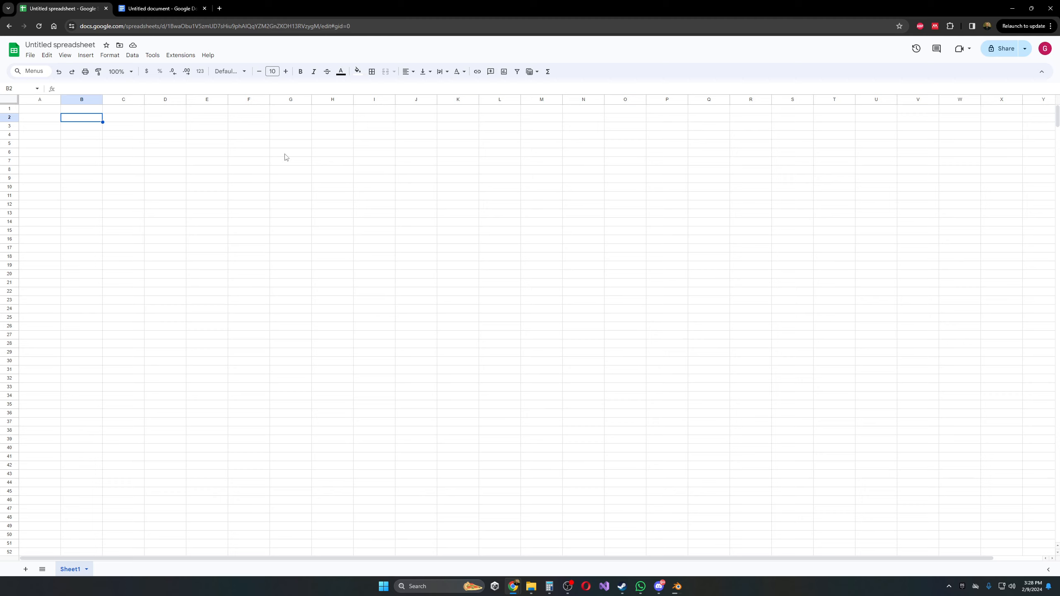
Step: Enter the header Participants in B2 and list the numbers 1 to 8 in the cells beneath it
text(Participants)
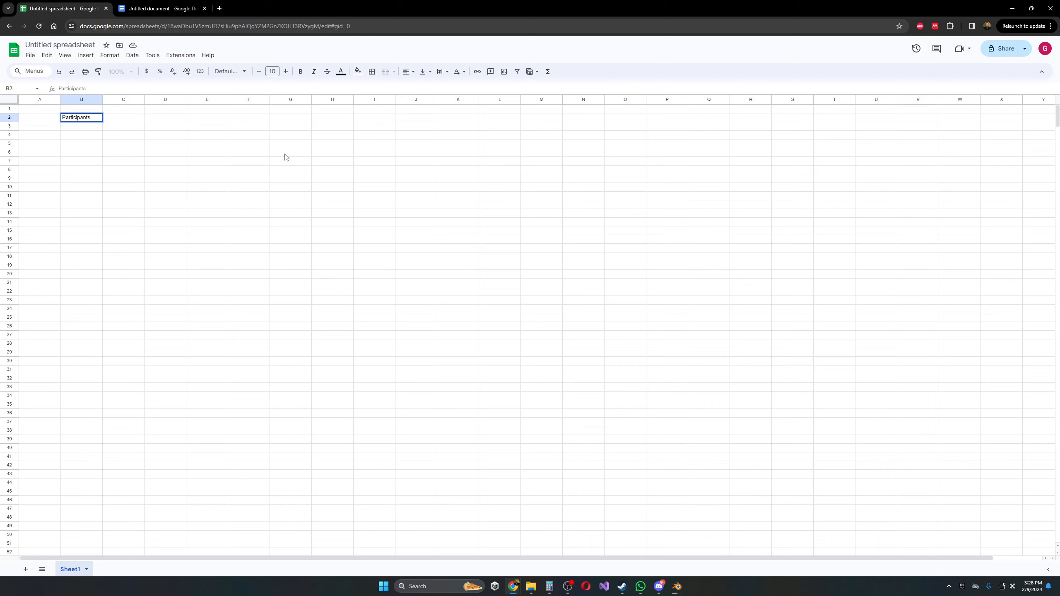
key(Return)
text(1 2 )
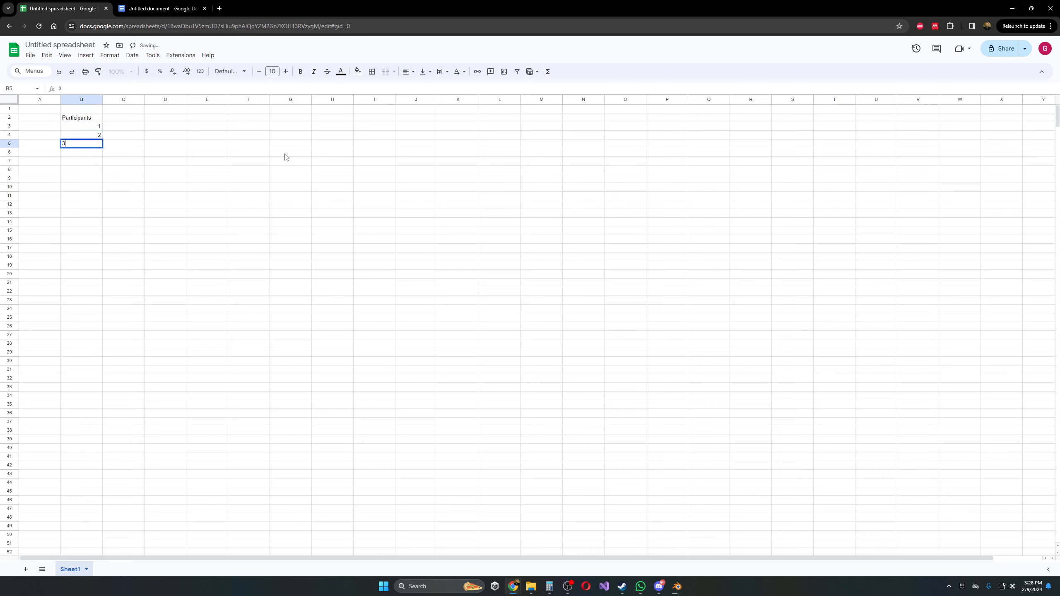
text(3 4 5 6 7)
key(Return)
text(8)
key(Return)
Step: Delete participant numbers 6 to 8 from cells B8 to B10
key(Up)
key(Up)
key(Up)
key(Up)
key(Down)
key(shift+Down)
key(shift+Down)
key(Delete)
Step: Add the header Time in C2, beside Participants
key(Up)
key(Up)
key(Up)
key(Up)
key(Up)
key(Up)
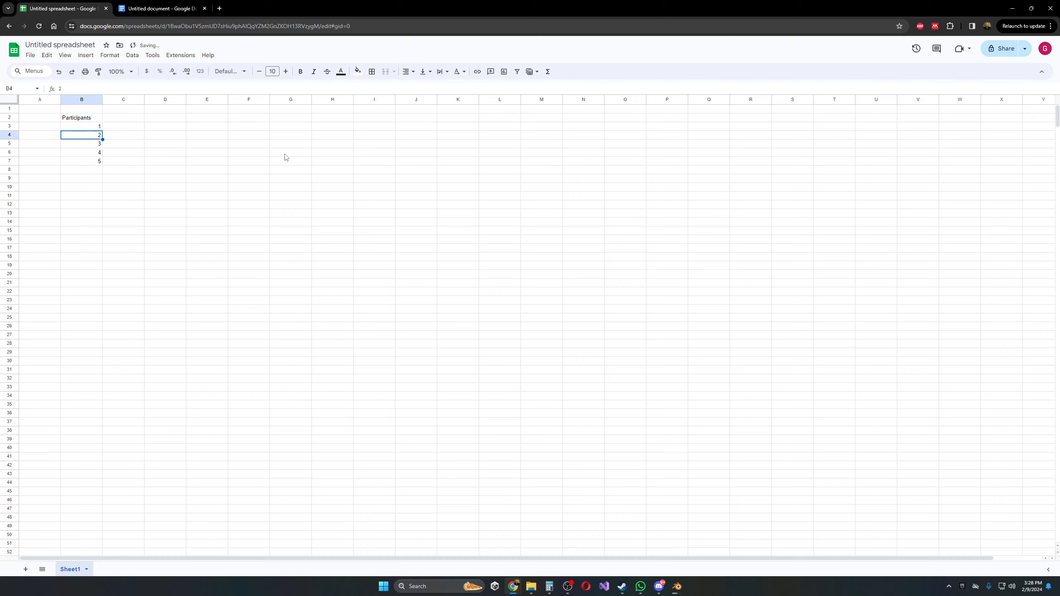
key(Right)
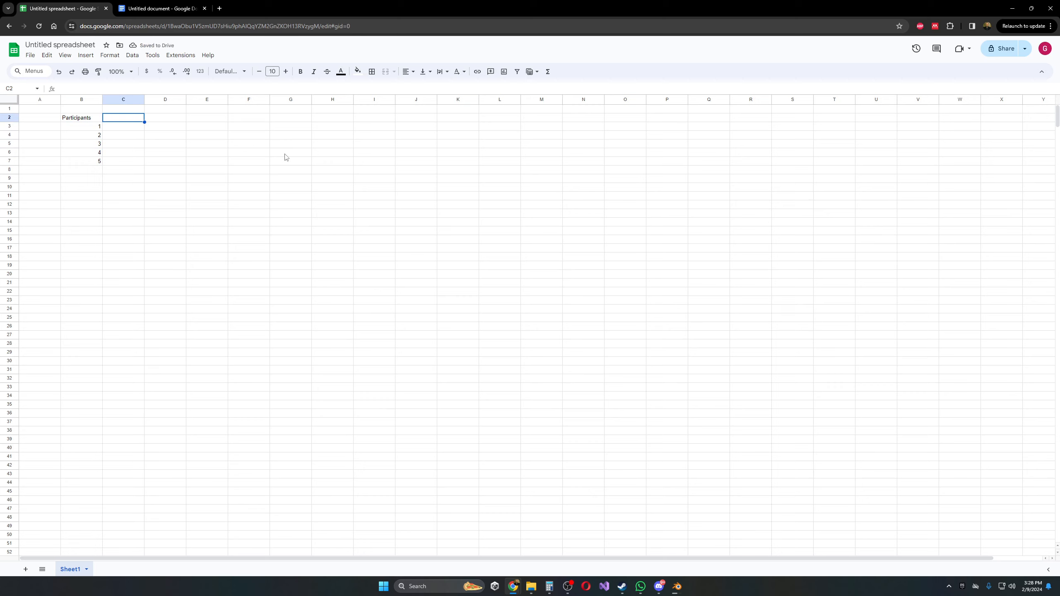
text(Time)
key(Return)
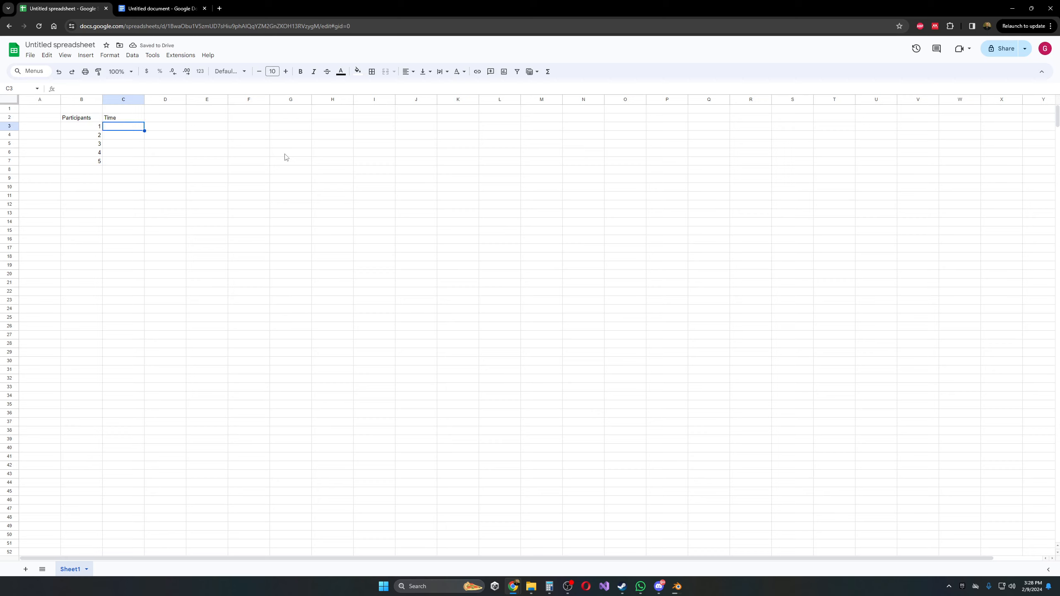
Step: Enter the times 65, 43, 78, 90 and 56 in C3 to C7 for the five participants
text(65)
key(Return)
text(45)
key(BackSpace)
text(3)
key(Return)
text(78)
key(Return)
text(90)
key(Return)
text(55)
key(BackSpace)
text(6)
key(Up)
key(Up)
key(Up)
key(Up)
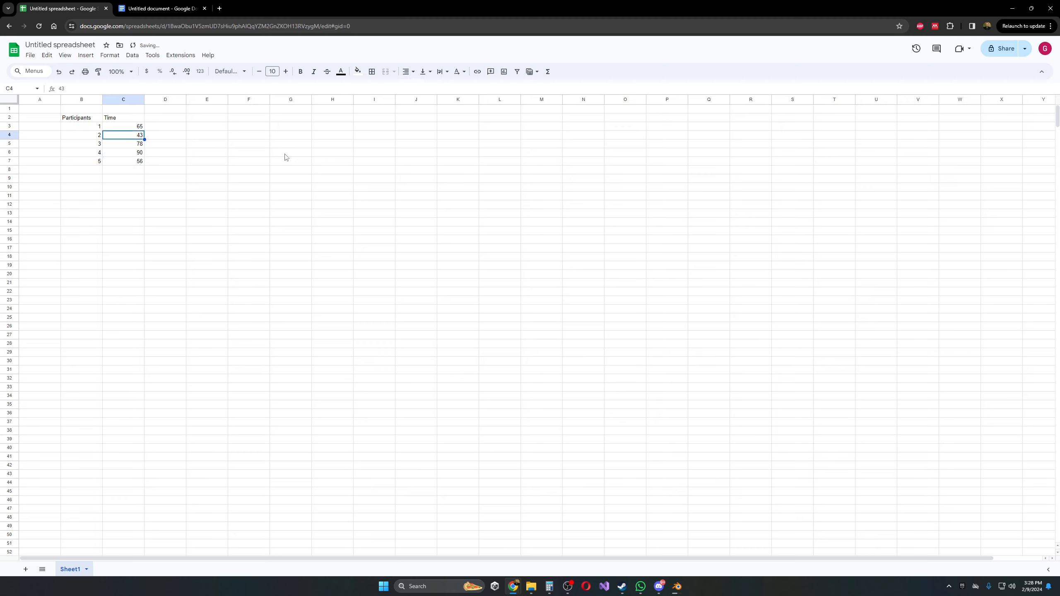
key(Down)
key(Down)
key(Down)
key(Down)
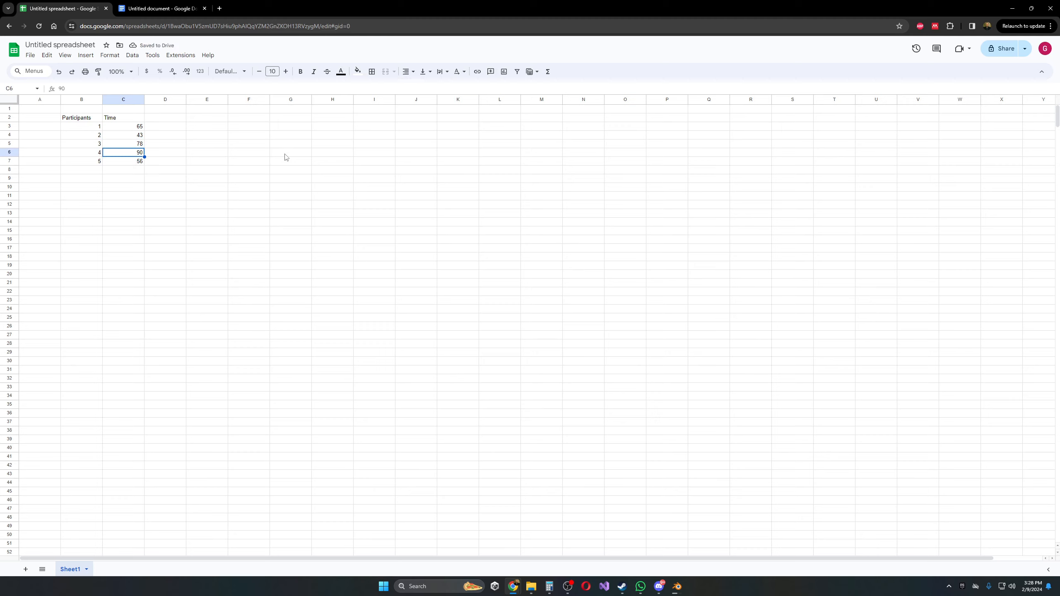
key(Up)
key(Up)
key(Up)
key(Up)
key(Up)
key(Down)
key(Down)
key(Down)
key(Down)
key(Down)
Step: Change the C2 header to Time (m) and enter the header Errors (n) in D2
key(Up)
key(Up)
key(Up)
key(Up)
key(Up)
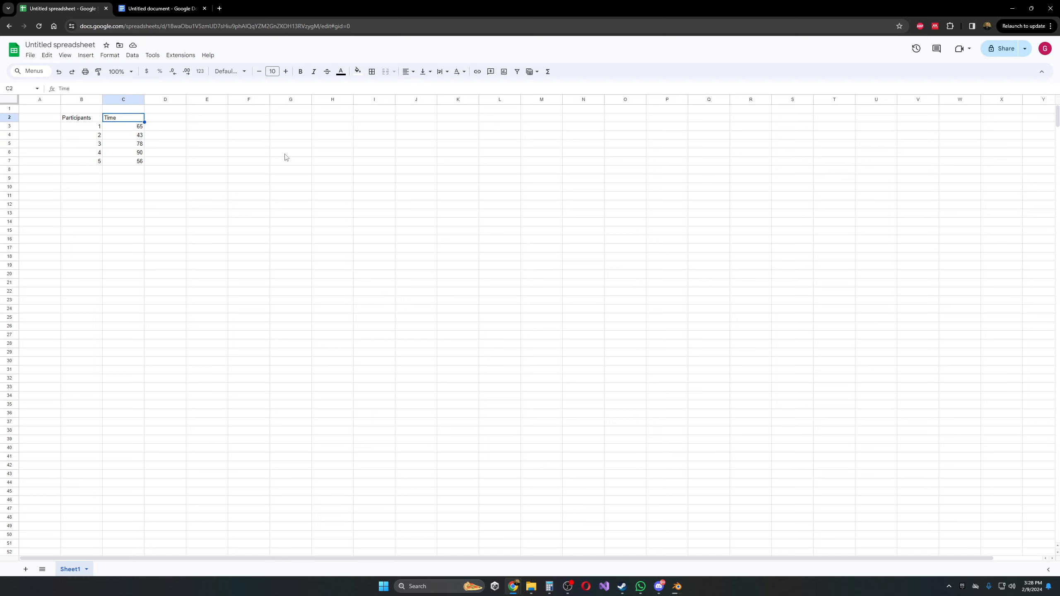
click(93, 89)
key(Tab)
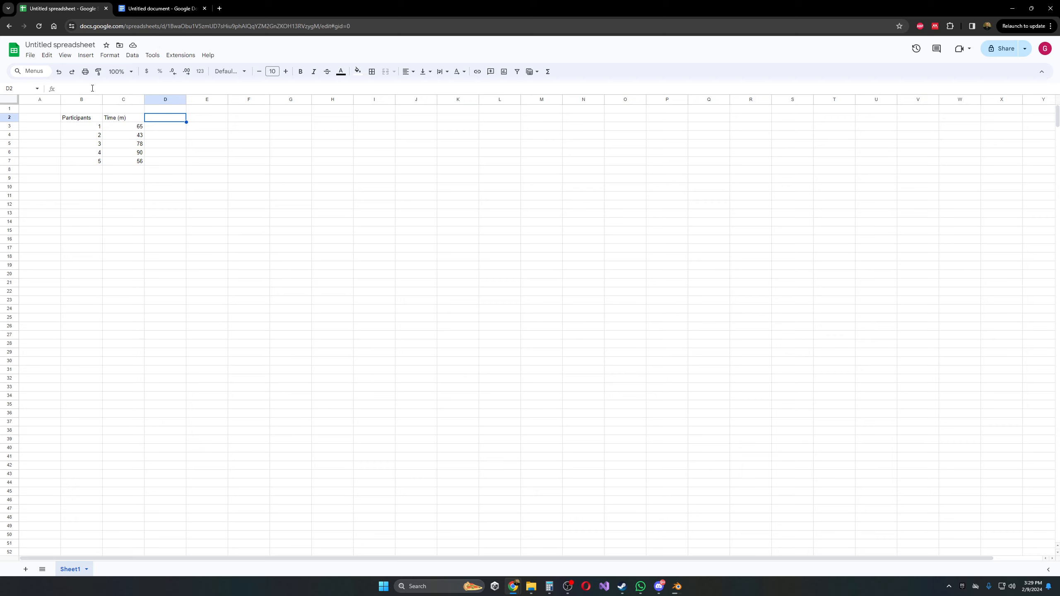
text(Errors)
key(BackSpace)
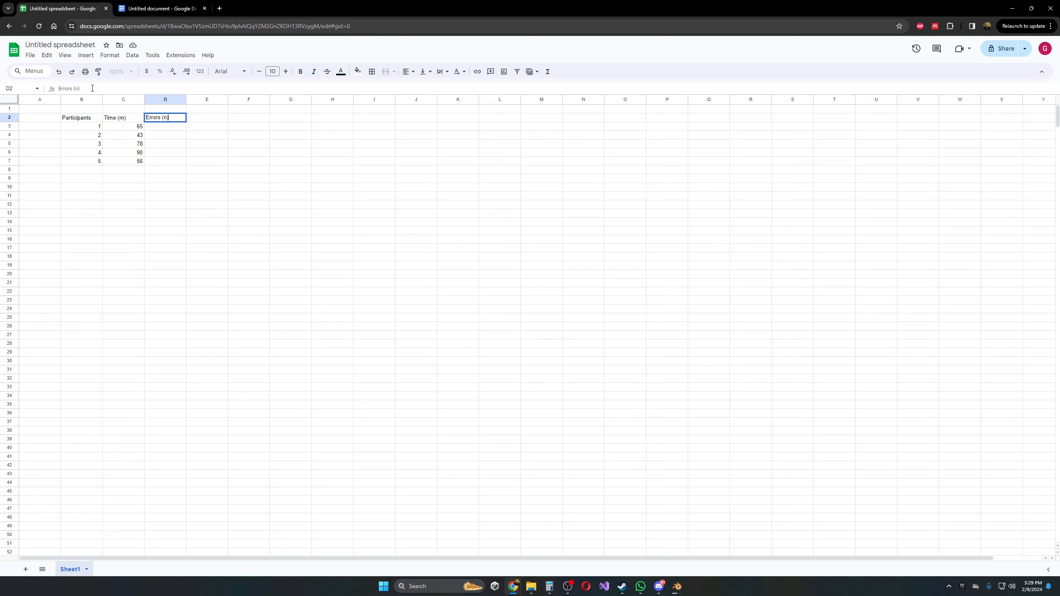
text(s (n))
key(Return)
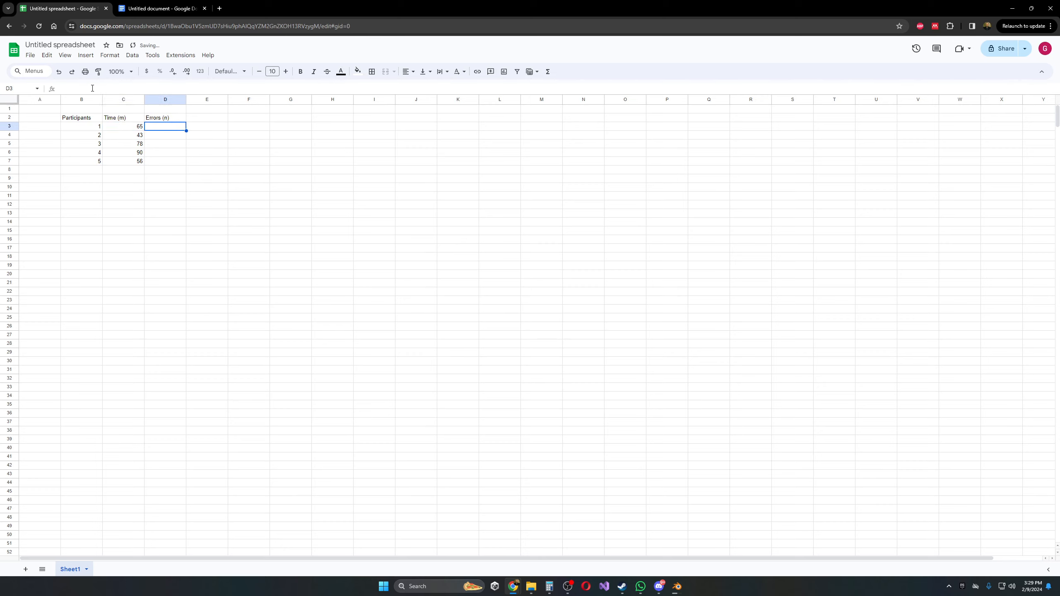
Step: Enter the error counts 0, 2, 0, 3 and 1 in D3 to D7
text(0)
key(Return)
text(2)
key(Return)
text(0)
key(Return)
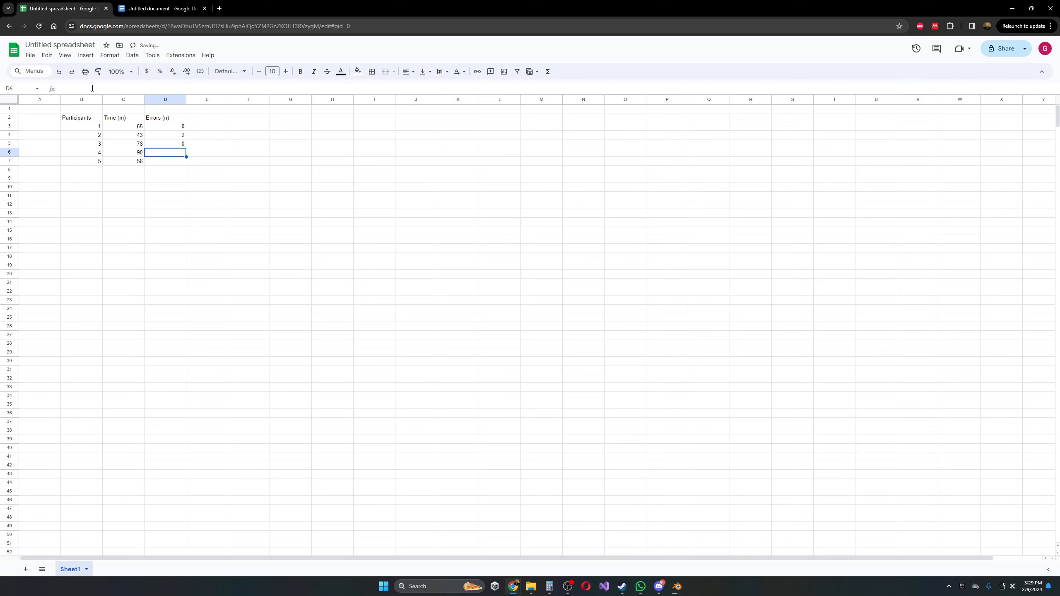
text(3)
key(Return)
text(1)
key(Return)
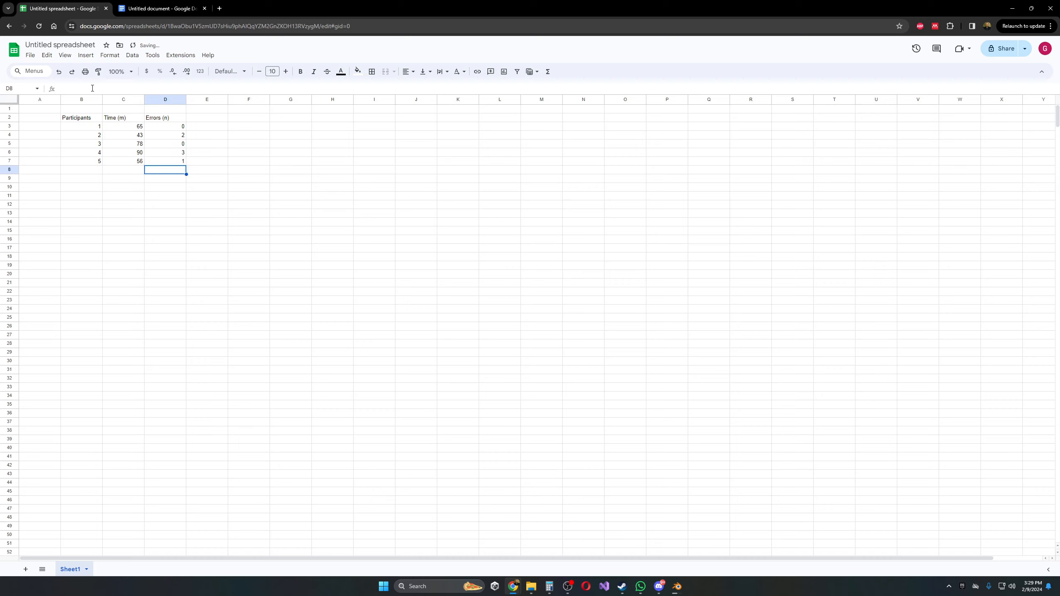
Step: Change the unit in the C2 header so that it reads Time (s)
key(Up)
key(Up)
key(Up)
key(Up)
key(Up)
key(Left)
key(Left)
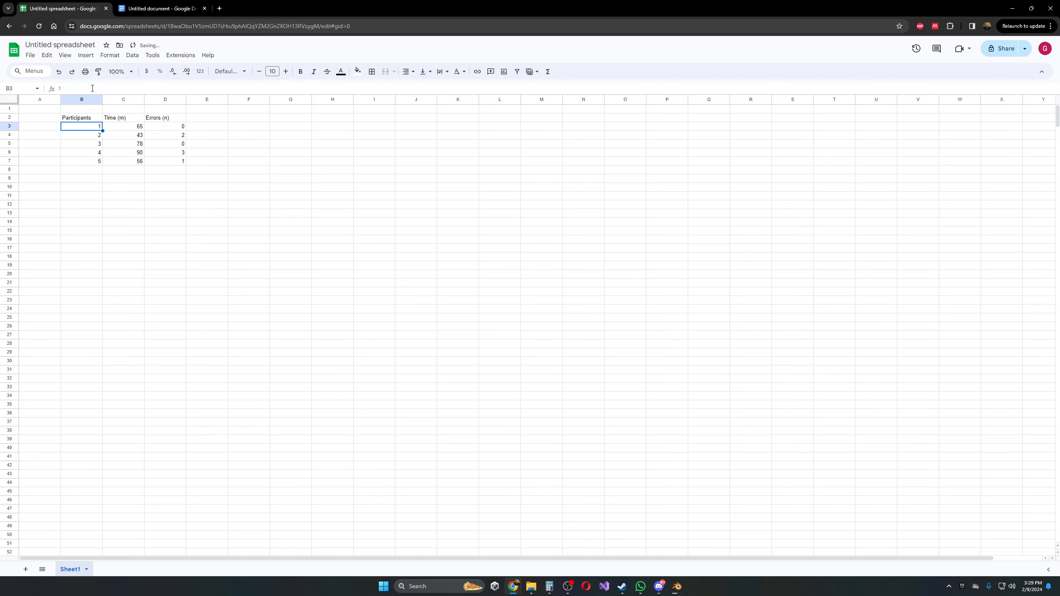
key(Right)
key(Right)
key(Left)
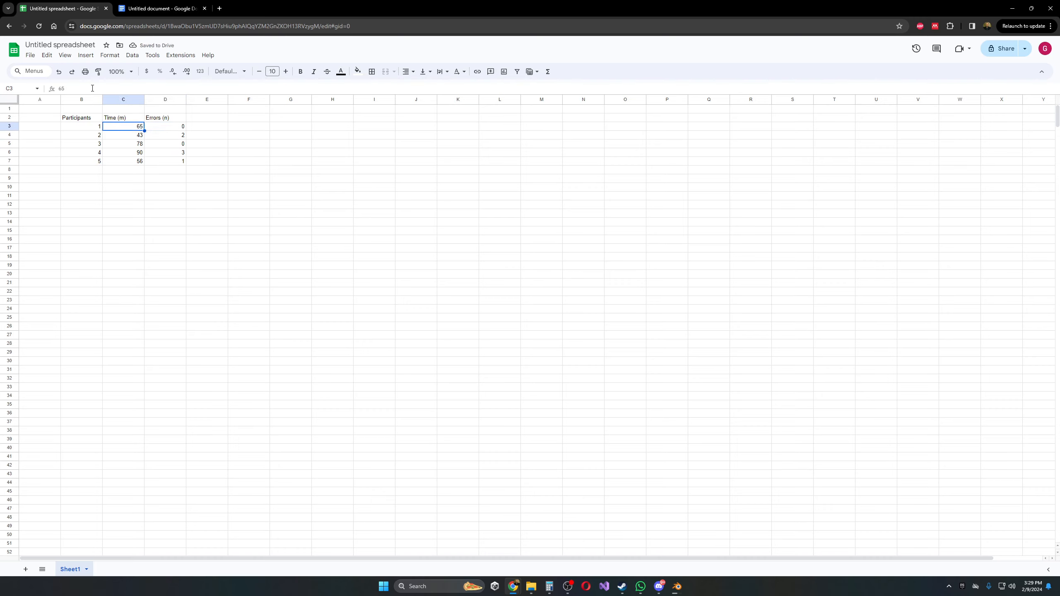
key(Up)
click(77, 89)
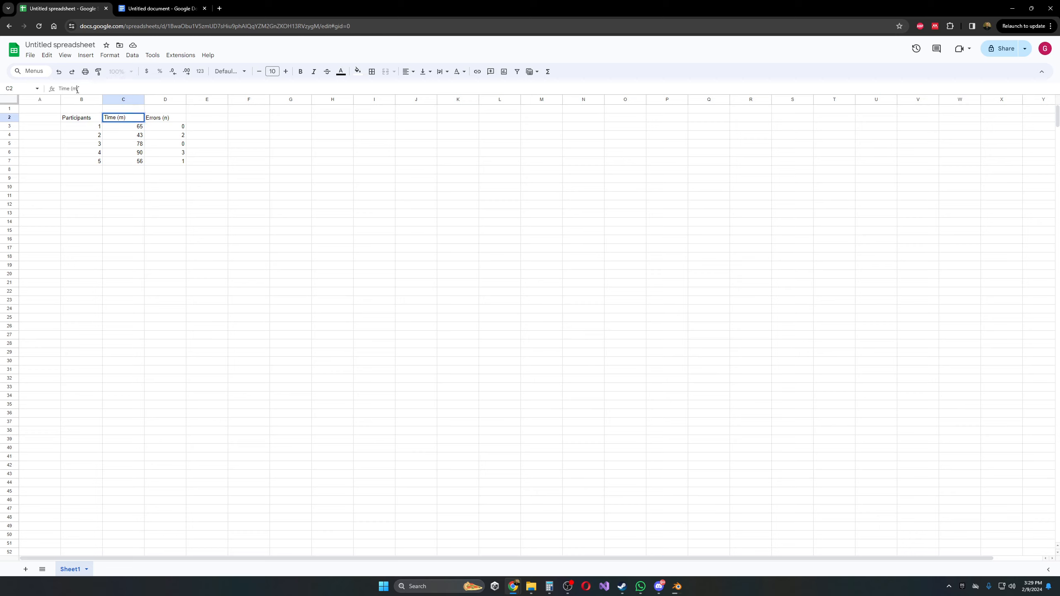
key(BackSpace)
text(s)
key(Return)
key(Down)
key(Right)
key(Up)
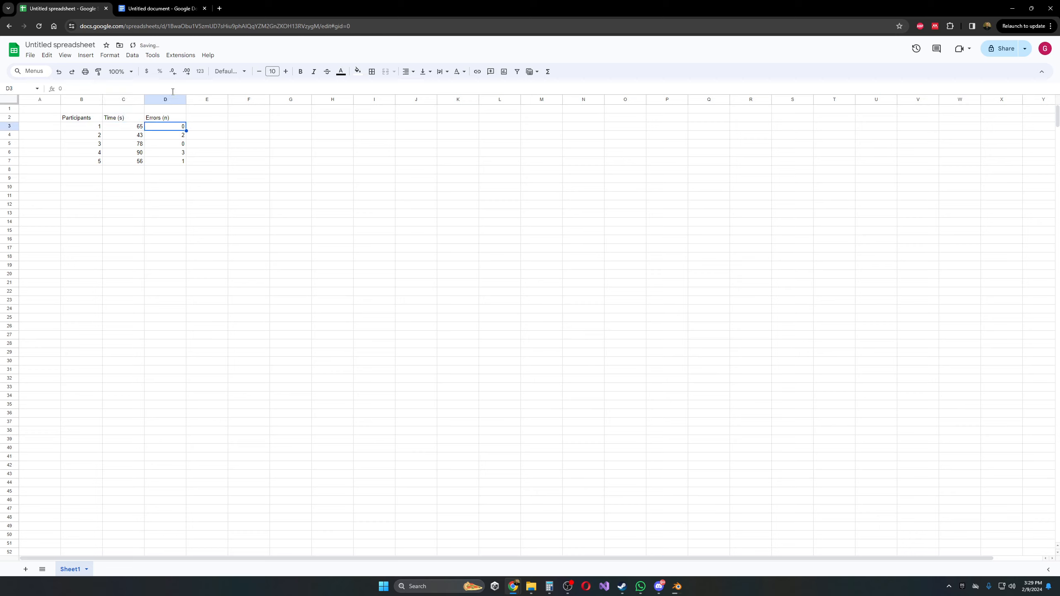
key(Left)
key(Right)
key(Down)
key(Left)
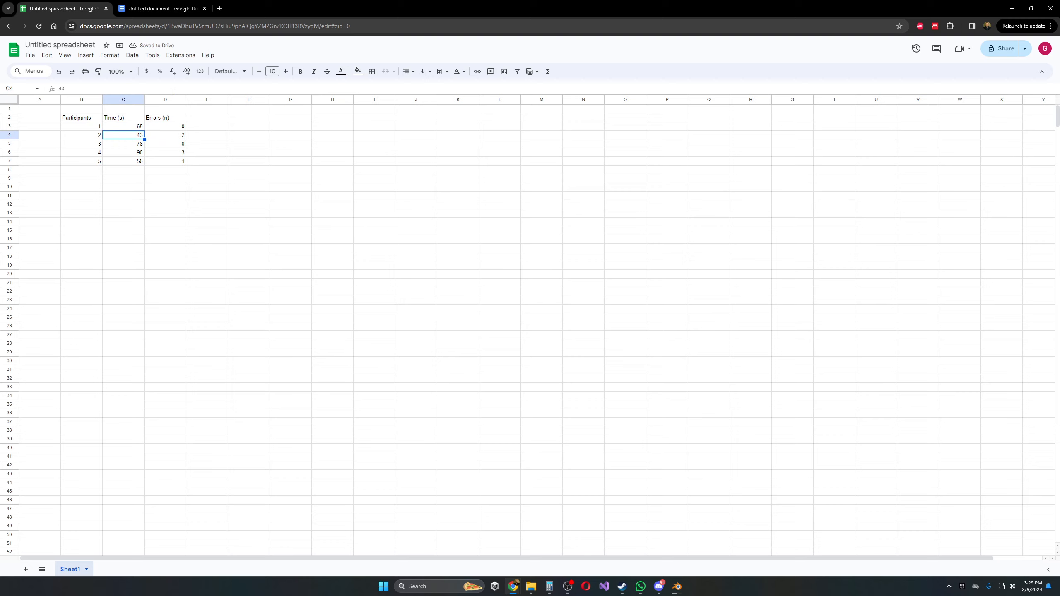
key(Right)
key(Down)
key(Down)
key(Down)
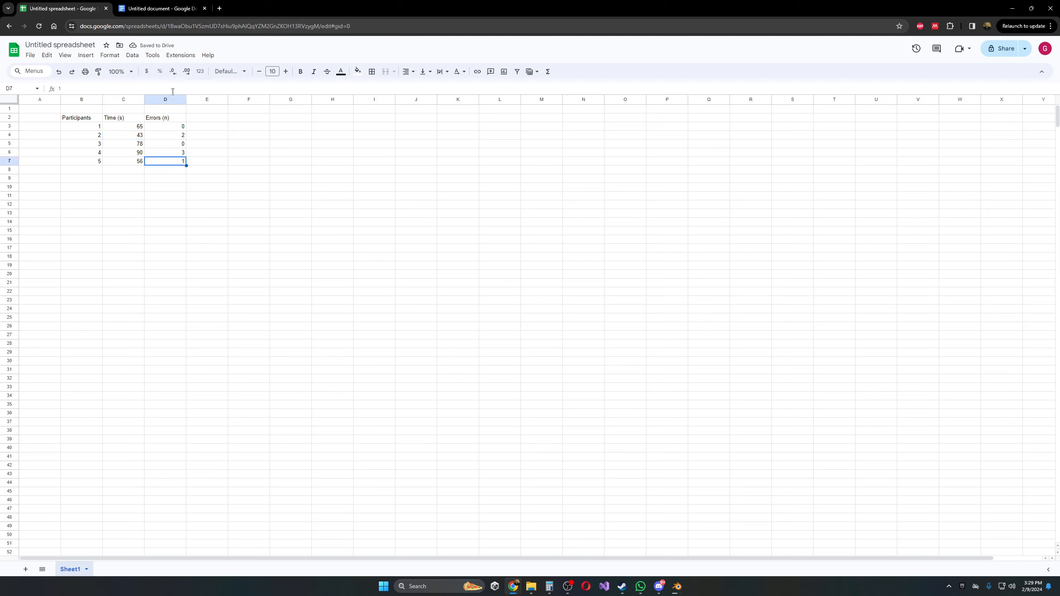
drag(83, 118, 171, 169)
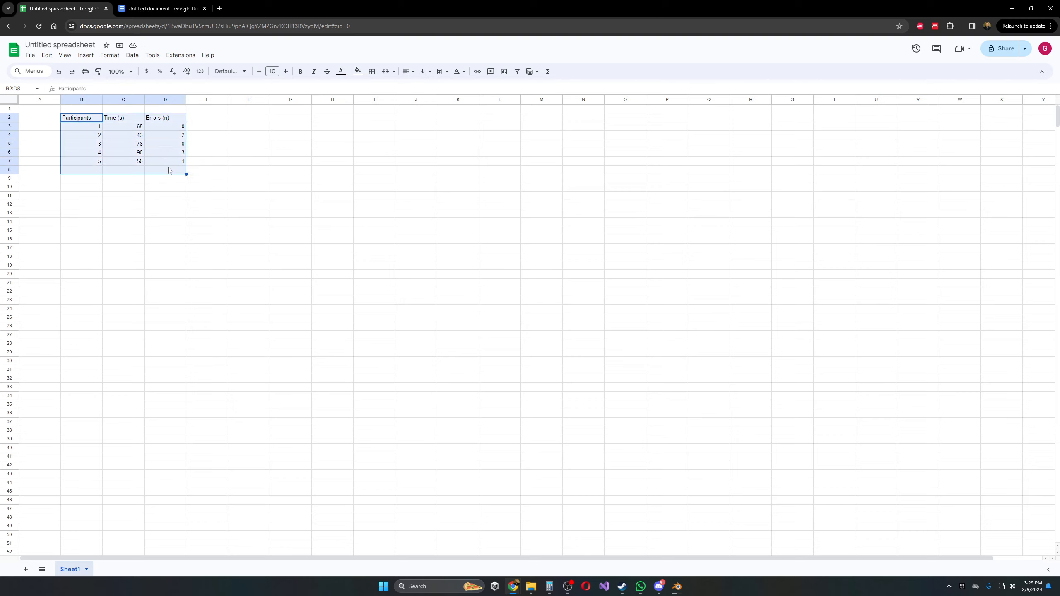
click(125, 142)
drag(83, 122, 175, 186)
drag(86, 99, 167, 99)
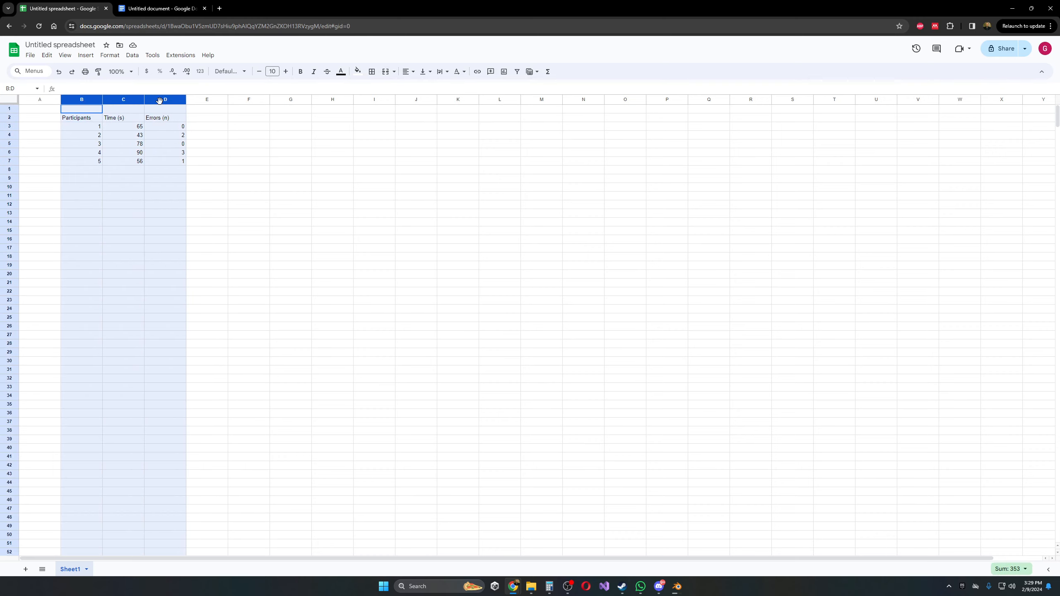
click(407, 72)
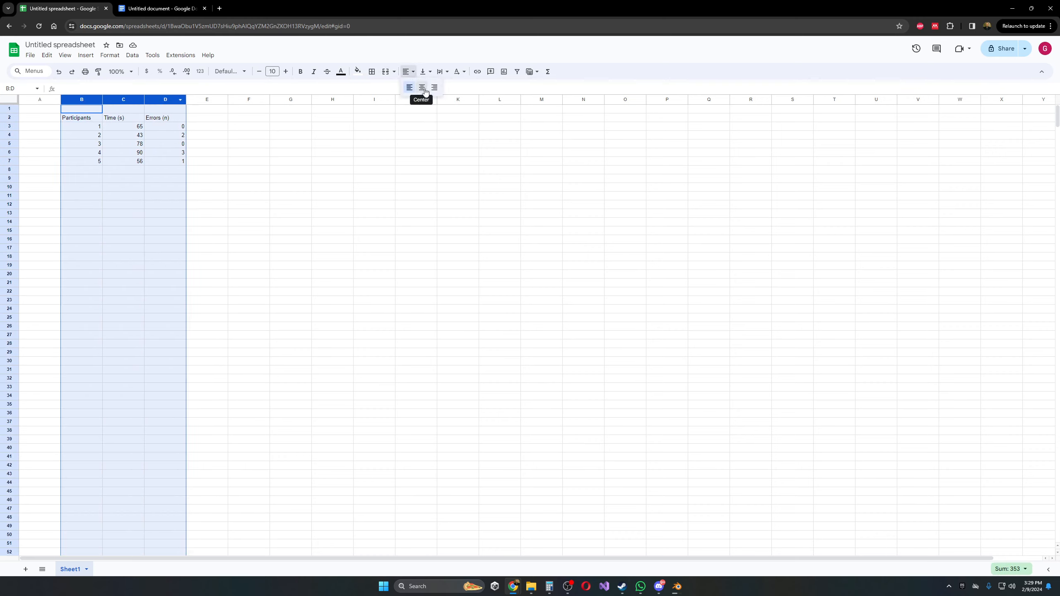
click(408, 73)
Step: Hide the spreadsheet's title and menu area, and bring it back
click(1041, 71)
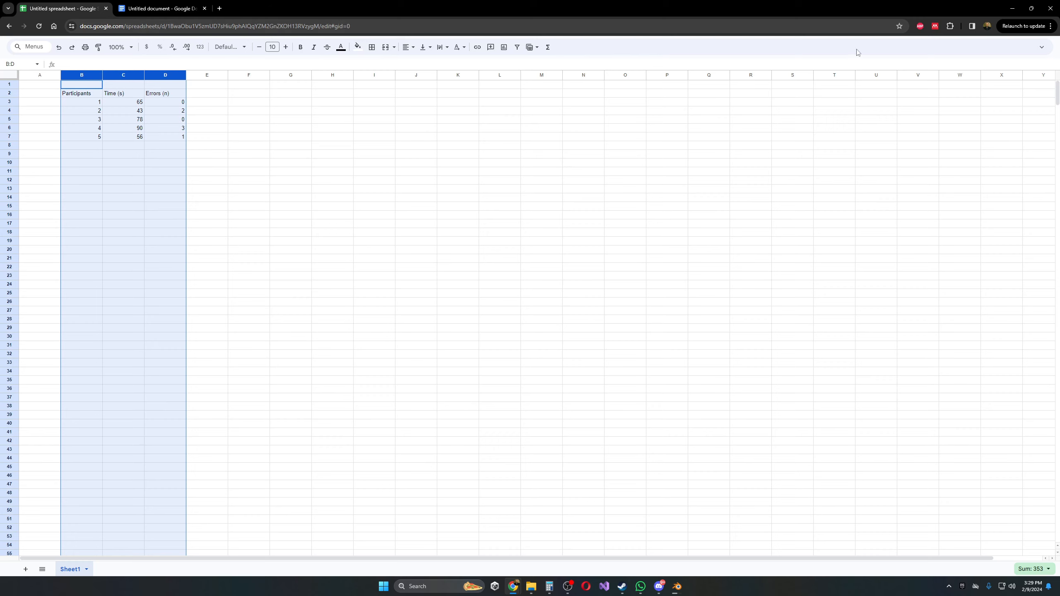
click(1044, 48)
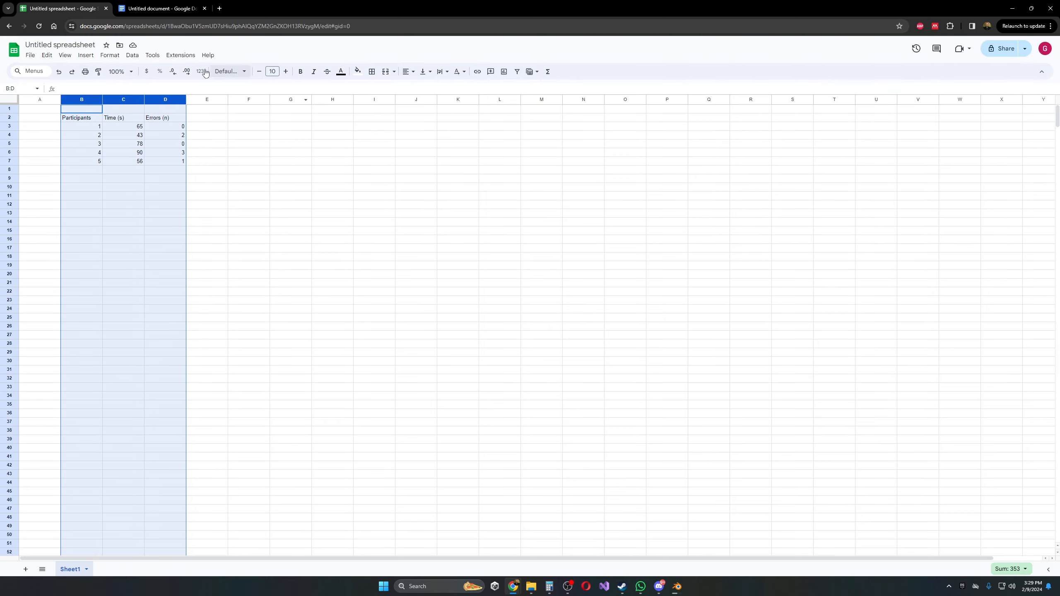
Step: Rename the spreadsheet as Tutorial Data Table
click(74, 45)
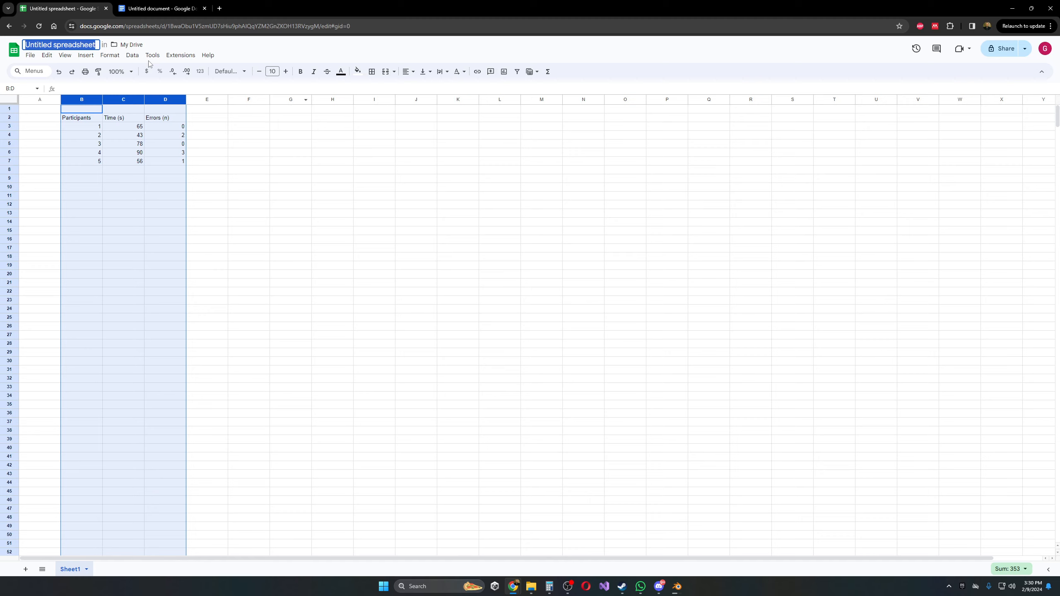
key(BackSpace)
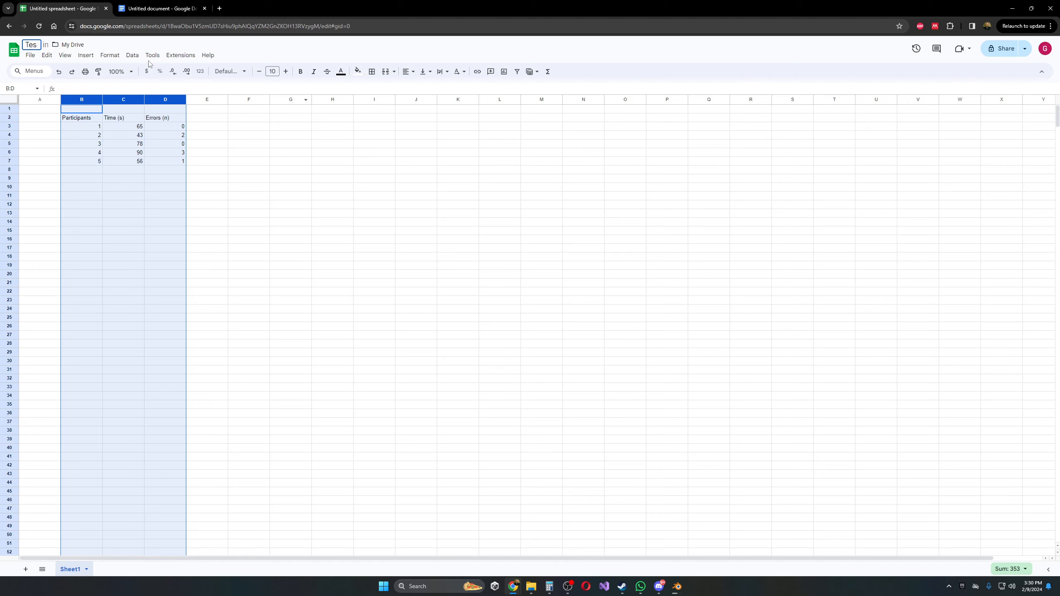
text(Tutorial Data Table)
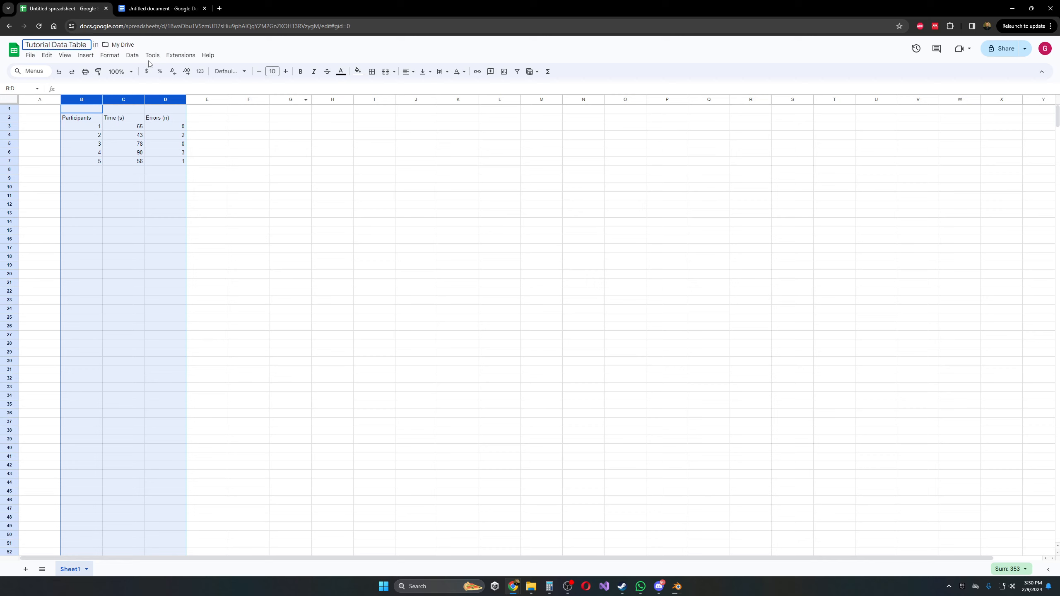
key(Return)
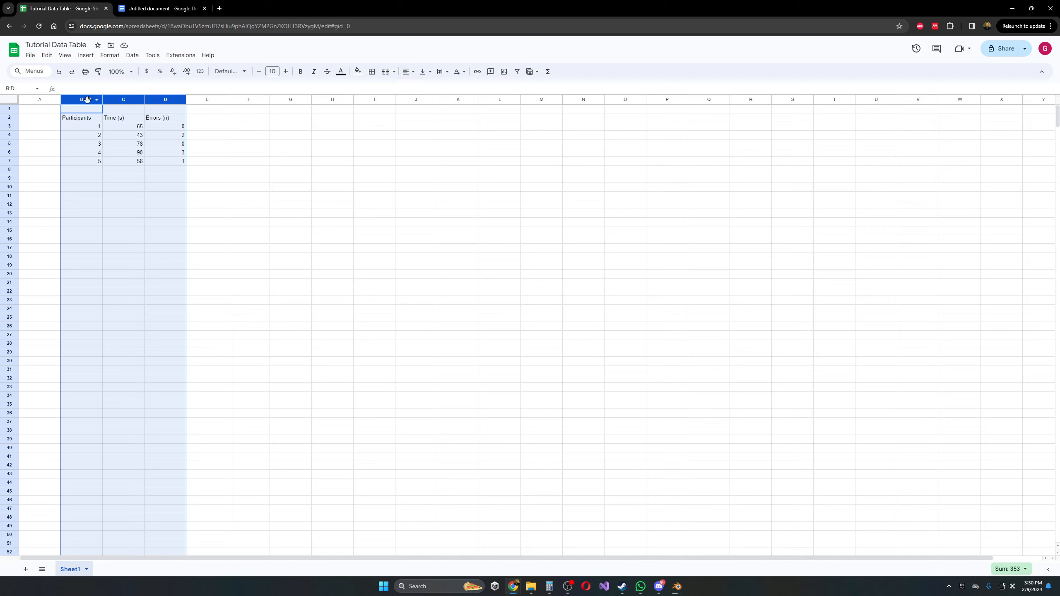
Step: Centre the contents of columns B to D horizontally
click(48, 136)
drag(85, 93, 175, 100)
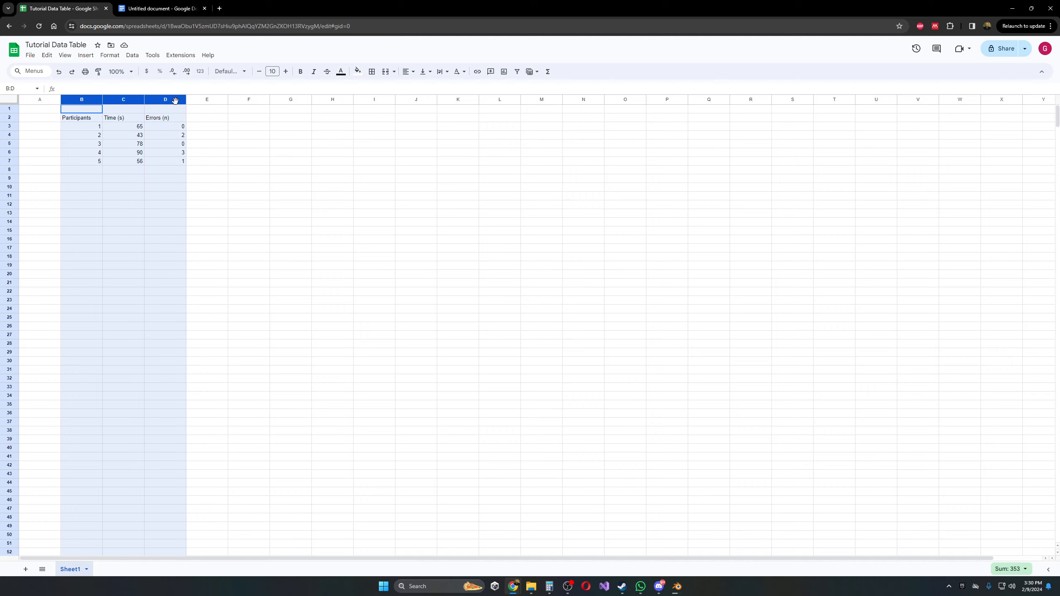
click(27, 144)
click(76, 97)
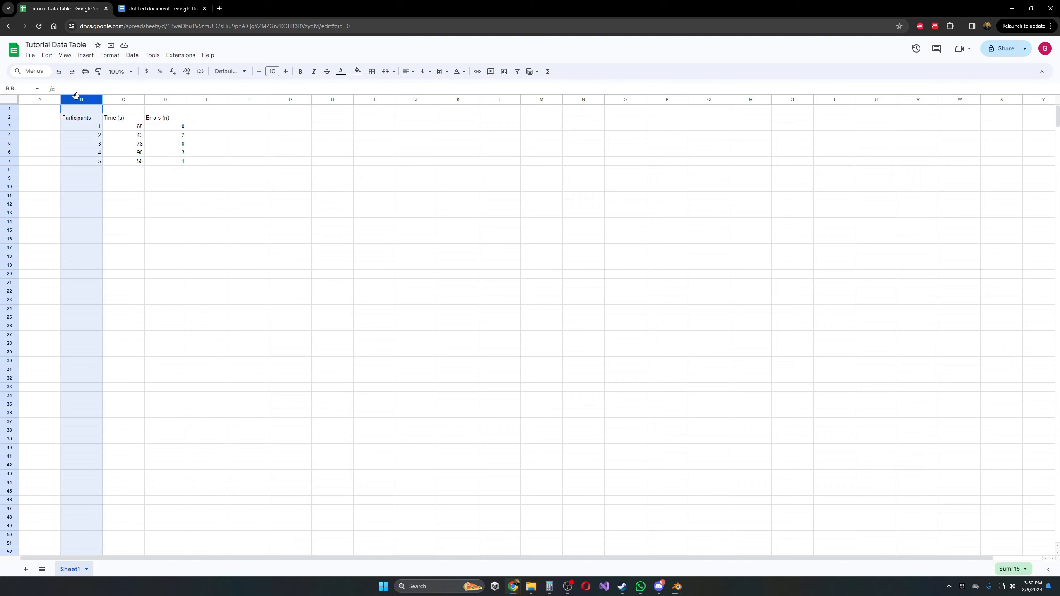
drag(76, 97, 159, 97)
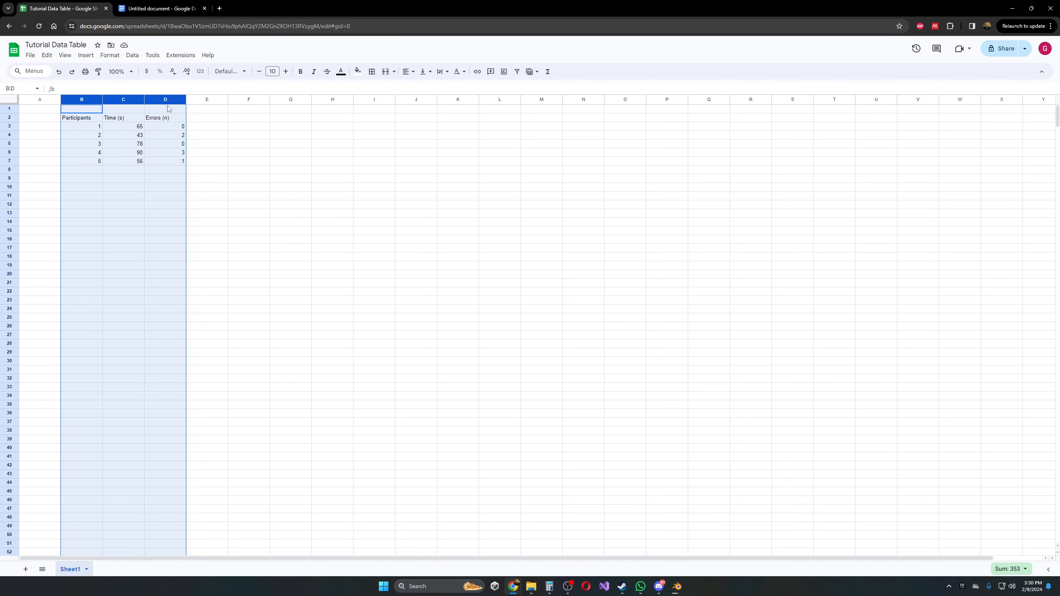
click(406, 73)
click(421, 86)
click(267, 154)
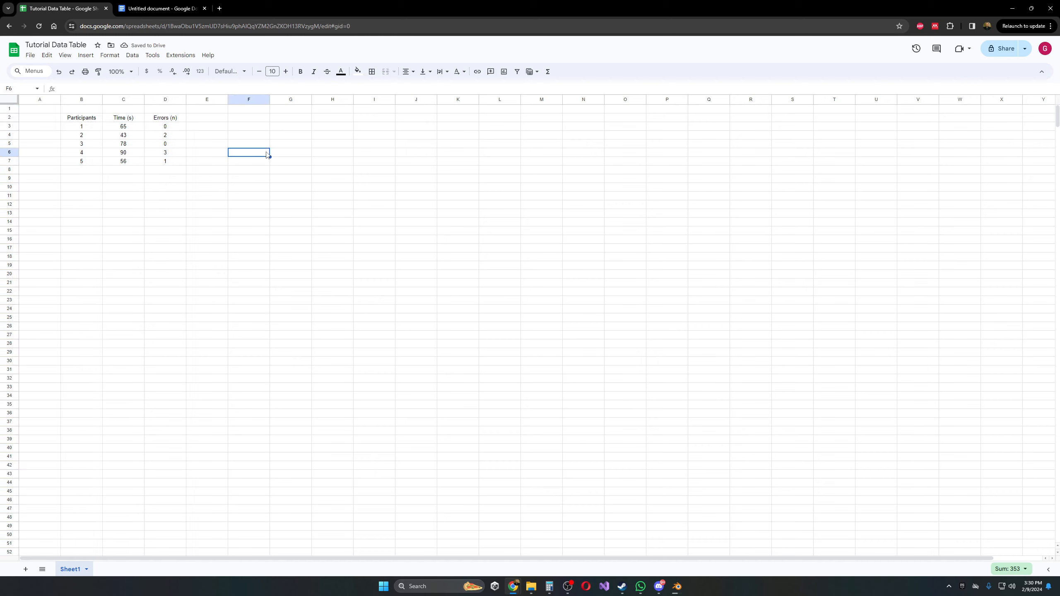
Step: Make the table headers in B2 to D2 bold
drag(83, 121, 173, 121)
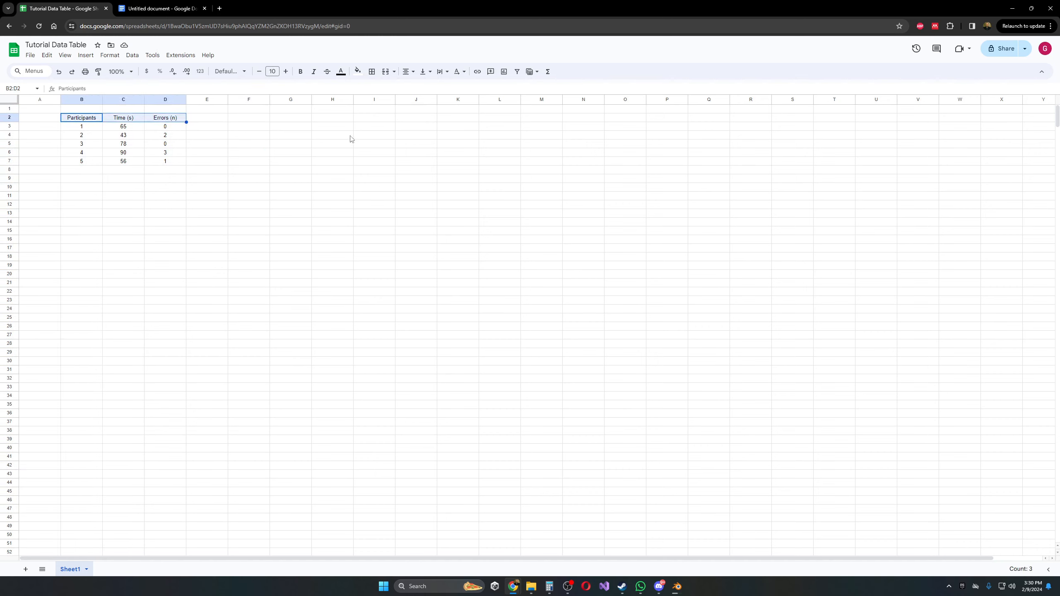
click(301, 72)
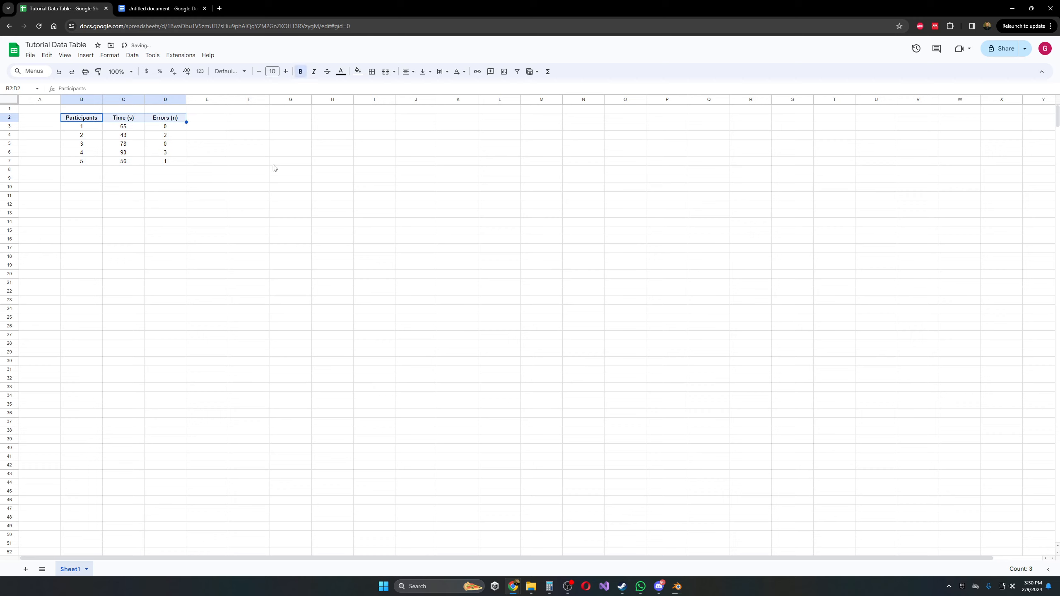
click(207, 144)
drag(76, 121, 166, 122)
click(78, 131)
shift+click(166, 161)
click(277, 175)
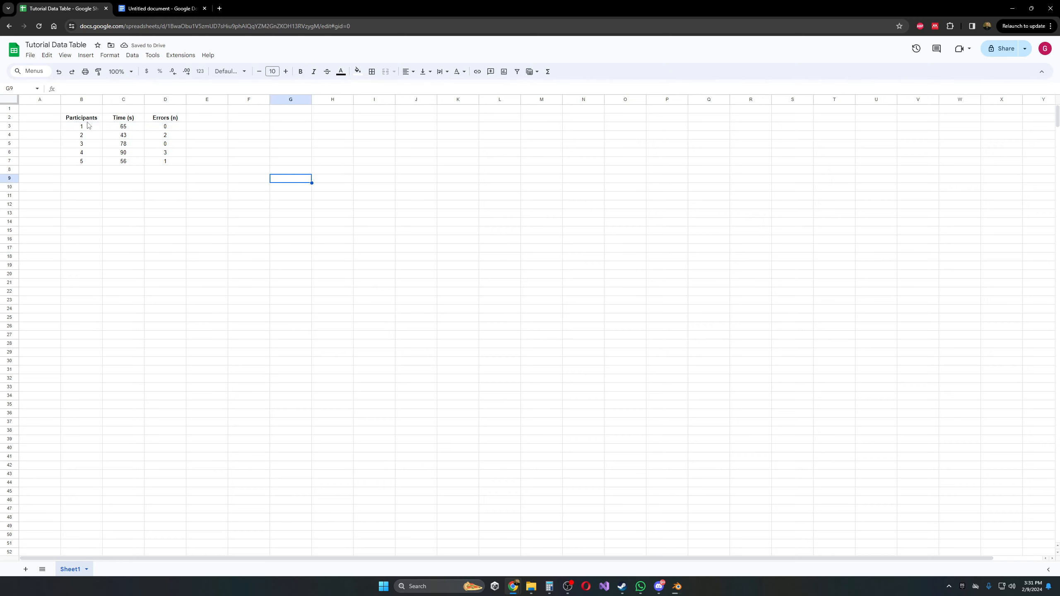
Step: Set the font size of the table headers in B2 to D2 and the data in B3 to D7 to 12
drag(79, 118, 174, 123)
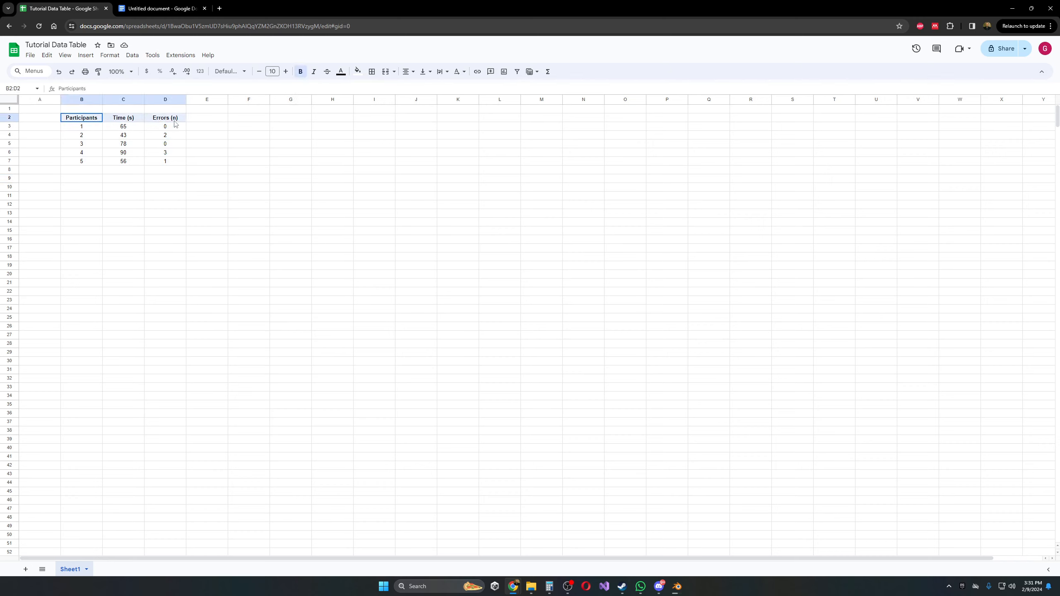
click(285, 71)
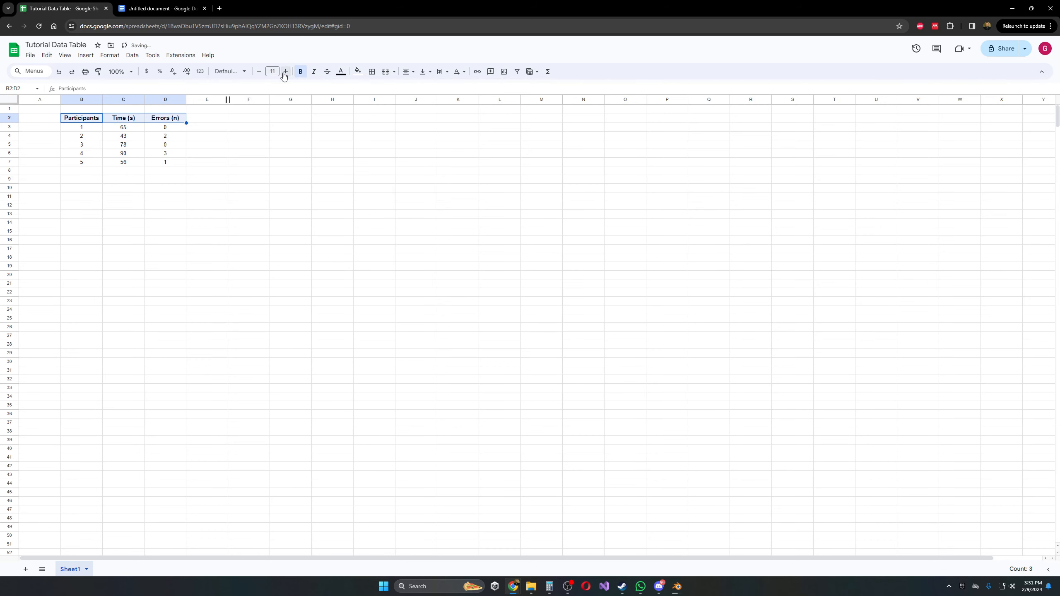
click(285, 71)
click(288, 197)
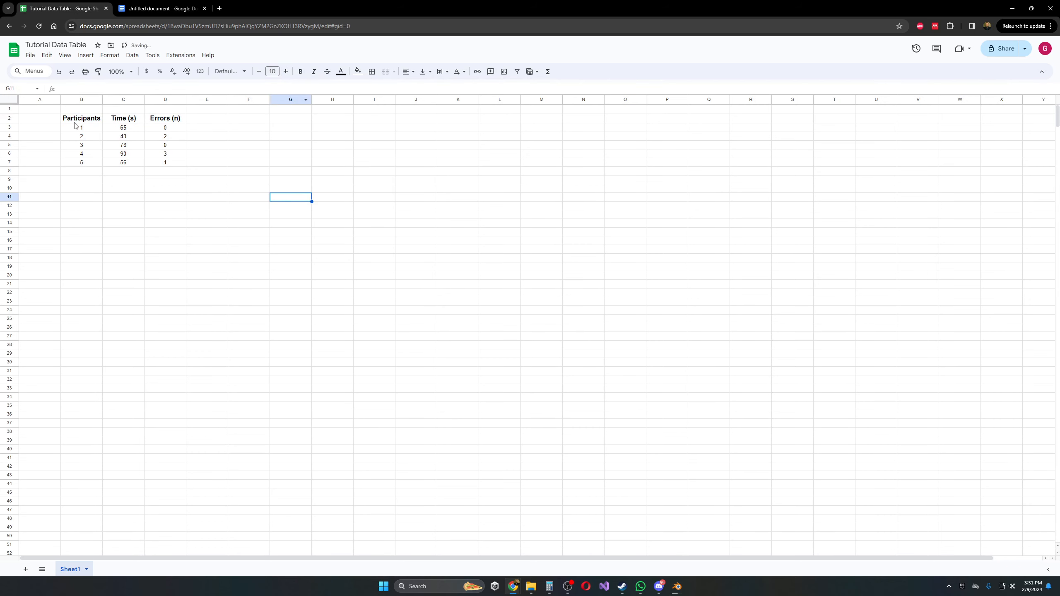
drag(76, 126, 175, 163)
click(286, 71)
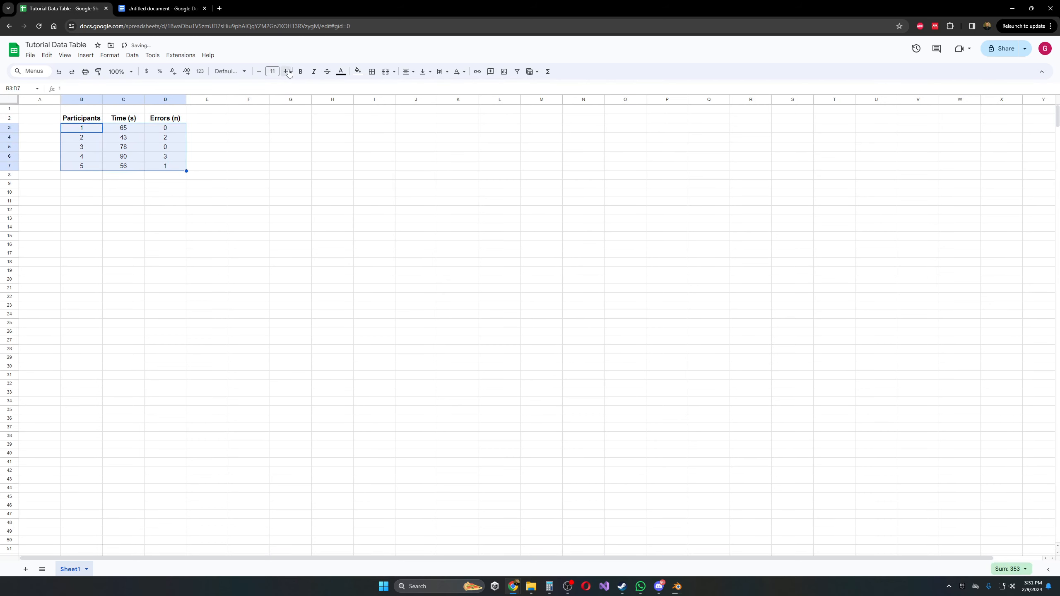
click(273, 176)
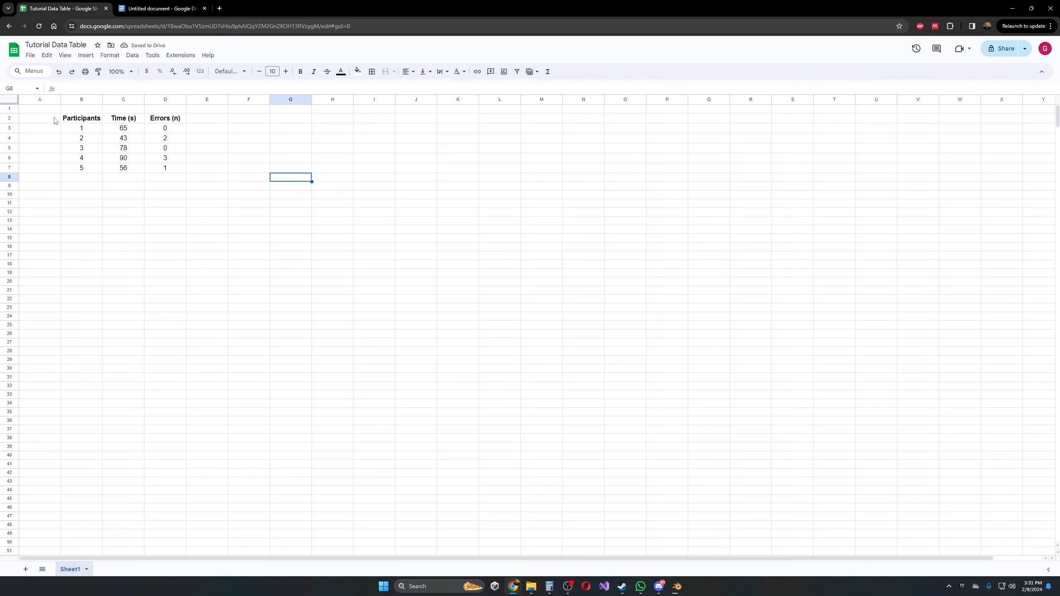
Step: Delete the empty column A beside the Participants column
click(53, 100)
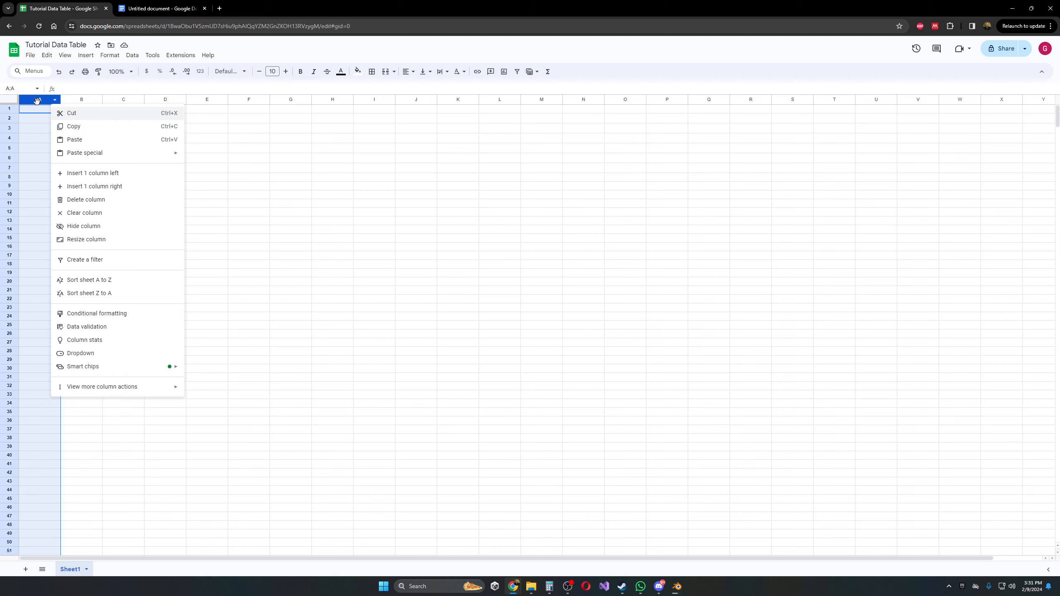
click(37, 157)
click(39, 99)
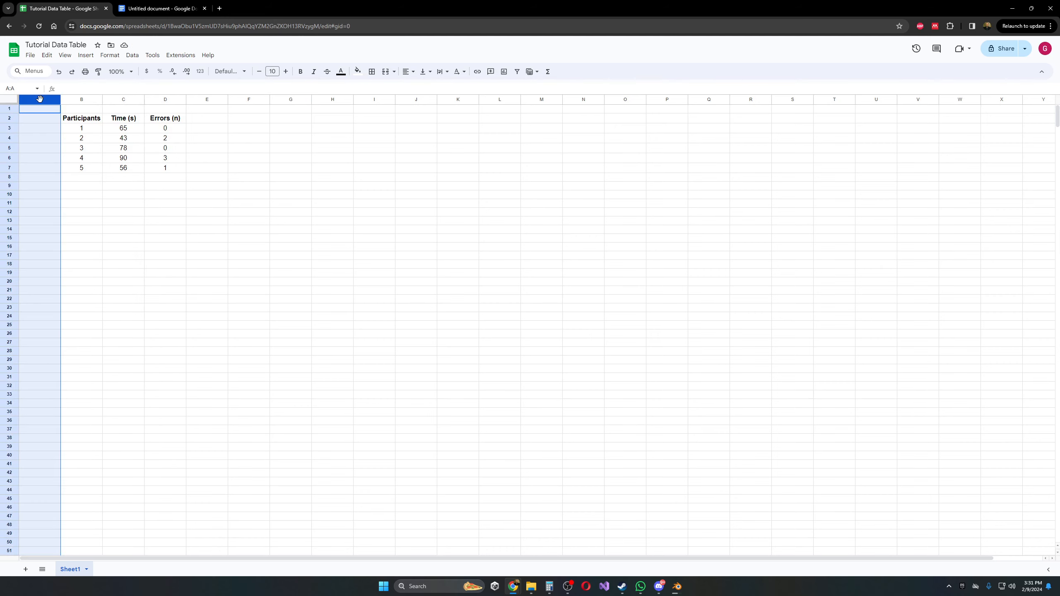
right_click(40, 98)
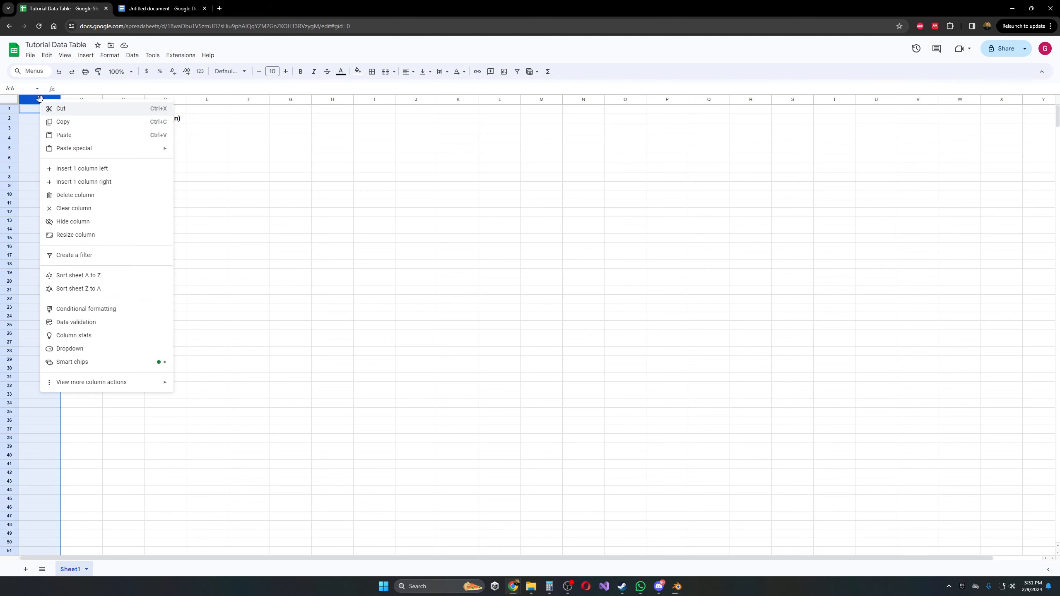
click(63, 195)
click(290, 248)
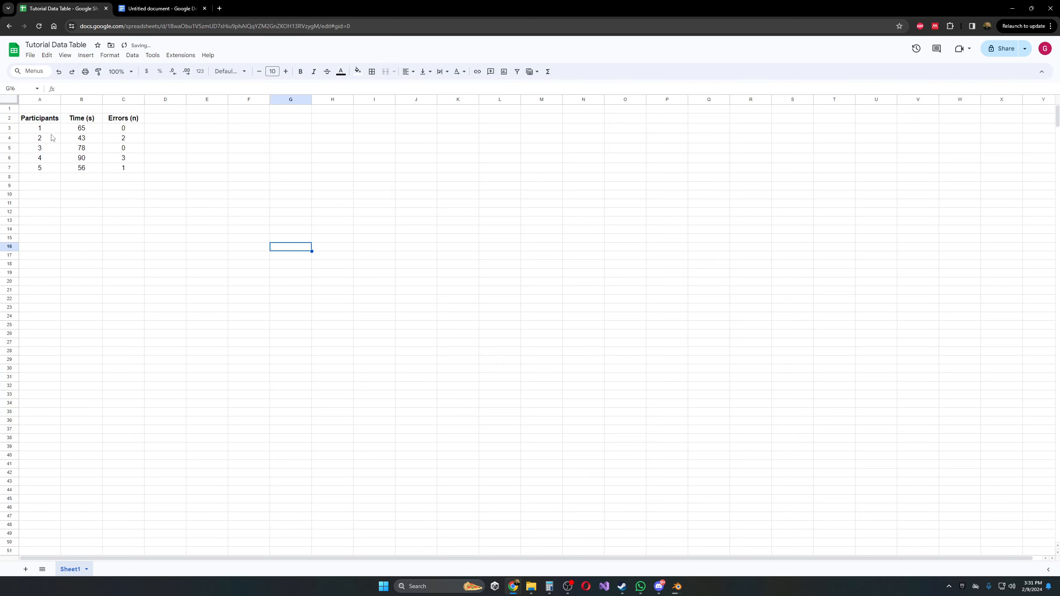
Step: Delete the empty row 1 above the table headers
right_click(10, 109)
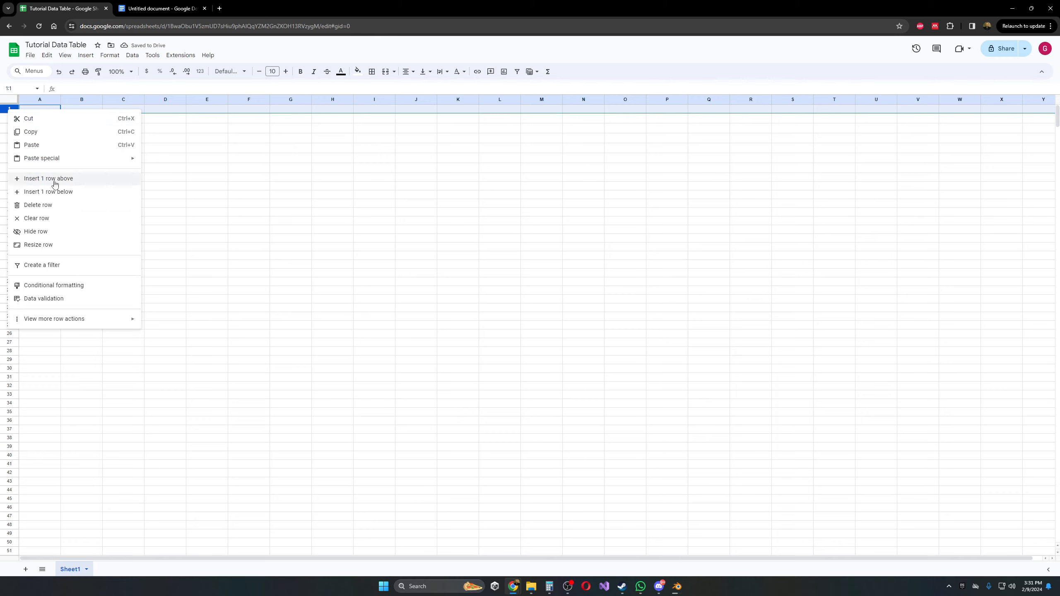
click(52, 205)
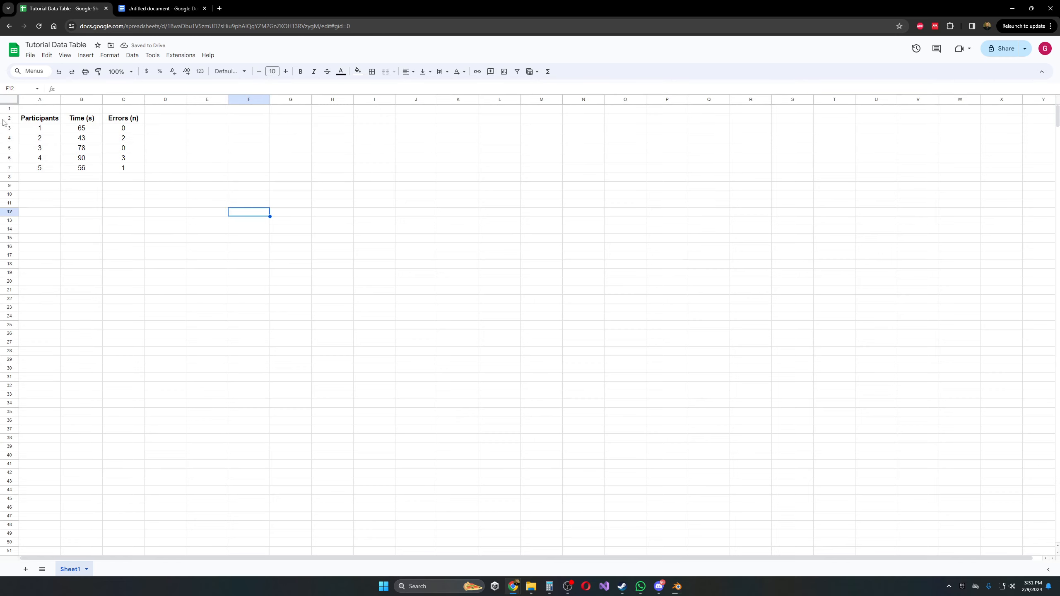
right_click(10, 109)
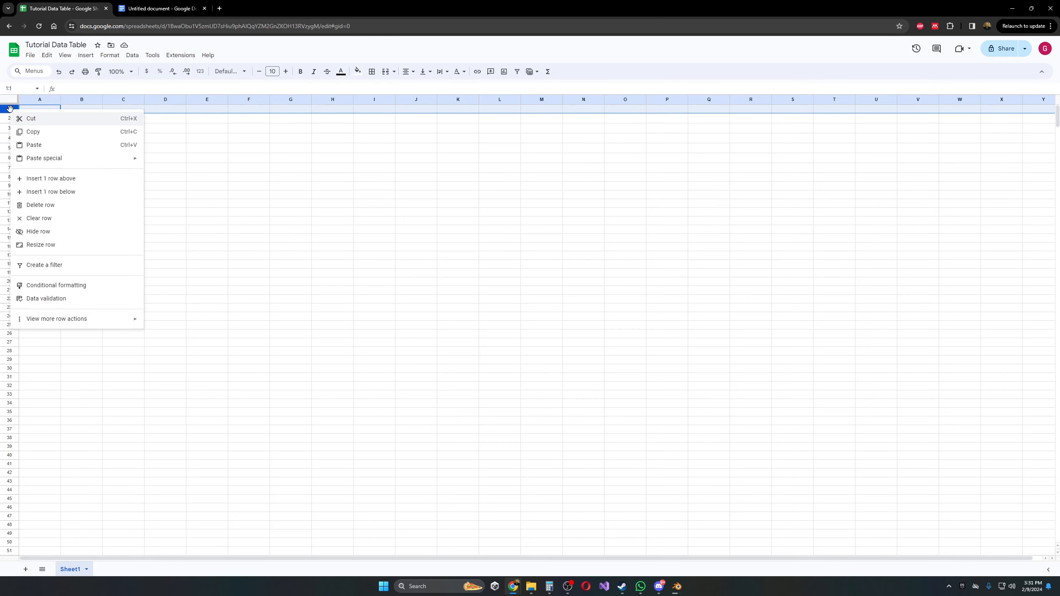
click(172, 134)
click(41, 110)
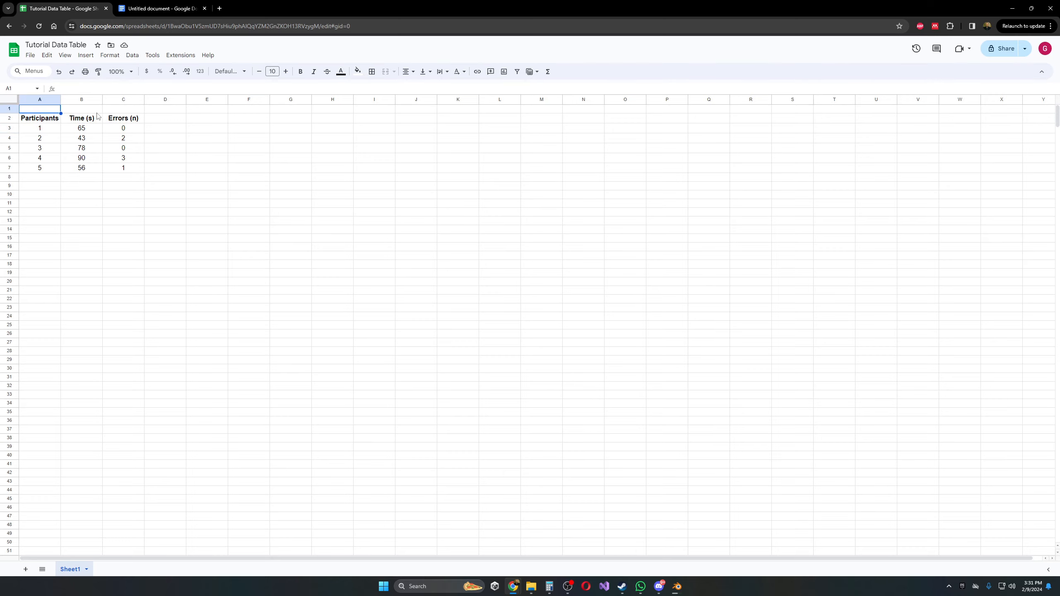
click(10, 109)
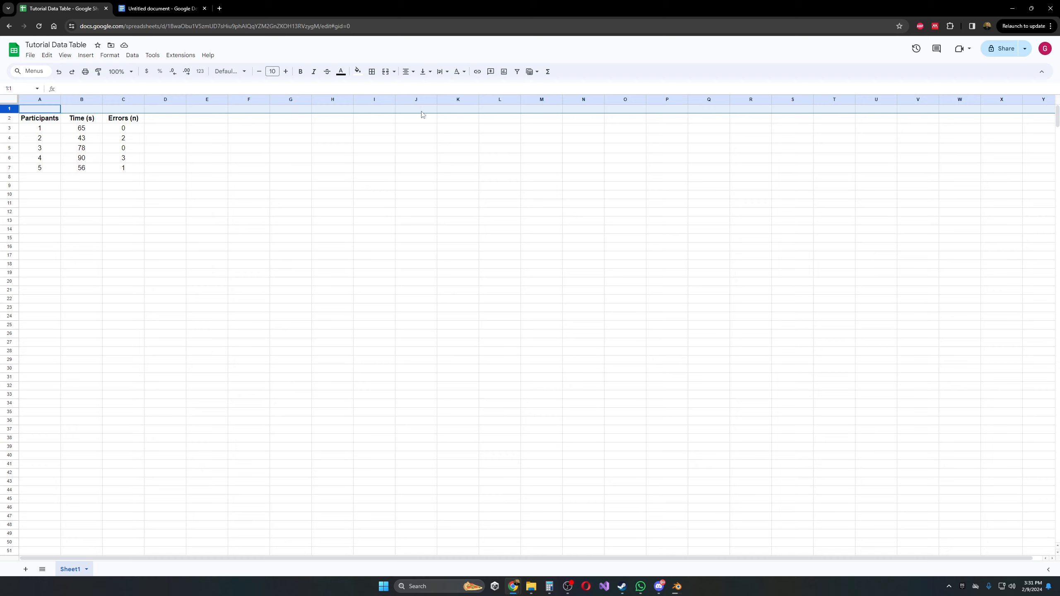
right_click(11, 108)
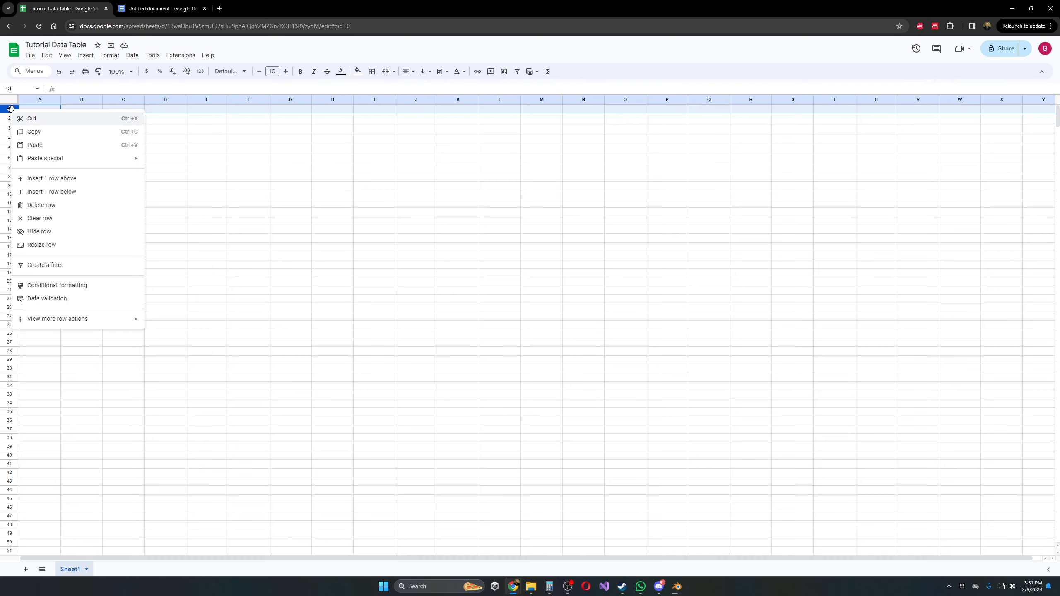
click(53, 208)
click(188, 205)
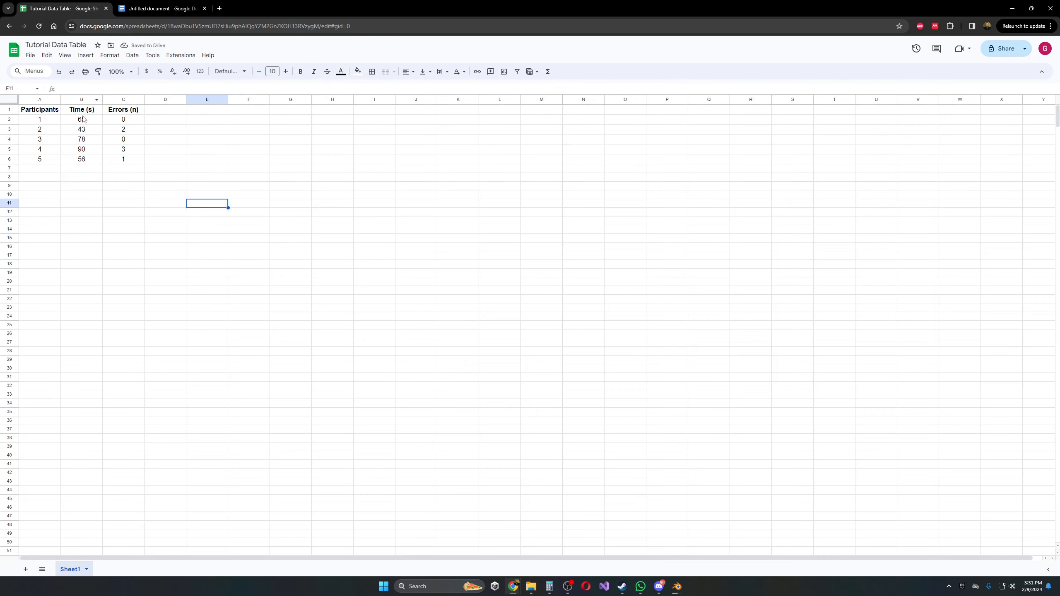
Step: Insert one empty column to the left of the Participants column
click(34, 98)
right_click(34, 98)
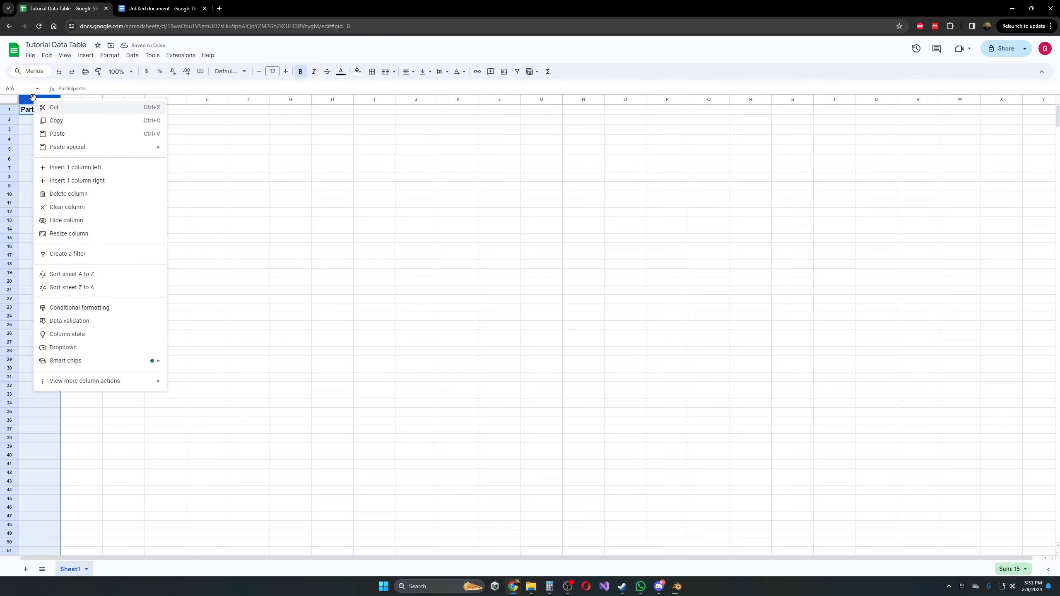
click(277, 177)
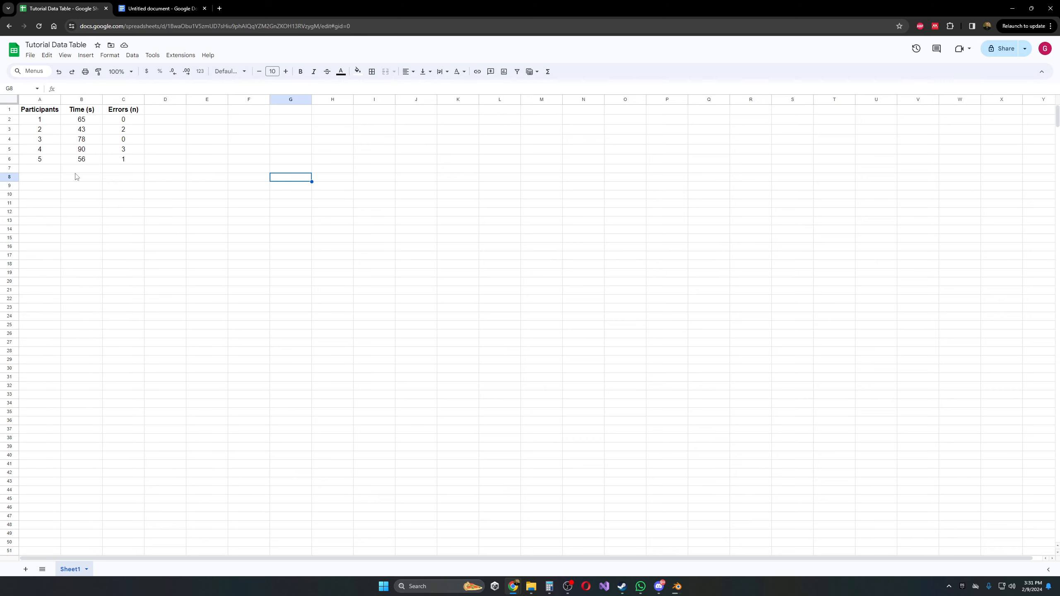
right_click(38, 98)
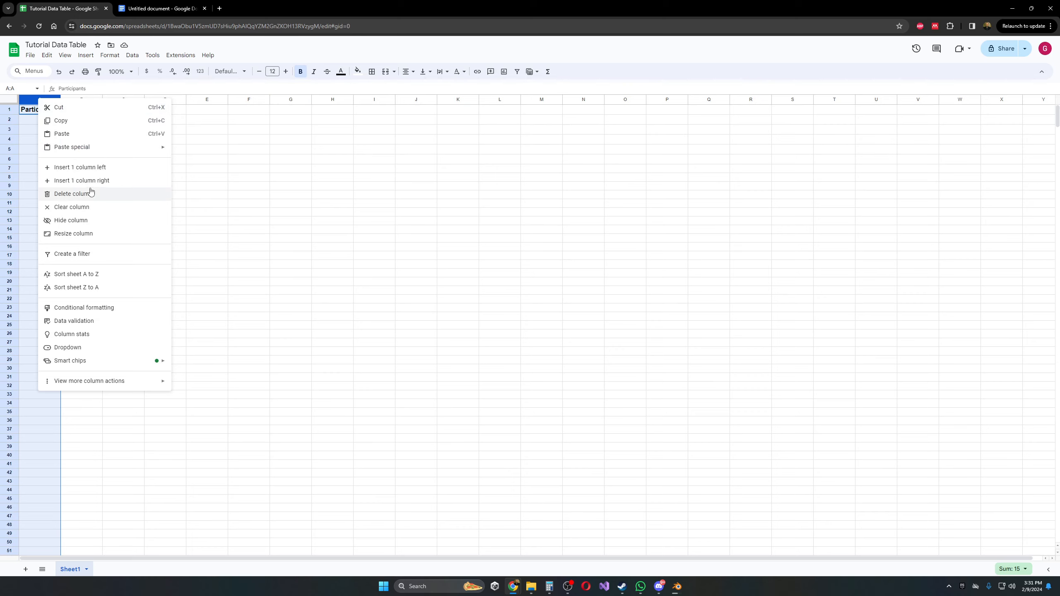
click(90, 167)
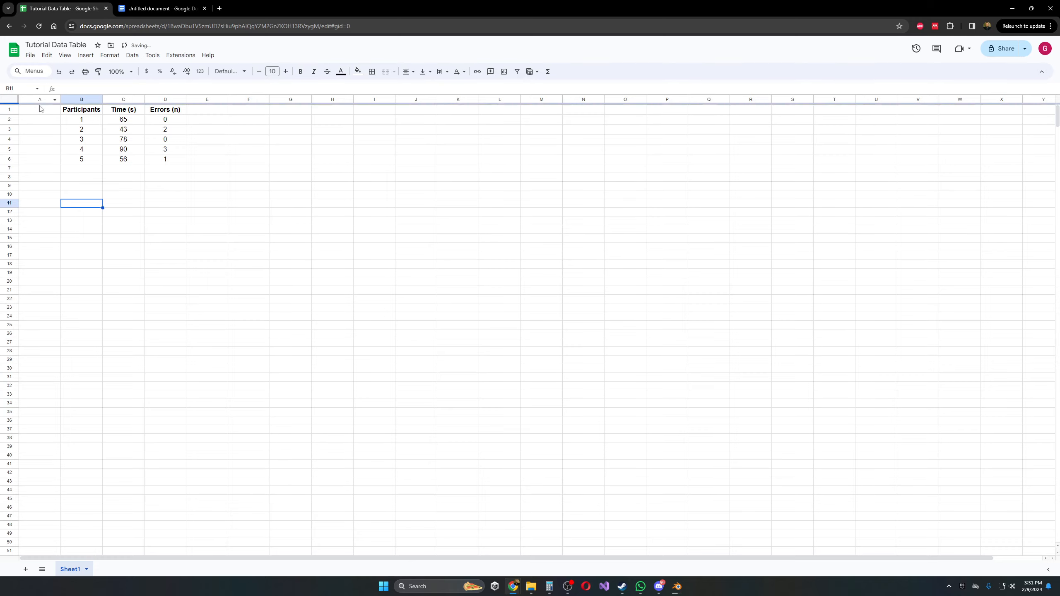
Step: Freeze the sheet's rows 1 to 6, and undo the freeze
drag(40, 104, 45, 164)
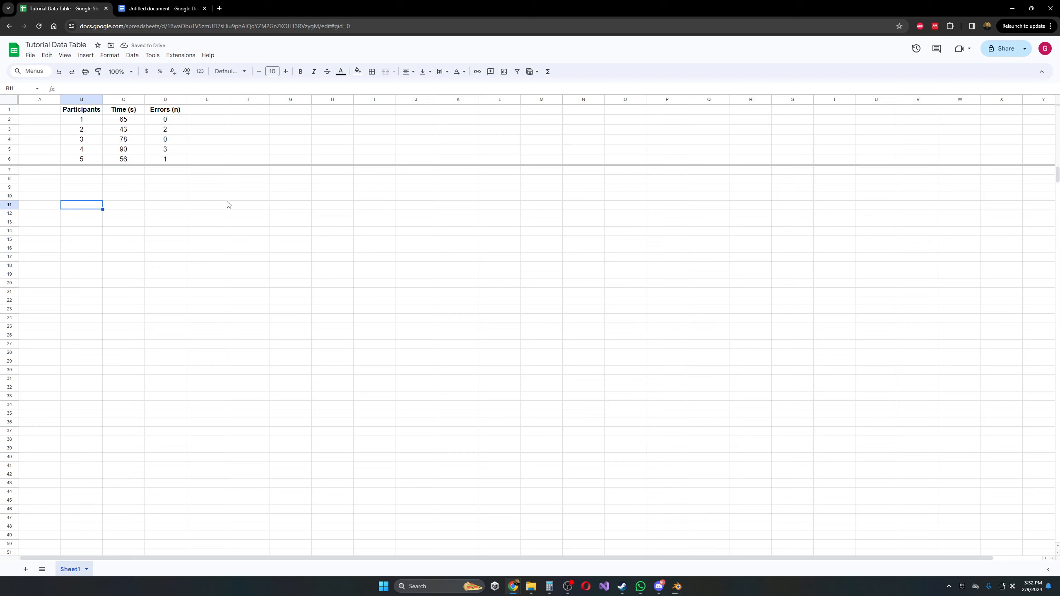
key(ctrl+z)
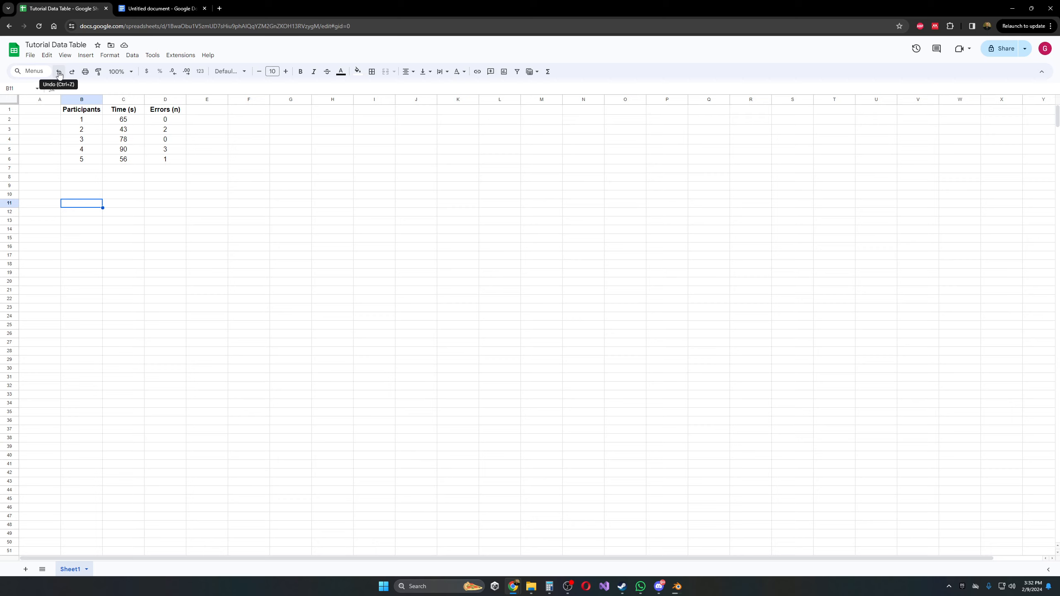
click(46, 56)
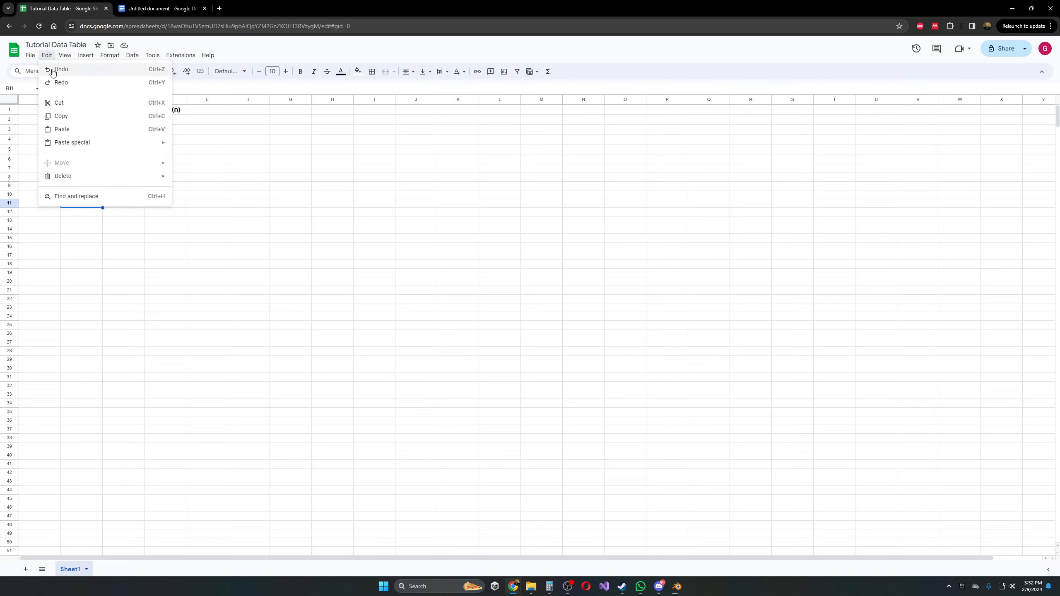
click(238, 43)
click(100, 186)
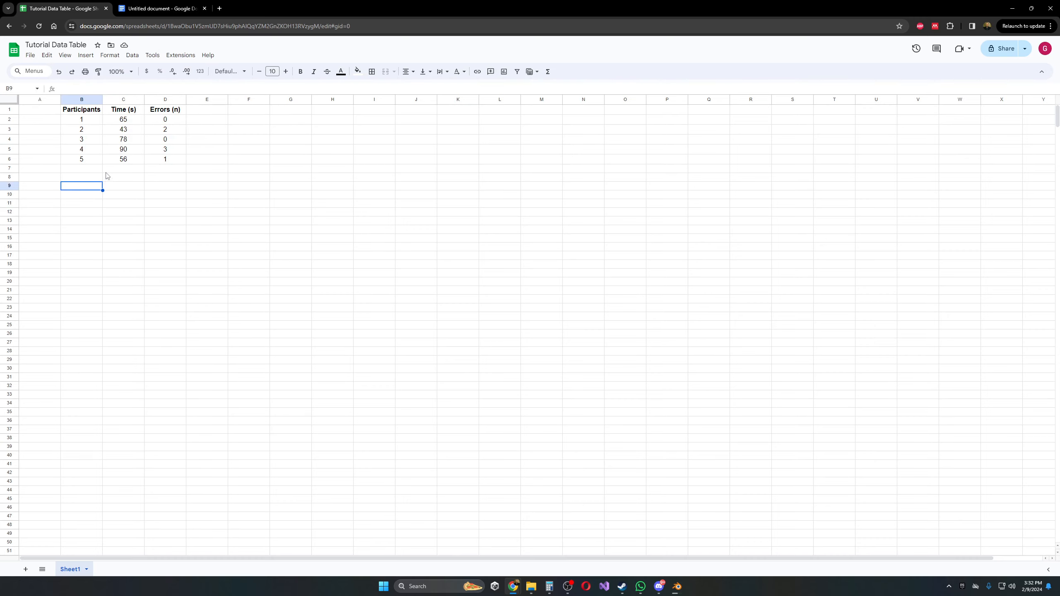
Step: Replace the last participant number in B6 with 123, and undo the change
click(98, 159)
text(123)
click(267, 247)
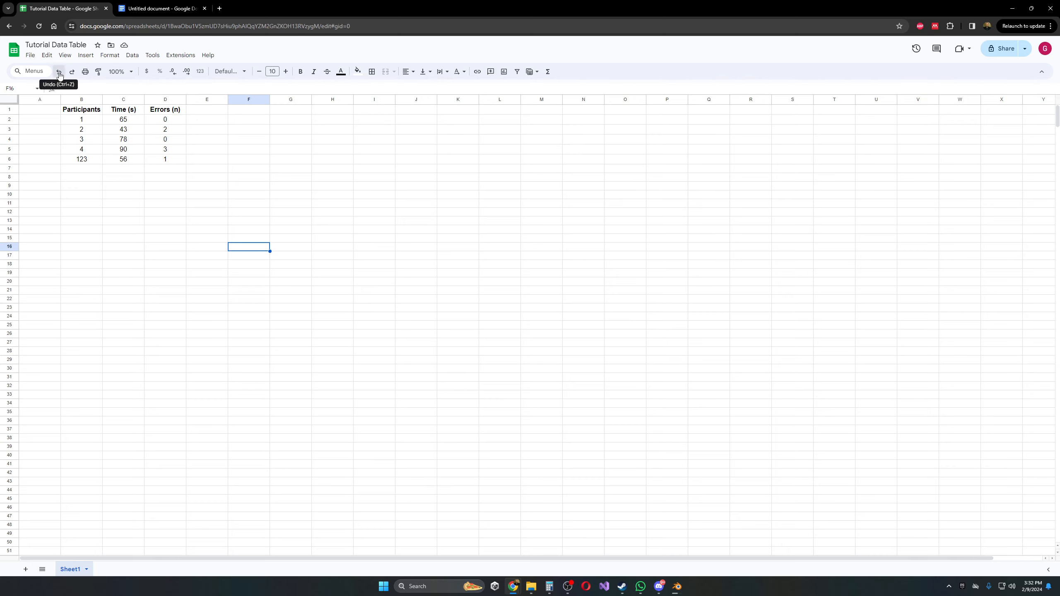
click(58, 72)
click(82, 160)
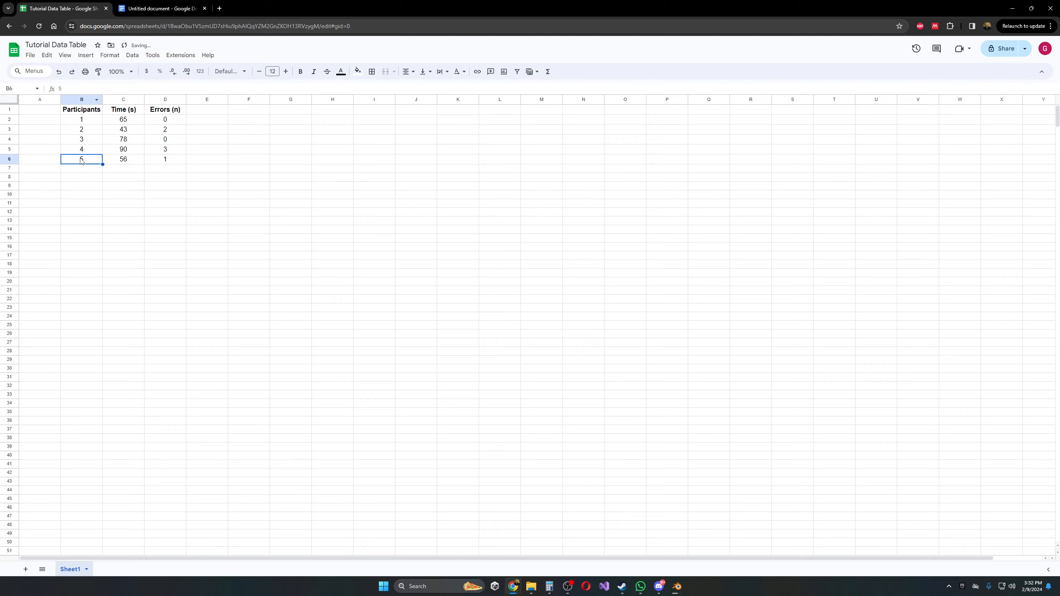
click(175, 213)
Step: Enter 3 in cell A7 and move the active cell around the table, ending at A6
click(49, 169)
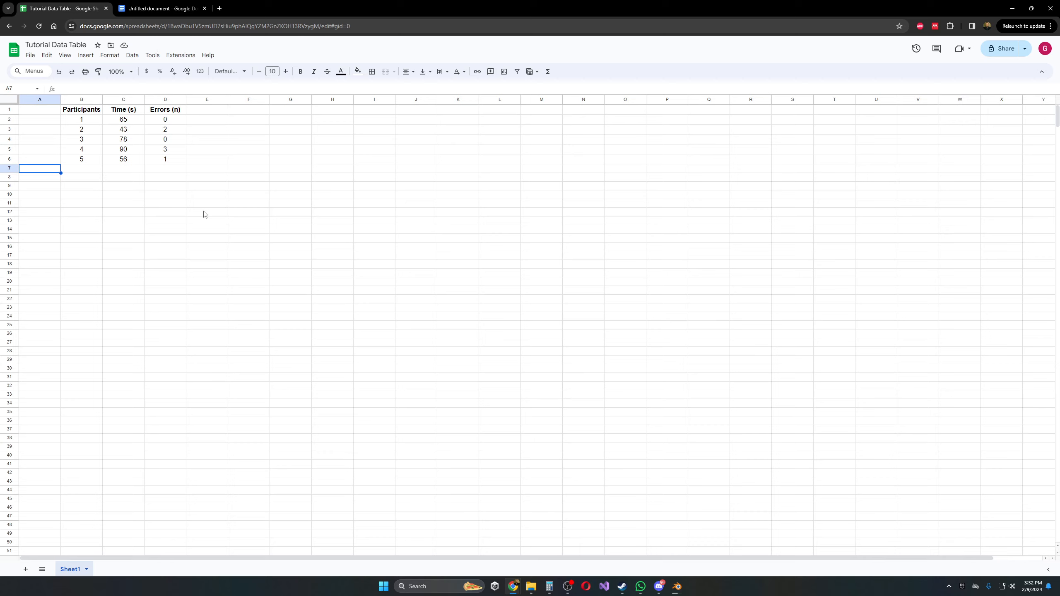
text(3)
key(Up)
key(Right)
key(Right)
key(Up)
key(Up)
key(Up)
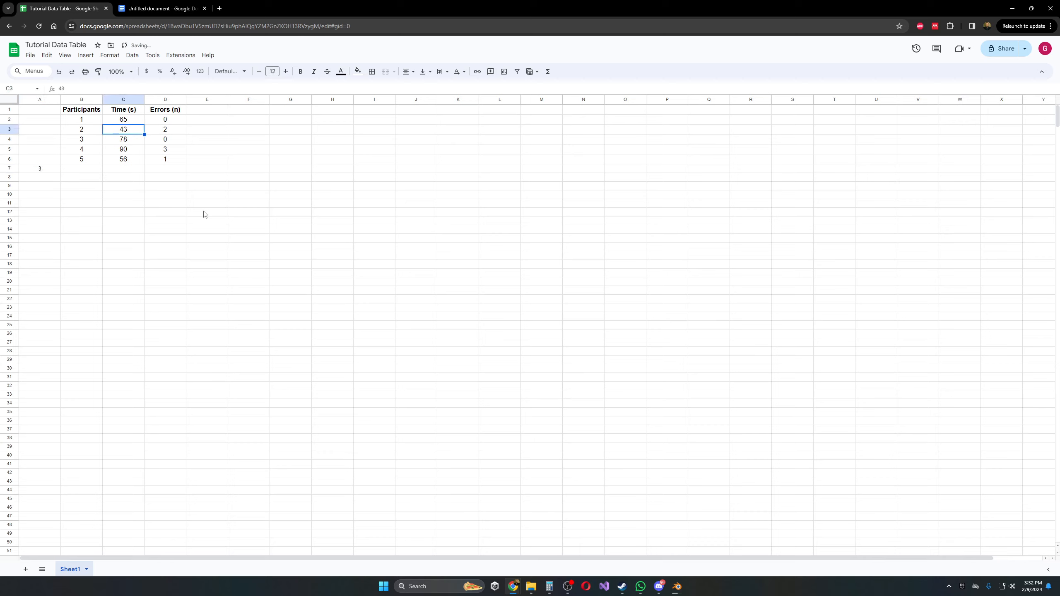
key(Left)
key(Left)
key(Right)
key(Down)
key(Down)
key(Down)
key(Right)
key(Right)
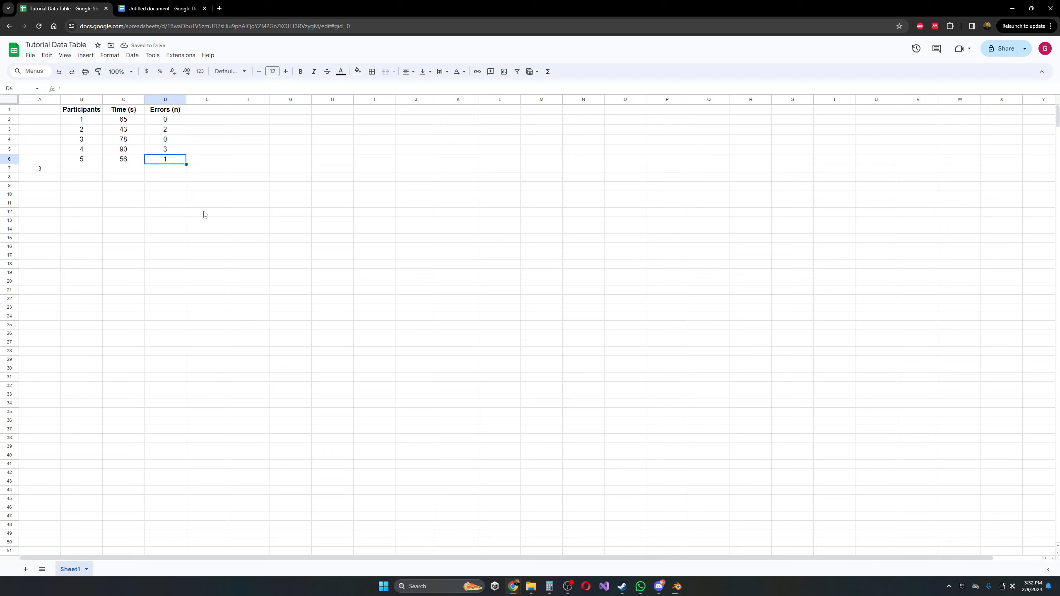
key(Right)
key(Up)
key(Up)
key(Left)
key(Up)
key(Left)
key(Left)
key(Up)
key(Right)
key(Down)
key(Down)
key(Down)
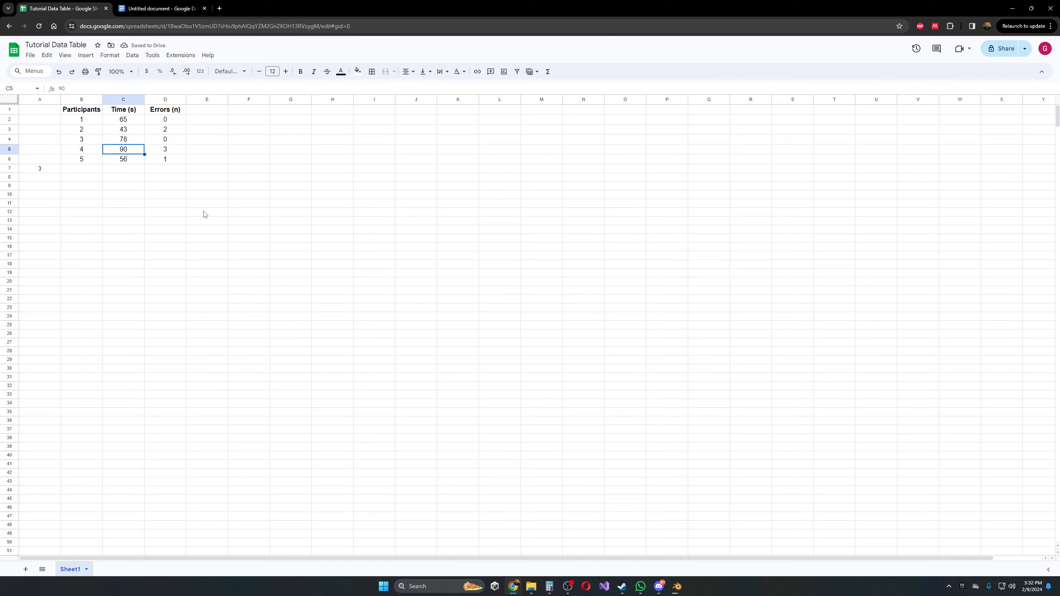
key(Down)
key(Right)
key(Right)
key(Up)
key(Up)
key(Up)
key(Left)
key(Left)
key(Left)
key(Down)
key(Left)
key(Down)
key(Down)
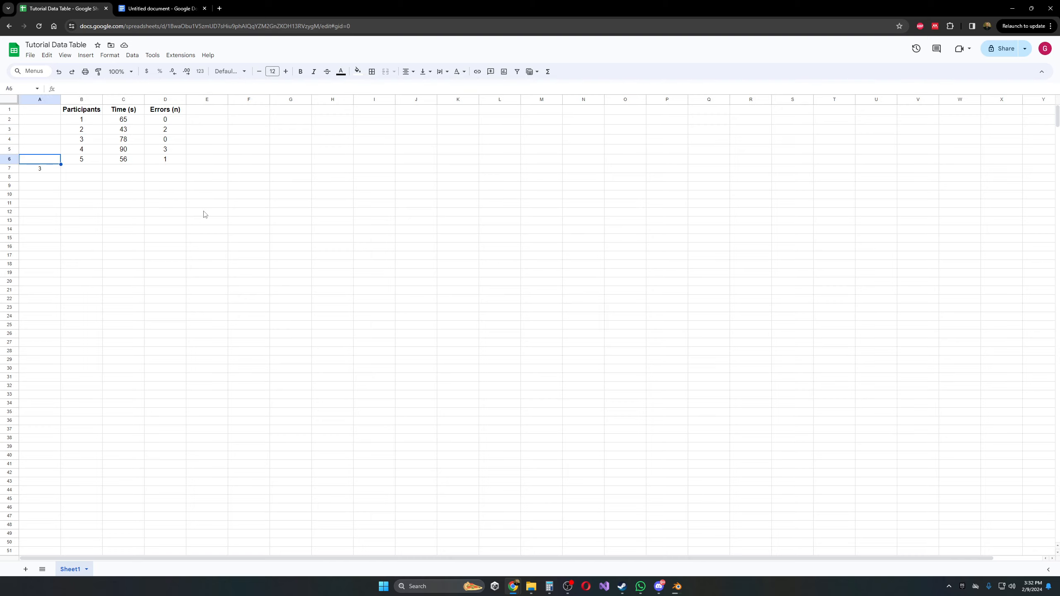
Step: Enter the row labels Mean in A7 and SD in A8
key(Down)
text(Mean)
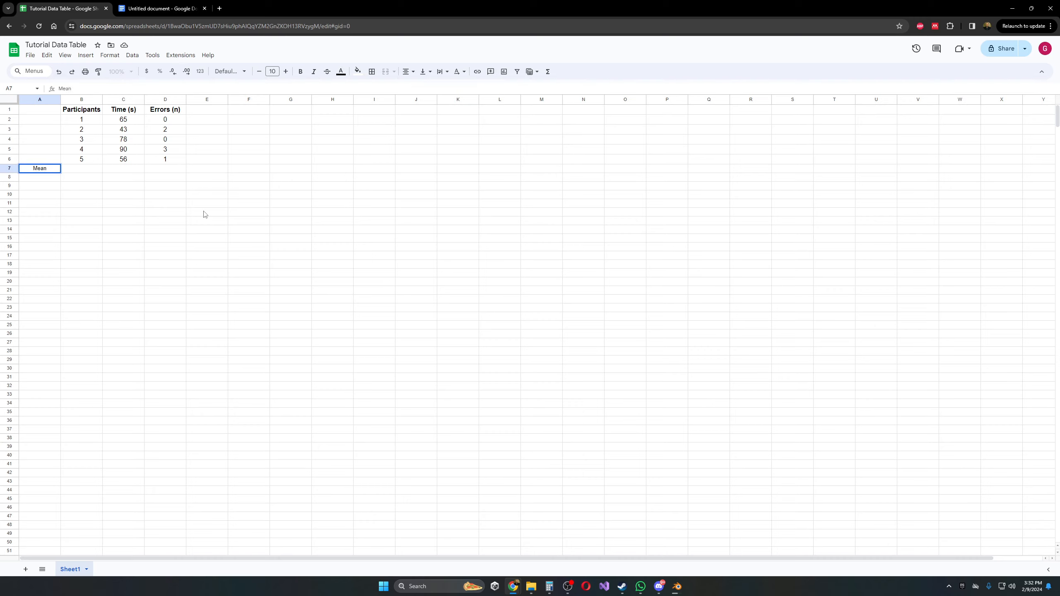
key(Return)
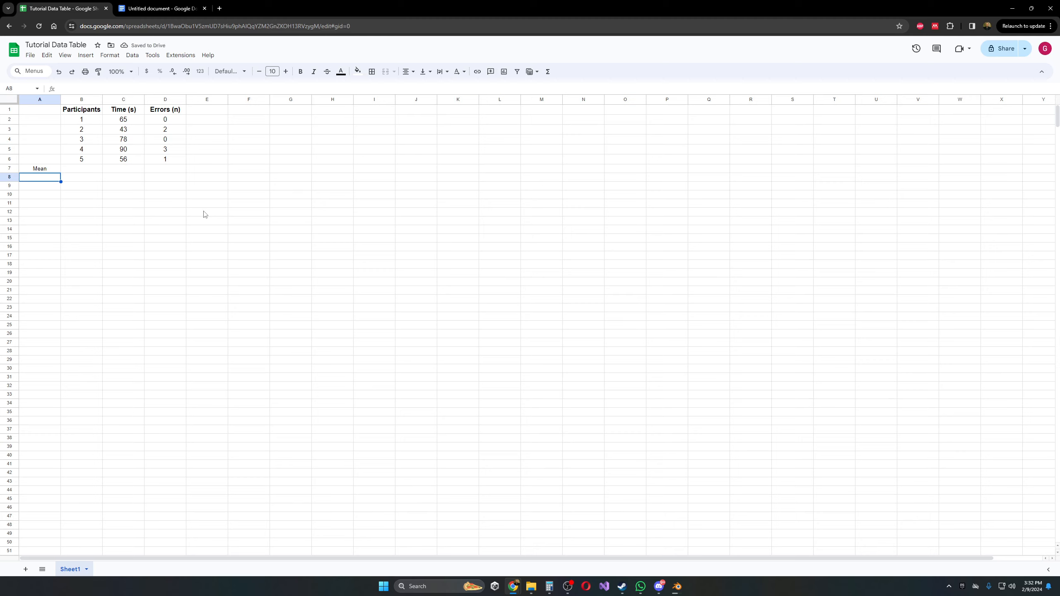
text(SD)
key(Return)
Step: Select the Mean and SD label cells A7:A8 together
key(Up)
key(Up)
key(Right)
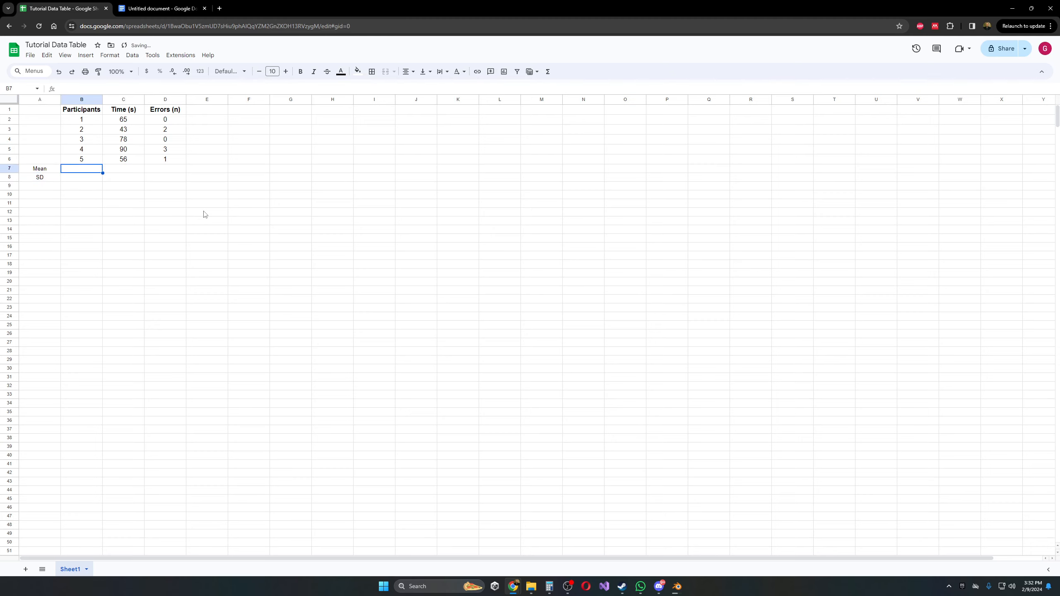
key(Left)
key(shift+Down)
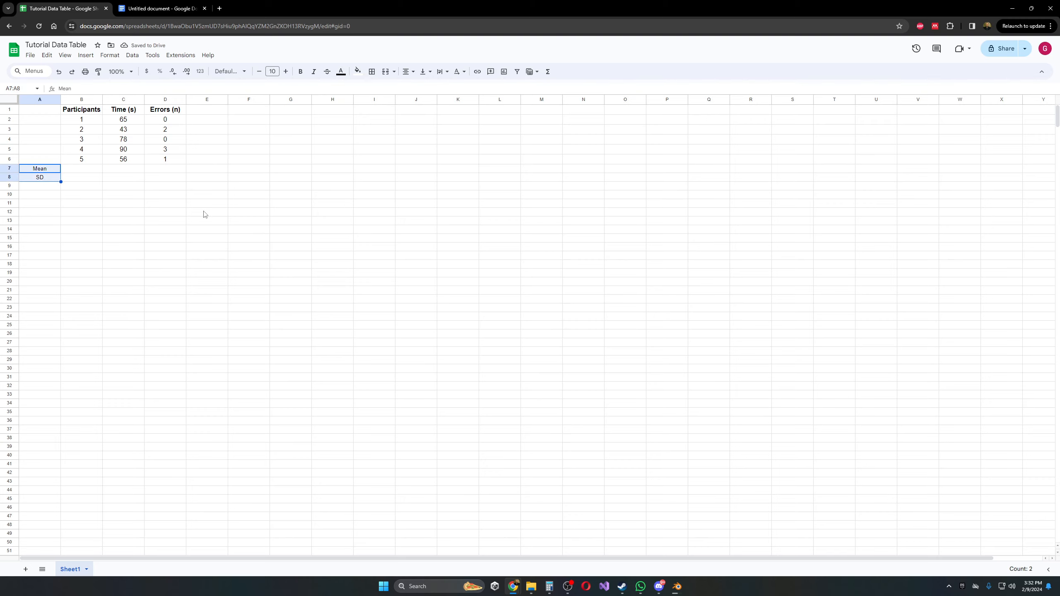
key(Up)
key(Up)
key(Down)
key(Down)
key(Down)
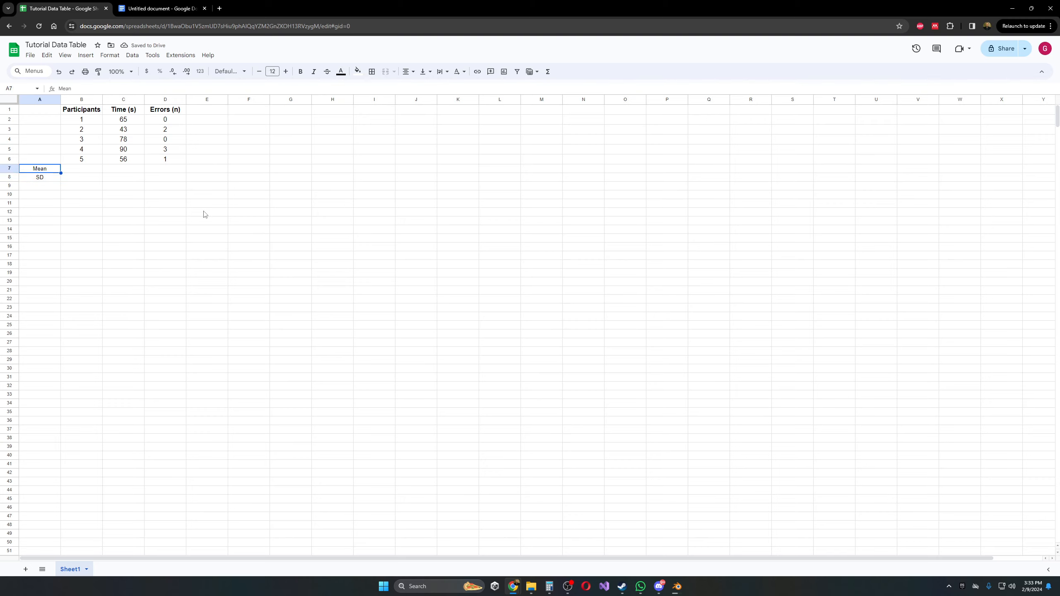
key(Up)
key(Up)
key(Down)
key(Down)
key(Right)
key(Left)
key(Up)
key(Up)
key(Up)
key(Up)
key(Up)
key(Right)
key(Right)
key(Right)
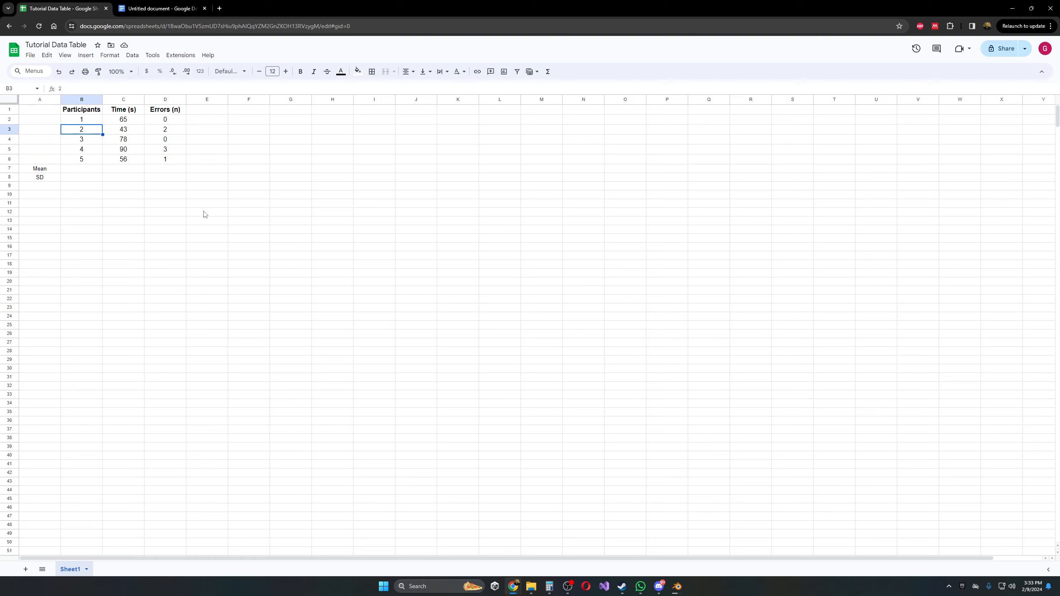
key(Down)
key(Down)
key(Down)
key(Down)
key(Left)
key(Left)
key(Left)
key(Down)
key(Down)
key(Down)
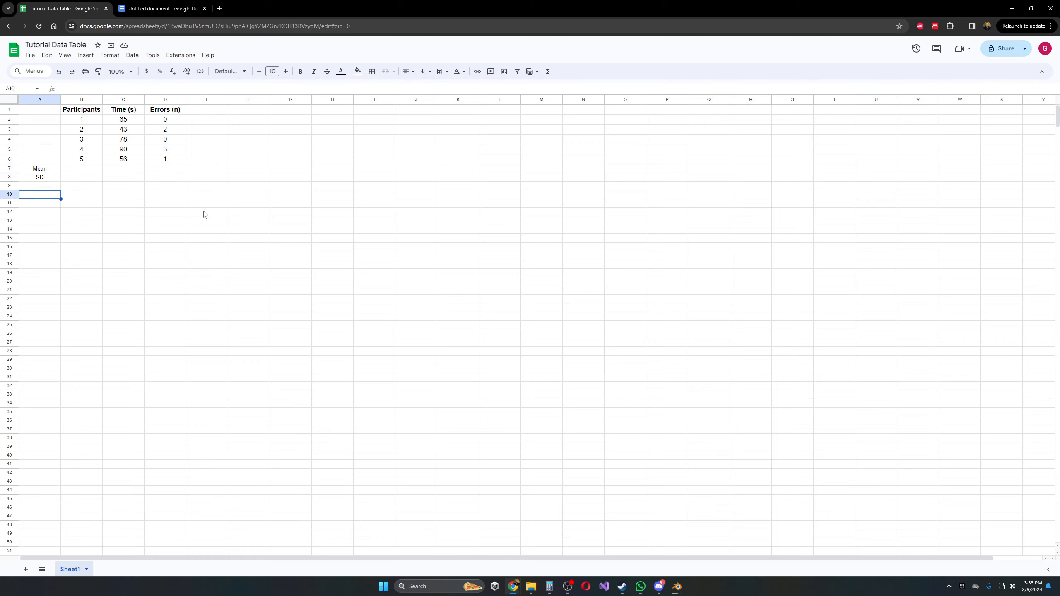
key(Right)
key(Right)
key(Up)
key(Left)
key(Left)
key(Up)
key(Up)
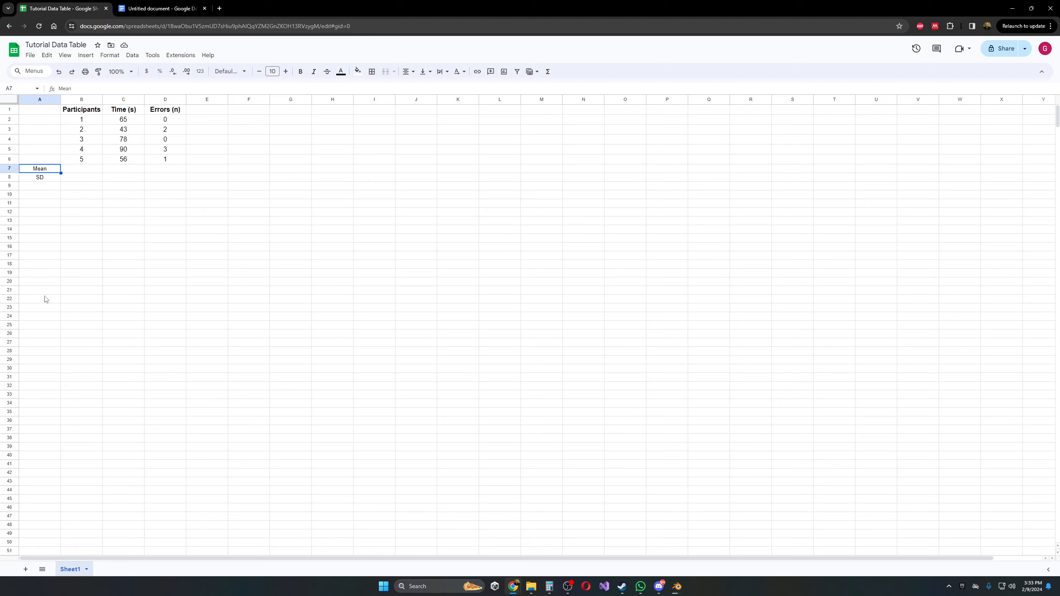
Step: Select the continuous range A7:A23, and replace it with a selection of the separate cells A7, A10, A12 and A18
shift+click(43, 309)
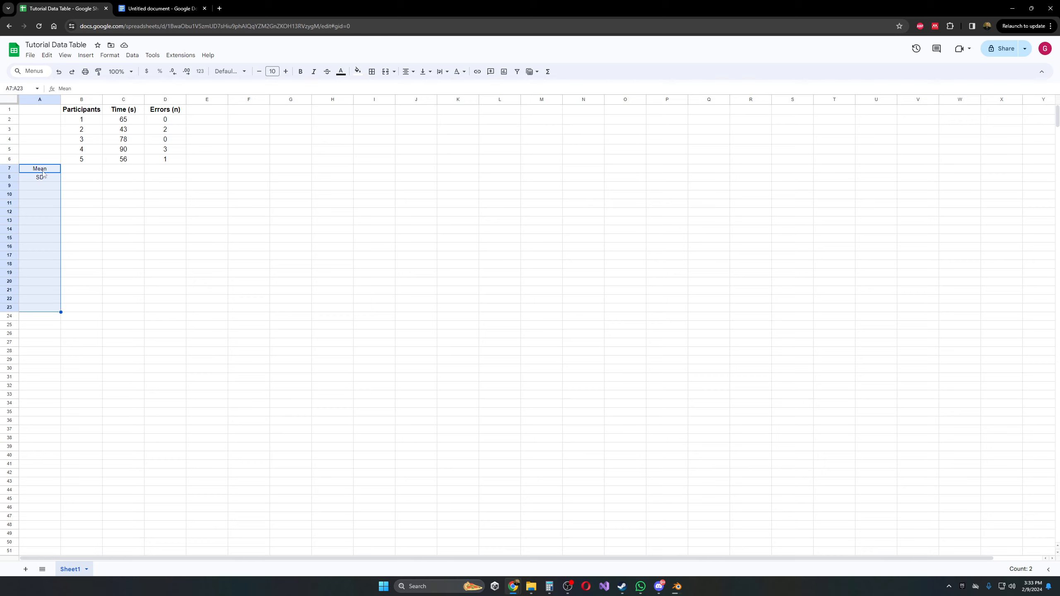
click(110, 229)
click(56, 171)
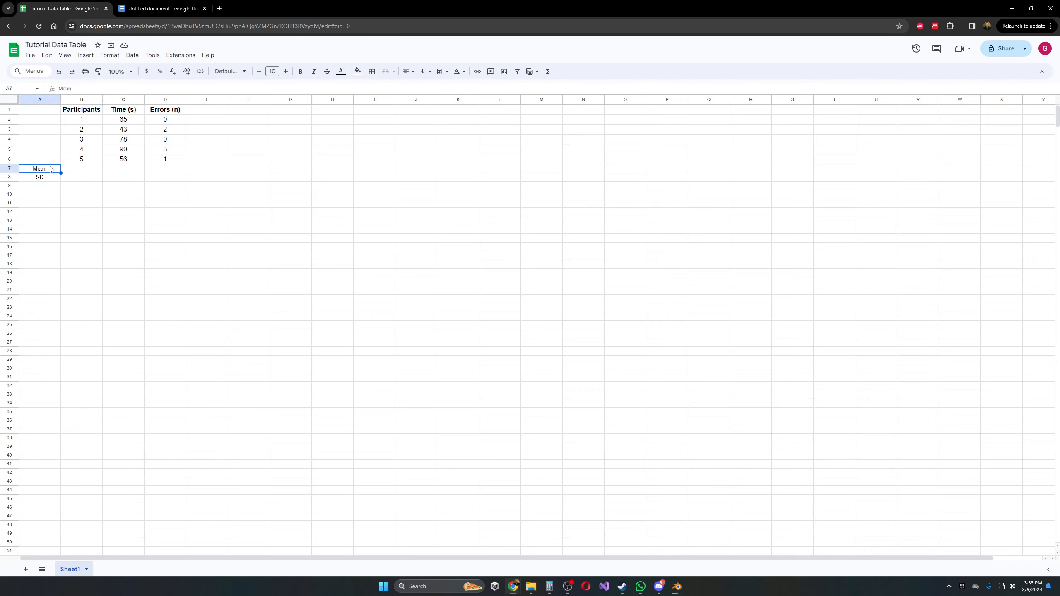
ctrl+click(42, 195)
ctrl+click(37, 212)
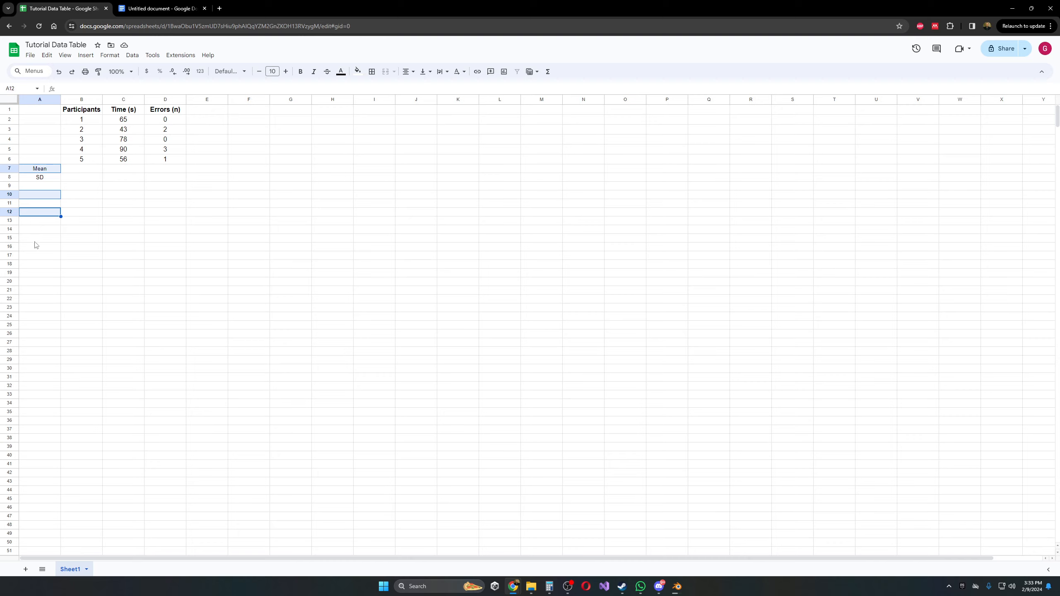
ctrl+click(35, 264)
ctrl+click(36, 308)
ctrl+click(42, 290)
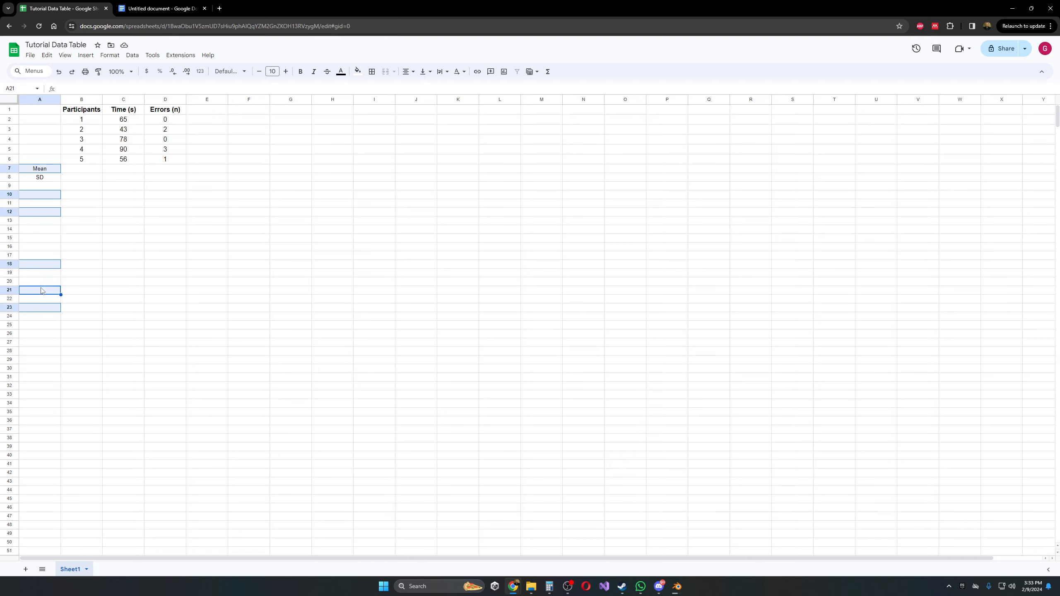
ctrl+click(49, 293)
ctrl+click(48, 308)
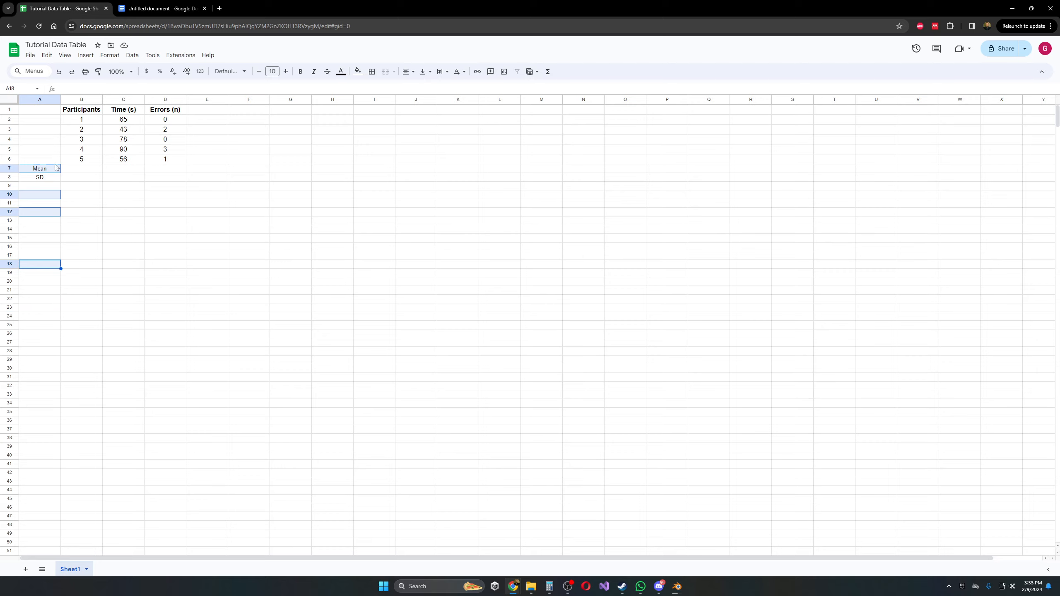
Step: Make the Mean and SD labels in A7:A8 bold
click(89, 186)
mouse_move(49, 171)
mouse_down()
mouse_move(54, 309)
mouse_move(188, 326)
mouse_move(355, 438)
mouse_move(57, 222)
mouse_move(123, 220)
mouse_move(319, 454)
mouse_move(39, 220)
mouse_move(42, 179)
mouse_up()
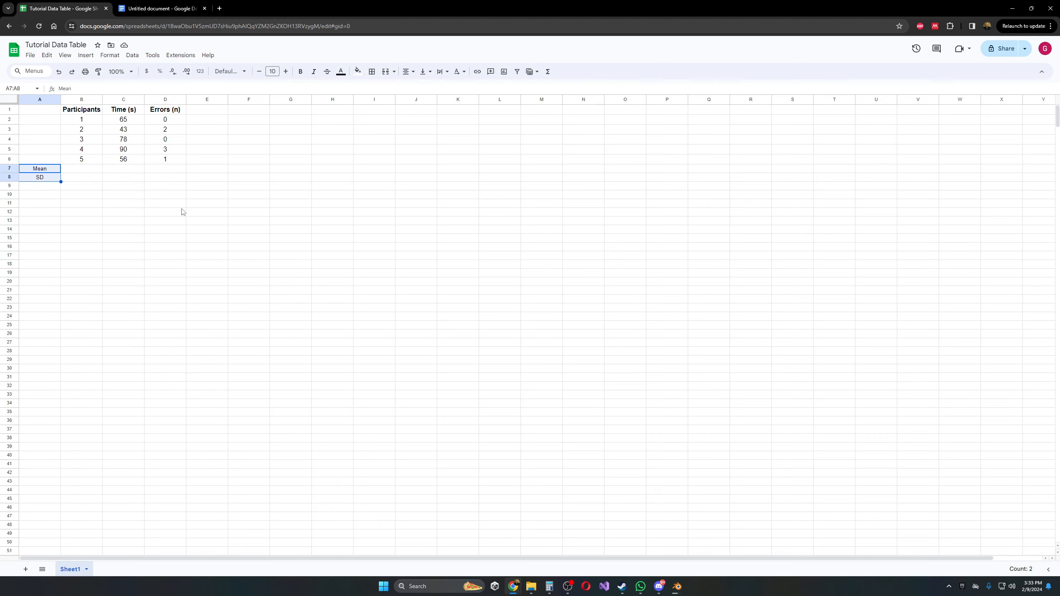
click(300, 71)
click(142, 212)
click(94, 171)
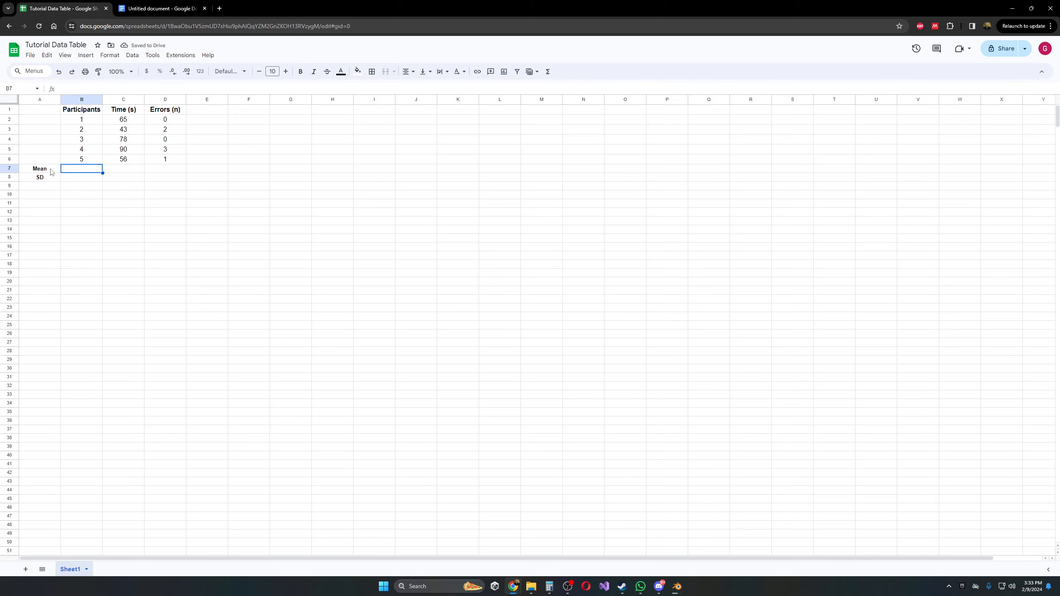
Step: Move the Mean and SD labels from A7:A8 to B7:B8 and increase their font size
drag(51, 169, 51, 179)
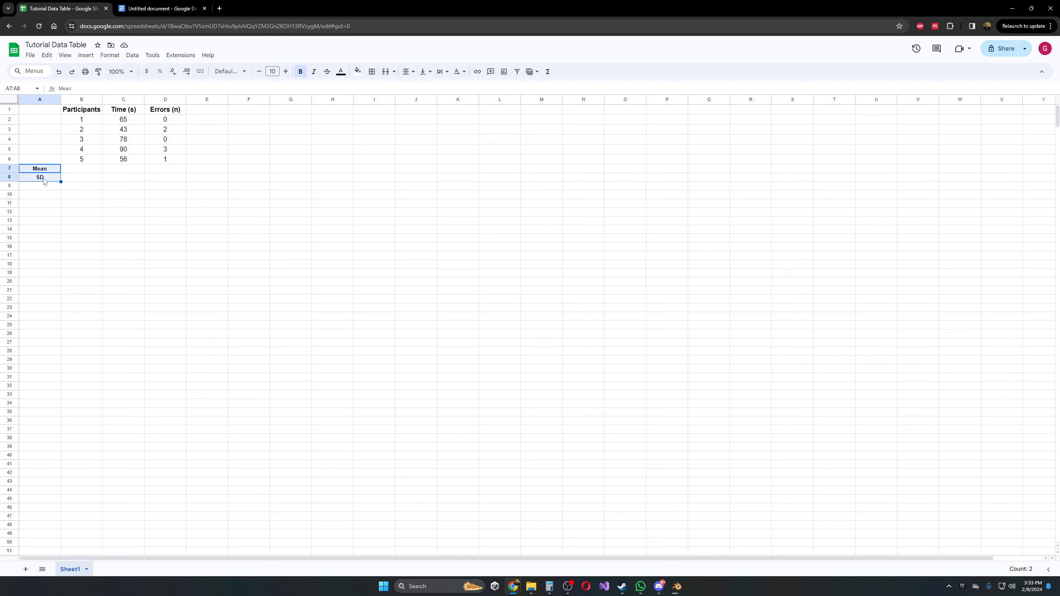
click(106, 179)
drag(54, 169, 54, 179)
click(75, 178)
drag(54, 169, 53, 179)
key(ctrl+c)
key(Escape)
key(ctrl+c)
drag(57, 183, 82, 179)
click(67, 206)
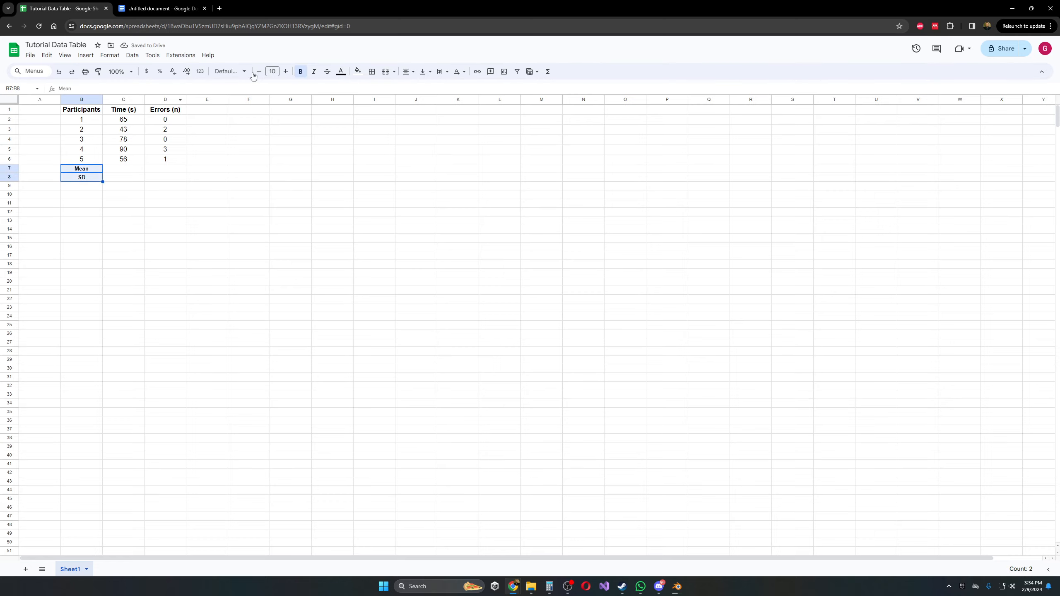
click(285, 72)
click(192, 169)
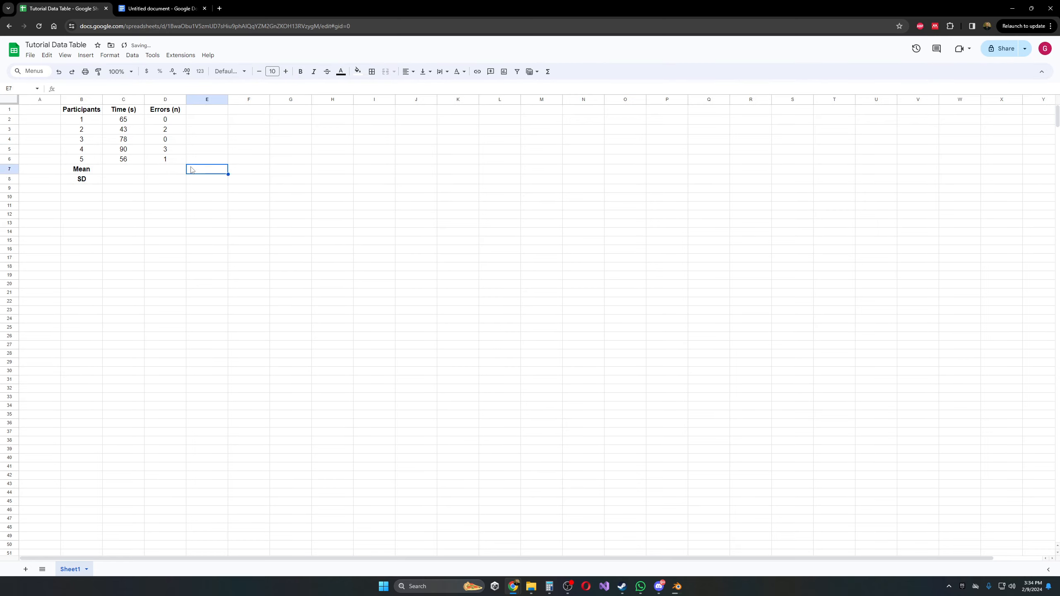
Step: Highlight the Time values in C2:C6 and the participant numbers in B2:B6 to examine which values belong in the mean
click(132, 174)
drag(124, 120, 131, 161)
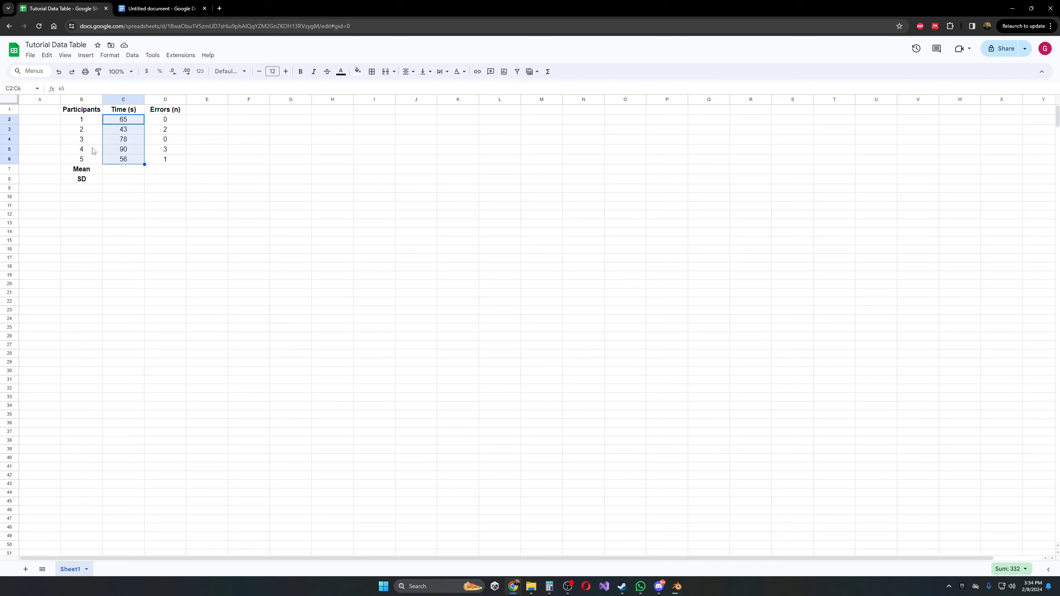
click(131, 171)
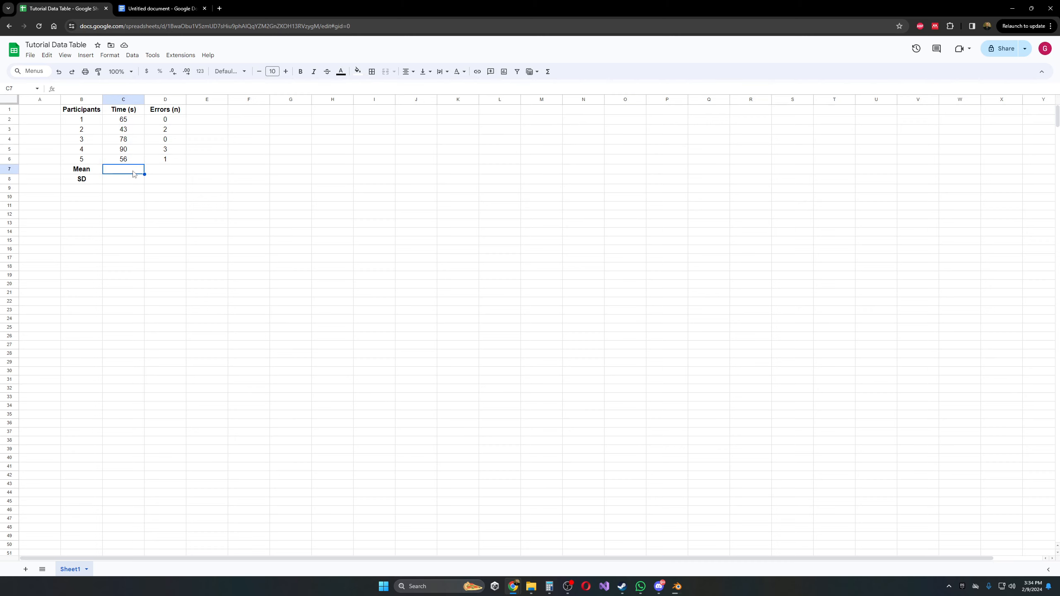
drag(94, 123, 95, 163)
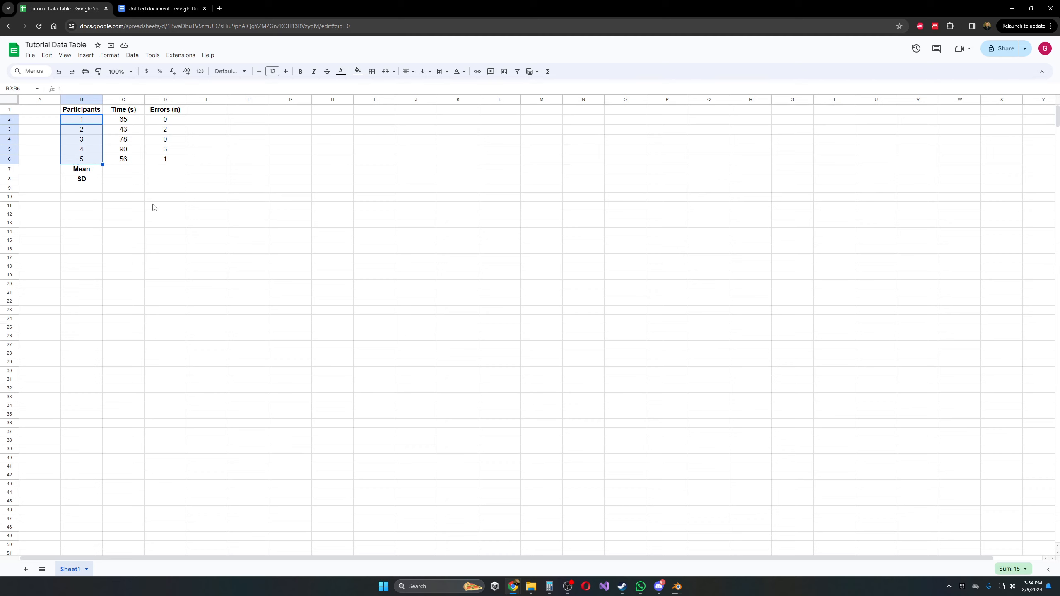
Step: Insert the suggested AVERAGE(C2:C6) formula in C7, and clear it again
click(134, 172)
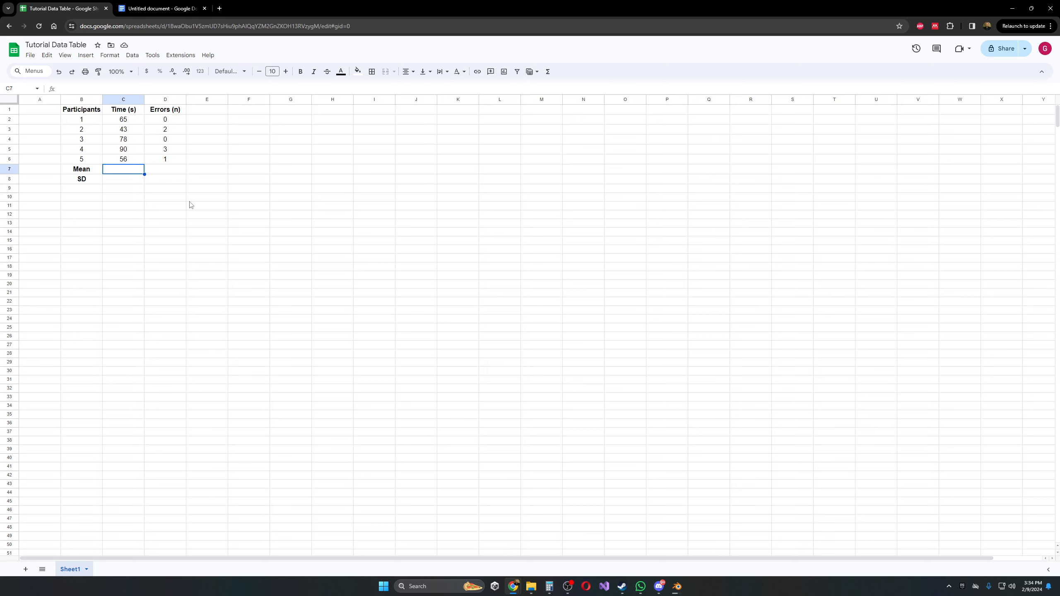
text(=)
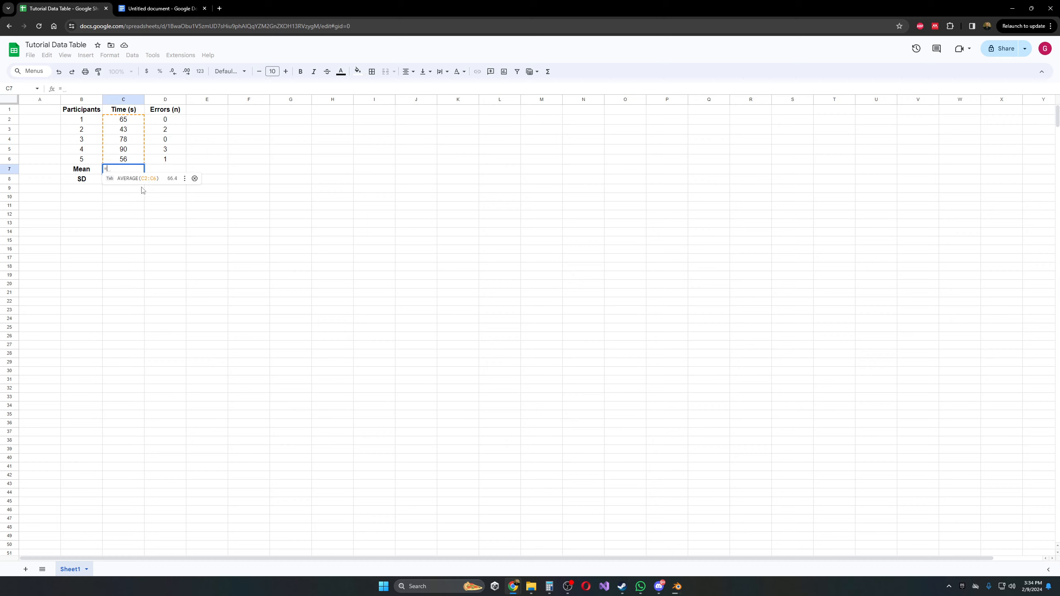
click(128, 183)
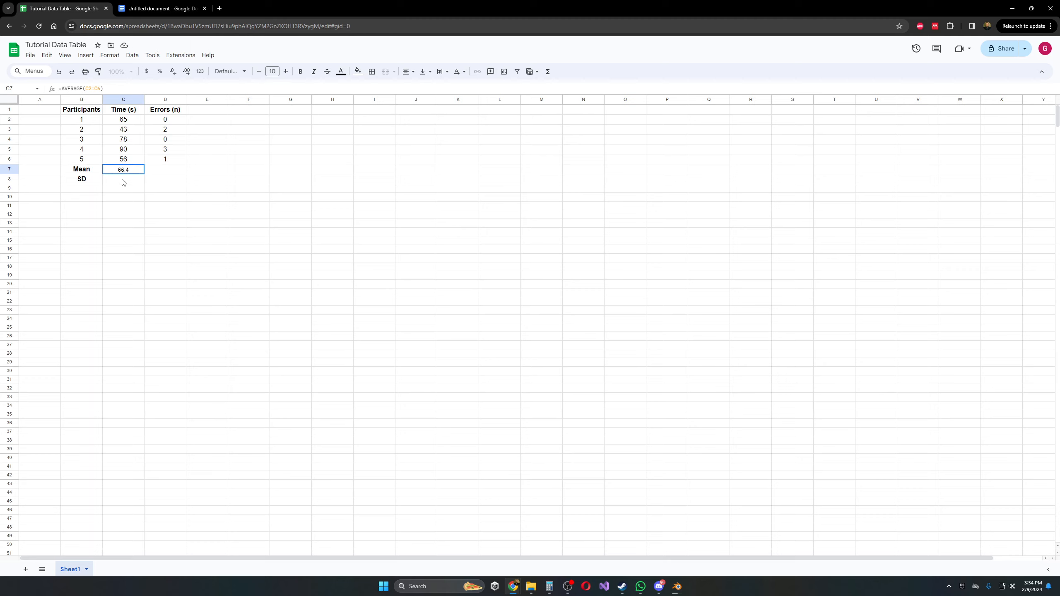
key(Delete)
Step: Enter the formula =AVERAGE(C2:C6) in C7 for the mean time
text(=)
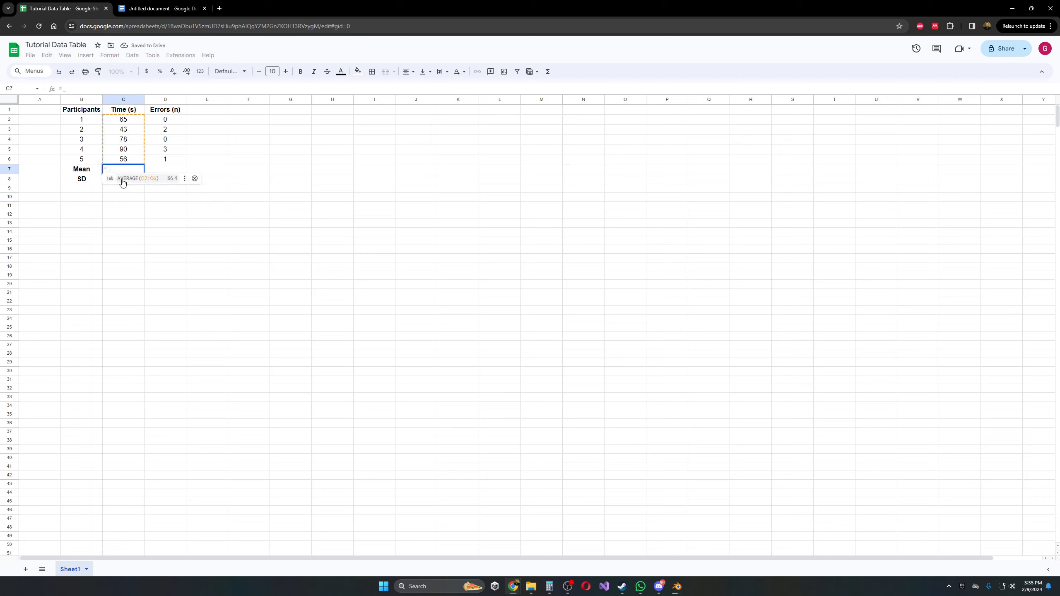
text(avera)
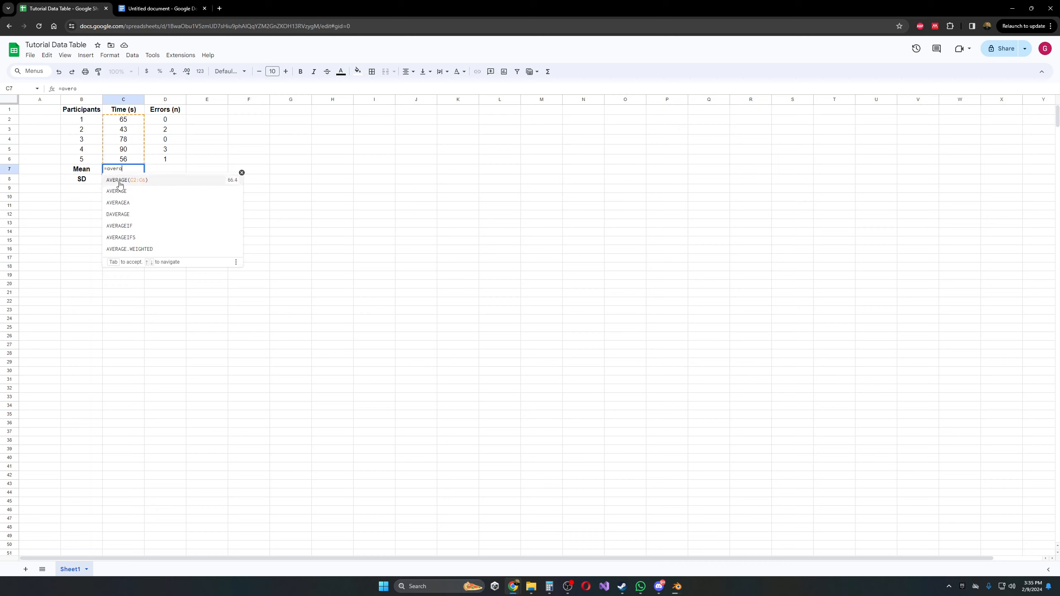
click(120, 192)
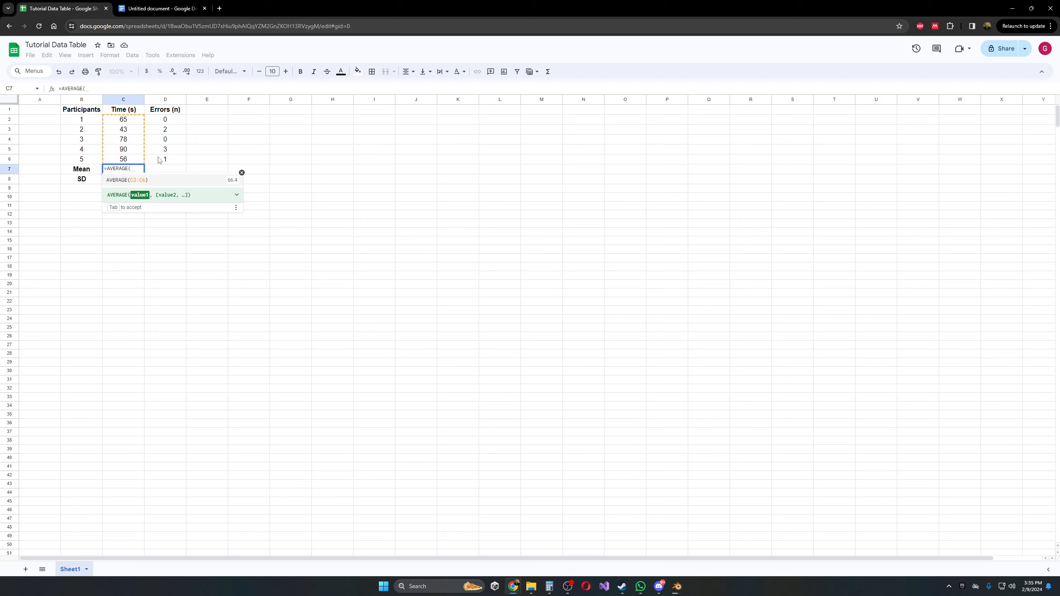
text(c2:)
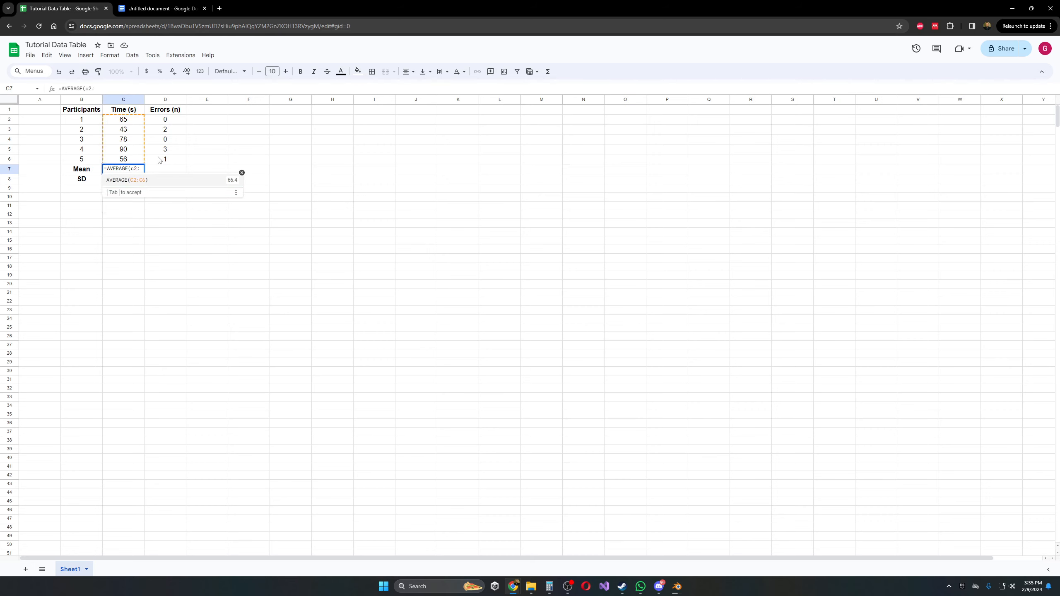
text(c5)
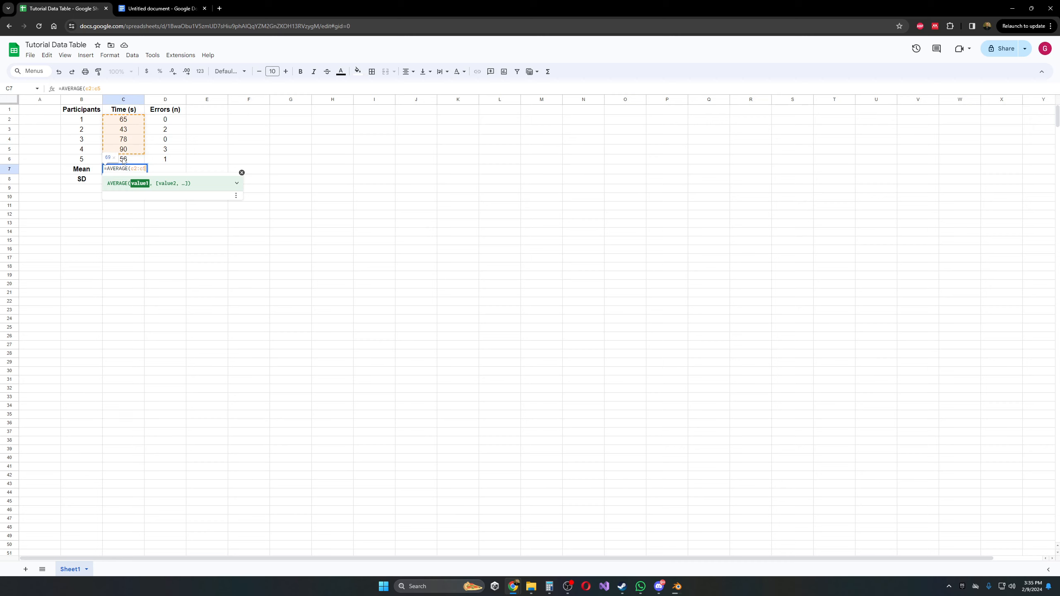
key(BackSpace)
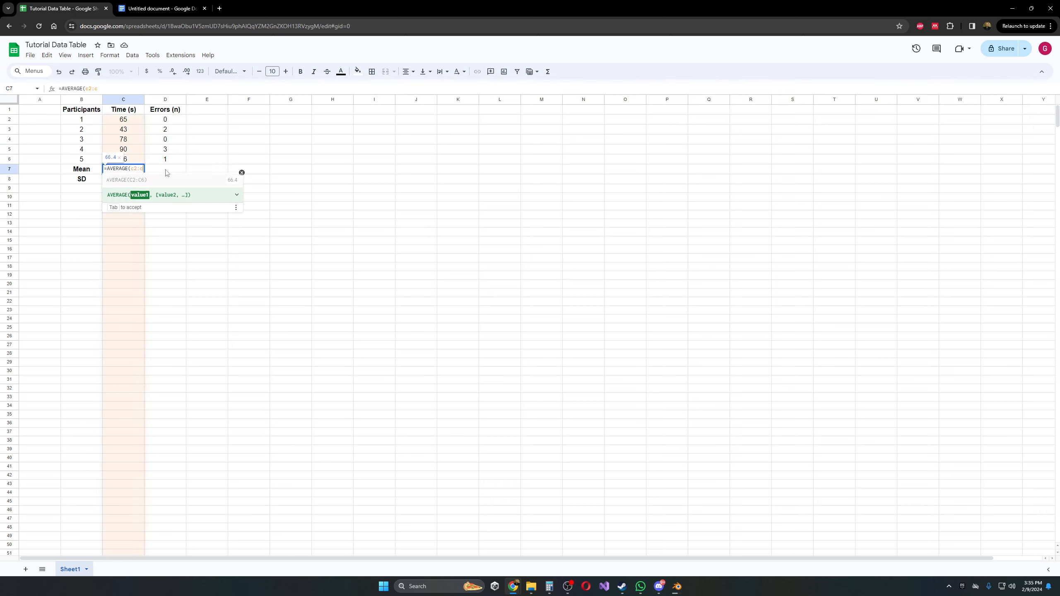
text(6))
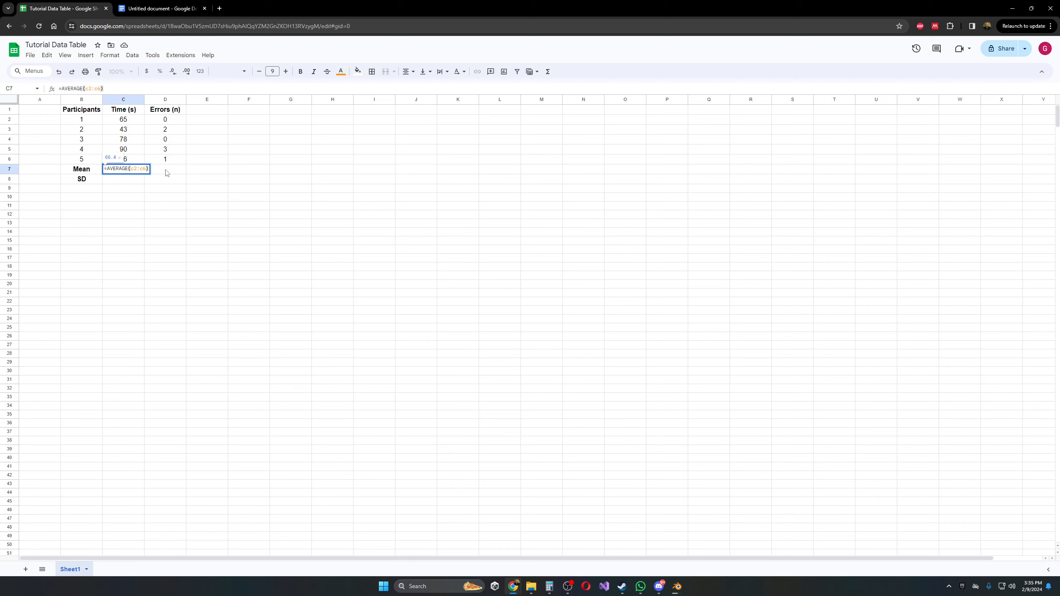
key(Return)
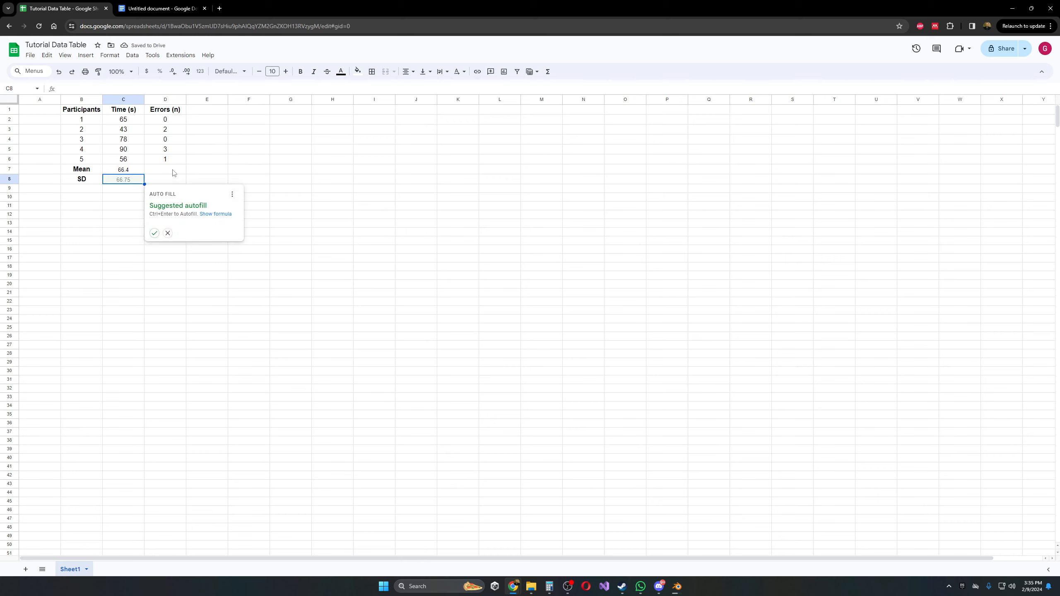
Step: Dismiss the suggested autofill for C8 and extend the average formula from C7 across to D7
click(284, 162)
click(142, 168)
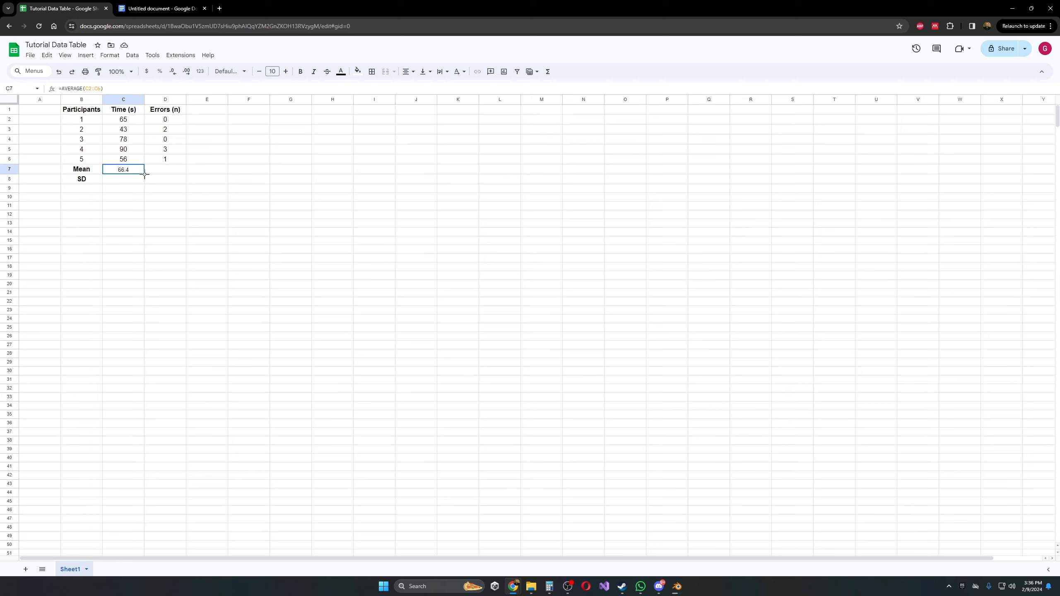
drag(145, 175, 184, 173)
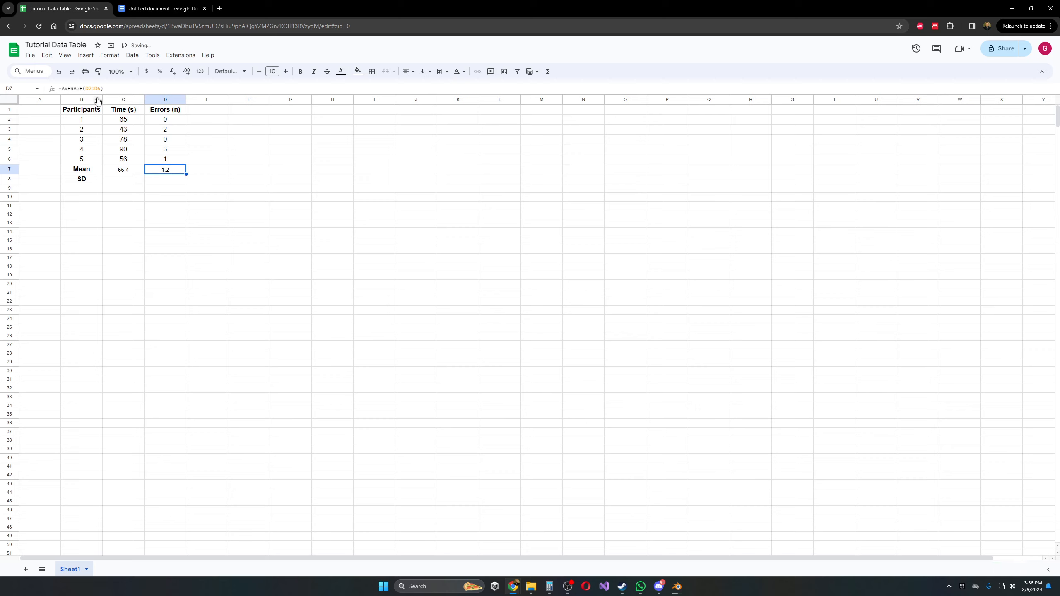
Step: Compare the cell ranges referenced by the average formulas in C7 and D7
click(89, 88)
drag(87, 88, 102, 88)
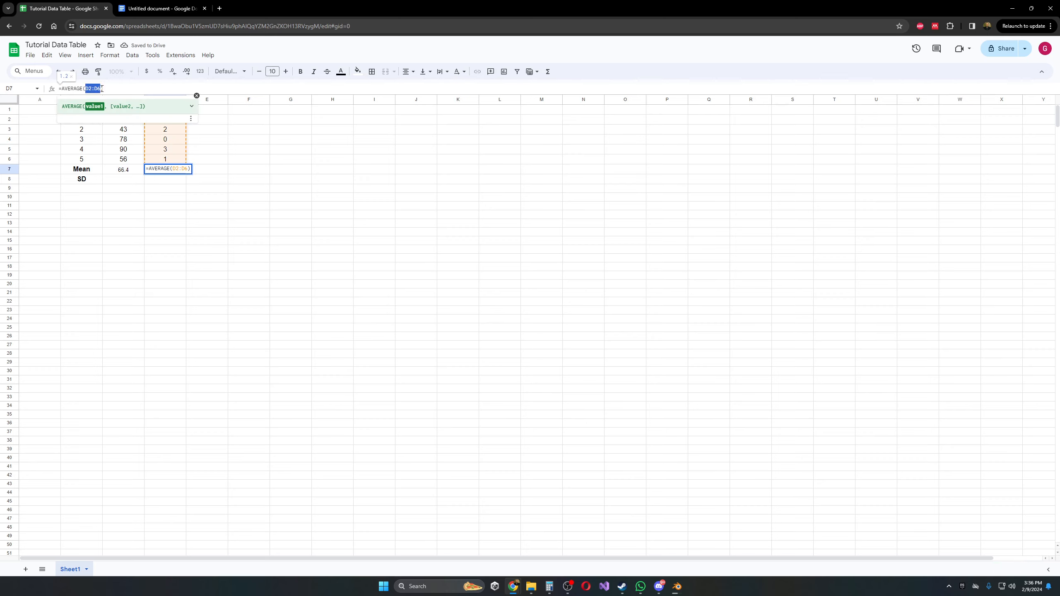
click(125, 170)
drag(85, 88, 100, 88)
click(170, 176)
click(168, 170)
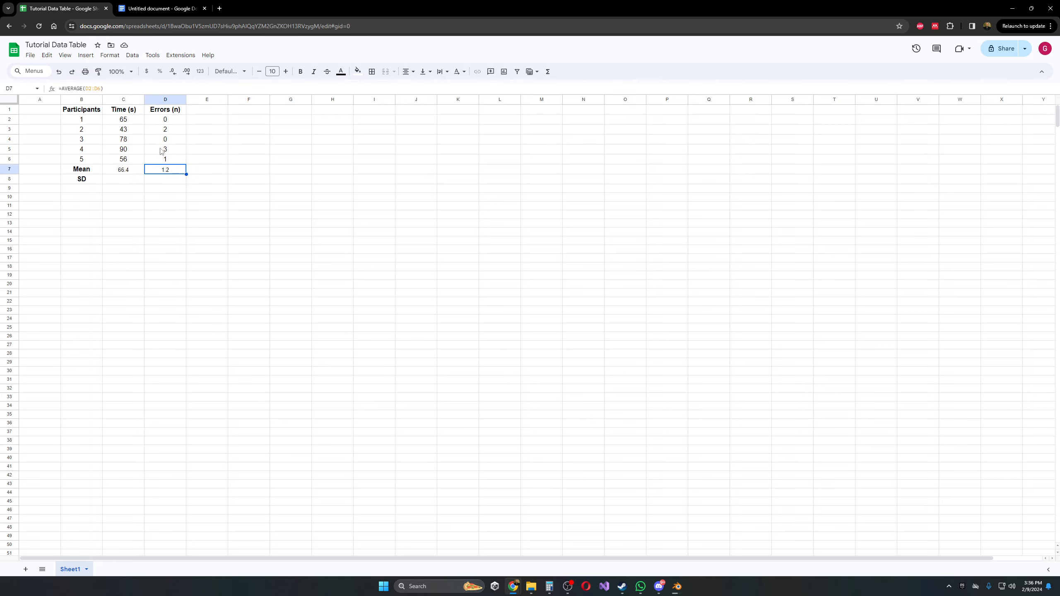
click(95, 89)
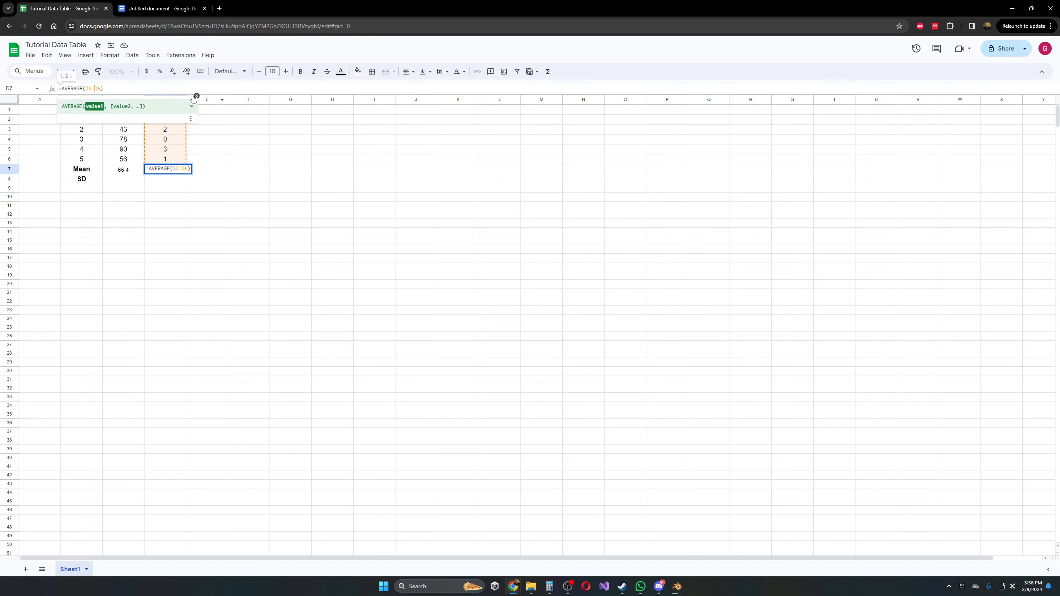
Step: Try filling the average formula from C7 down into C8, and inspect the cell range it references
click(196, 96)
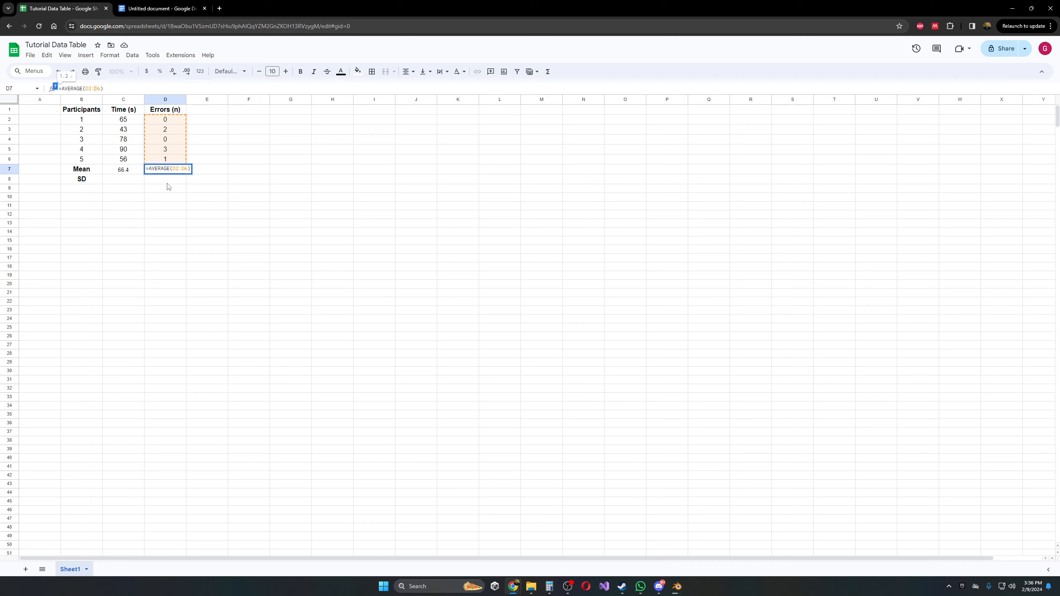
click(131, 182)
click(132, 170)
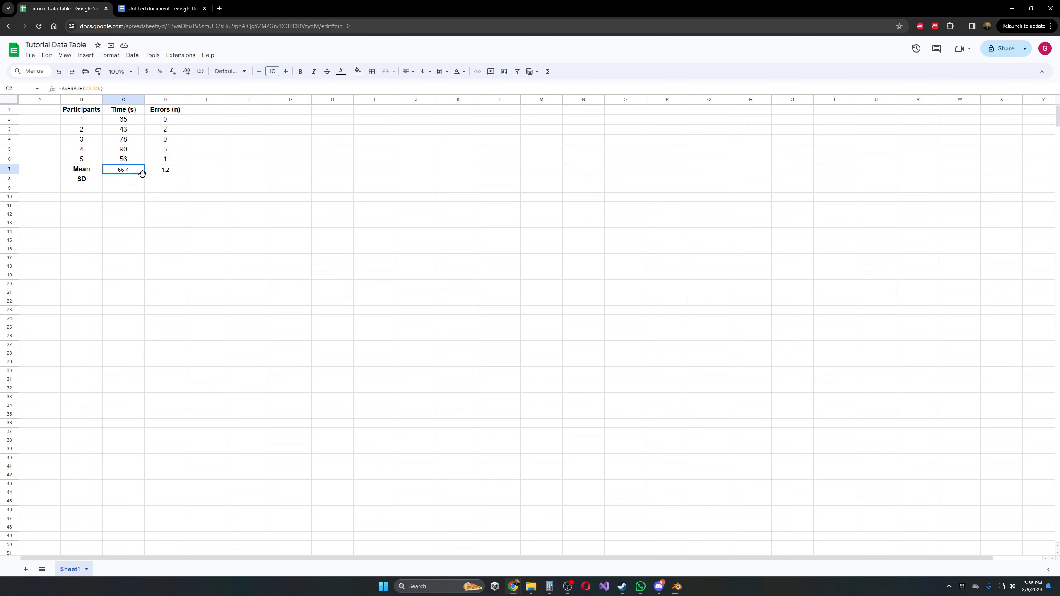
drag(143, 175, 142, 183)
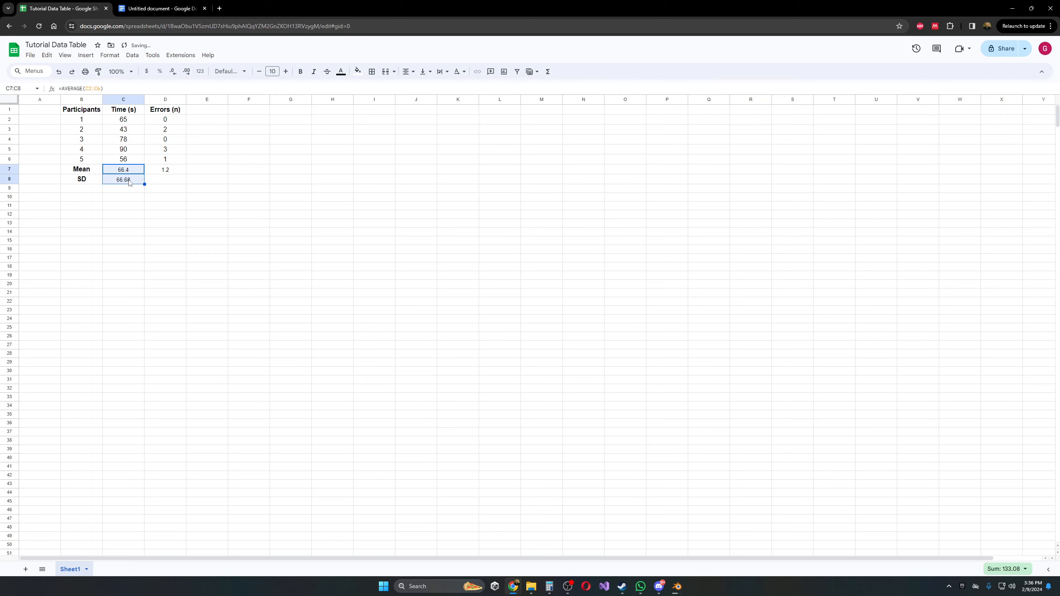
click(129, 183)
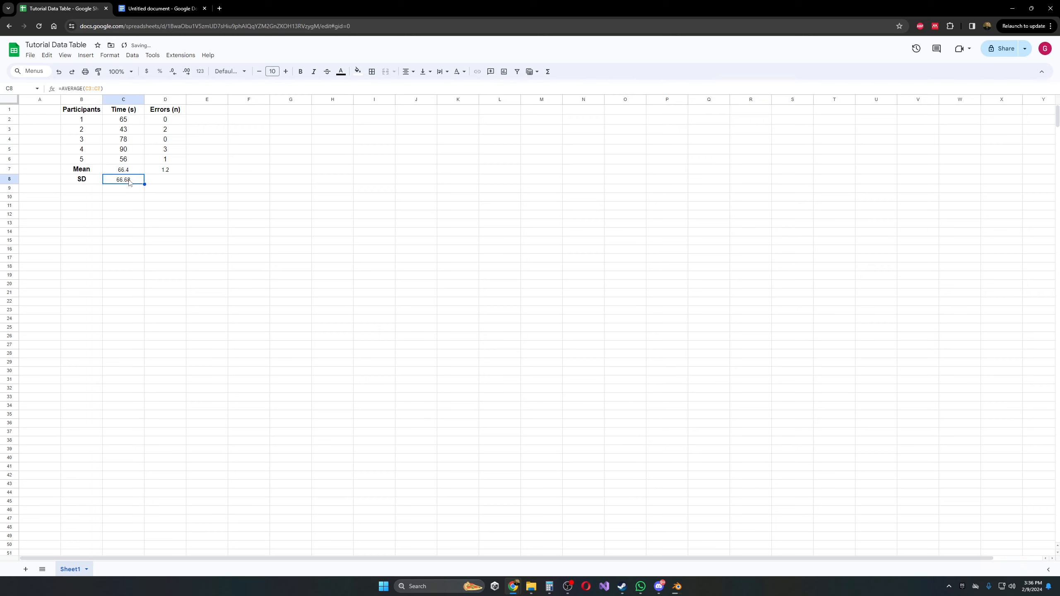
click(88, 87)
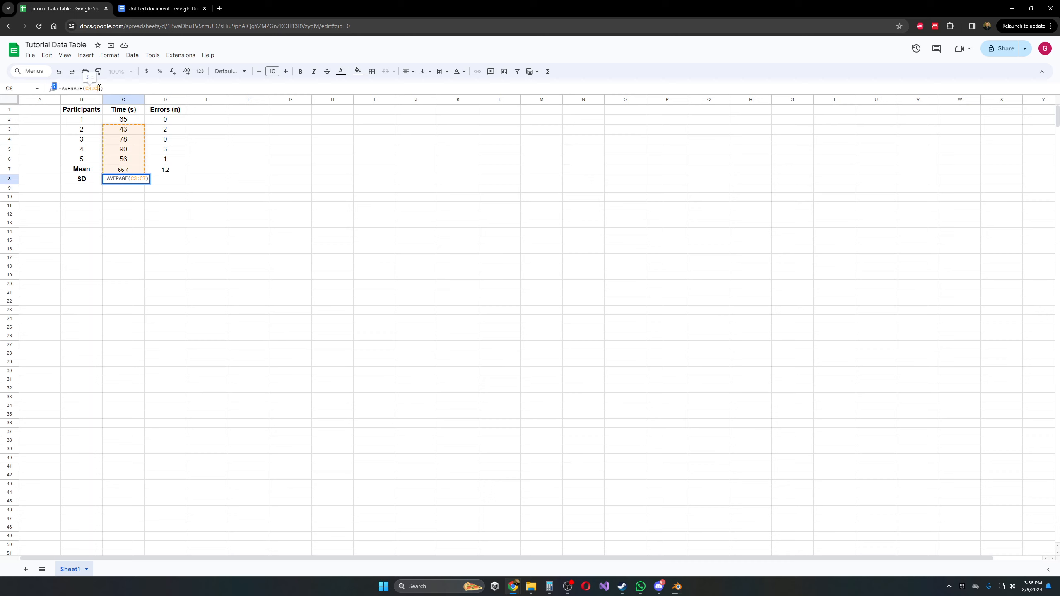
drag(96, 88, 100, 88)
click(196, 225)
click(137, 184)
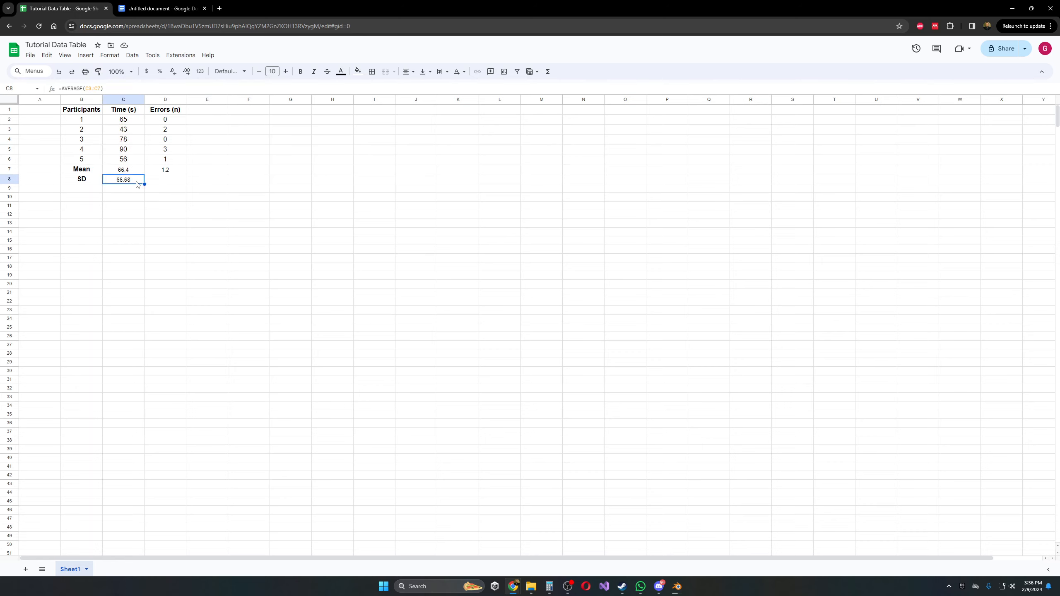
Step: Replace the contents of C8 with the formula =STDEV(C2:C6) for the standard deviation of time
key(Delete)
text(=)
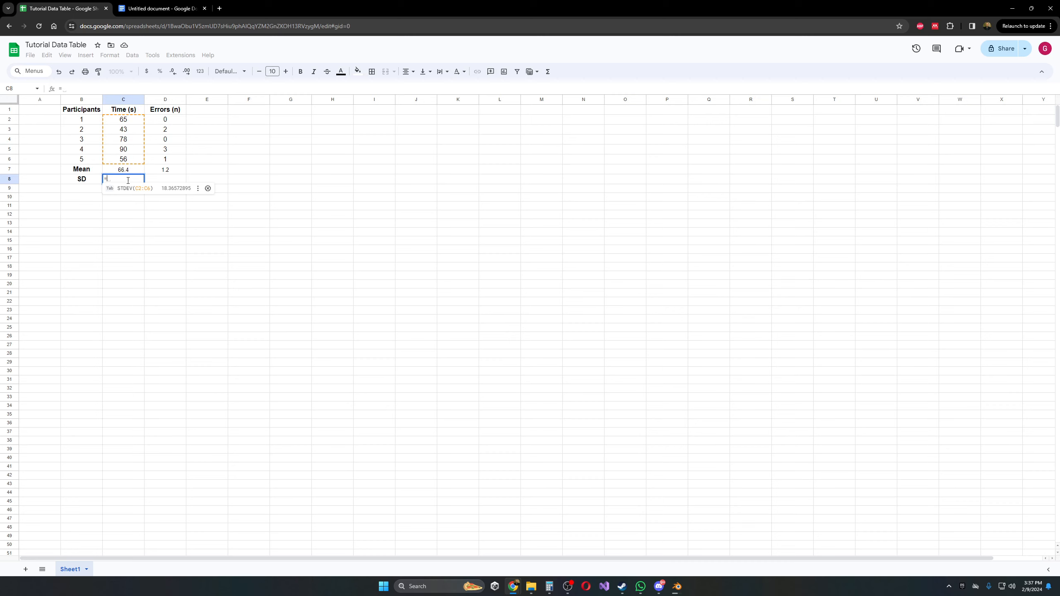
text(ST)
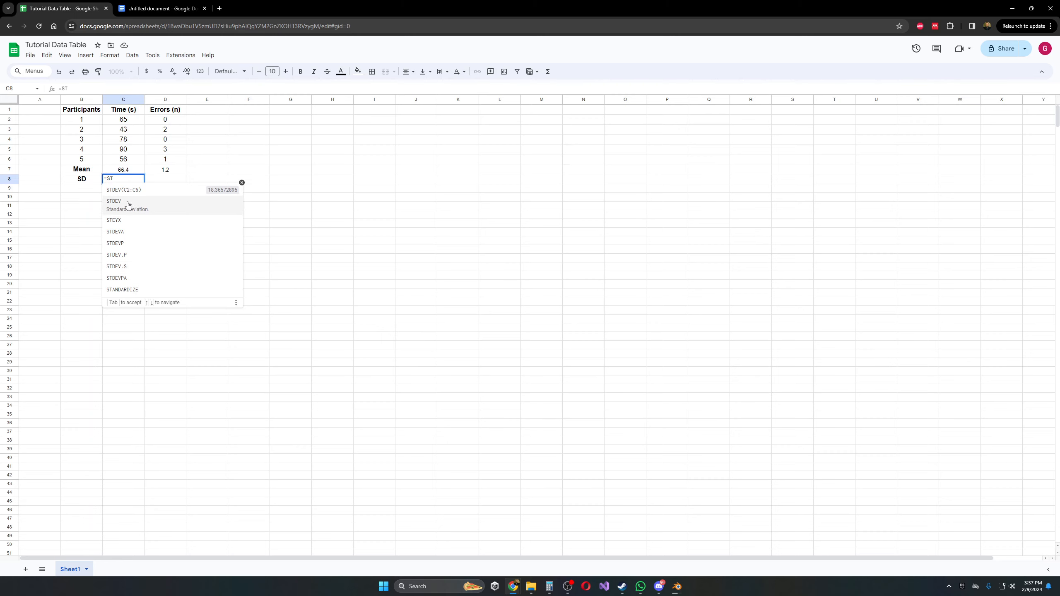
click(119, 207)
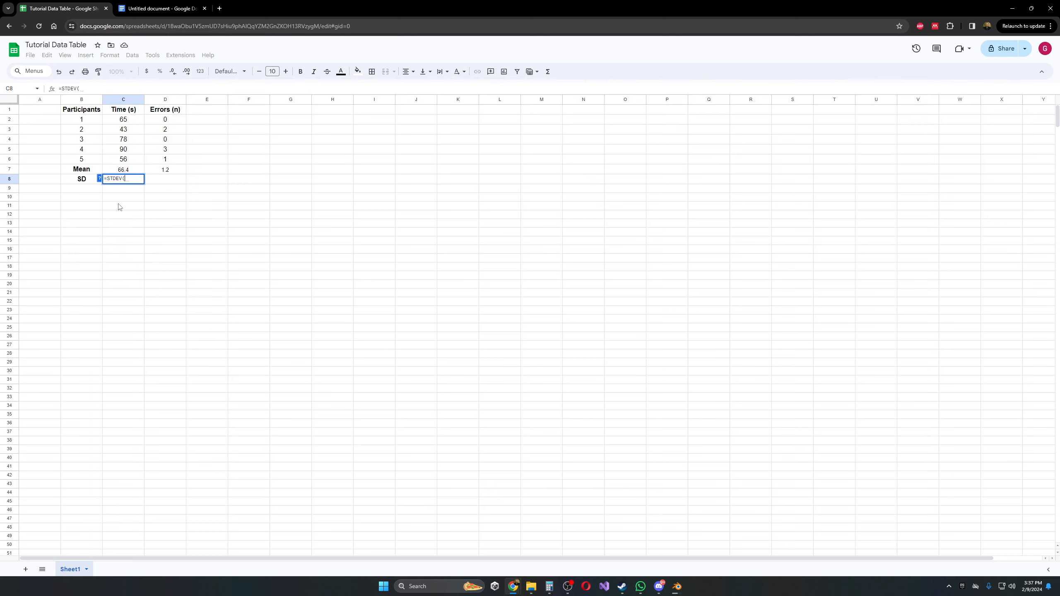
drag(135, 162, 136, 126)
text())
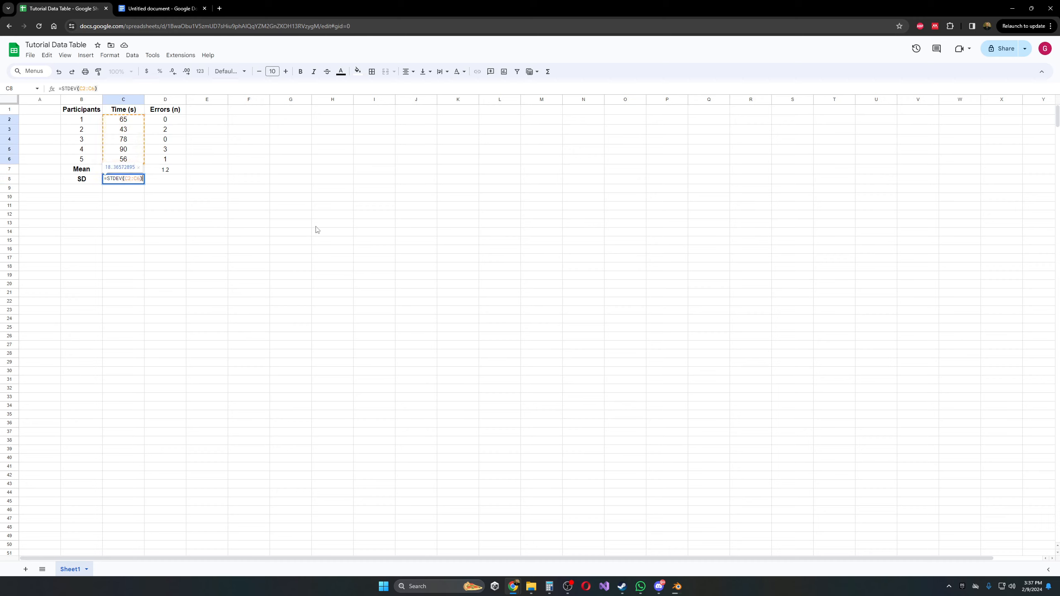
key(Return)
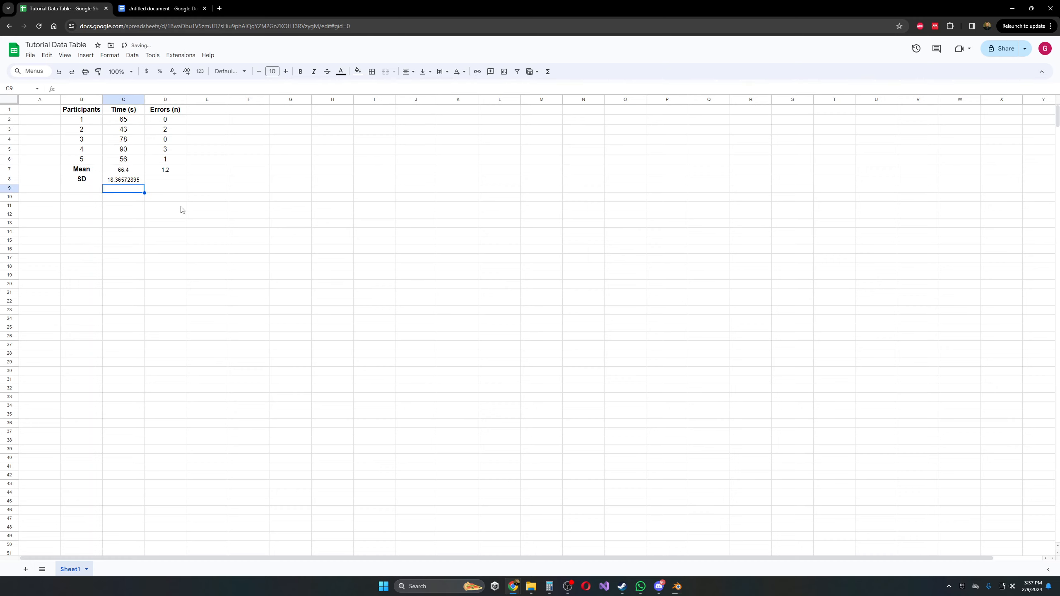
Step: Extend the standard deviation formula from C8 across to D8
click(119, 180)
click(192, 191)
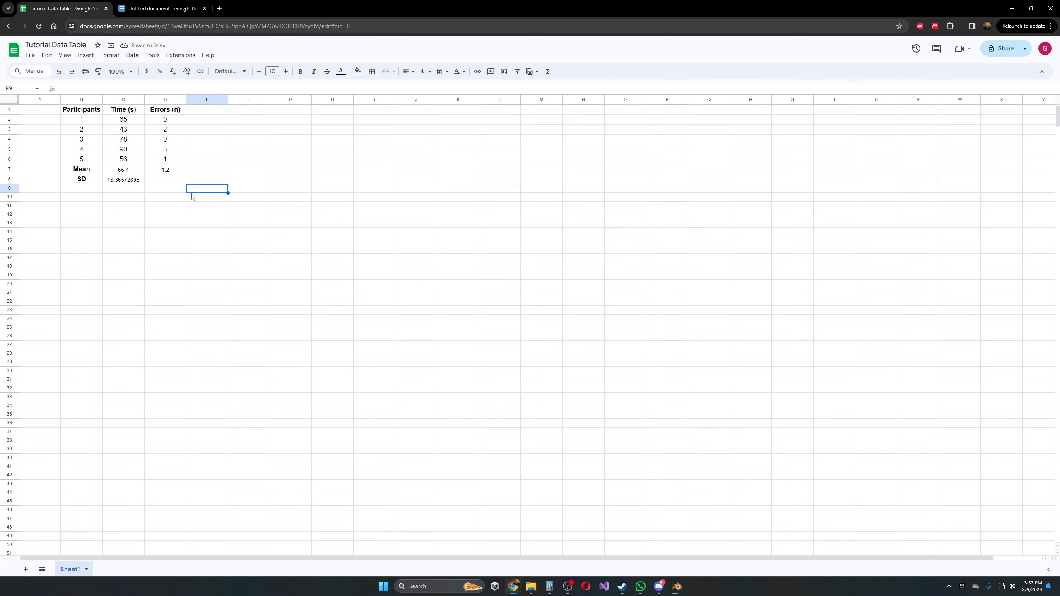
click(140, 180)
drag(144, 185, 185, 184)
click(161, 199)
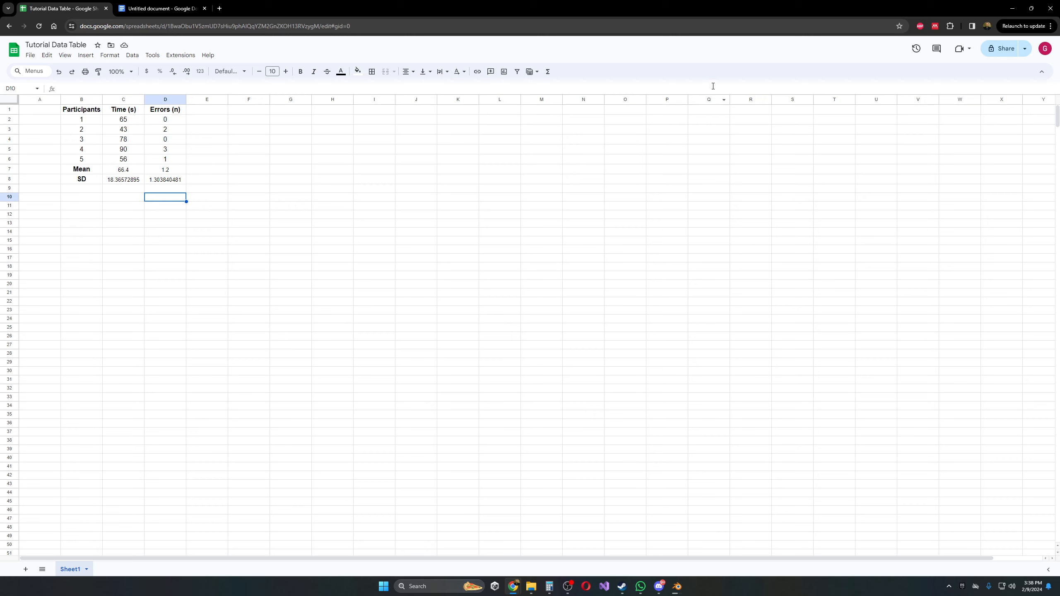
click(120, 71)
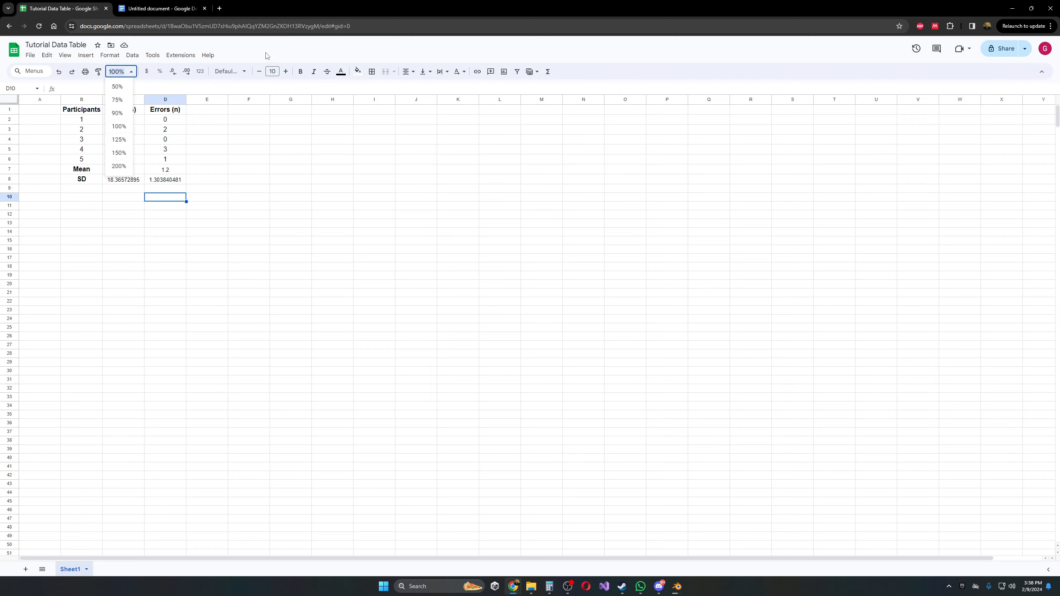
click(303, 57)
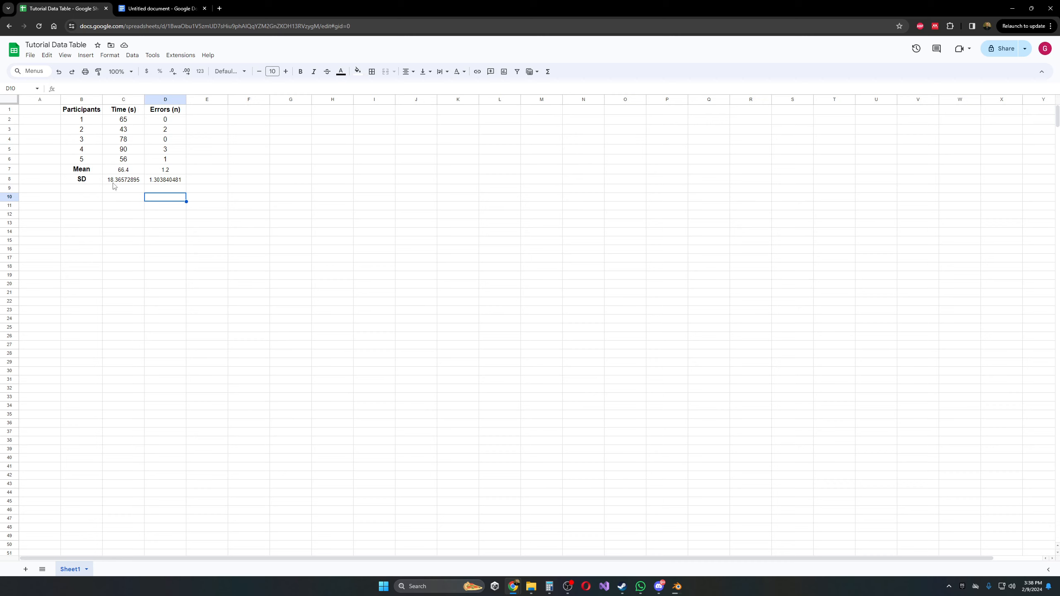
click(123, 182)
drag(133, 170, 162, 174)
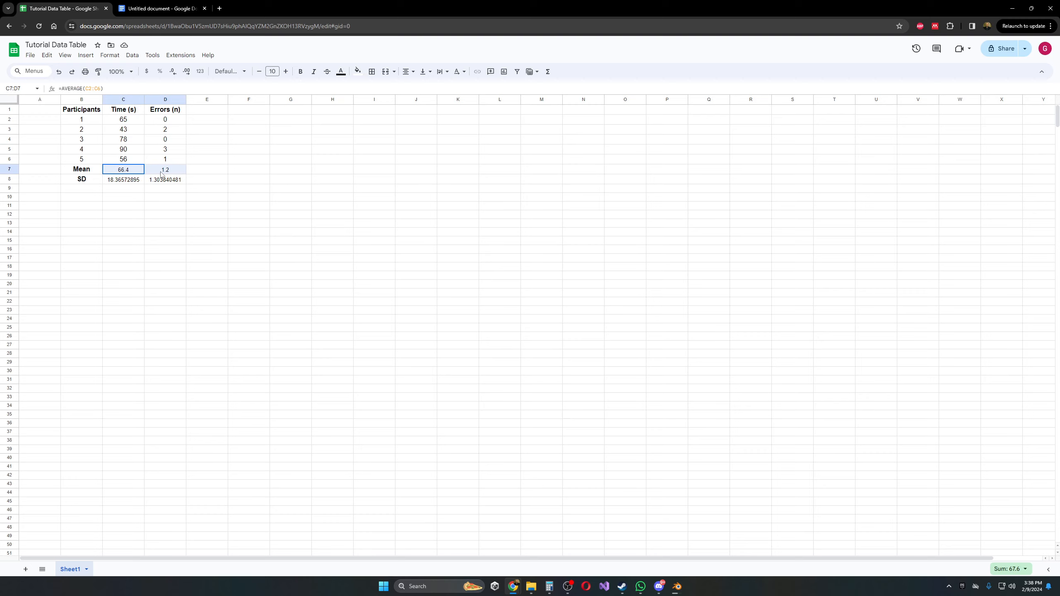
mouse_move(161, 174)
mouse_down()
mouse_move(127, 181)
mouse_move(169, 185)
mouse_up()
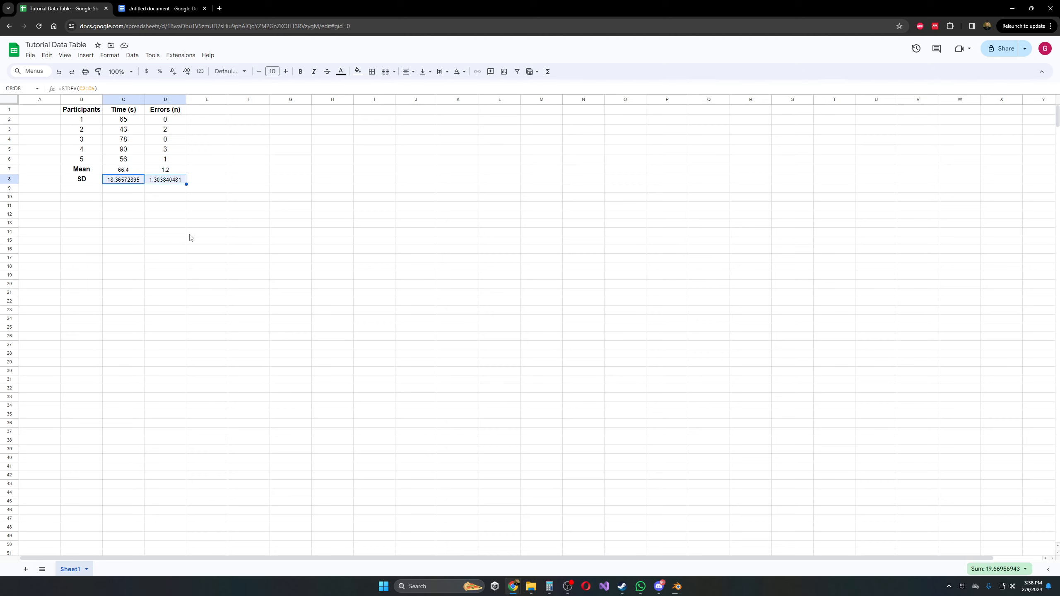
drag(81, 169, 166, 185)
click(290, 214)
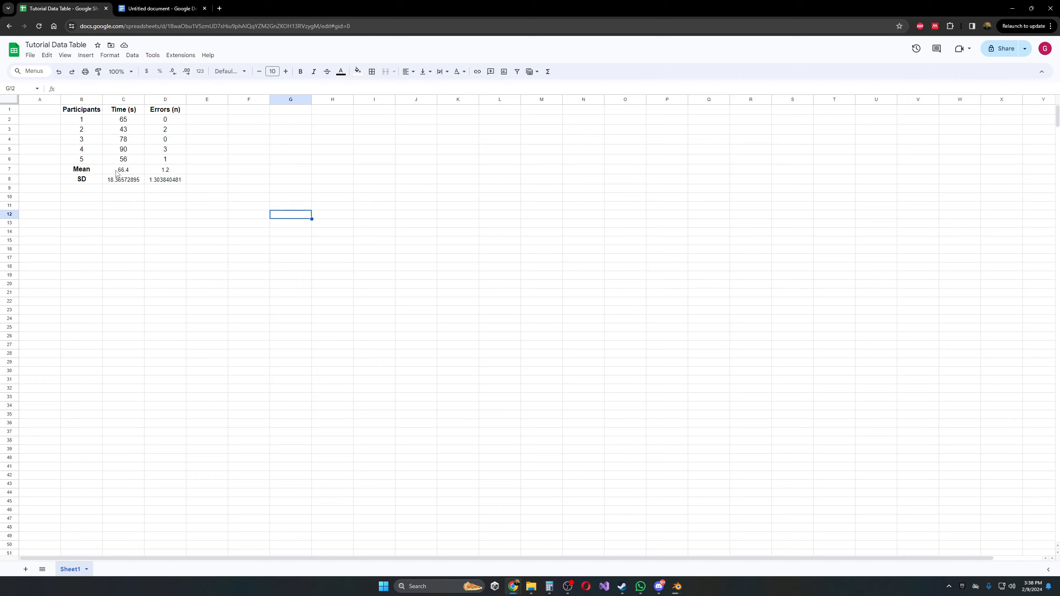
drag(117, 171, 167, 180)
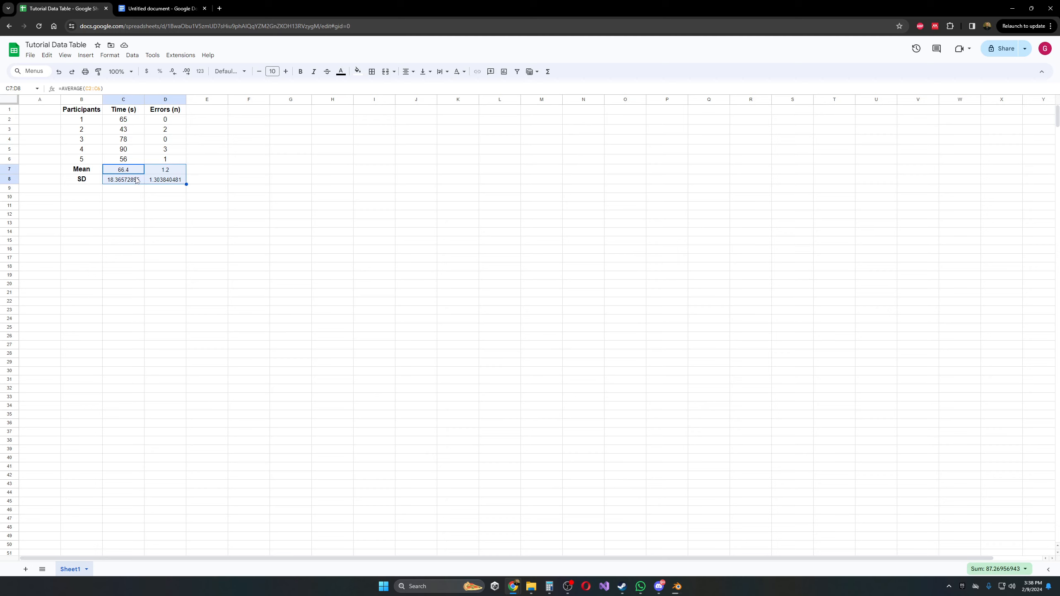
Step: Adjust the number of decimal places of the SD values in C8:D8 to one decimal
drag(137, 180, 162, 181)
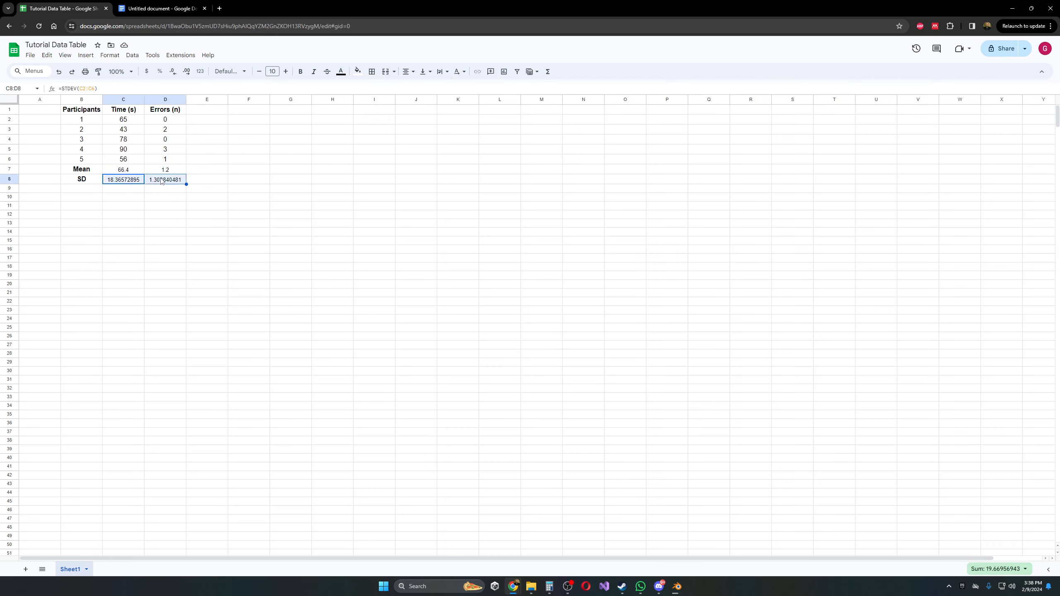
click(186, 72)
click(186, 72)
click(185, 76)
click(185, 76)
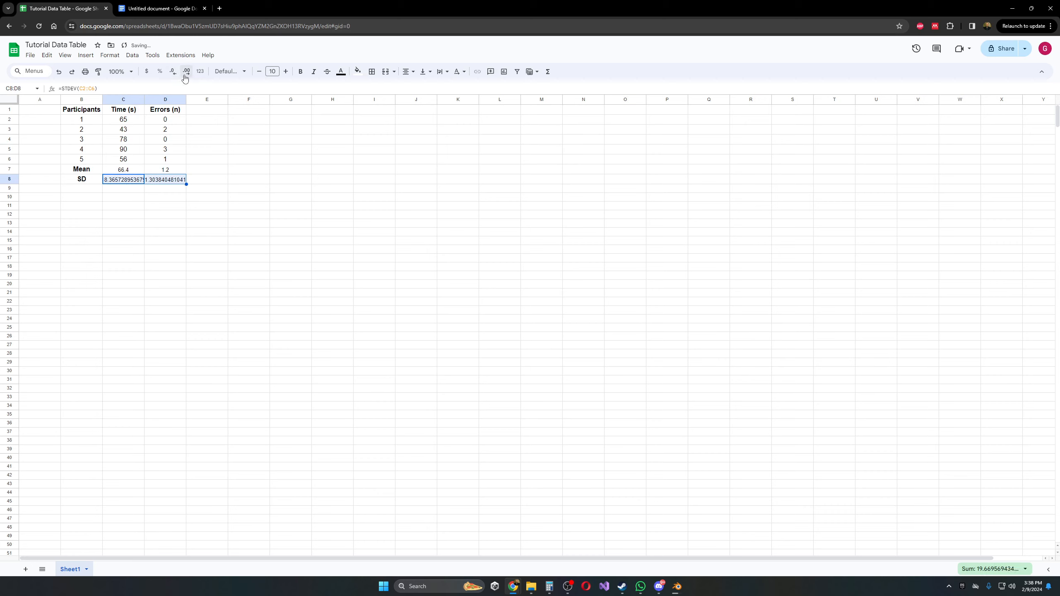
click(175, 74)
click(175, 75)
click(174, 74)
click(175, 74)
click(174, 74)
click(175, 74)
click(174, 74)
click(175, 74)
click(175, 74)
click(175, 74)
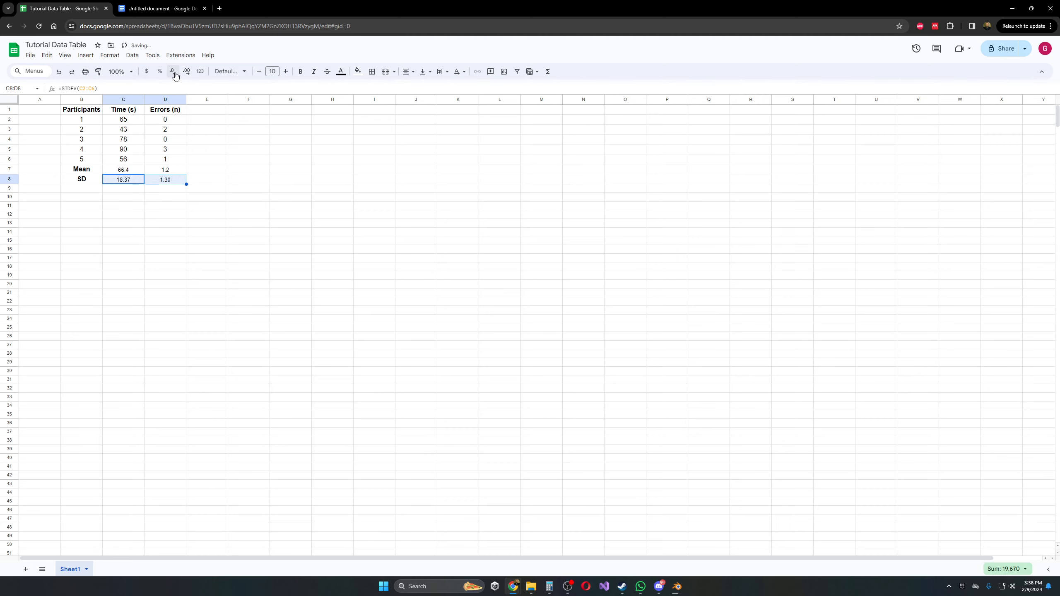
click(174, 74)
click(276, 224)
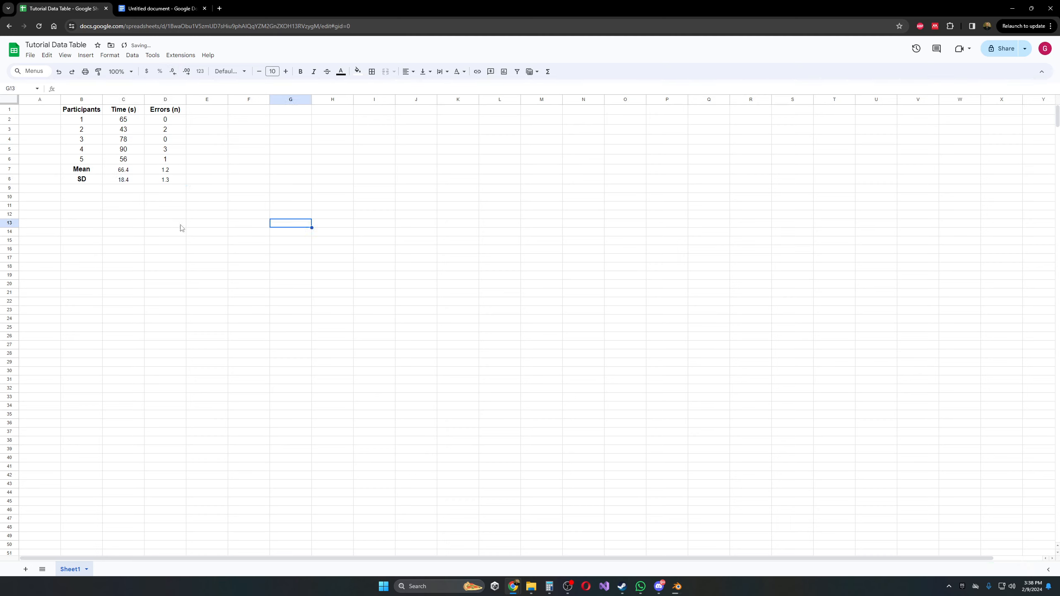
Step: Try out more and fewer decimal places on the SD value in C8, and return it to one decimal
drag(125, 169, 171, 187)
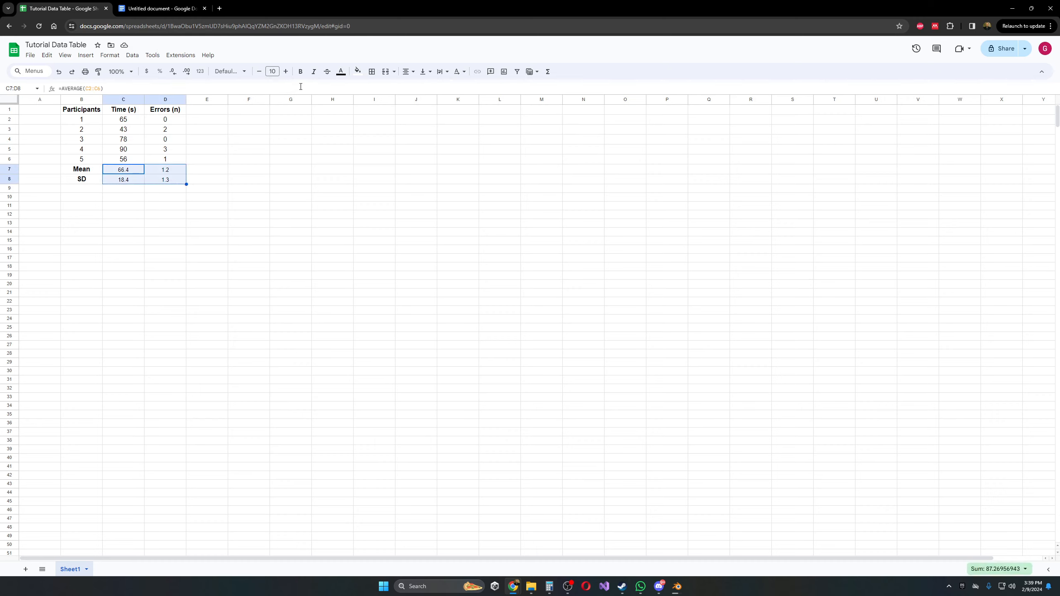
click(127, 180)
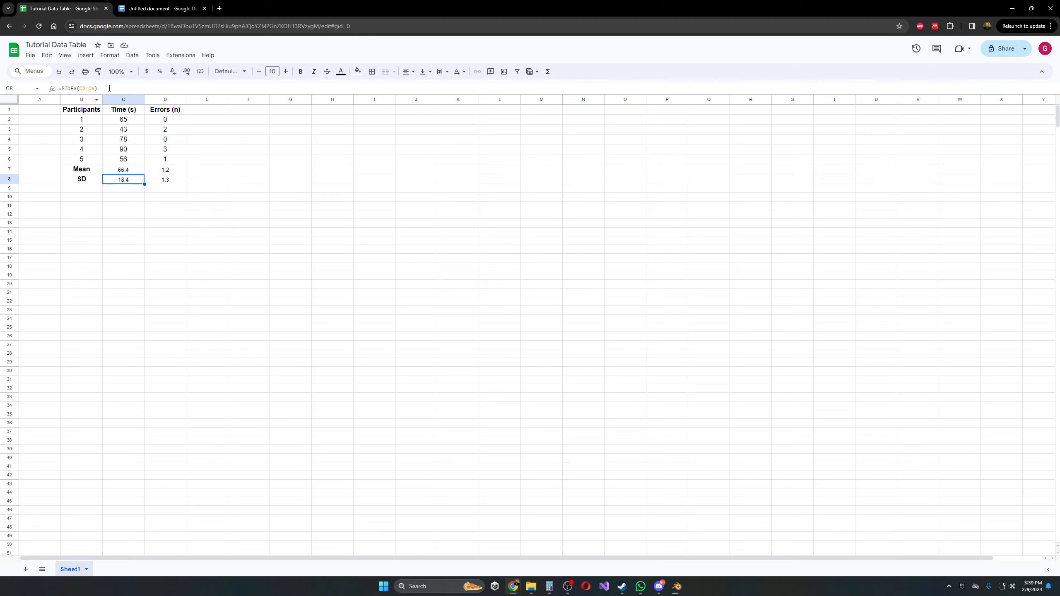
click(187, 71)
click(188, 72)
click(189, 72)
click(189, 71)
click(189, 72)
click(189, 71)
click(188, 71)
click(176, 72)
click(177, 71)
click(177, 72)
click(176, 72)
click(176, 72)
click(184, 72)
click(173, 71)
click(173, 72)
click(173, 71)
click(174, 184)
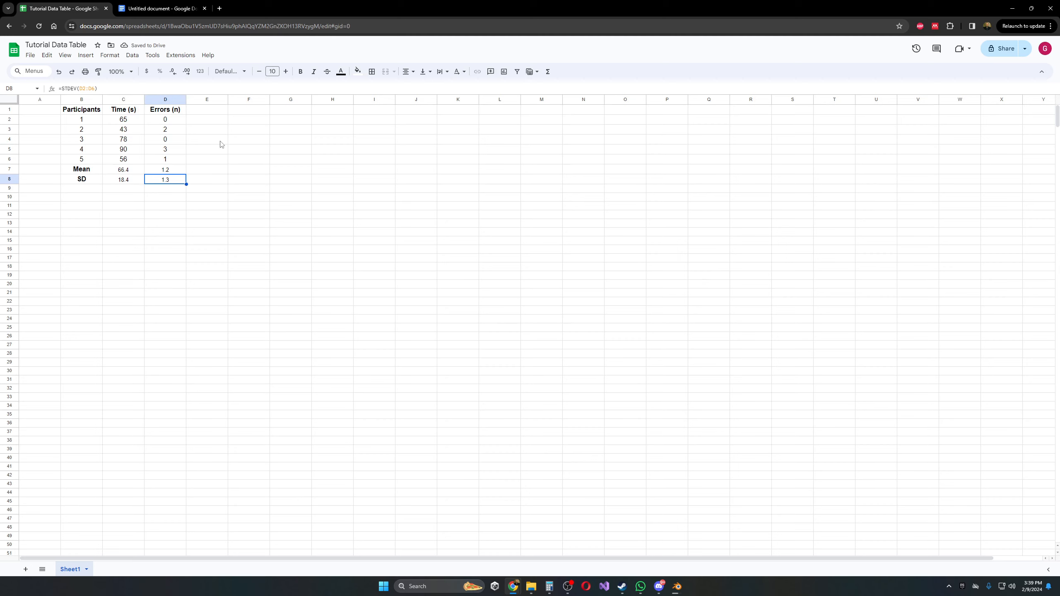
Step: Increase the font size of the Mean and SD values in C7:D8 to match the data rows above
click(111, 171)
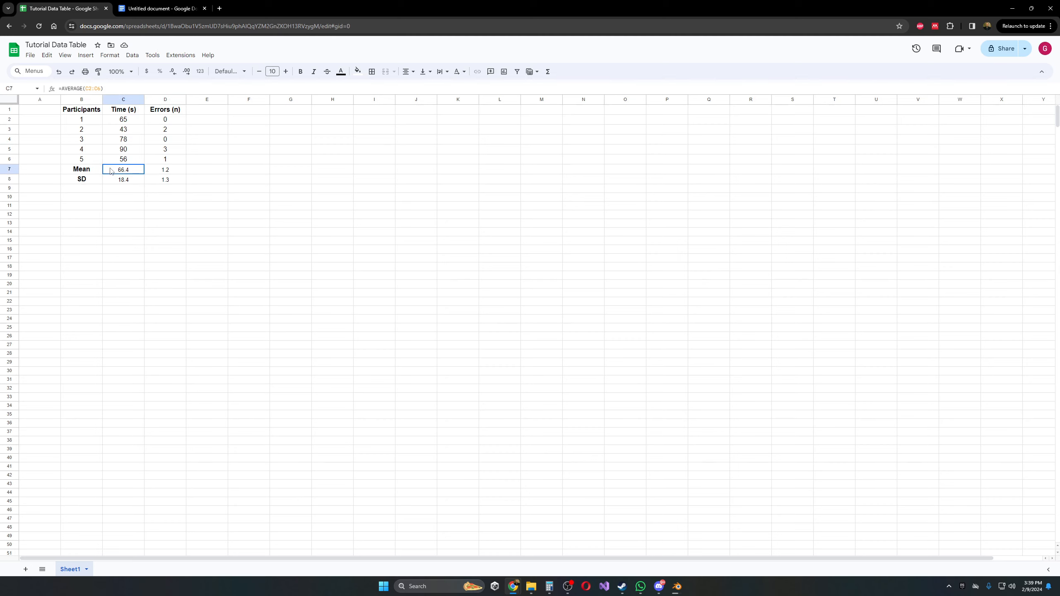
drag(110, 171, 166, 182)
click(285, 151)
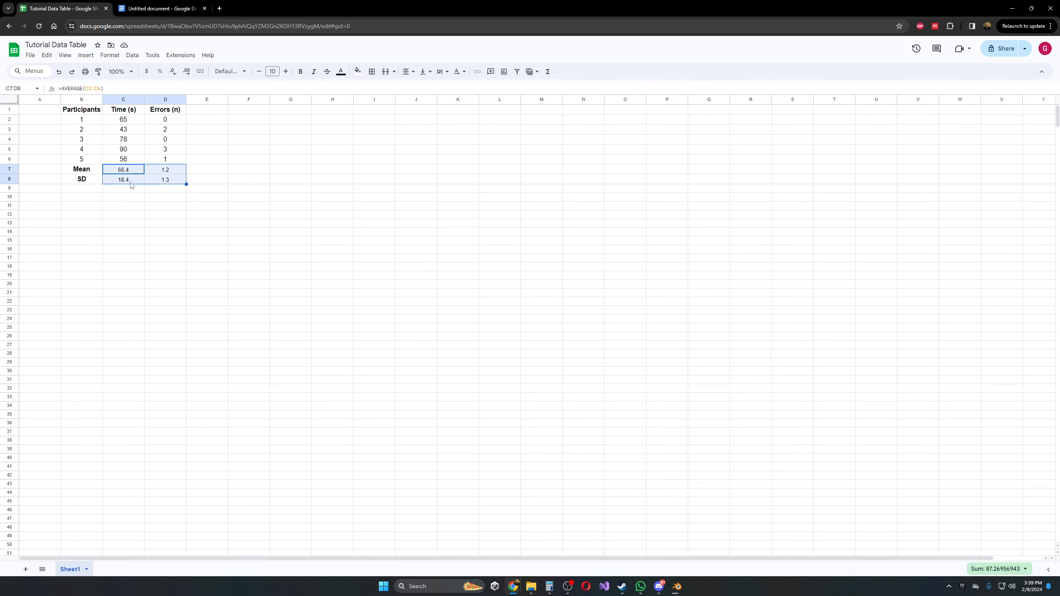
click(285, 71)
click(294, 153)
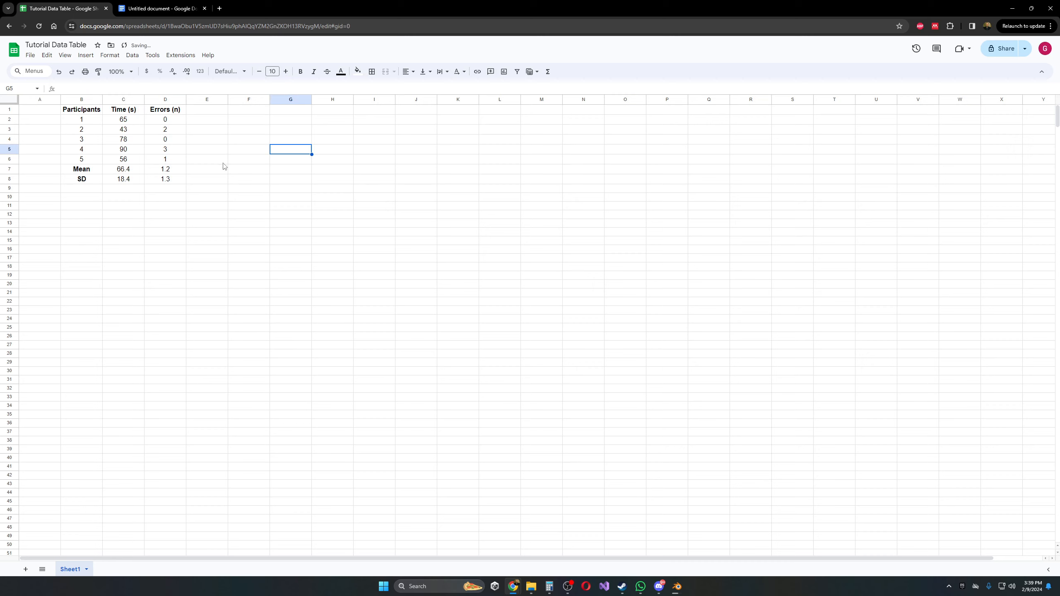
drag(122, 162, 180, 122)
click(242, 191)
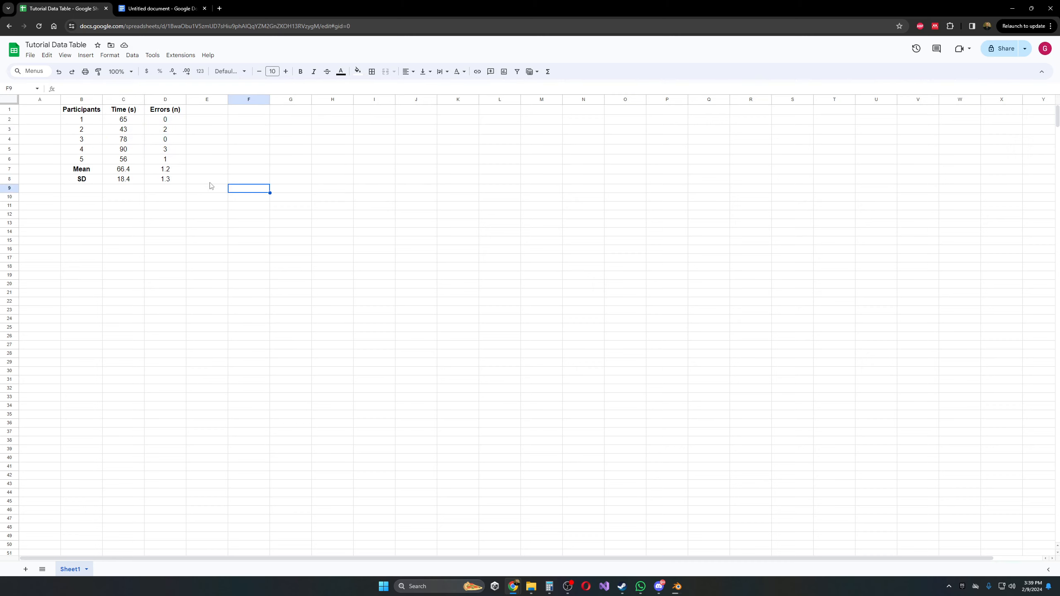
Step: Fill the Mean and SD rows, B7:D8, with a light green background colour
drag(70, 171, 163, 181)
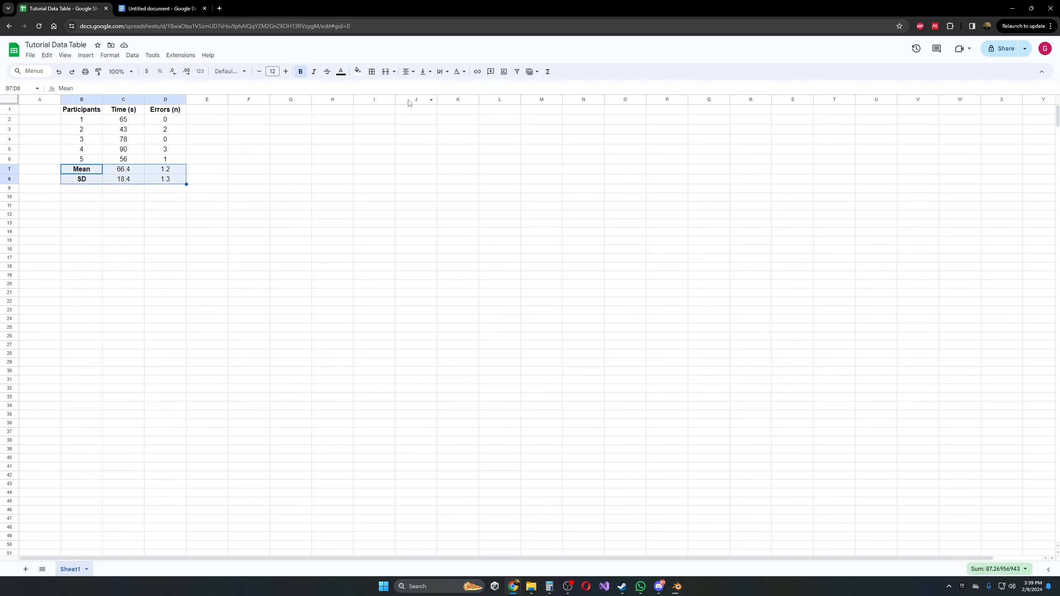
click(360, 73)
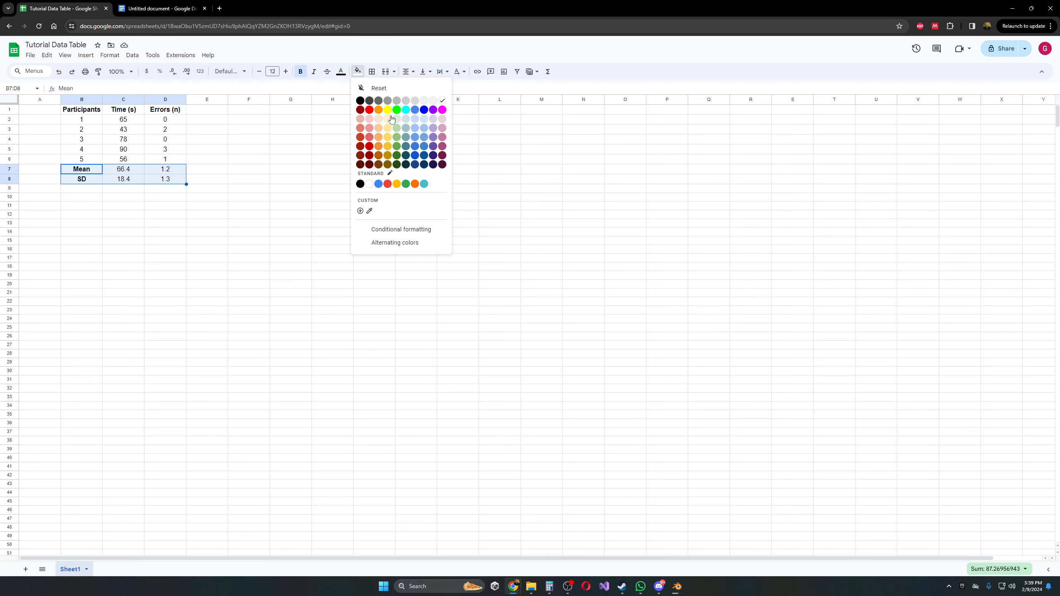
click(396, 129)
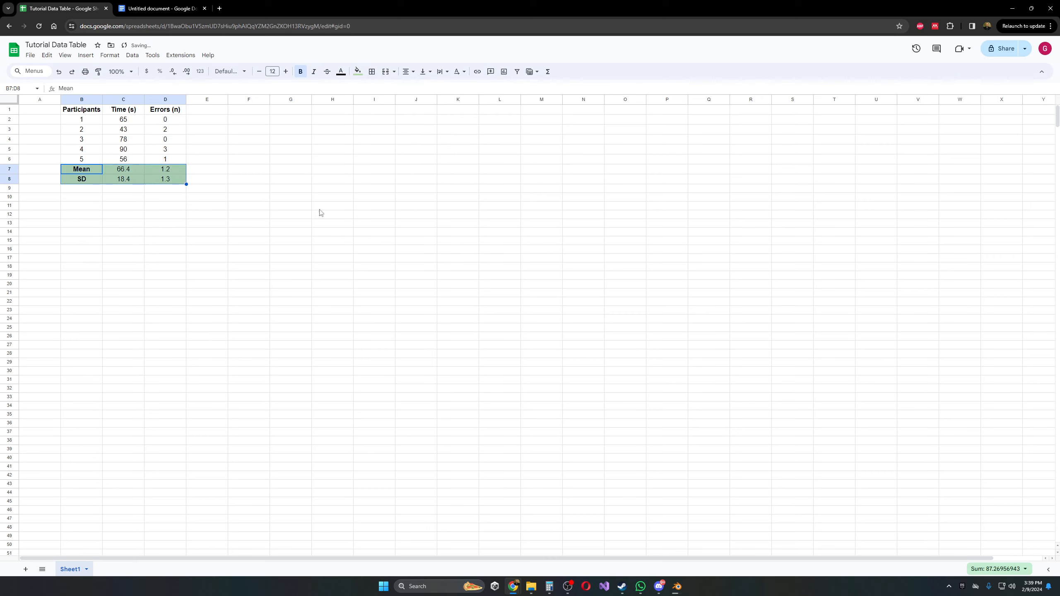
click(307, 207)
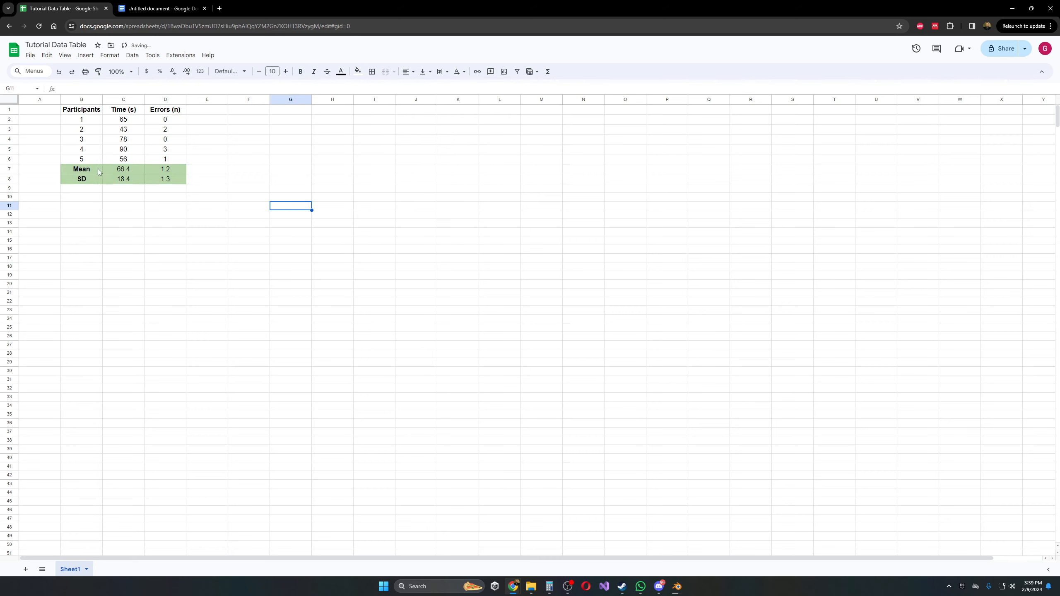
drag(97, 169, 172, 178)
drag(89, 112, 160, 162)
drag(98, 170, 166, 179)
click(280, 205)
drag(100, 171, 167, 179)
click(268, 201)
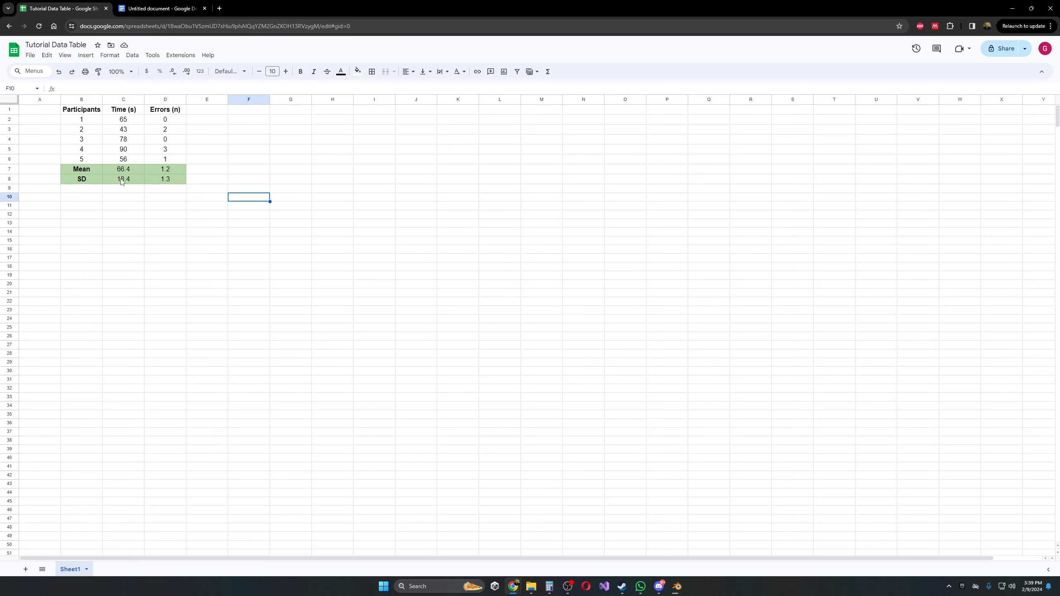
Step: Change the background colour of the Mean and SD rows, B7:D8, to light grey
drag(100, 170, 167, 179)
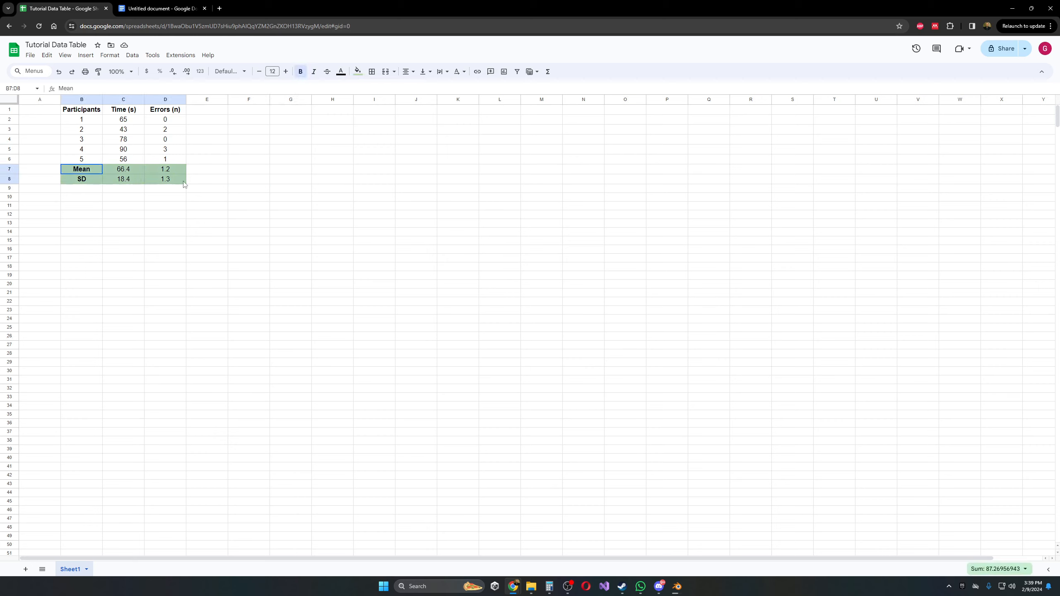
click(358, 71)
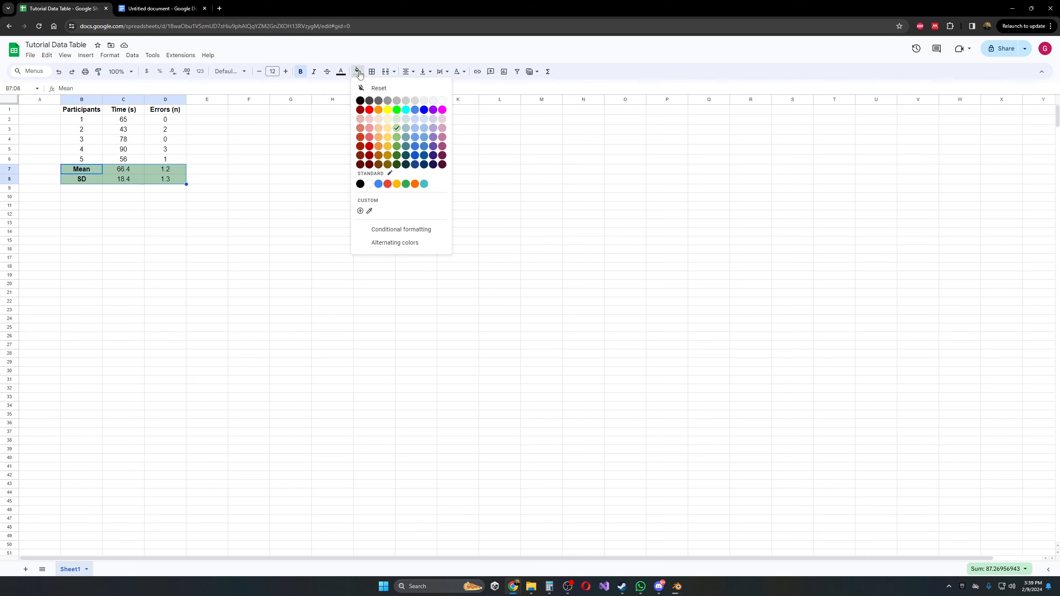
click(415, 104)
click(247, 188)
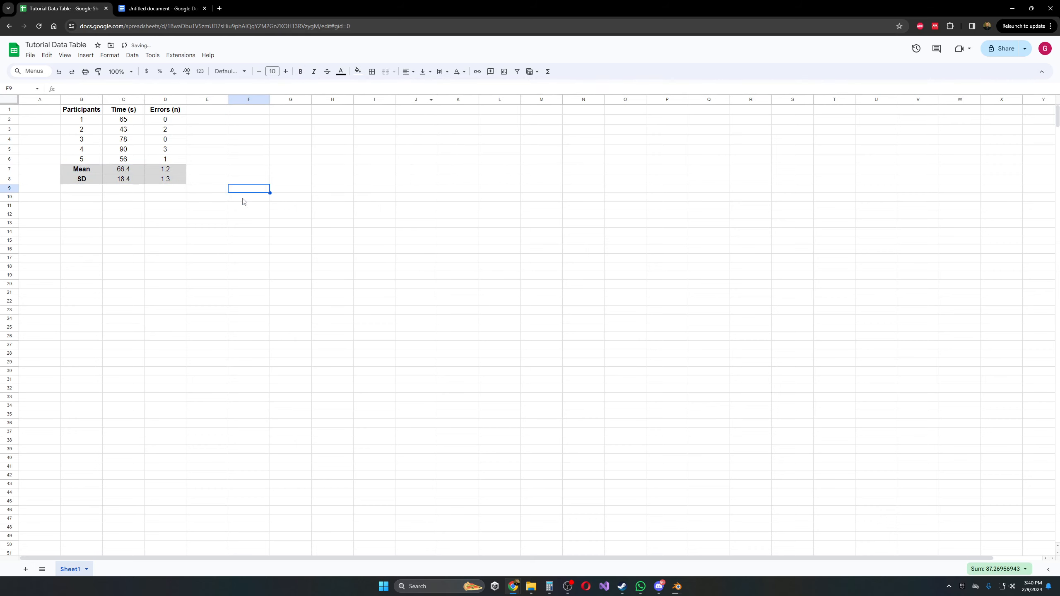
drag(99, 172, 187, 181)
click(231, 191)
drag(100, 173, 187, 180)
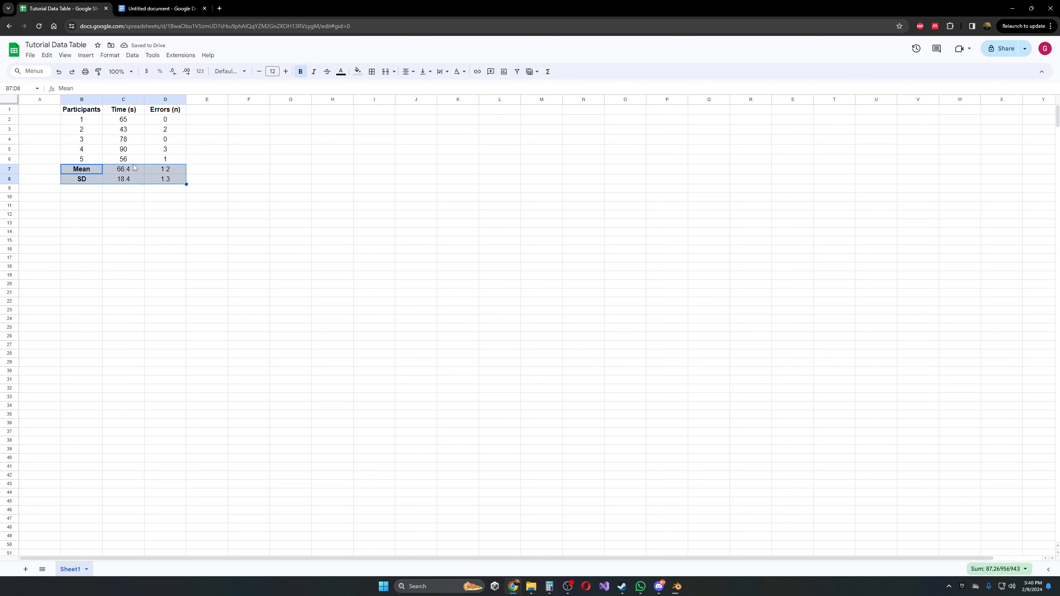
click(106, 221)
drag(98, 170, 172, 180)
click(146, 234)
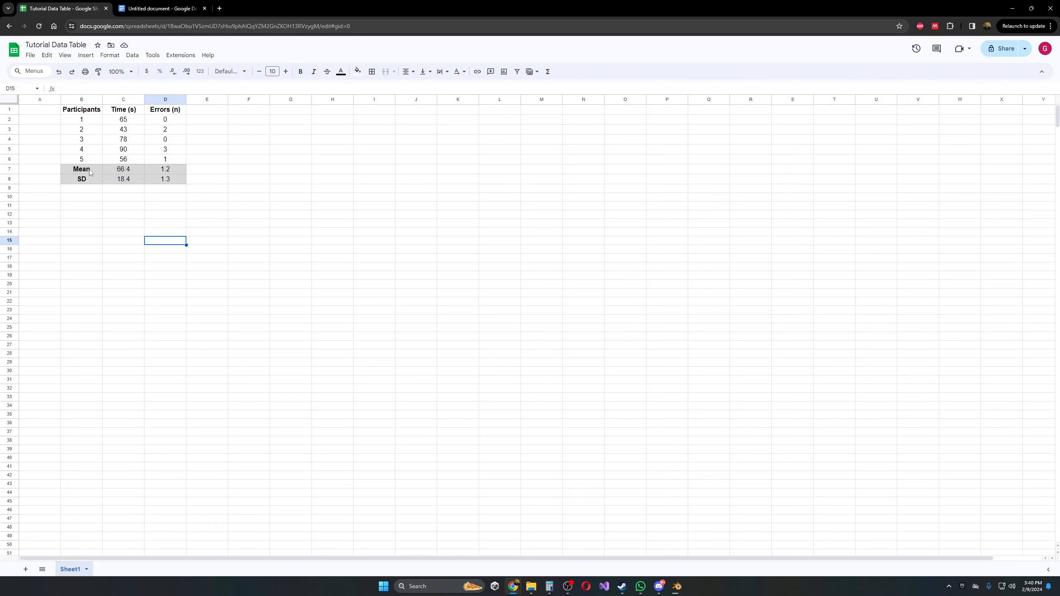
drag(81, 168, 182, 181)
click(134, 223)
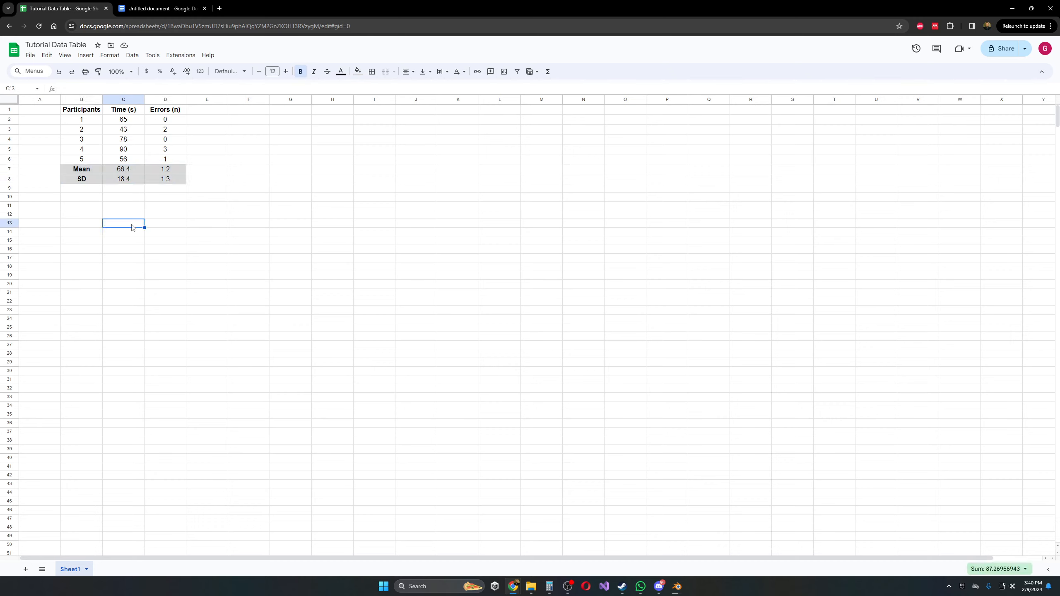
drag(81, 169, 178, 177)
click(249, 197)
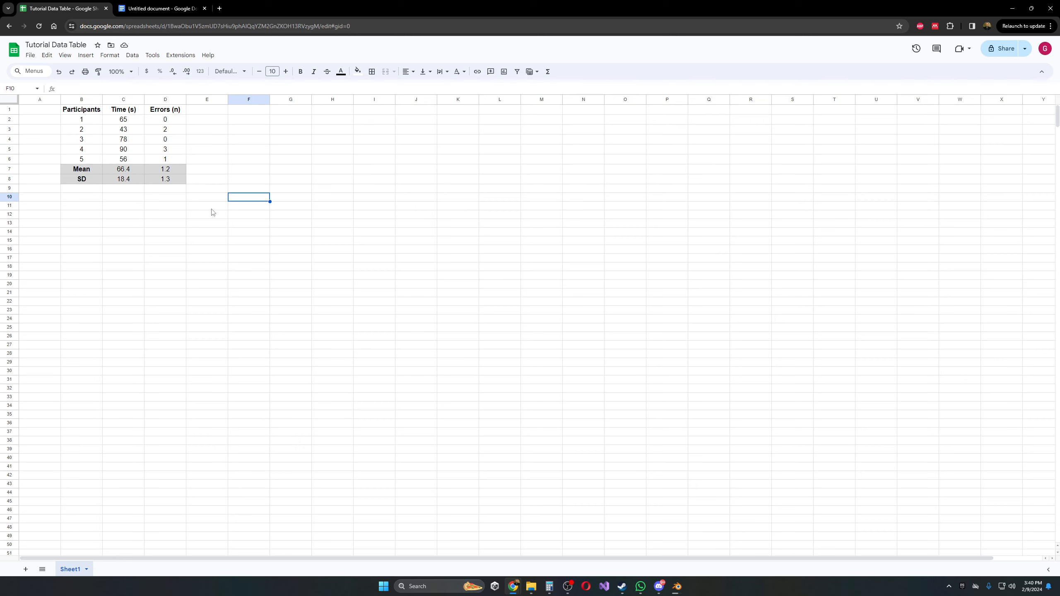
drag(141, 170, 140, 179)
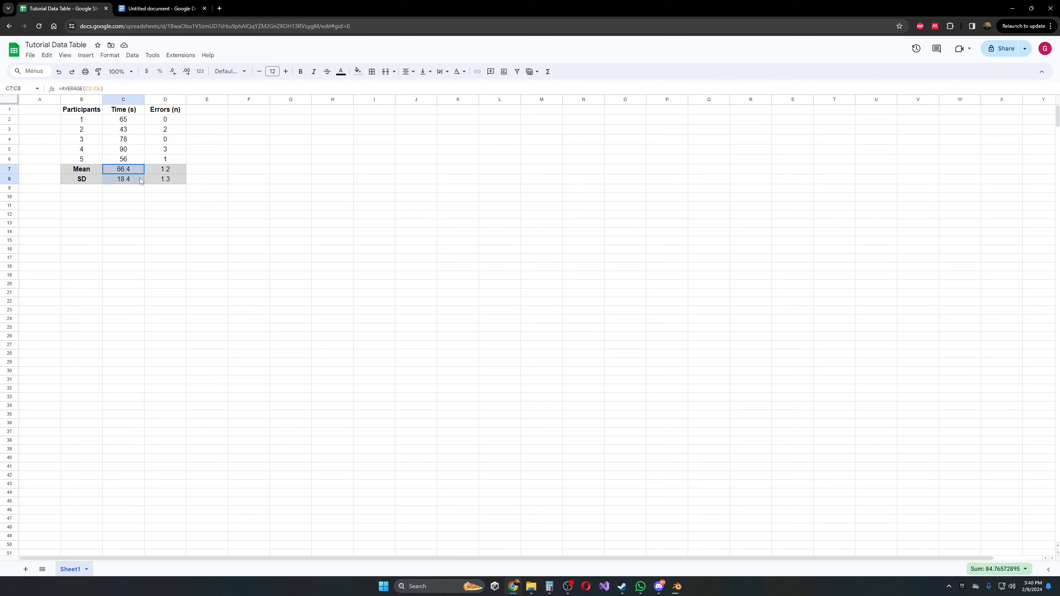
click(257, 218)
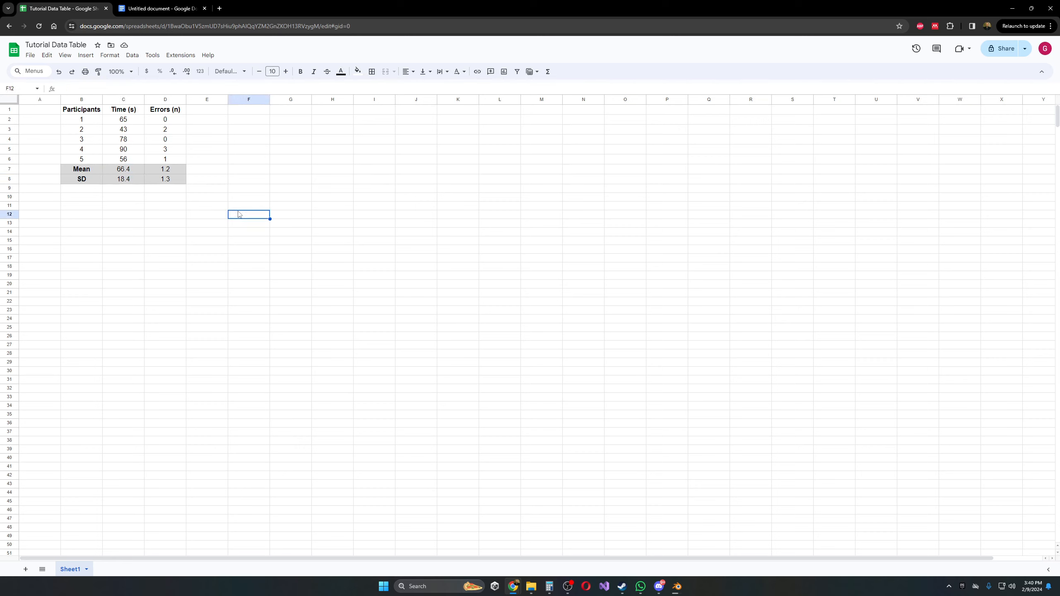
click(138, 181)
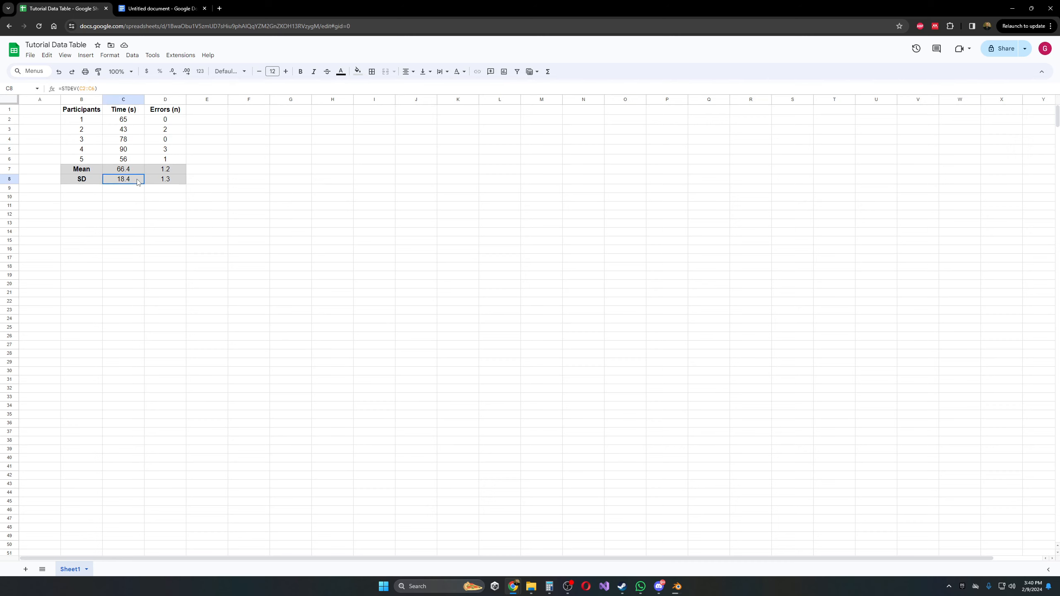
drag(138, 181, 179, 183)
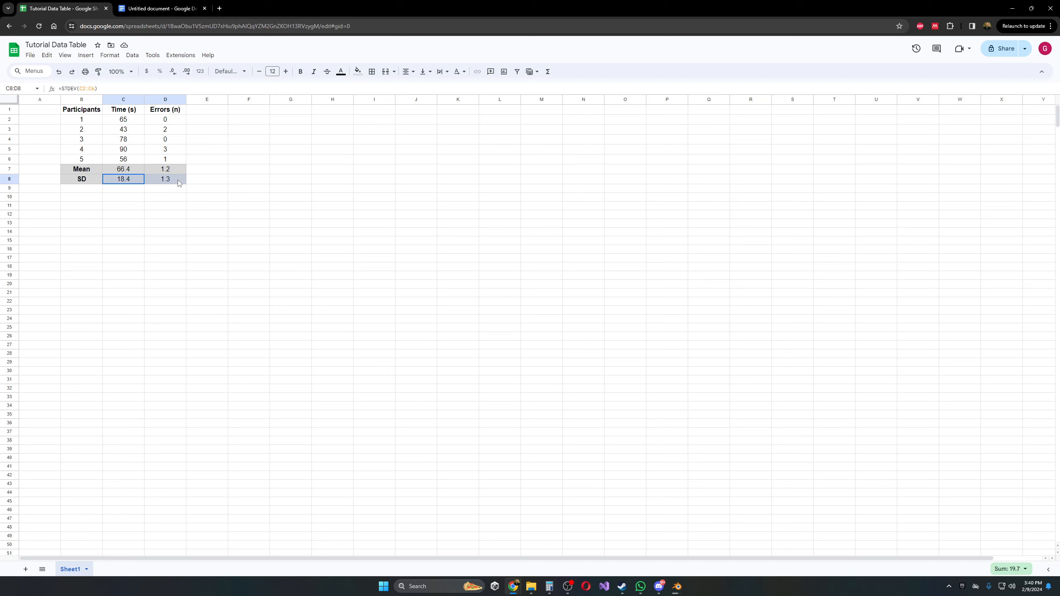
Step: Insert a column chart from the Mean and SD values in C7:D8 and place it beside the data table
drag(140, 170, 172, 179)
click(272, 189)
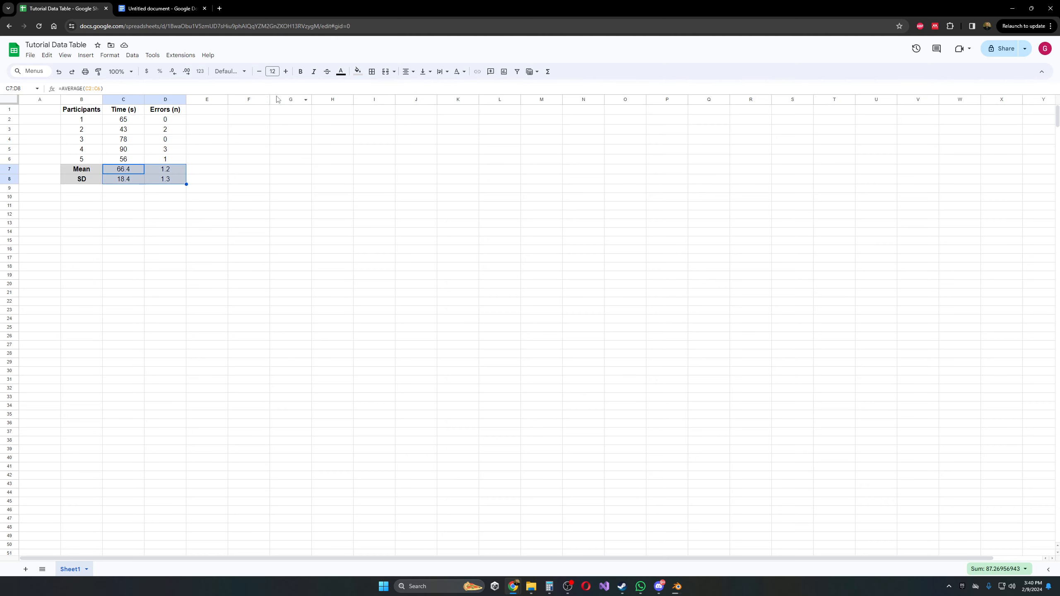
click(87, 55)
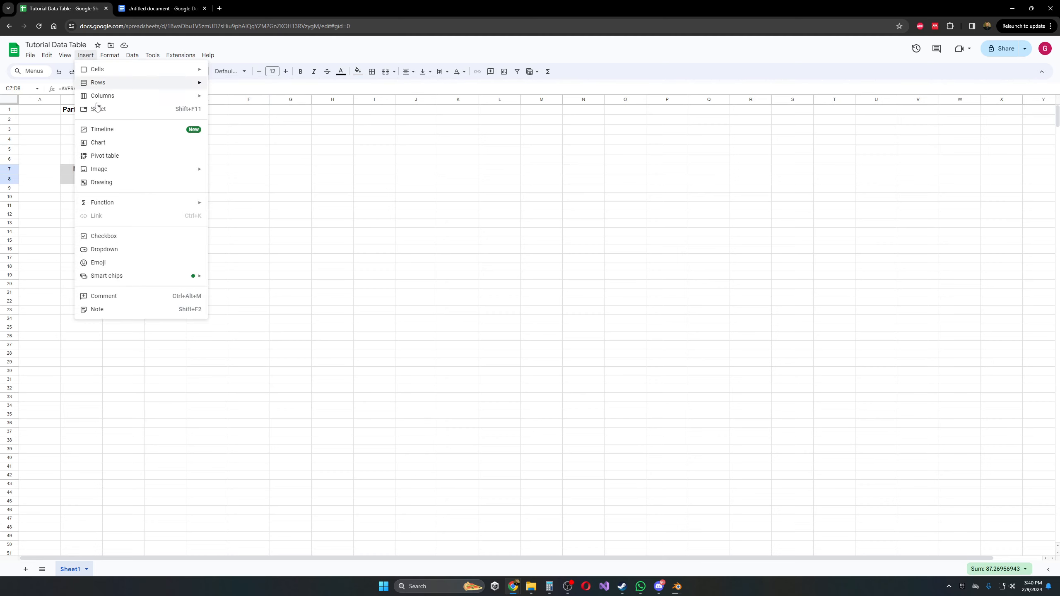
click(99, 143)
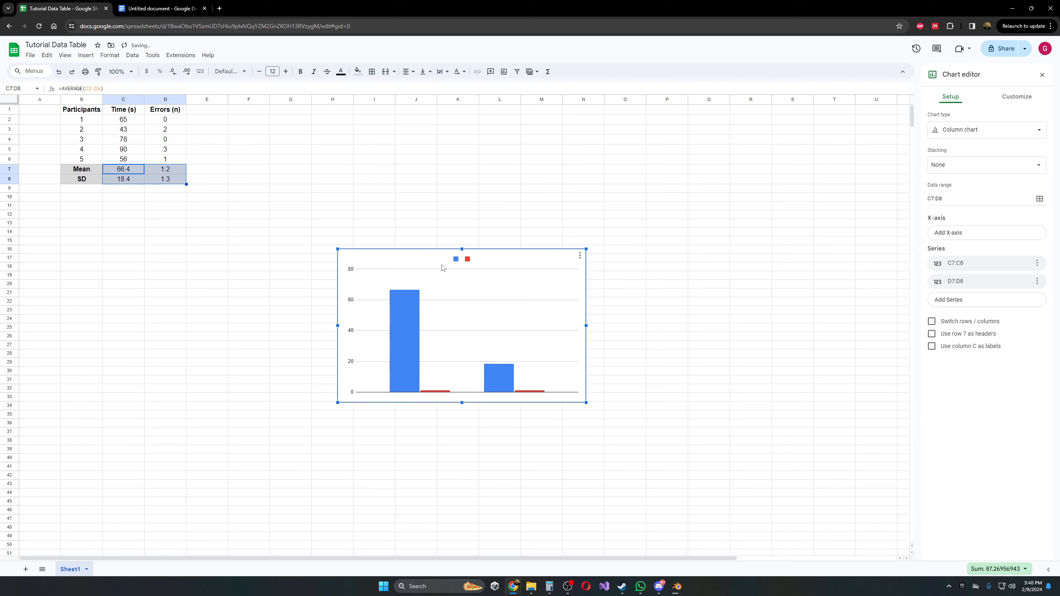
drag(416, 253, 291, 113)
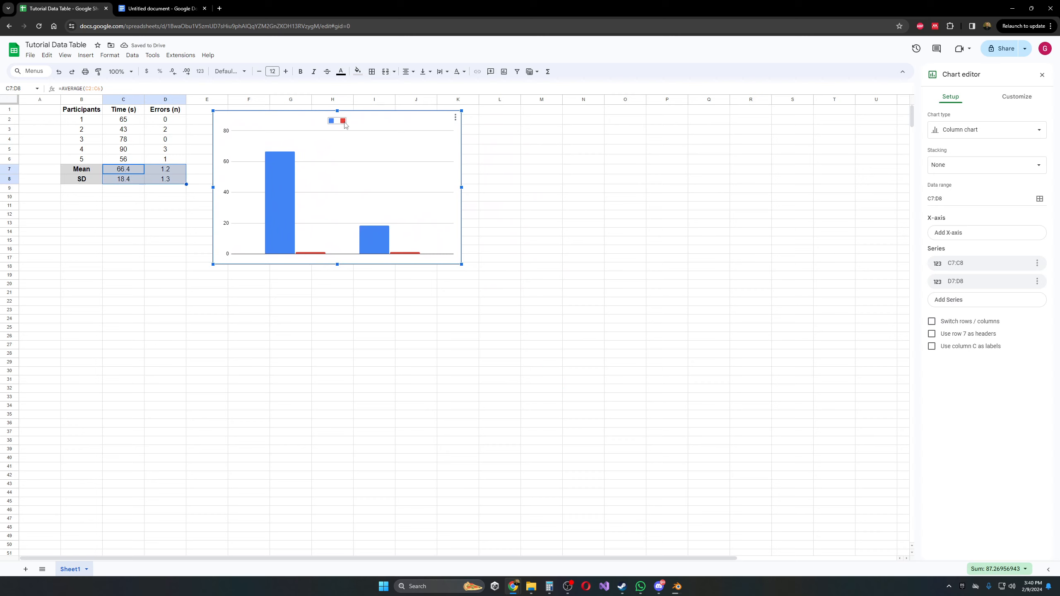
Step: Compare the chart's bars with the Mean and SD cells for time and errors in C7:D8
click(274, 184)
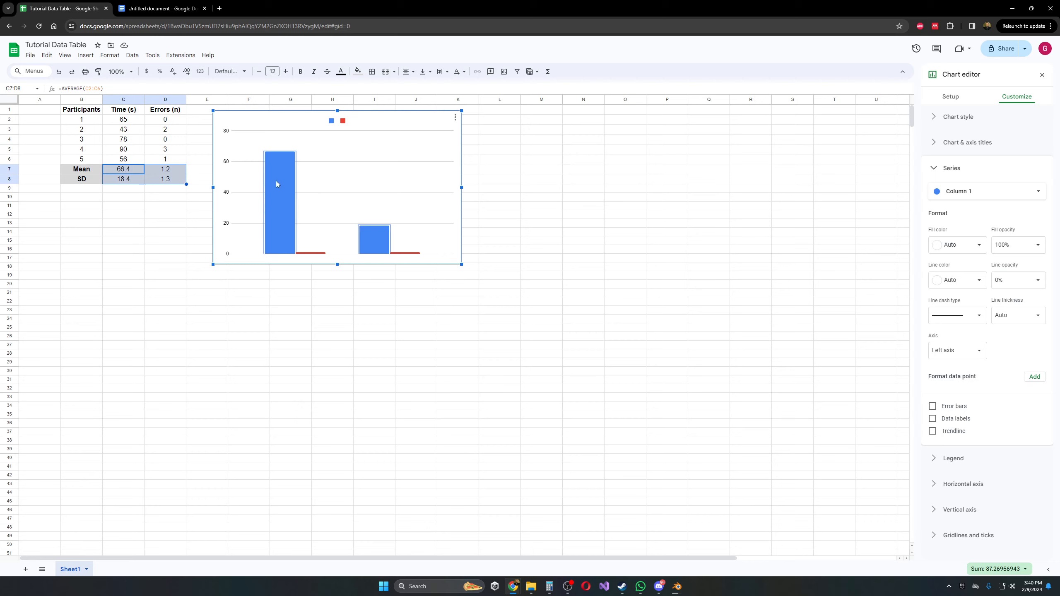
click(374, 237)
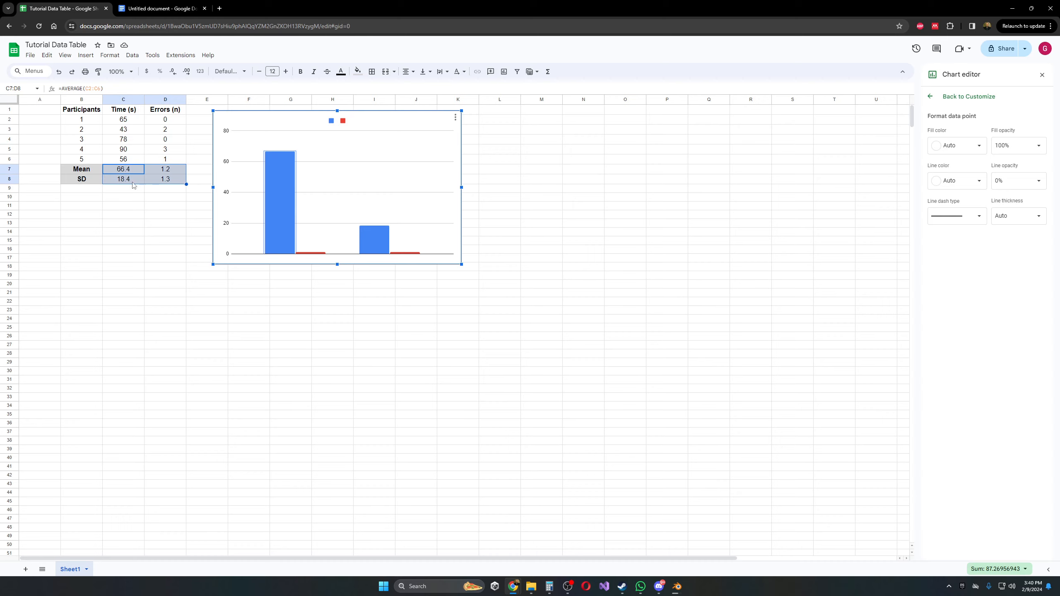
click(139, 171)
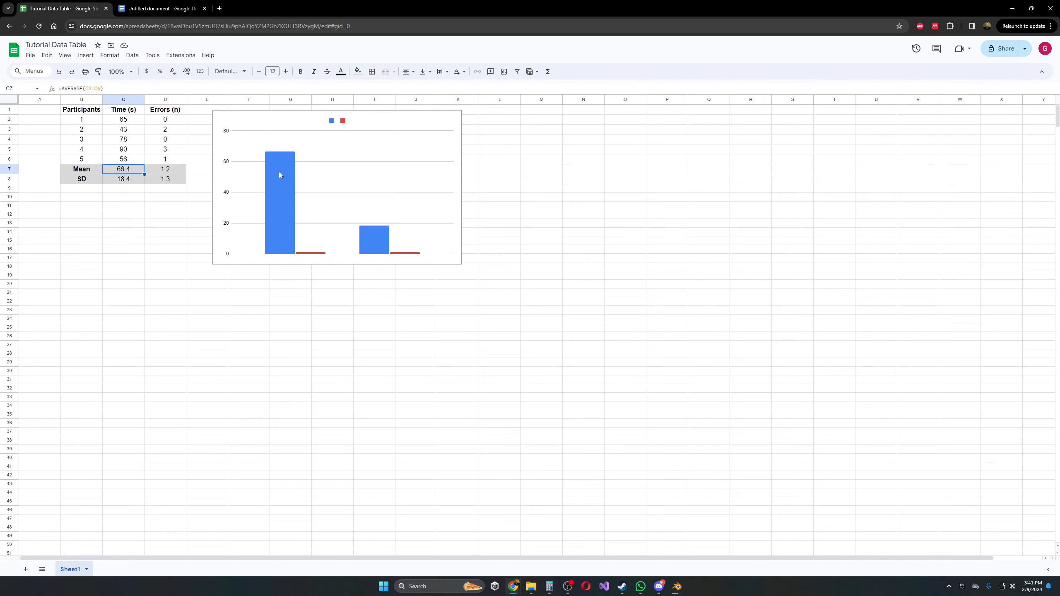
click(139, 182)
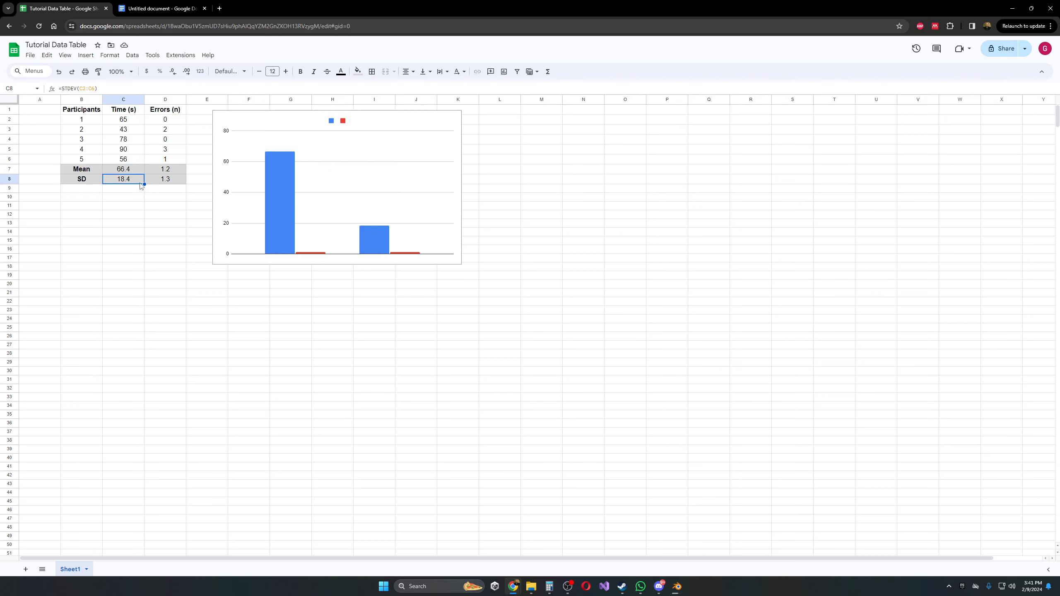
click(384, 244)
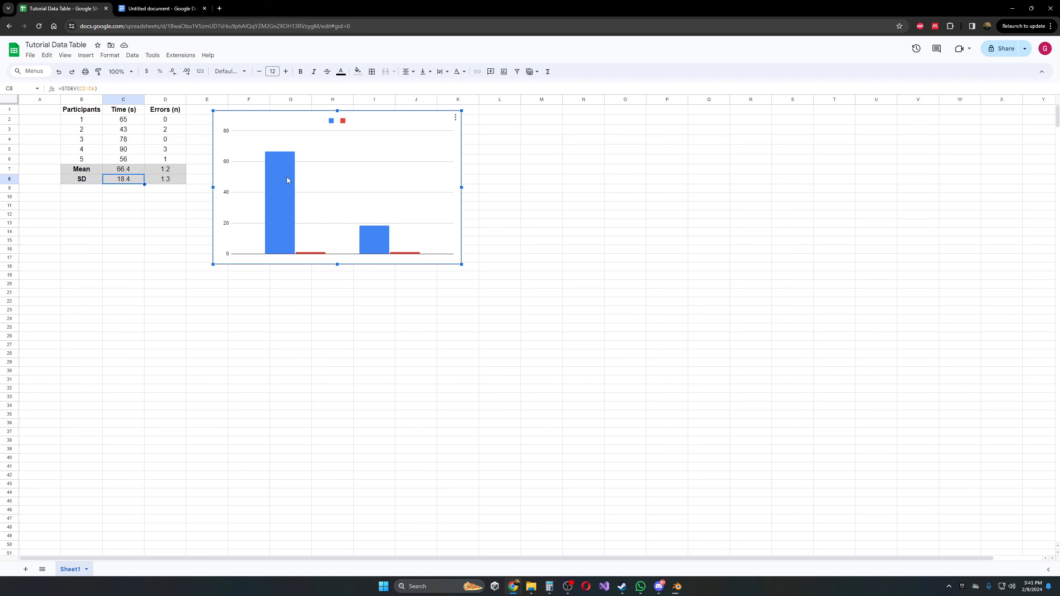
click(131, 171)
click(177, 173)
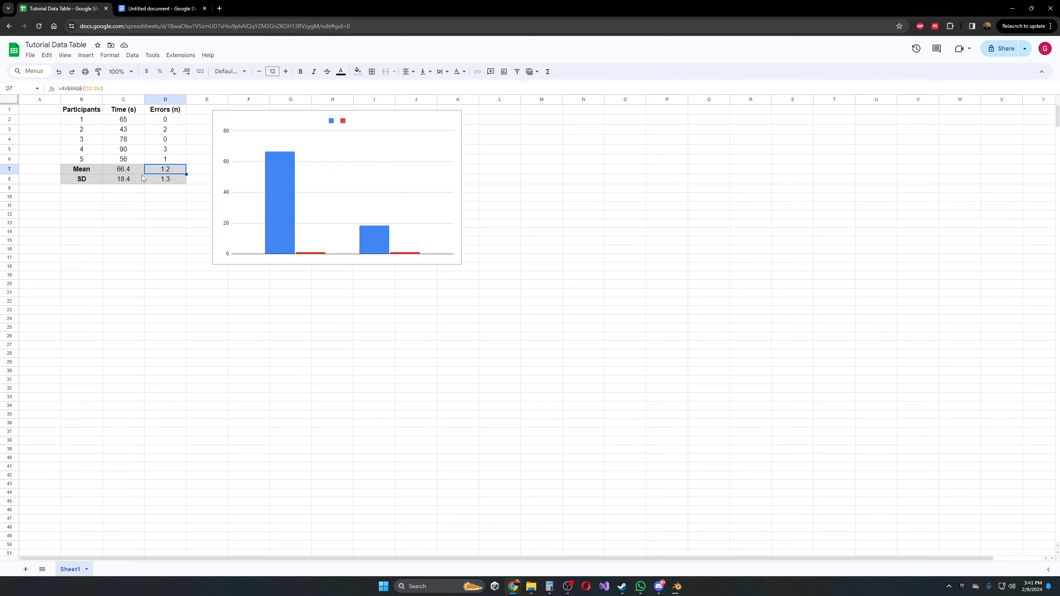
click(171, 179)
Step: Delete the column chart that plots both the Mean and SD values
click(423, 127)
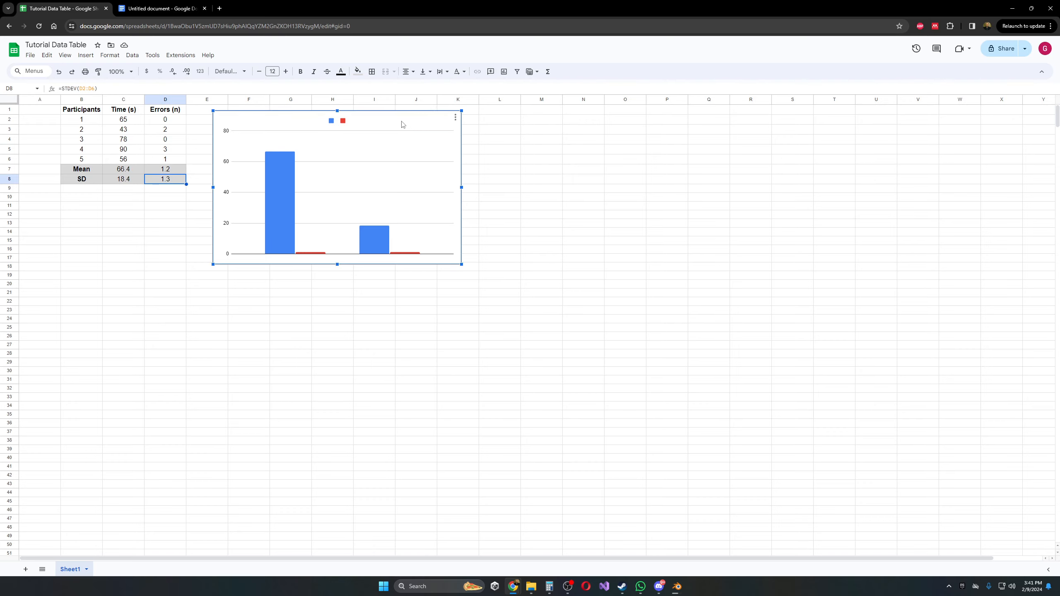
key(Delete)
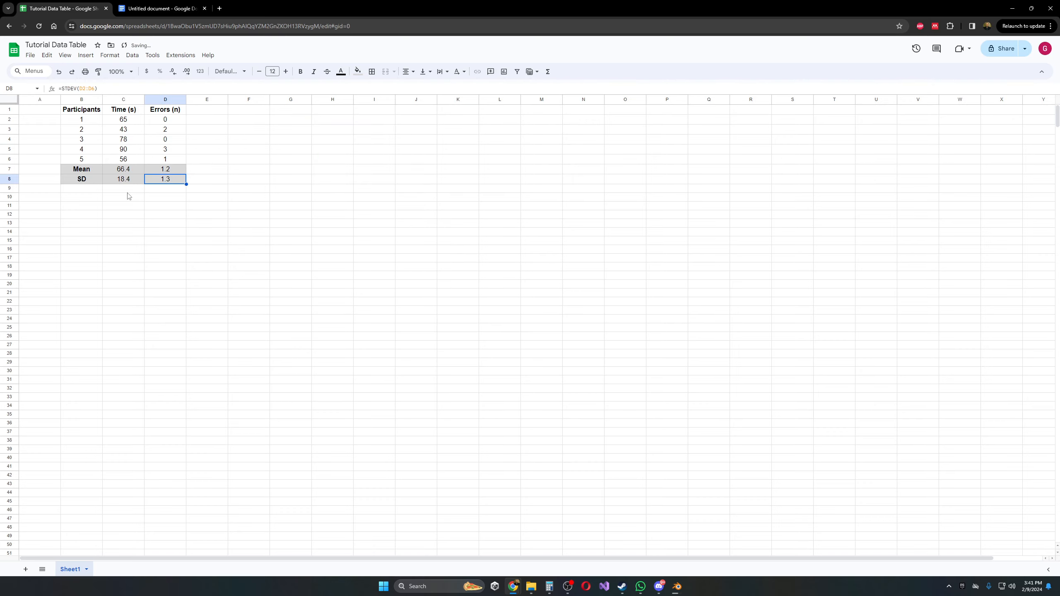
Step: Insert a column chart from only the Mean values in C7:D7 and place it beside the data table
click(122, 170)
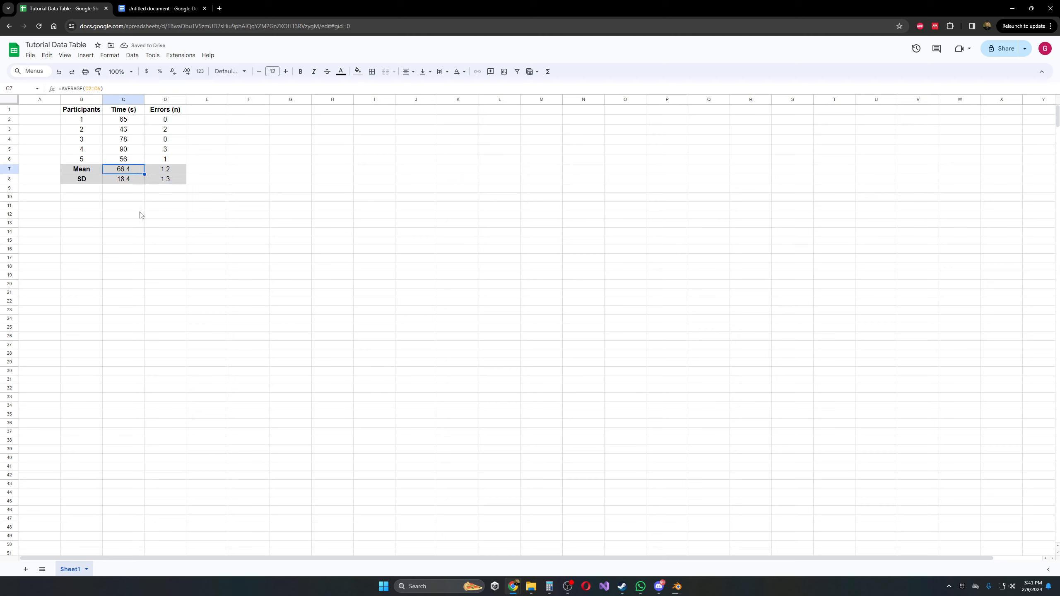
key(Right)
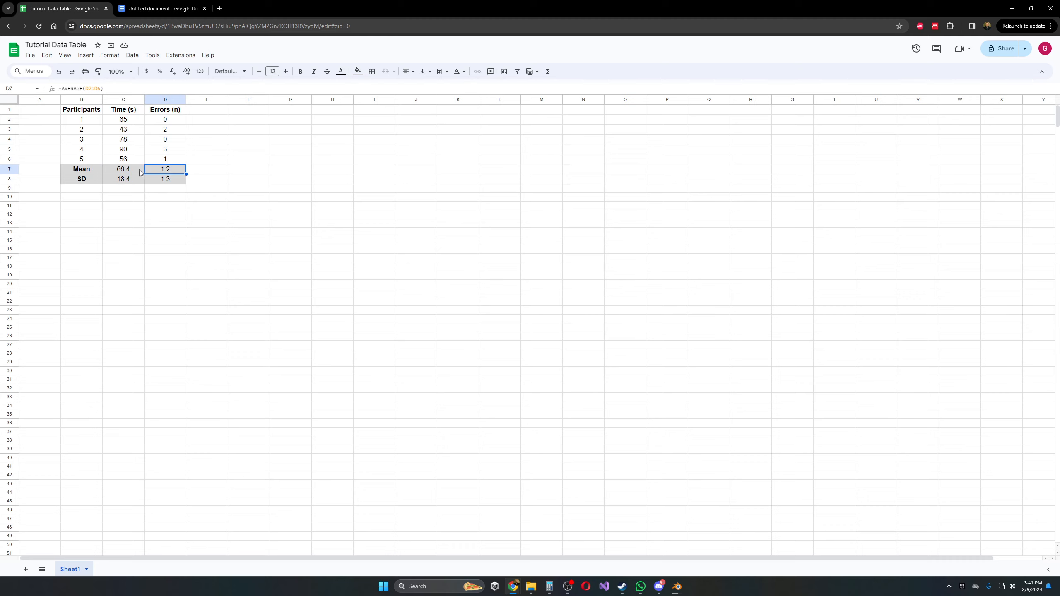
drag(139, 172, 165, 171)
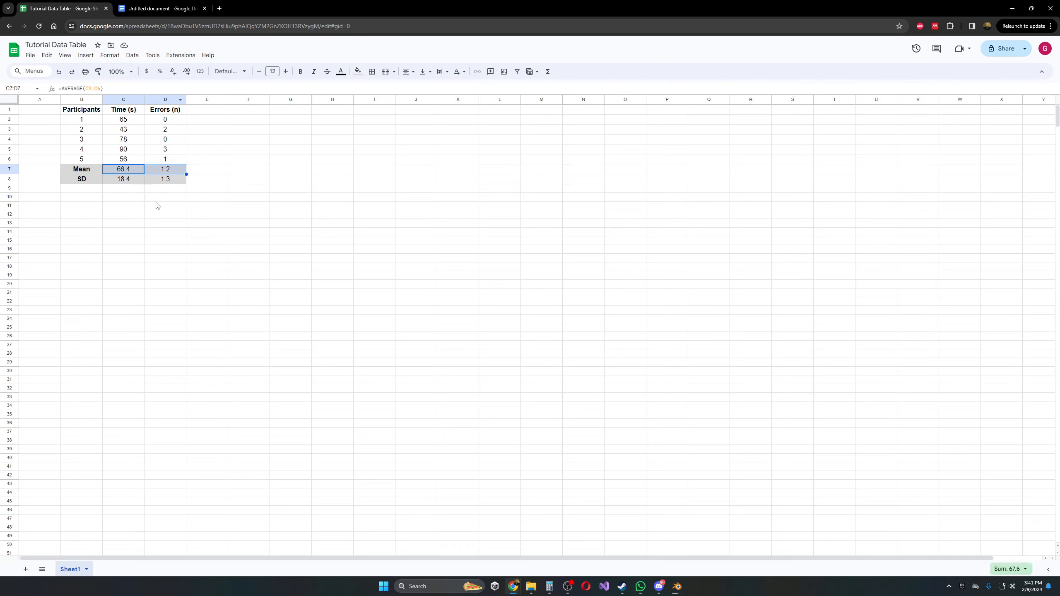
click(161, 220)
drag(138, 172, 179, 167)
click(86, 55)
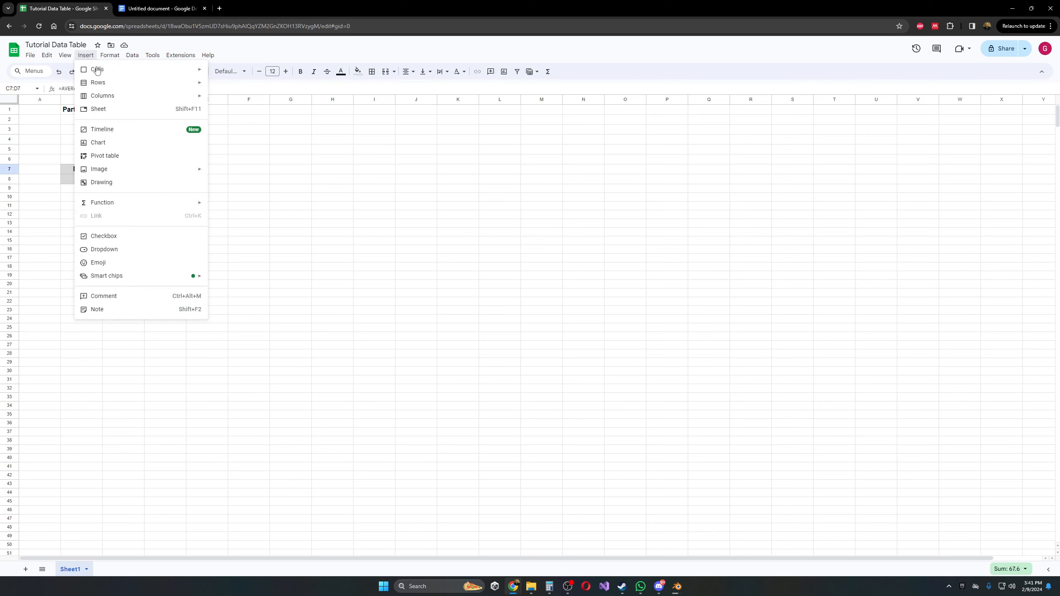
click(102, 143)
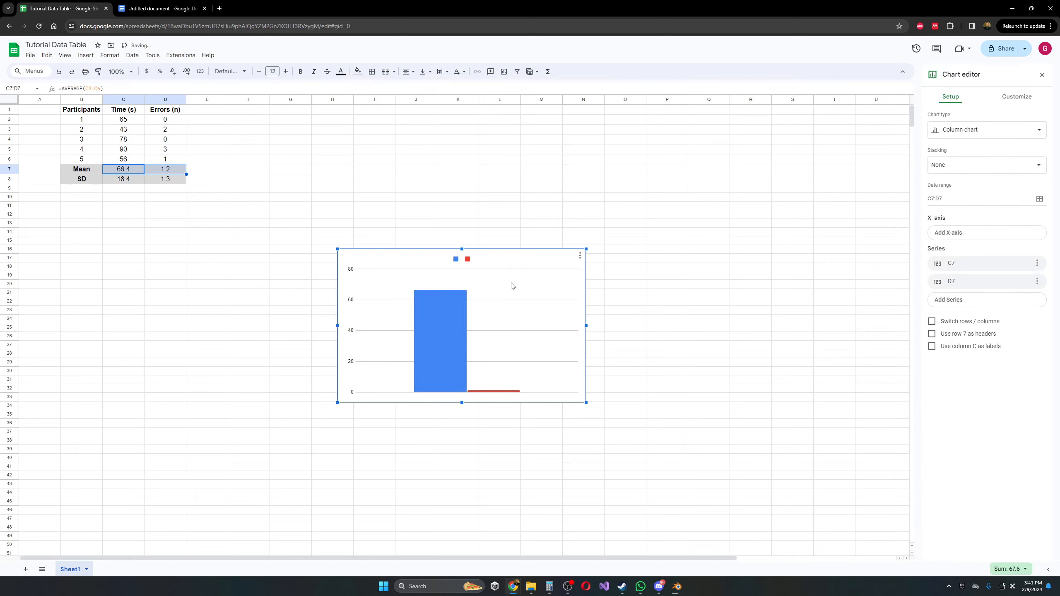
drag(517, 266, 383, 123)
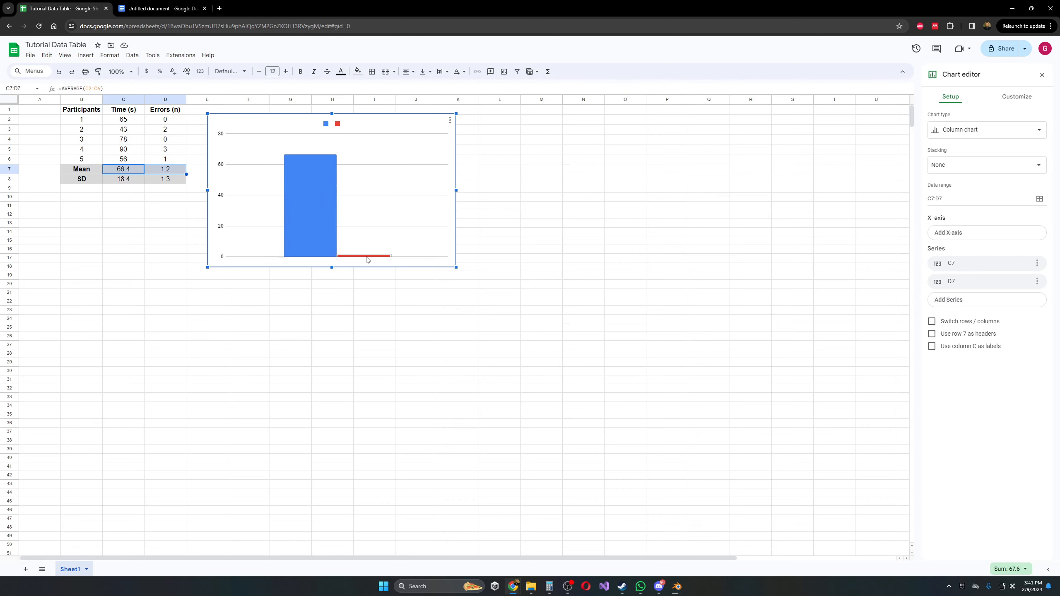
click(422, 149)
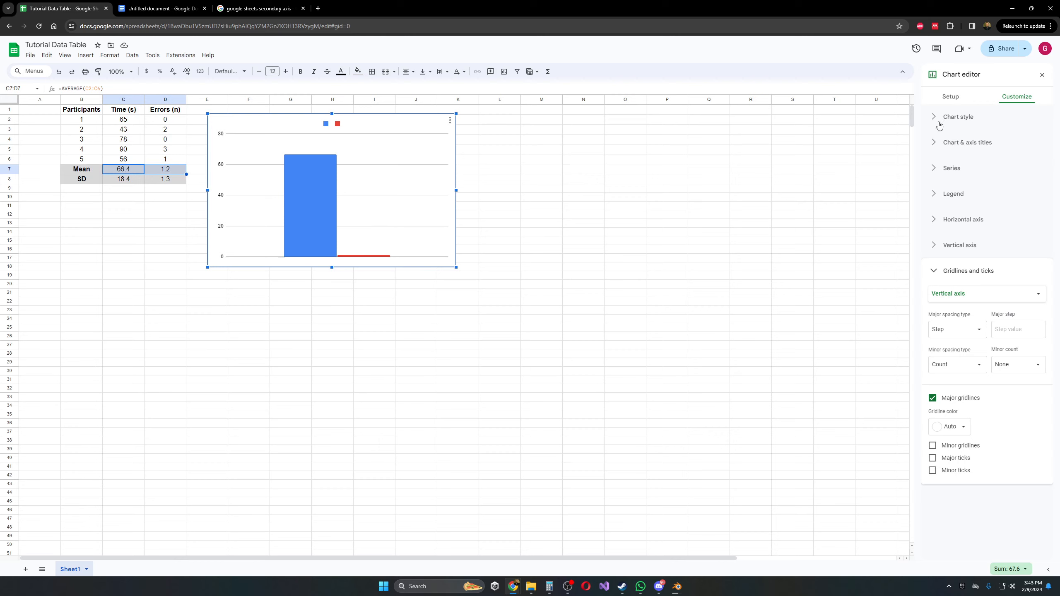
click(407, 144)
click(449, 120)
click(451, 122)
click(450, 122)
click(470, 137)
click(1043, 76)
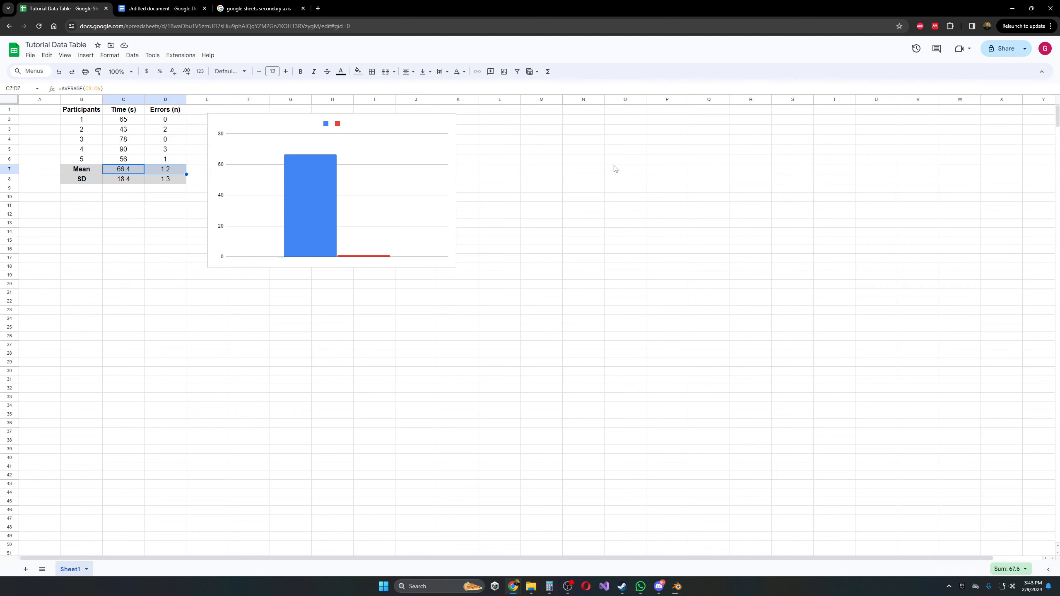
Step: Assign the chart's Column 2 series to the right axis
double_click(439, 129)
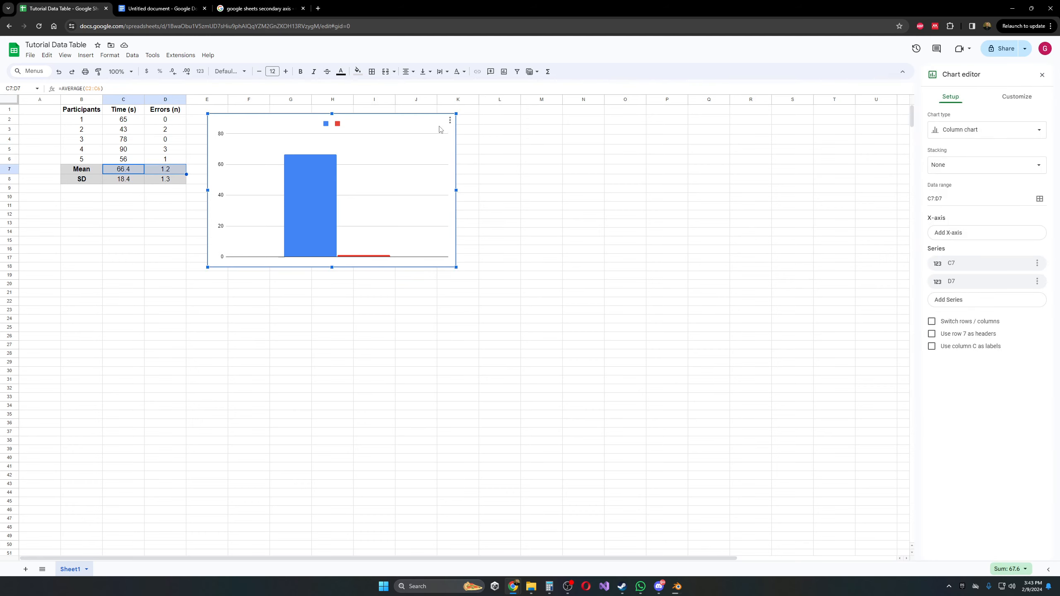
click(1020, 97)
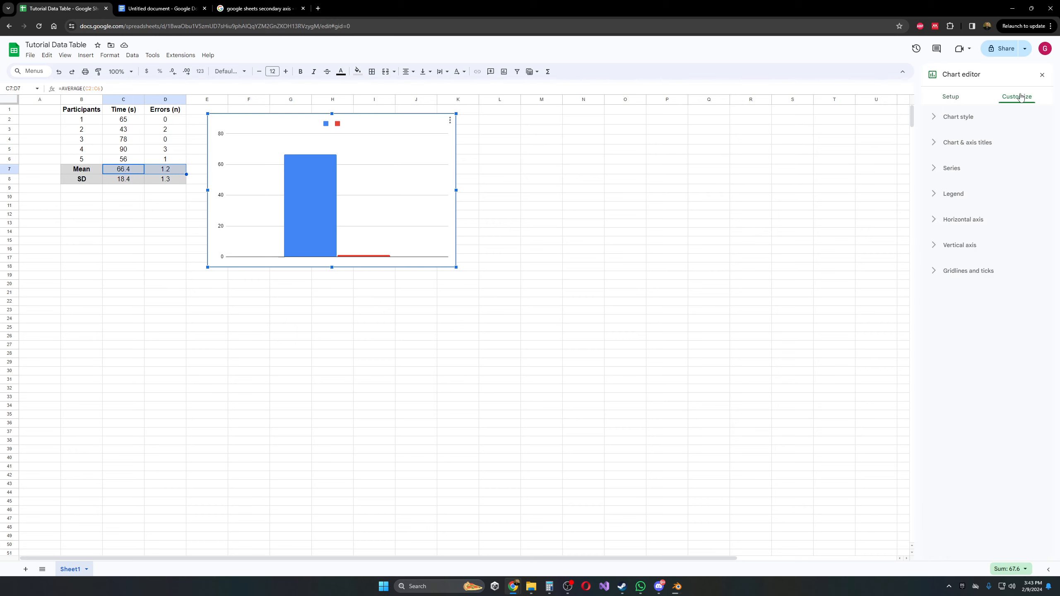
click(936, 171)
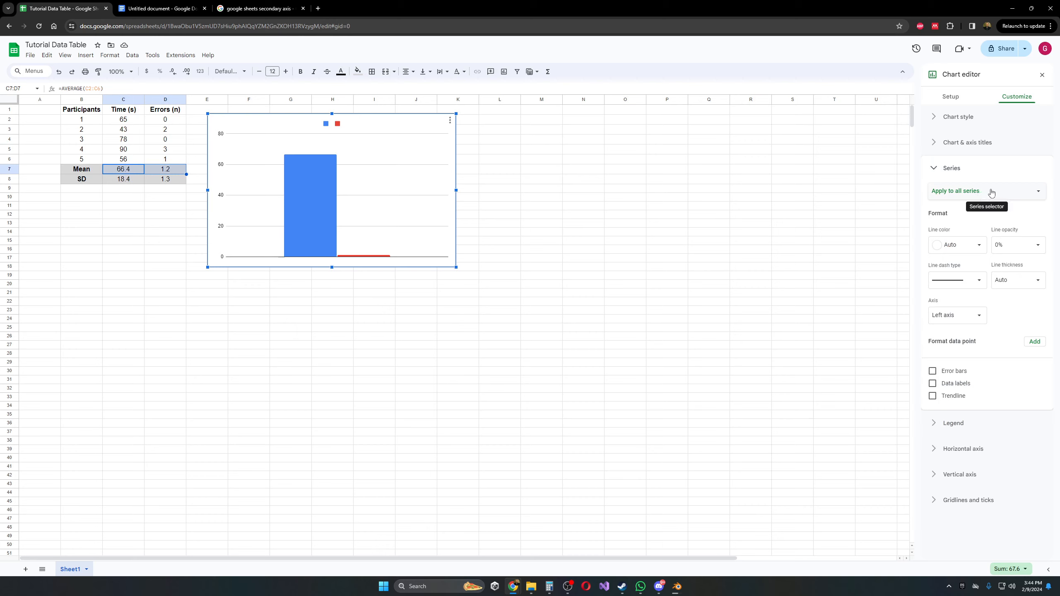
click(991, 192)
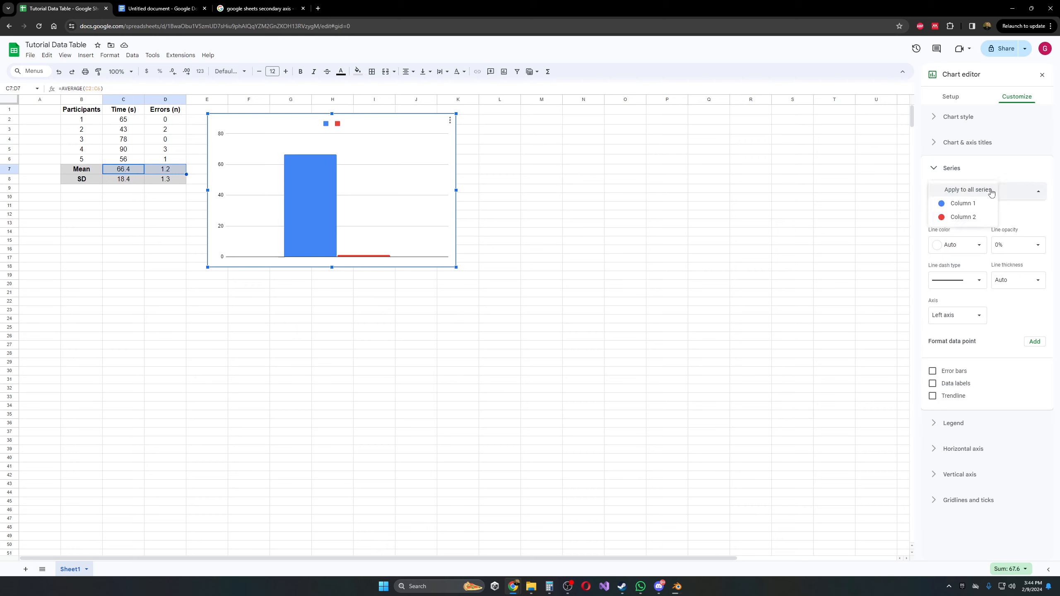
click(970, 218)
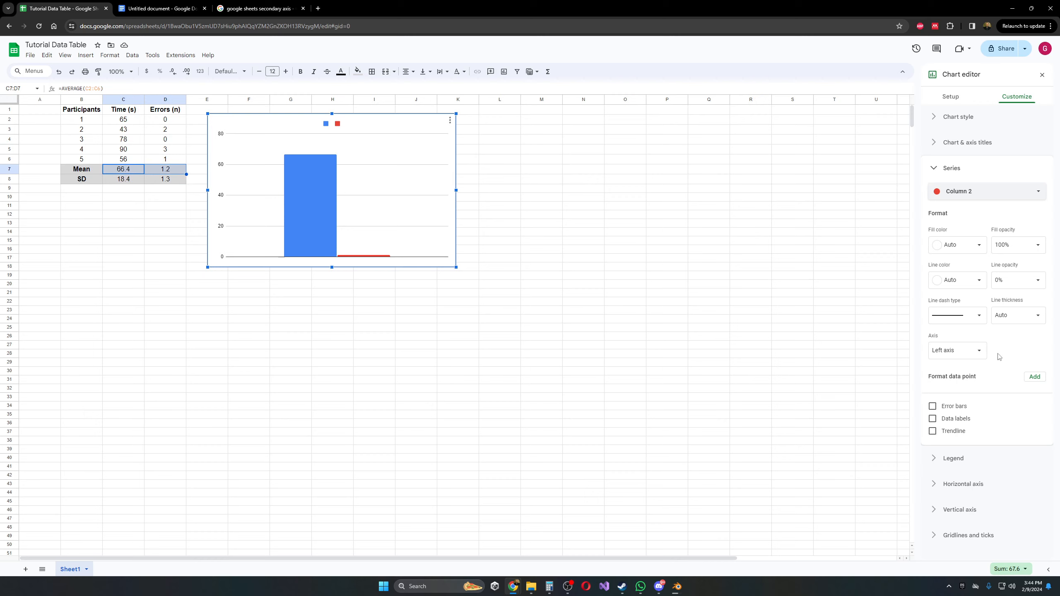
click(980, 355)
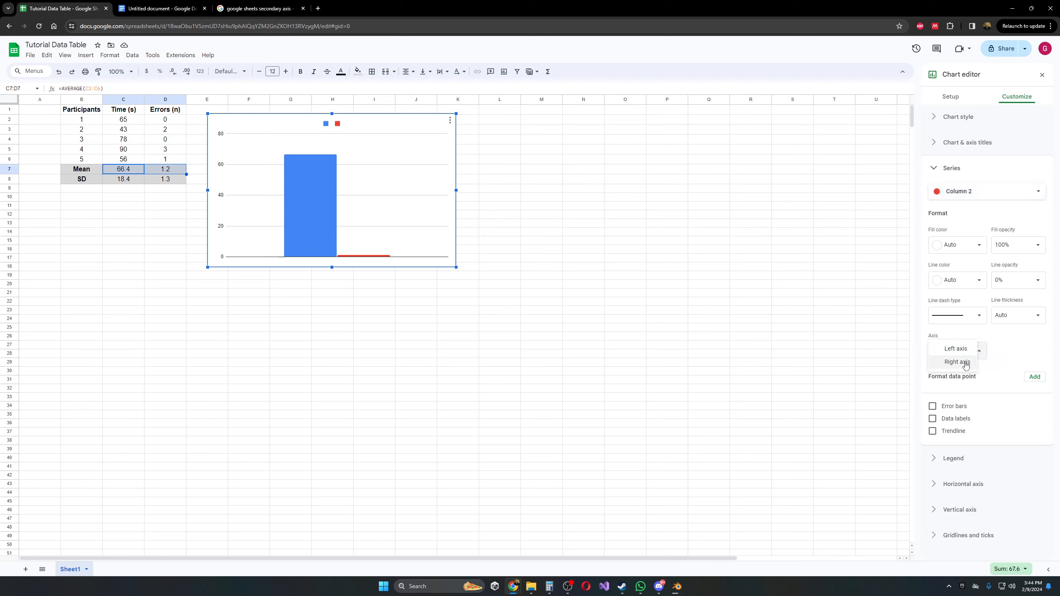
click(965, 363)
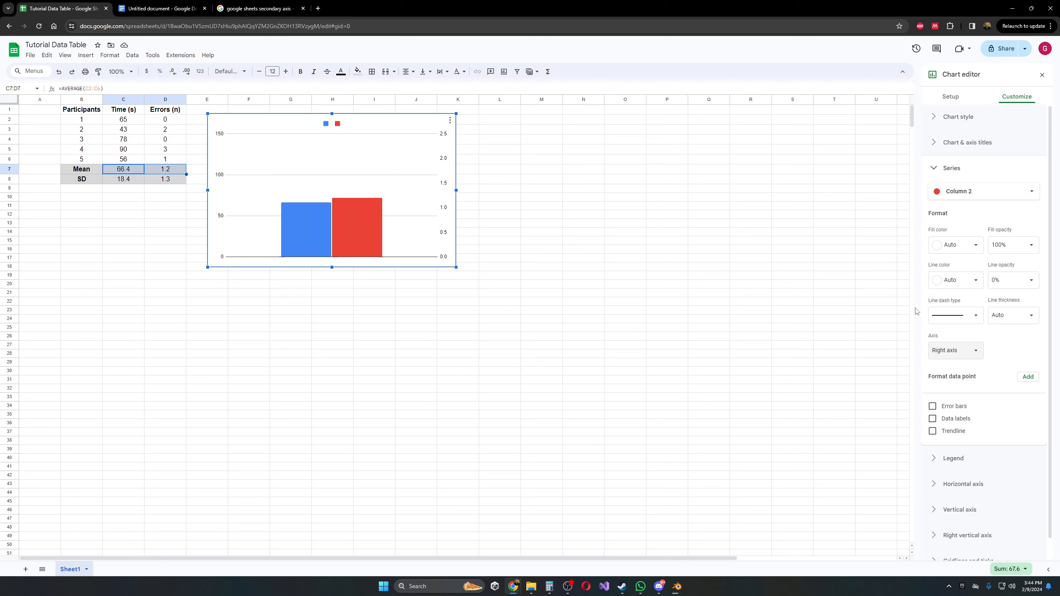
Step: Set the fill color of the chart's Column 1 series to purple
click(935, 169)
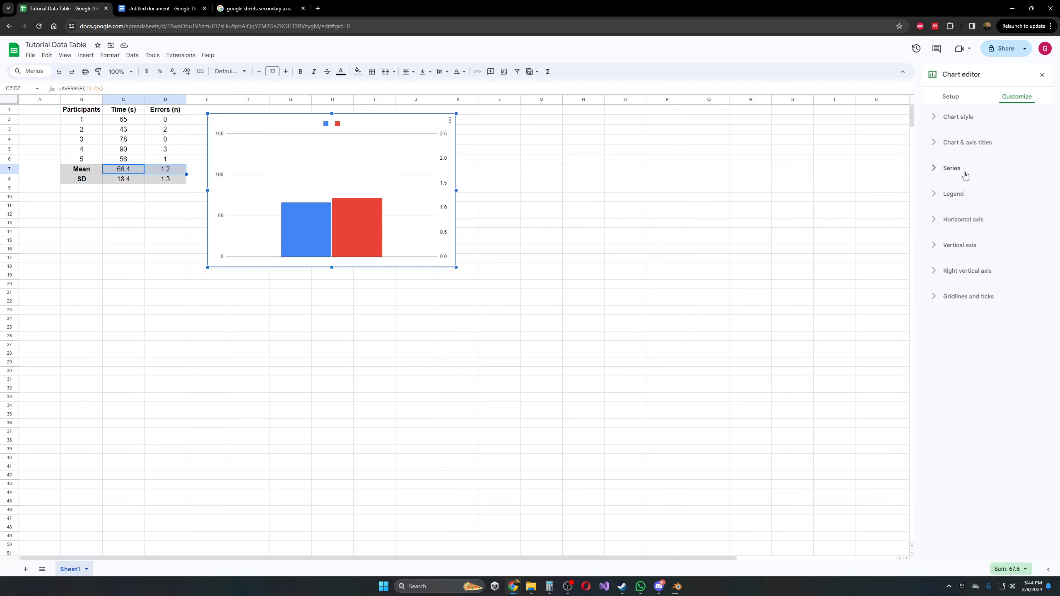
click(934, 118)
click(933, 118)
click(936, 168)
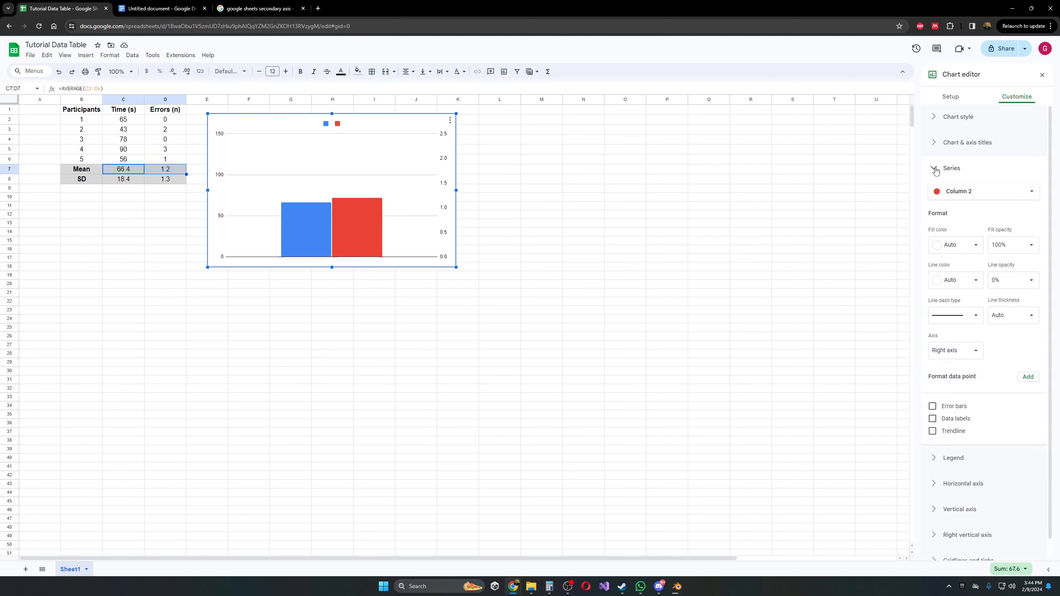
click(975, 193)
click(965, 179)
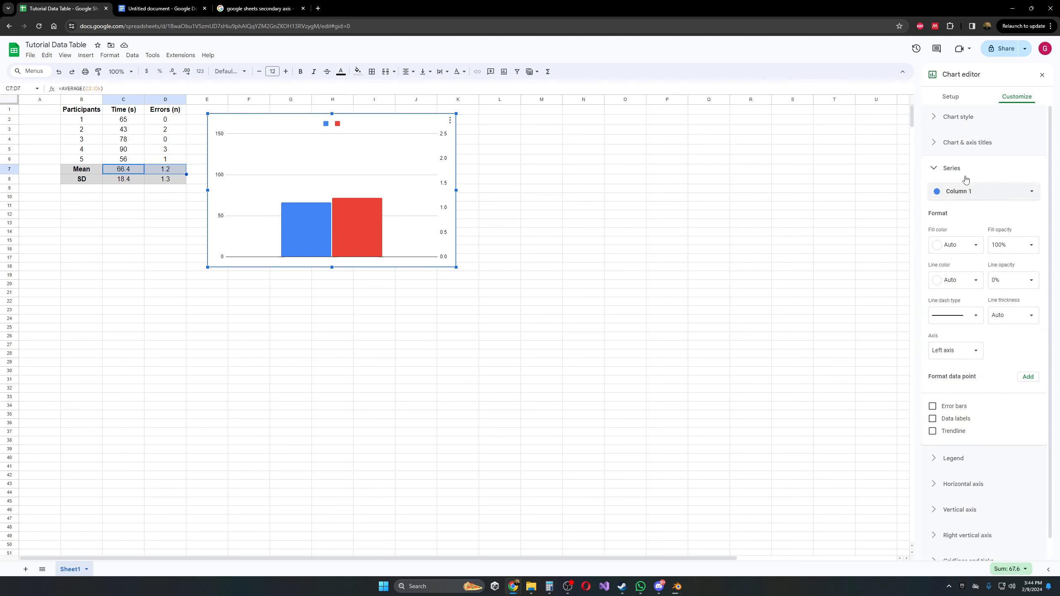
click(976, 245)
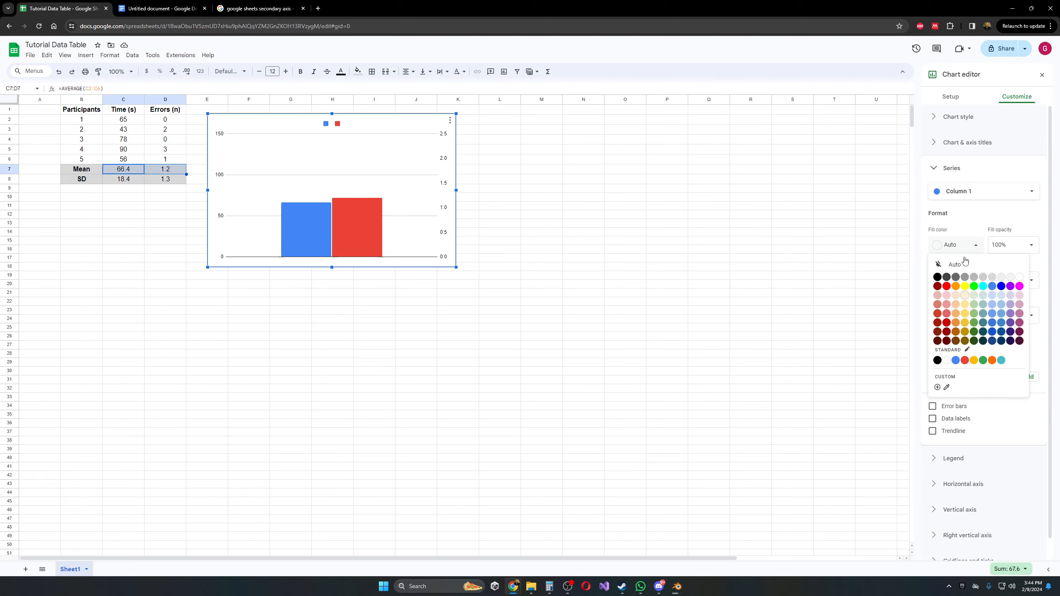
click(970, 243)
click(980, 247)
click(1011, 287)
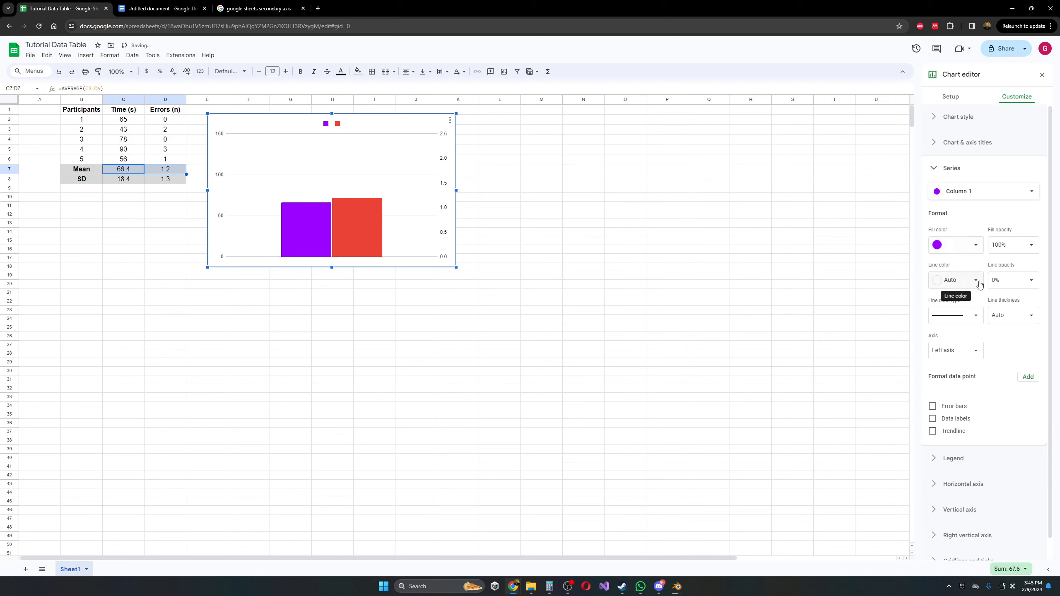
Step: Recolor the chart's Column 2 series, trying yellow and settling on a dark red fill
click(964, 192)
click(960, 203)
click(968, 247)
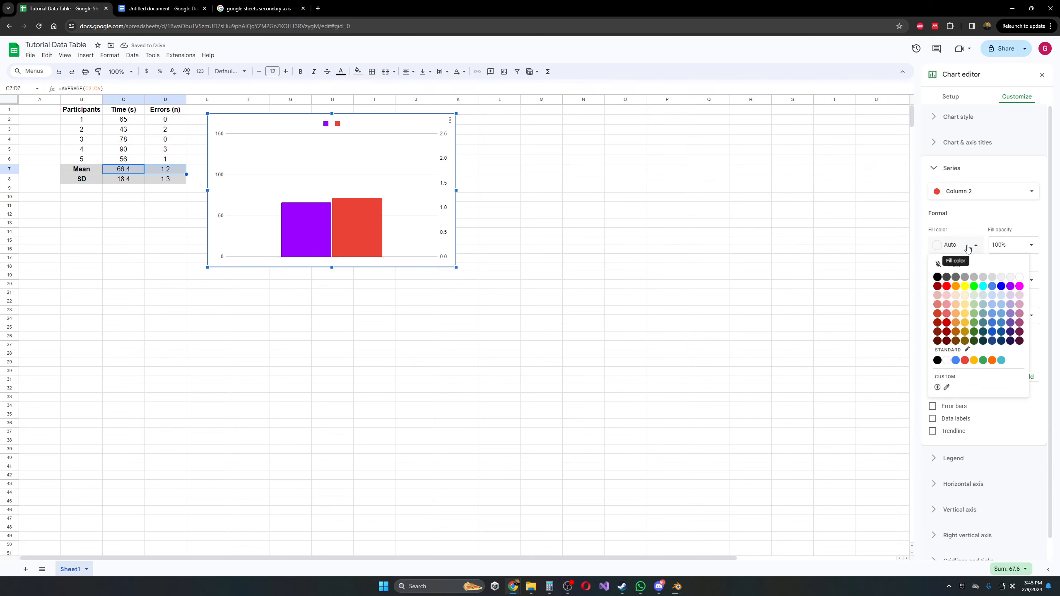
click(968, 288)
click(965, 247)
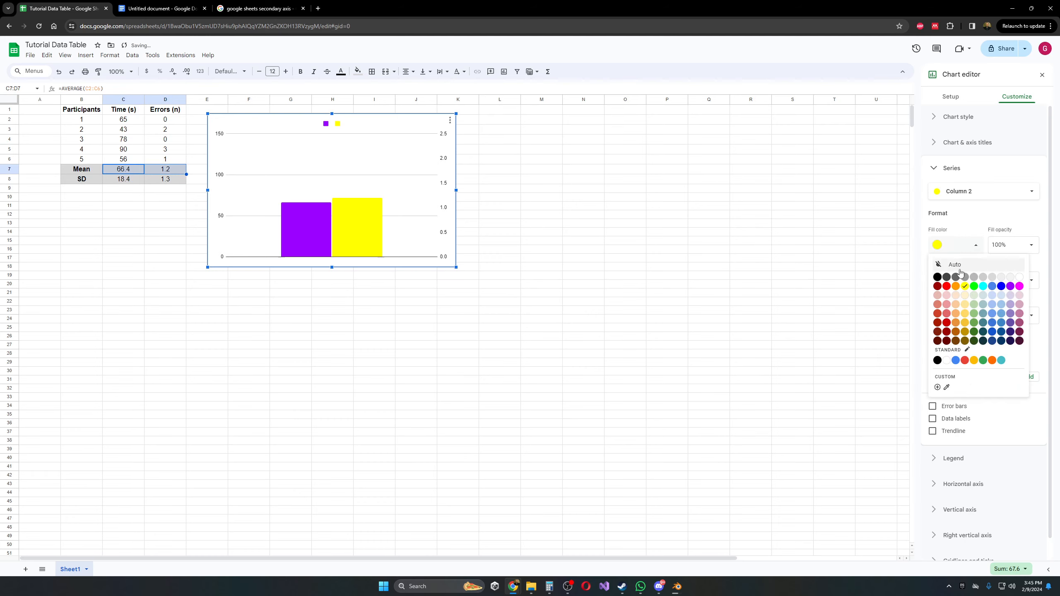
click(946, 322)
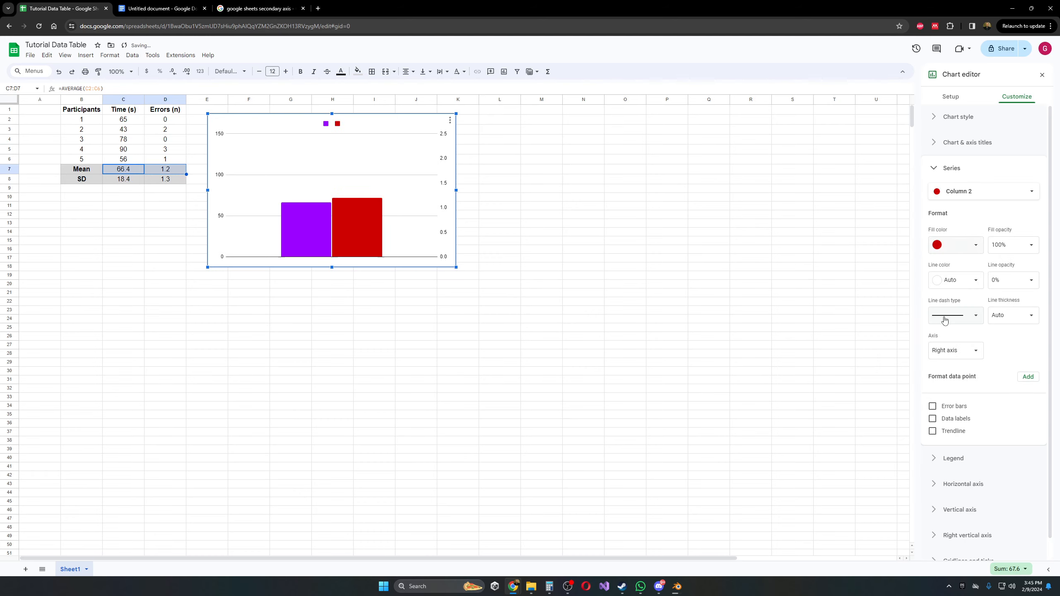
Step: Set the fill color of the chart's Column 1 series to white
click(944, 195)
click(956, 183)
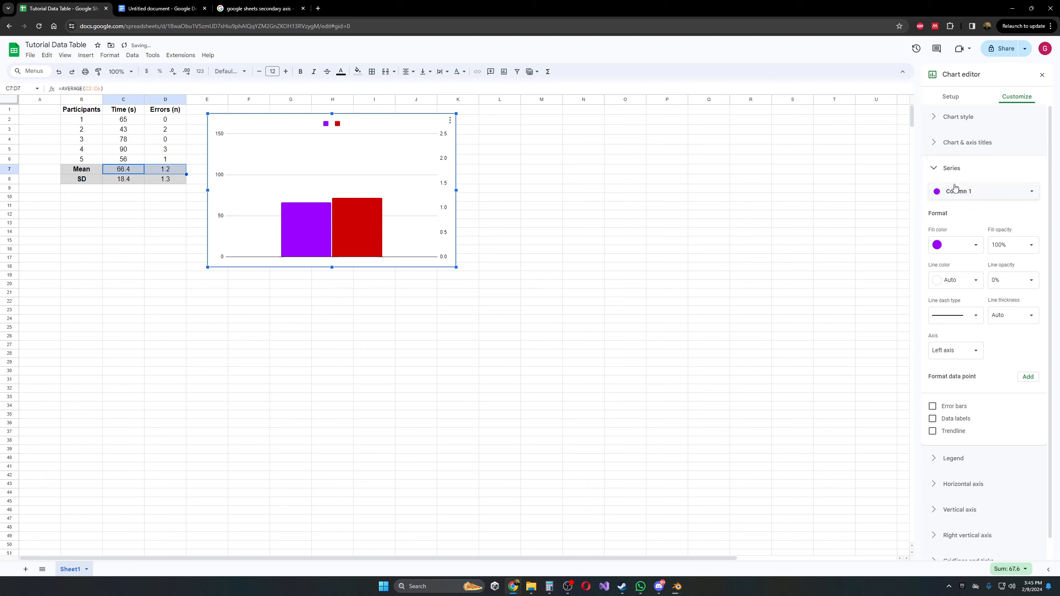
click(959, 254)
click(1020, 279)
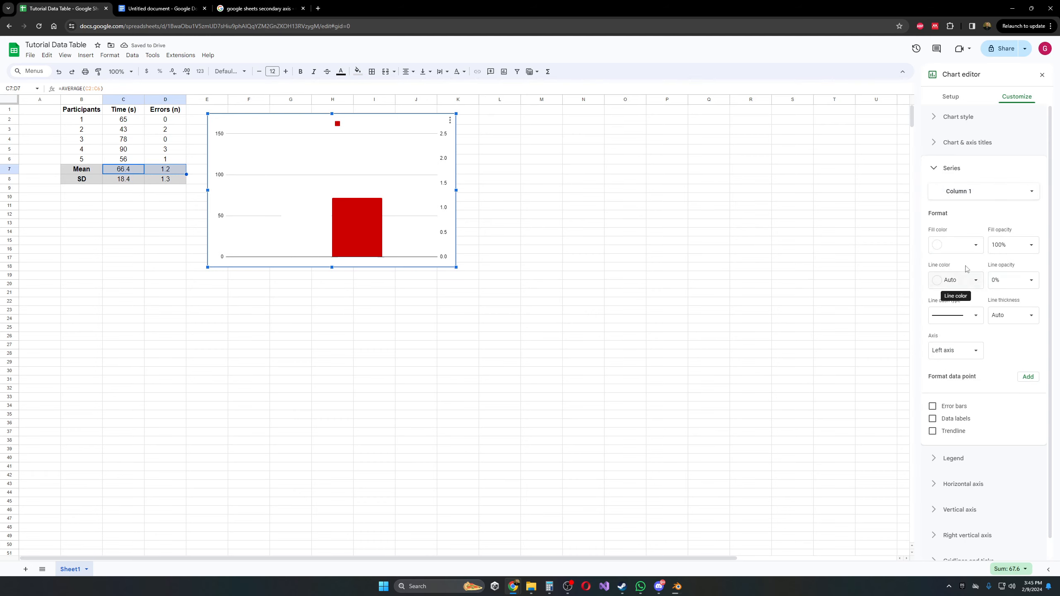
Step: Give the white Column 1 series a black line color so its bar is outlined
click(967, 283)
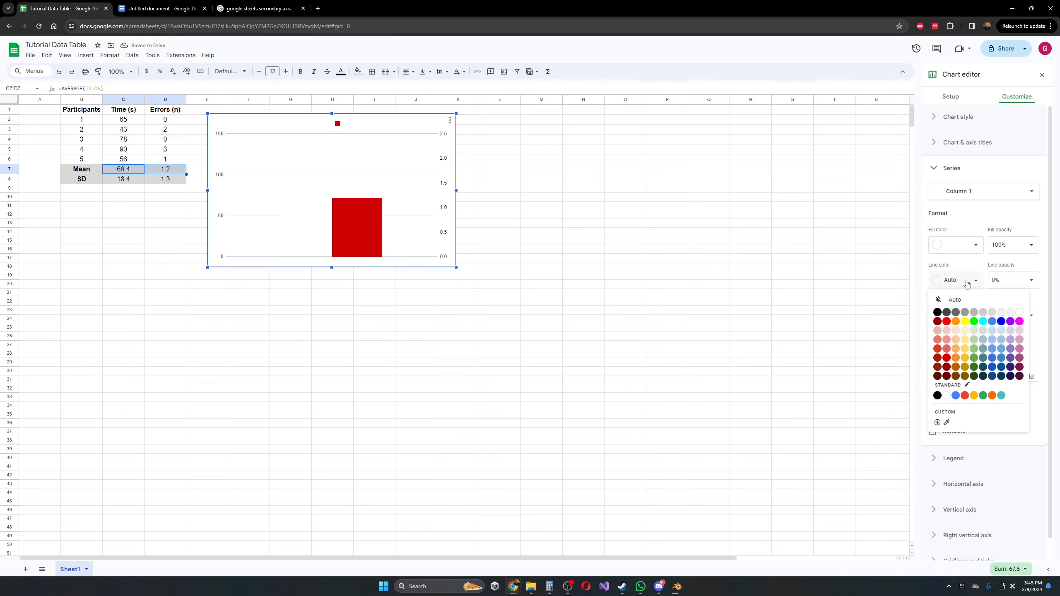
click(966, 280)
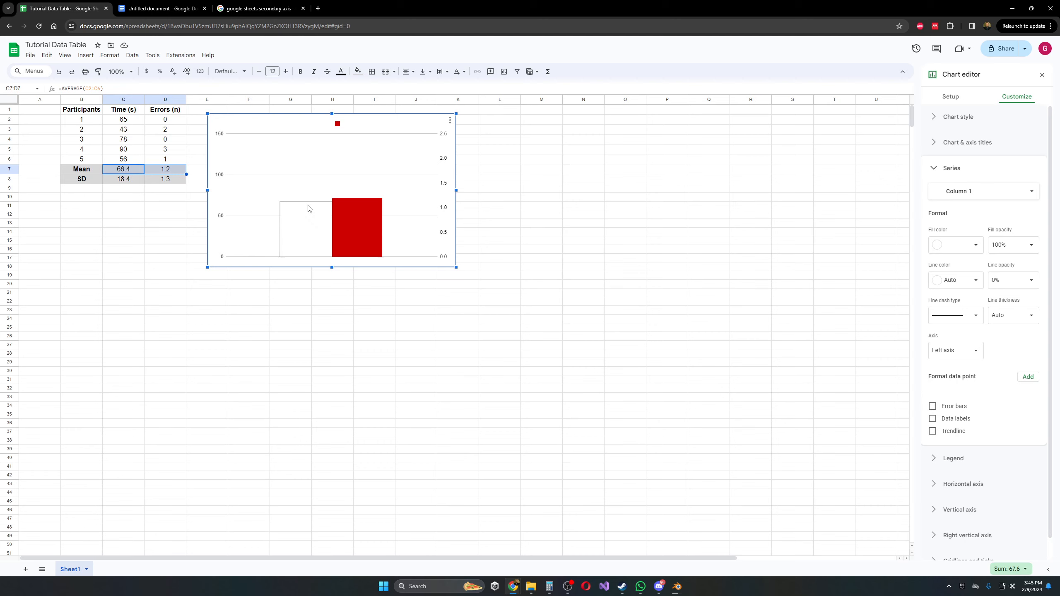
click(967, 280)
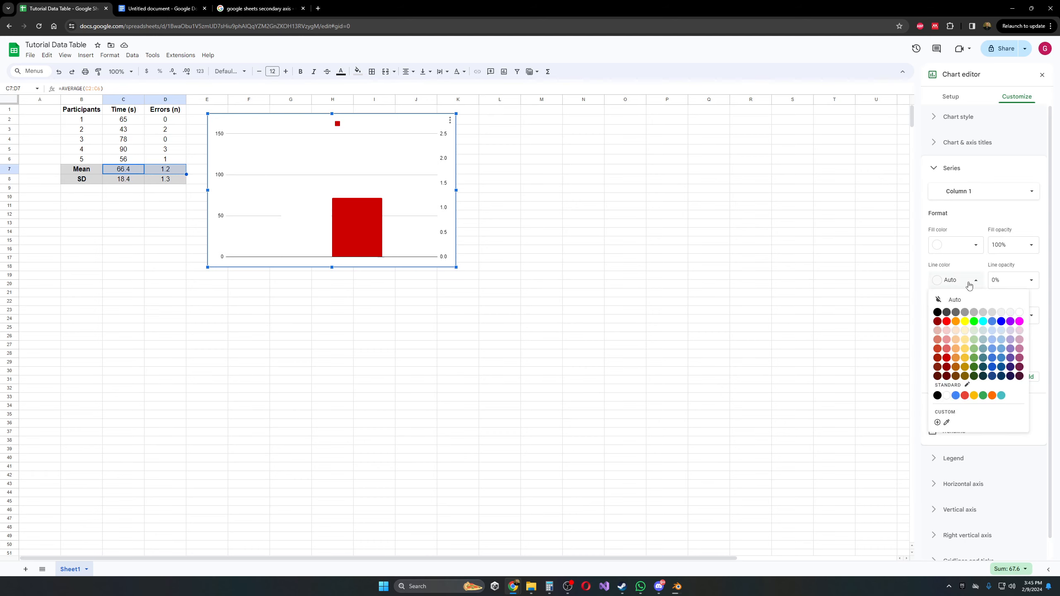
click(938, 269)
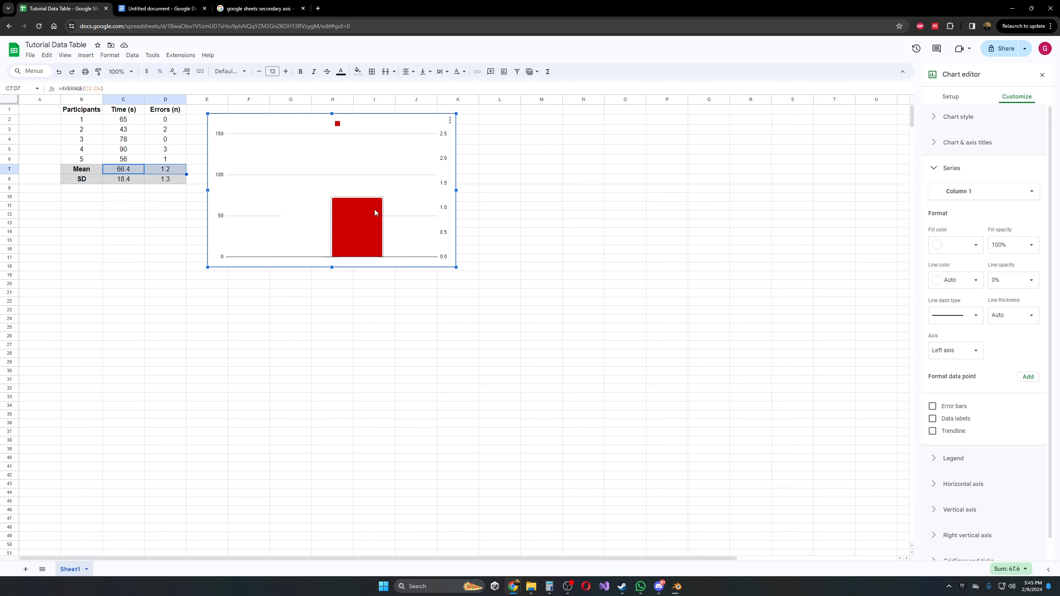
click(947, 280)
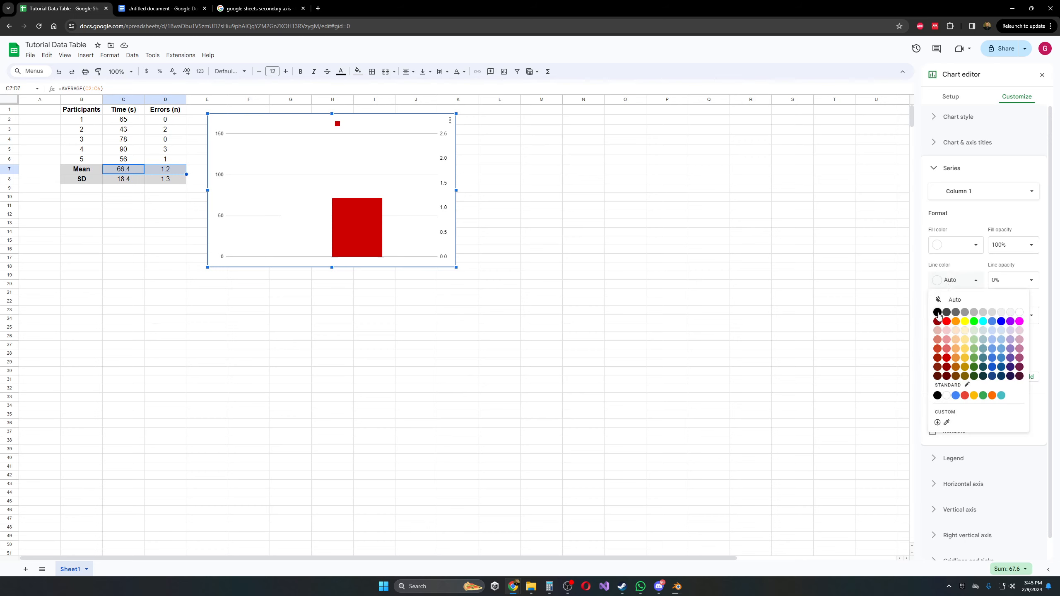
click(938, 313)
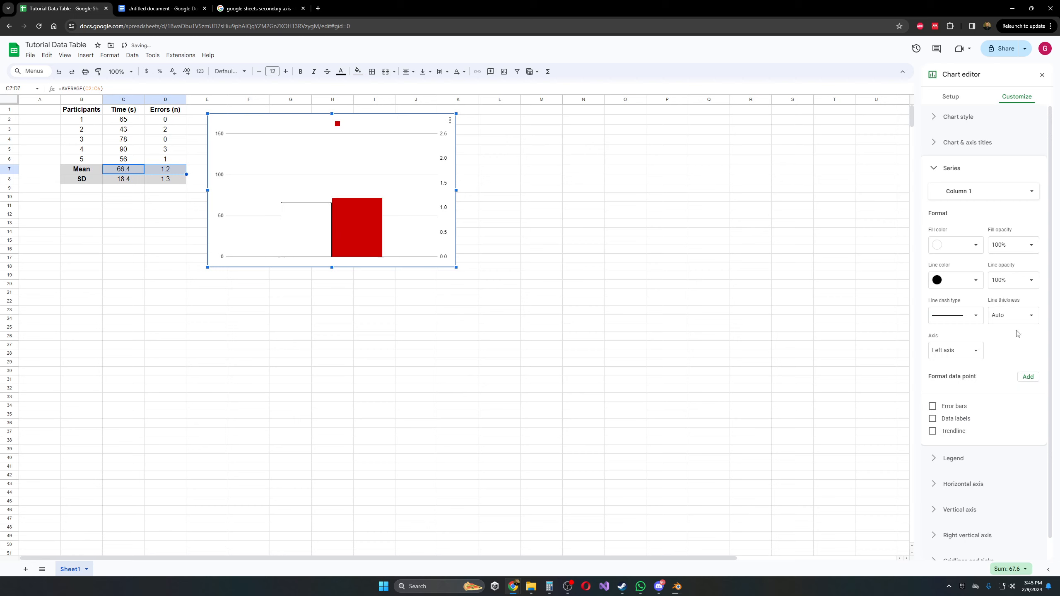
Step: Try dotted and dashed line types on the Column 1 outline, then restore the solid line
click(955, 315)
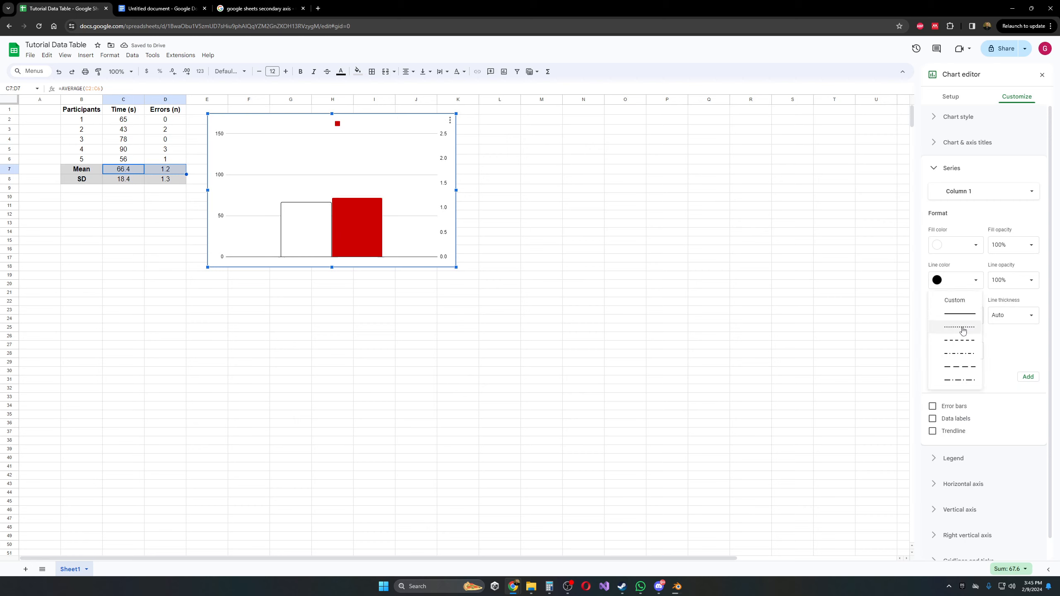
click(963, 330)
click(962, 313)
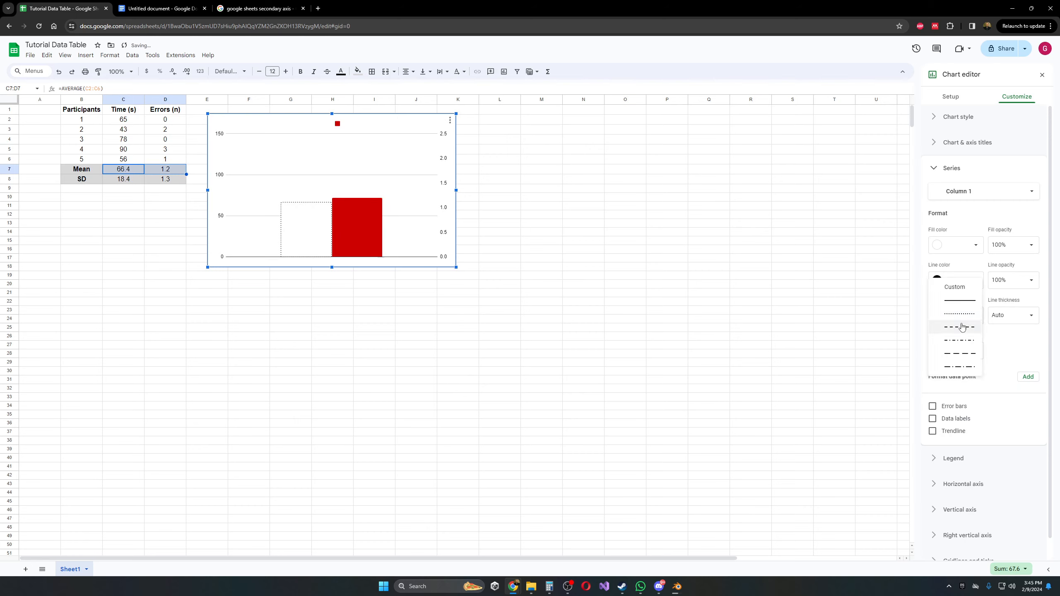
click(961, 329)
click(962, 316)
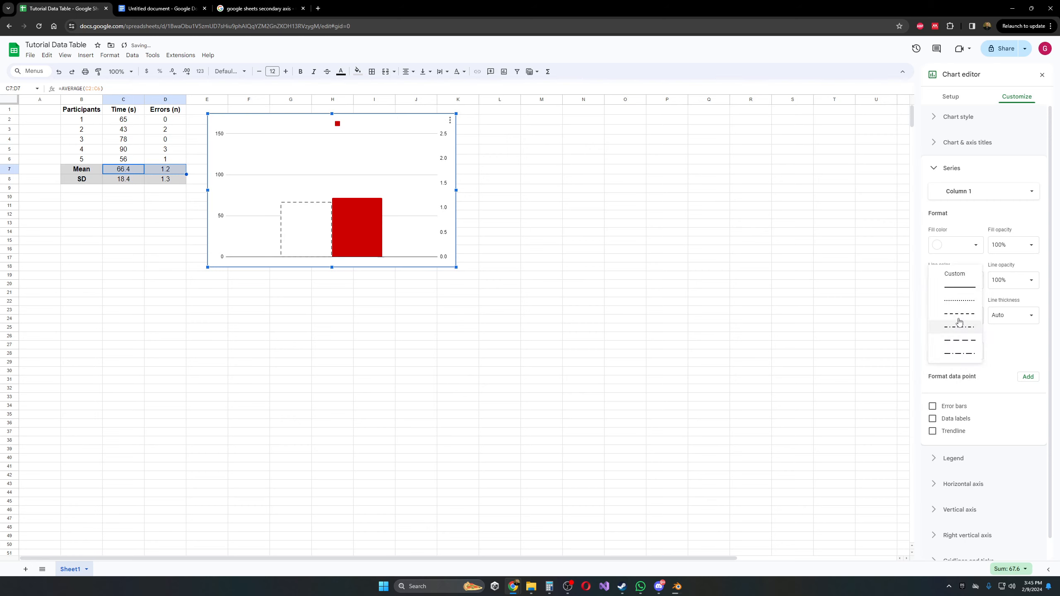
click(960, 292)
Step: Try line thicknesses of 2px, 8px and 10px on the outline of the Column 1 series
click(1031, 315)
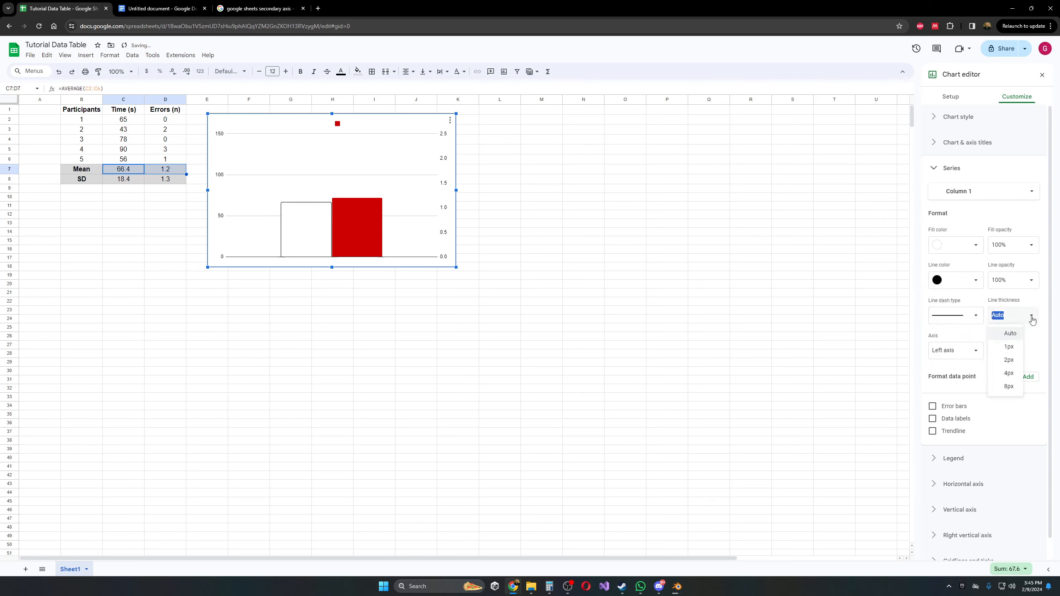
click(1009, 361)
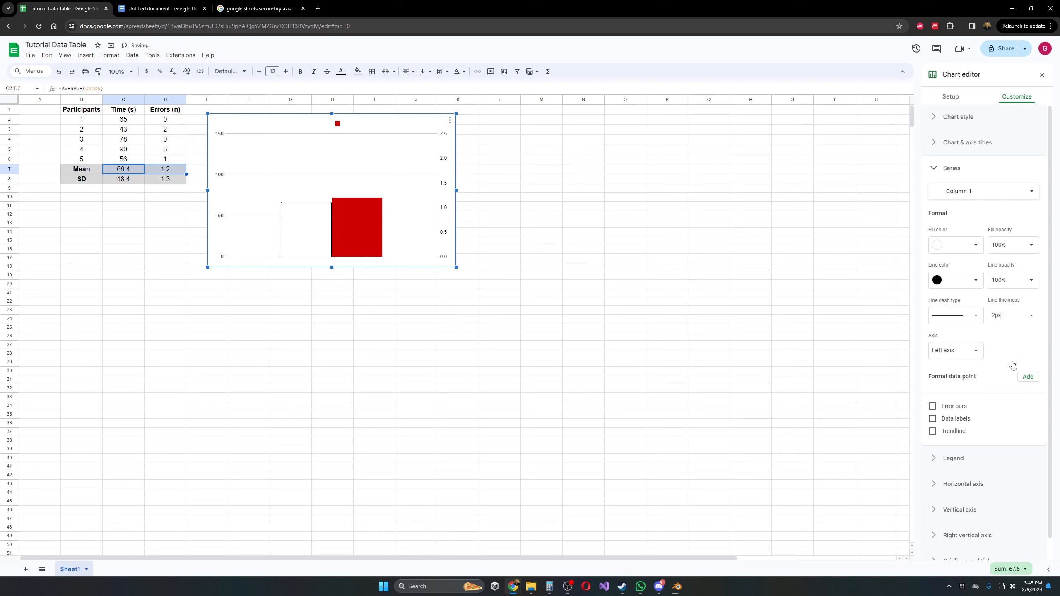
click(1031, 317)
click(1011, 389)
double_click(997, 317)
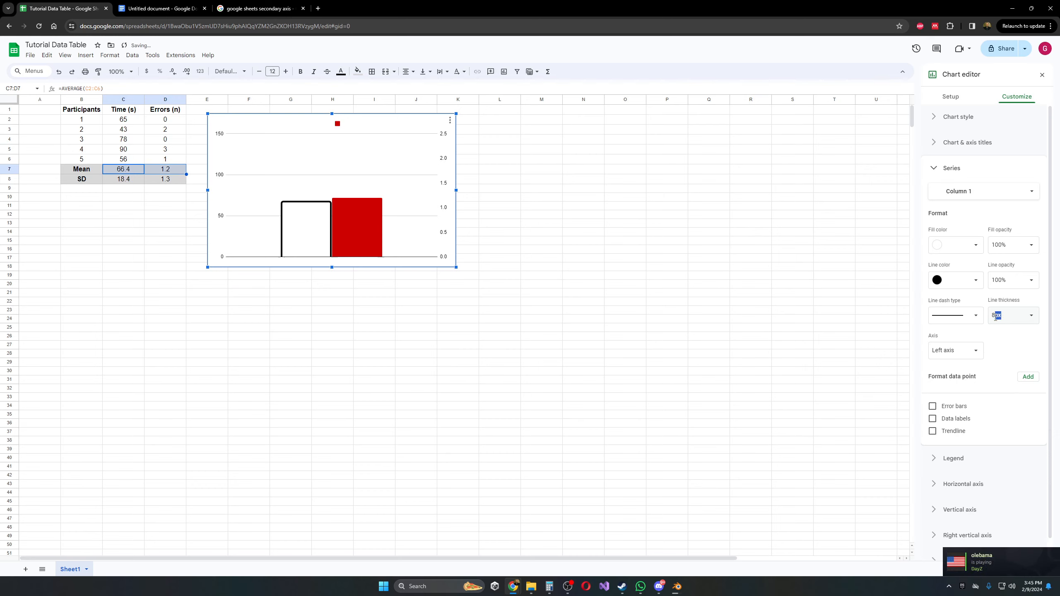
click(1017, 334)
key(Delete)
key(Delete)
key(Delete)
text(10)
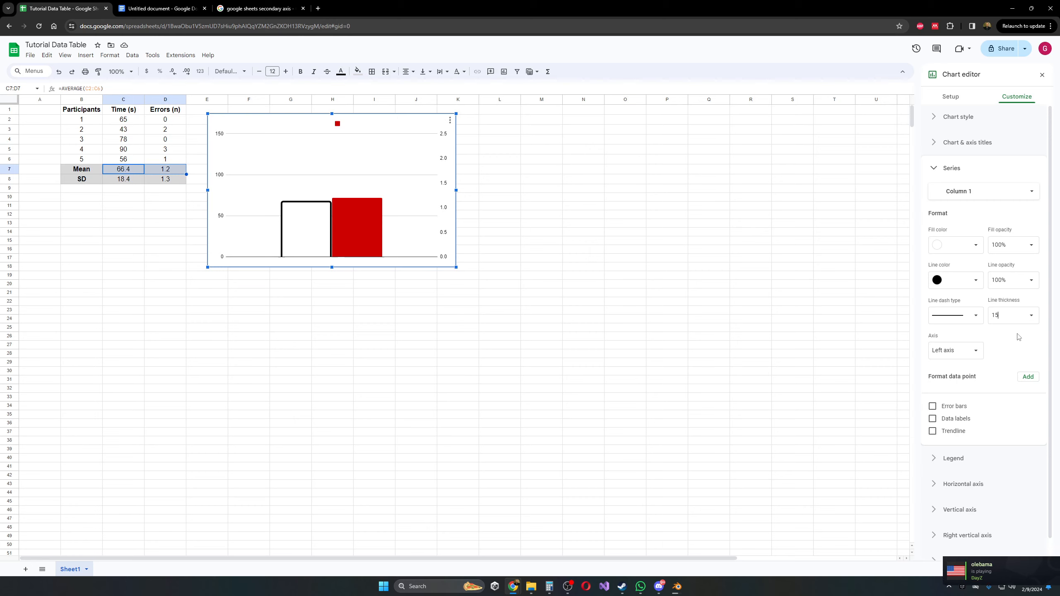
key(Return)
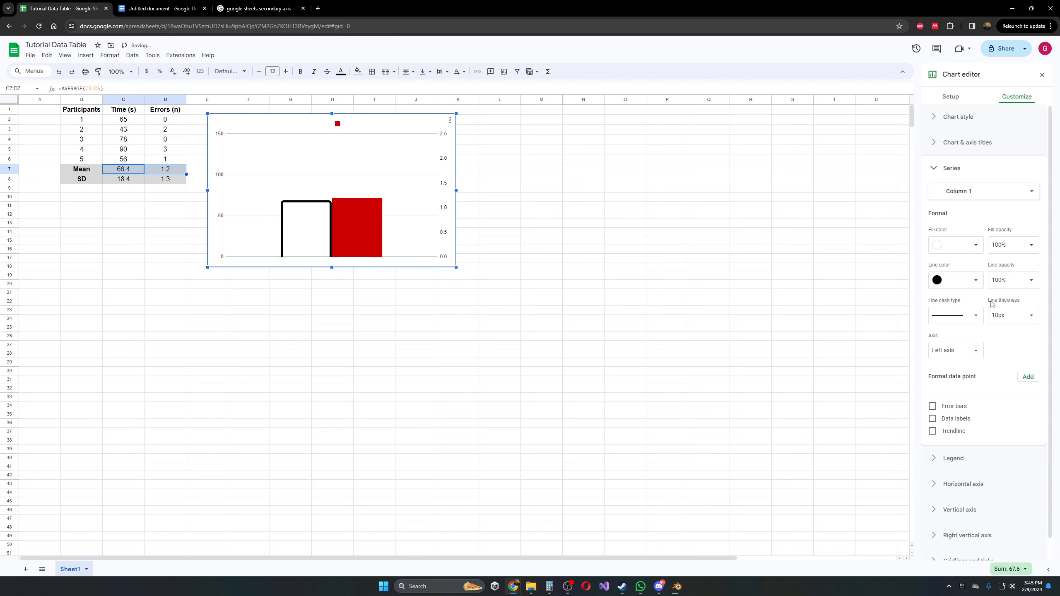
Step: Set the line thickness of the Column 1 outline to 3px
click(1009, 316)
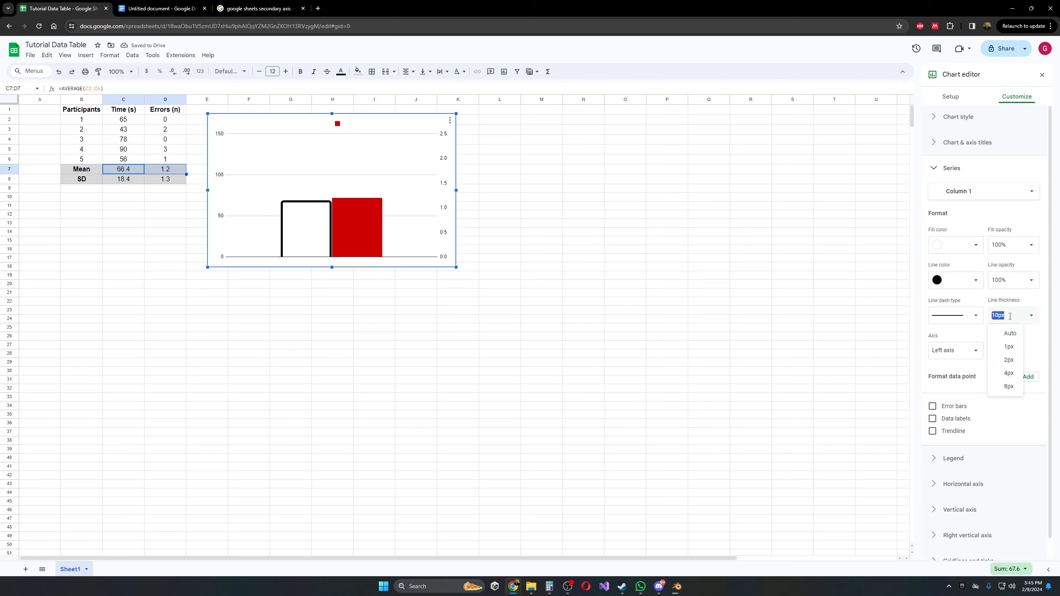
text(3)
key(Return)
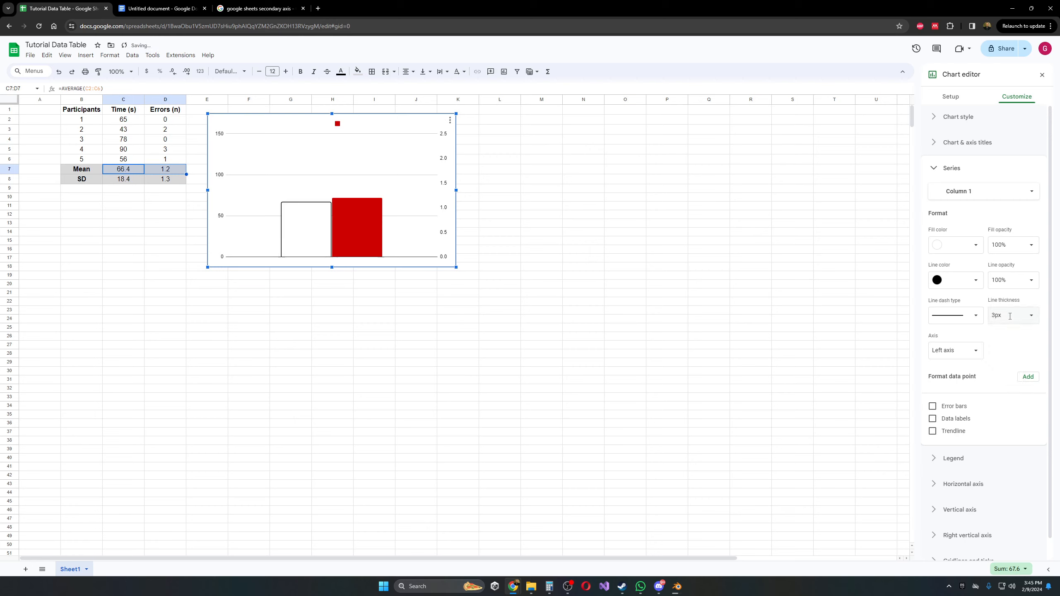
Step: Set the line thickness of the Column 1 series to 5px
click(1009, 315)
text(5)
key(Return)
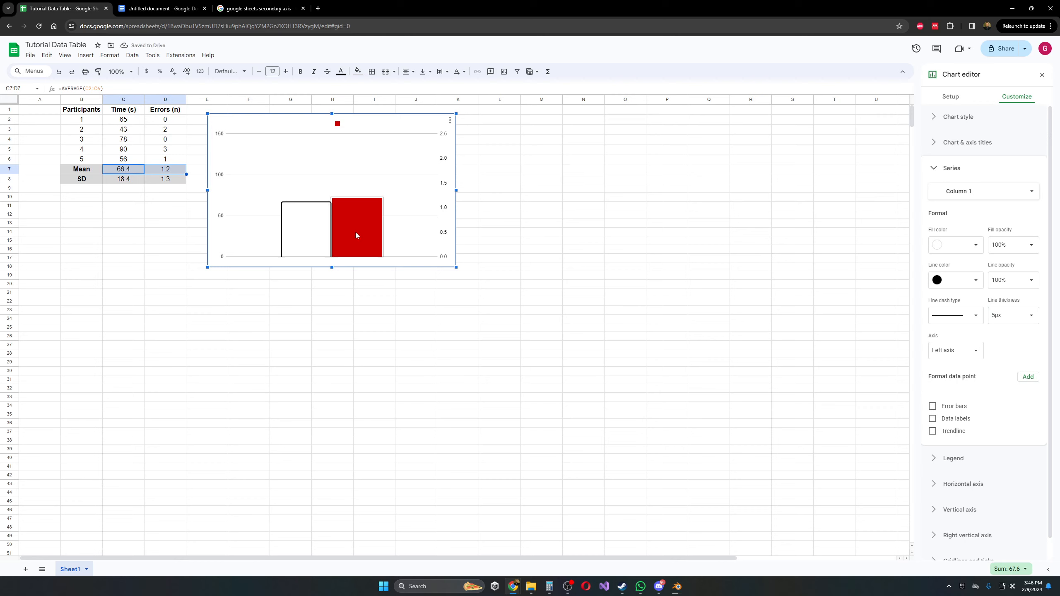
Step: Give the Column 2 series a black outline with a line thickness of 5px
click(966, 192)
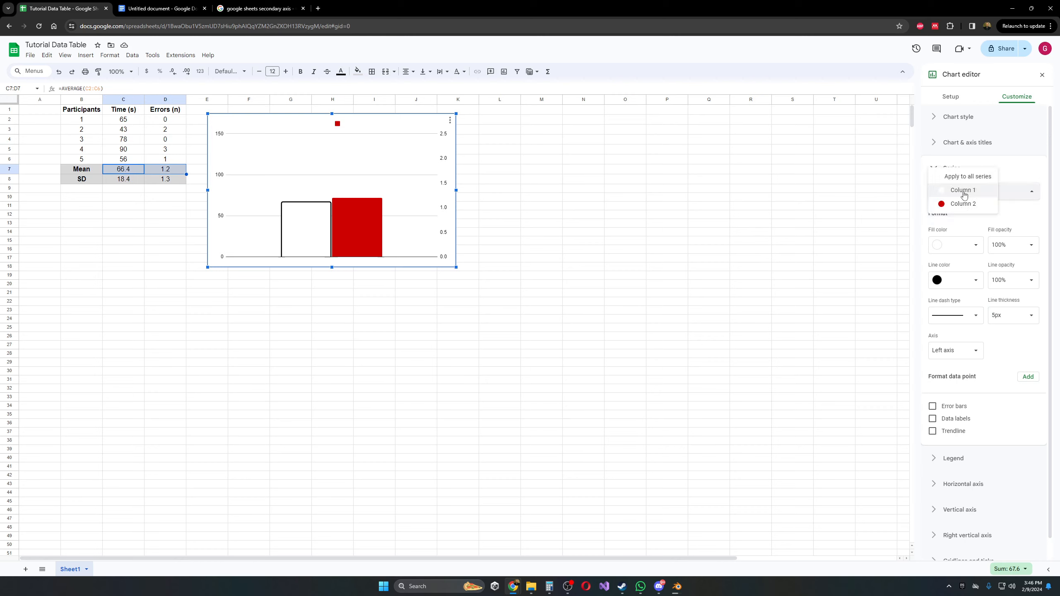
click(963, 204)
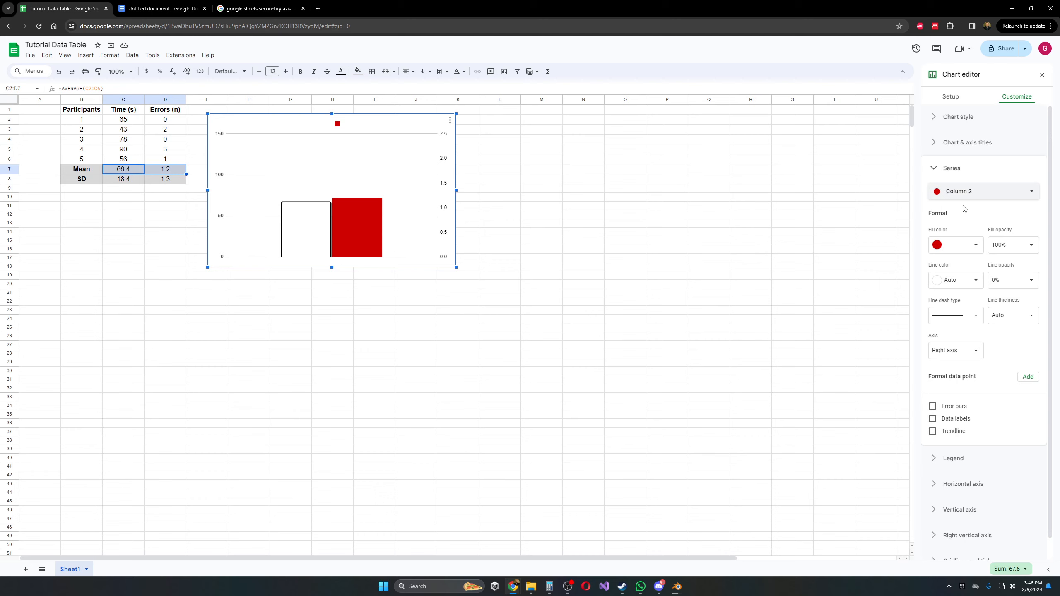
click(971, 285)
click(936, 314)
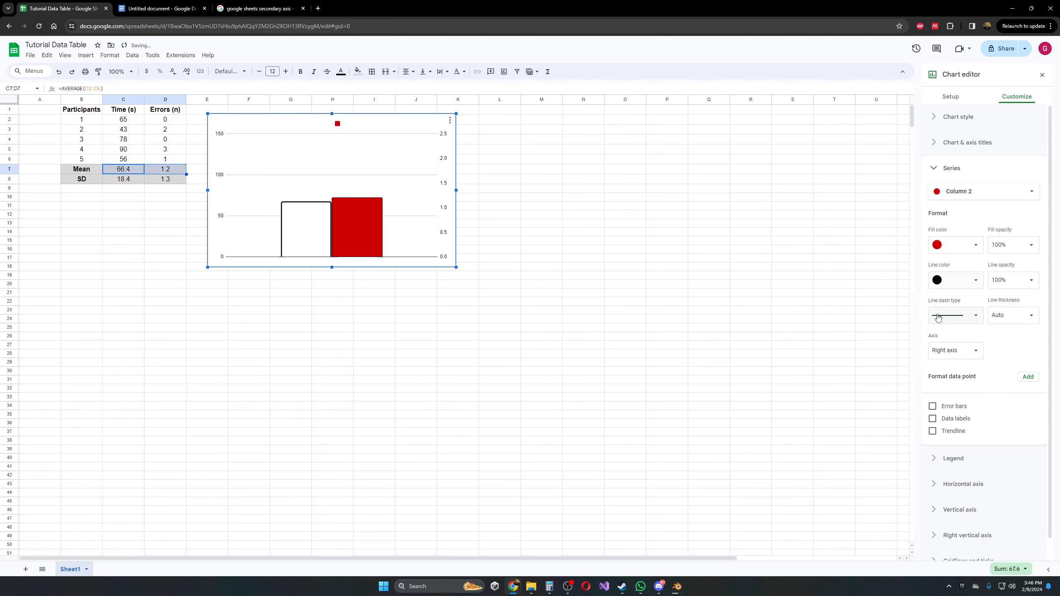
click(1009, 315)
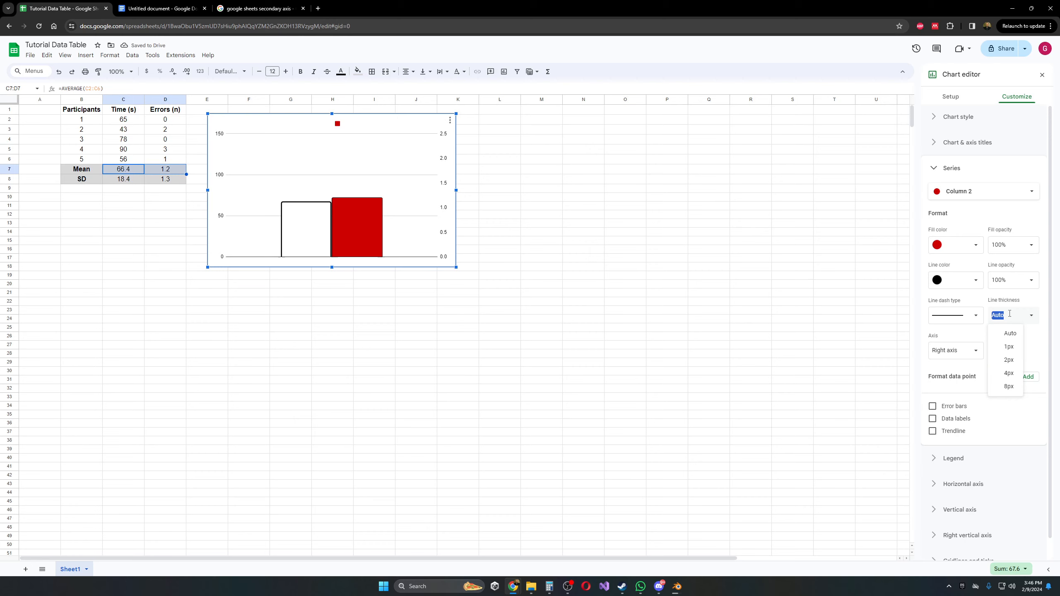
text(5)
key(Return)
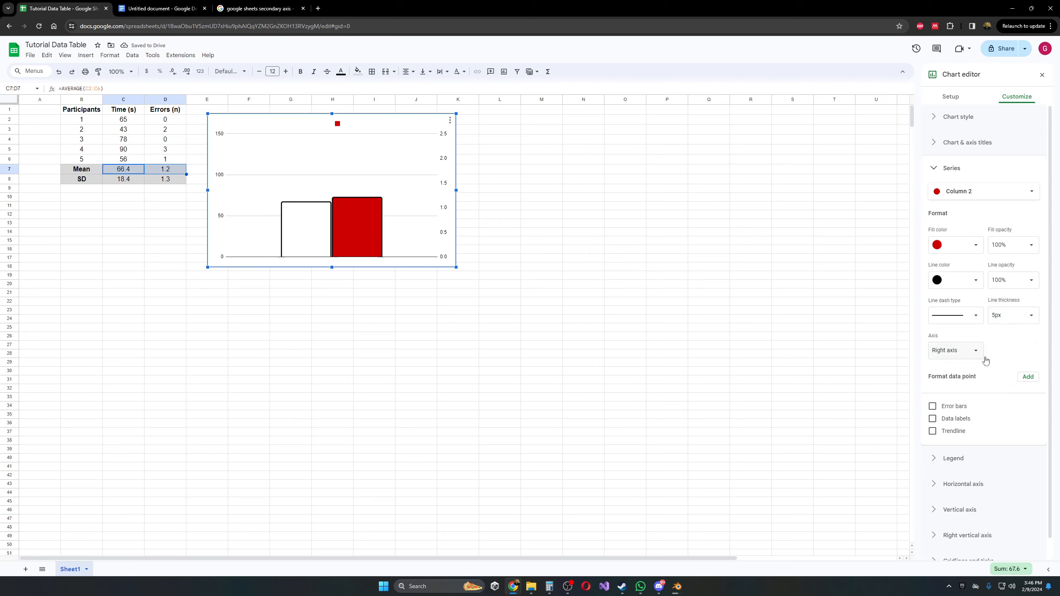
click(974, 195)
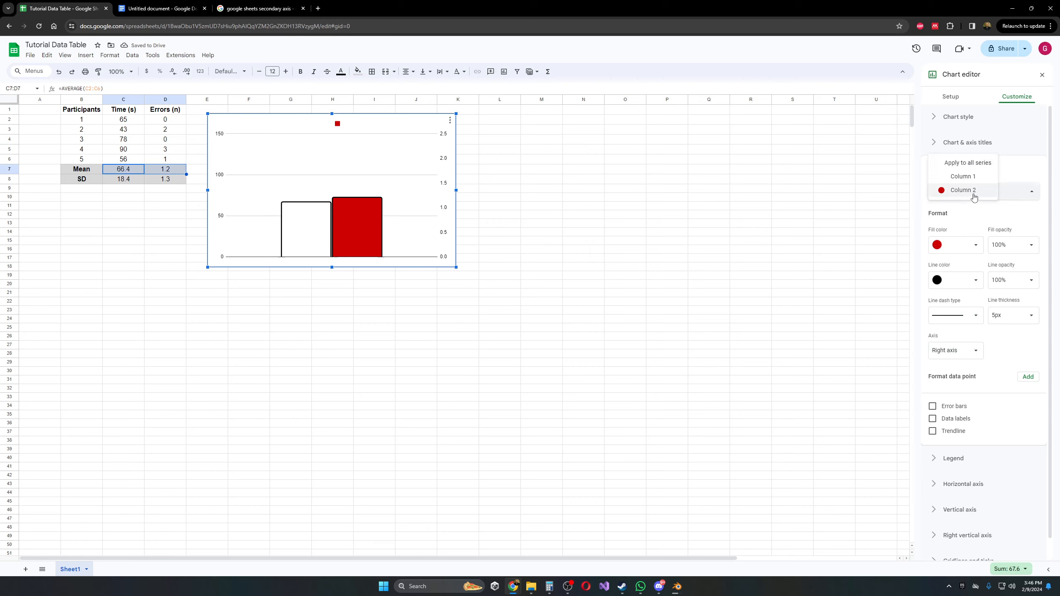
click(965, 162)
click(935, 169)
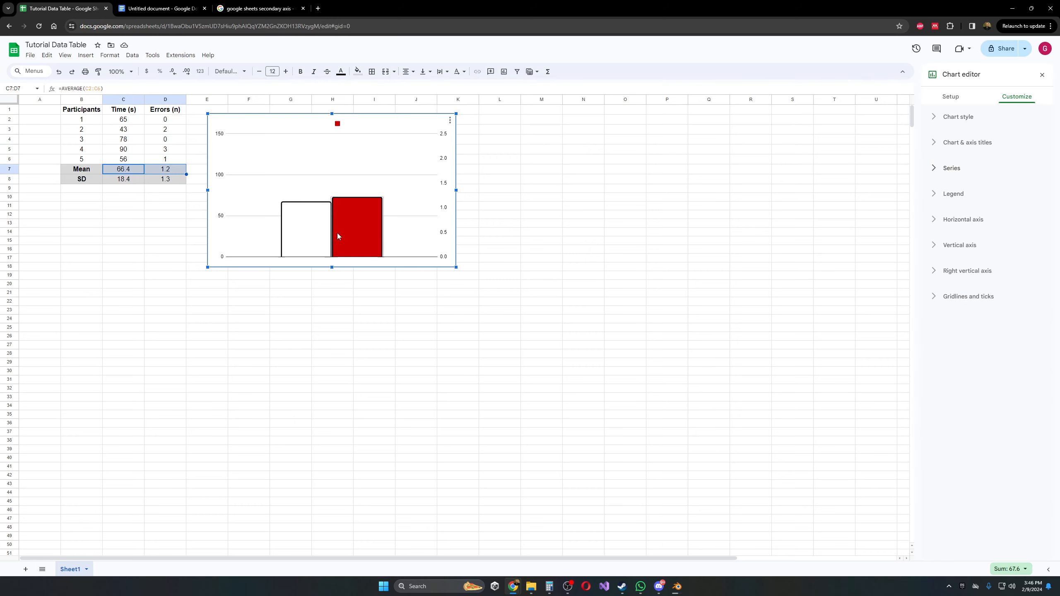
click(318, 228)
click(329, 125)
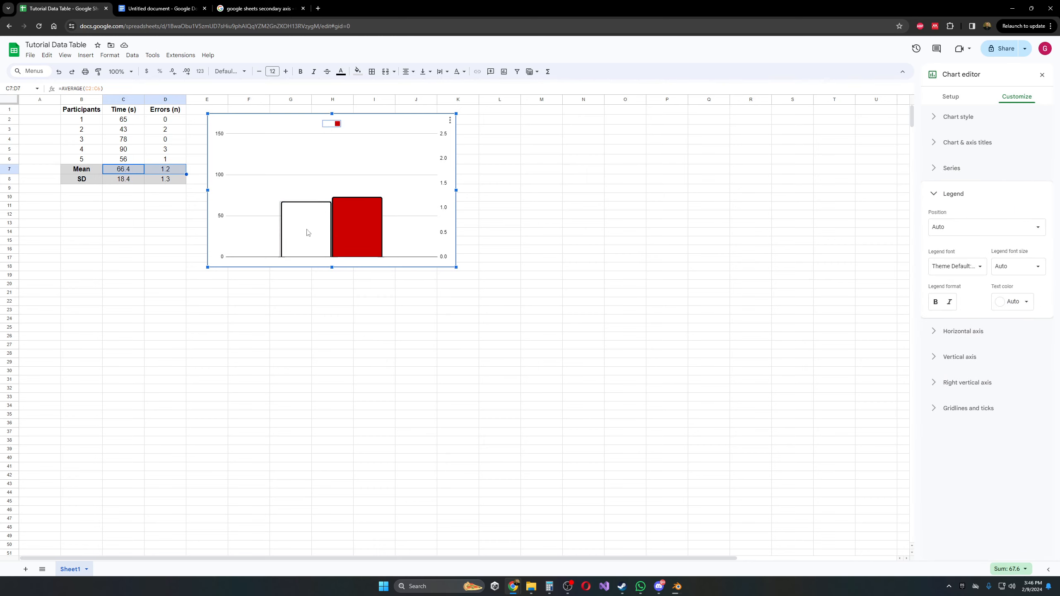
click(951, 169)
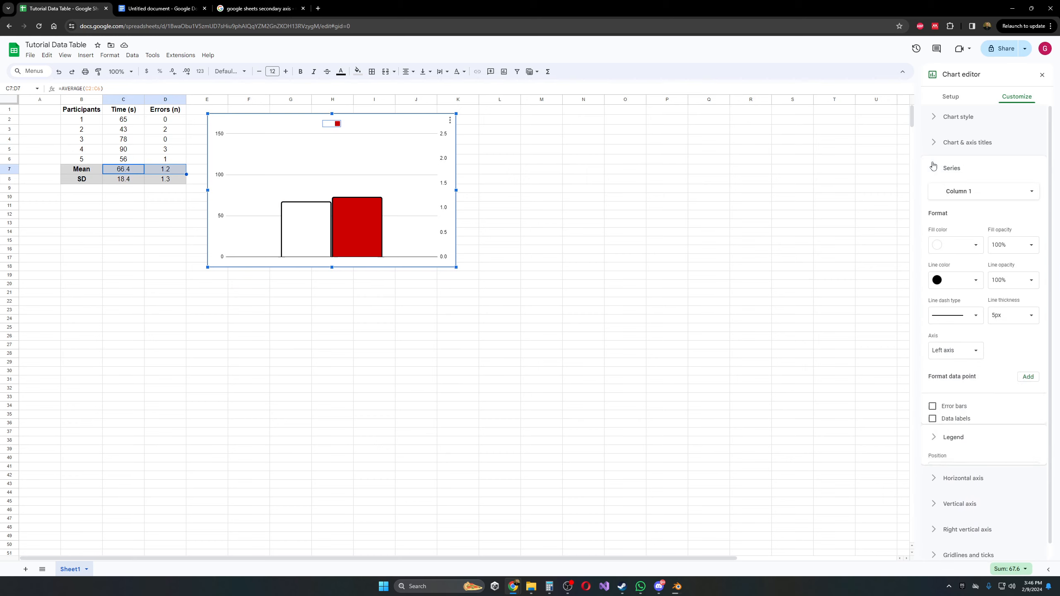
click(956, 245)
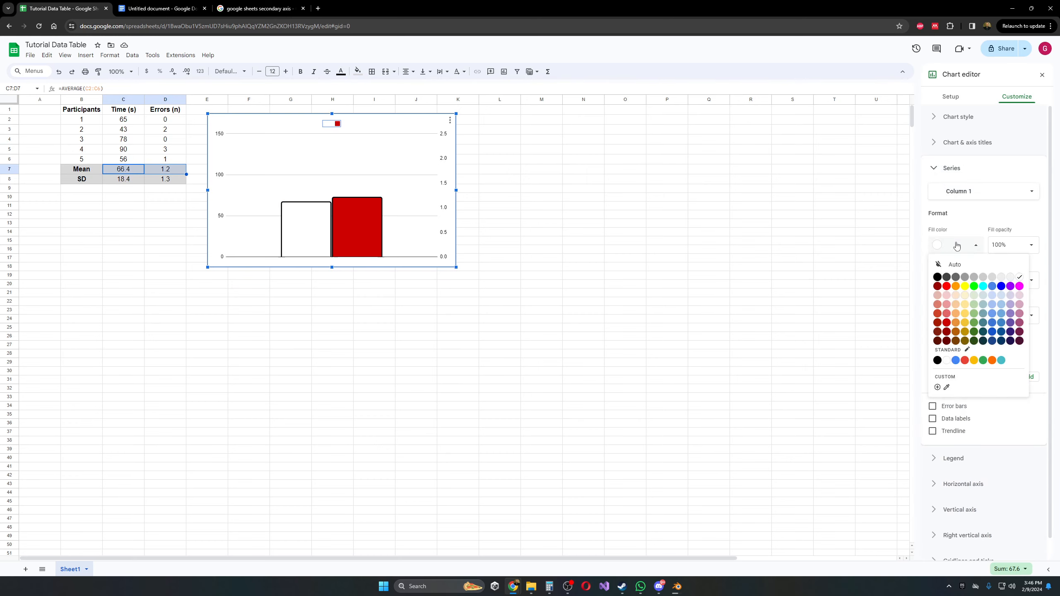
click(956, 246)
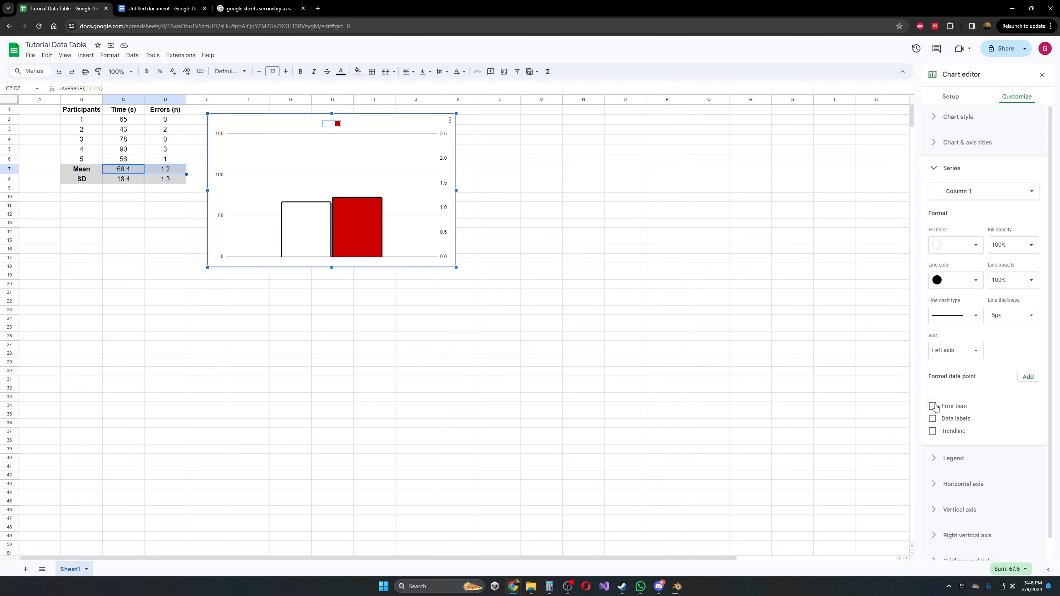
Step: Add the chart title "Test Data"
click(934, 168)
click(934, 145)
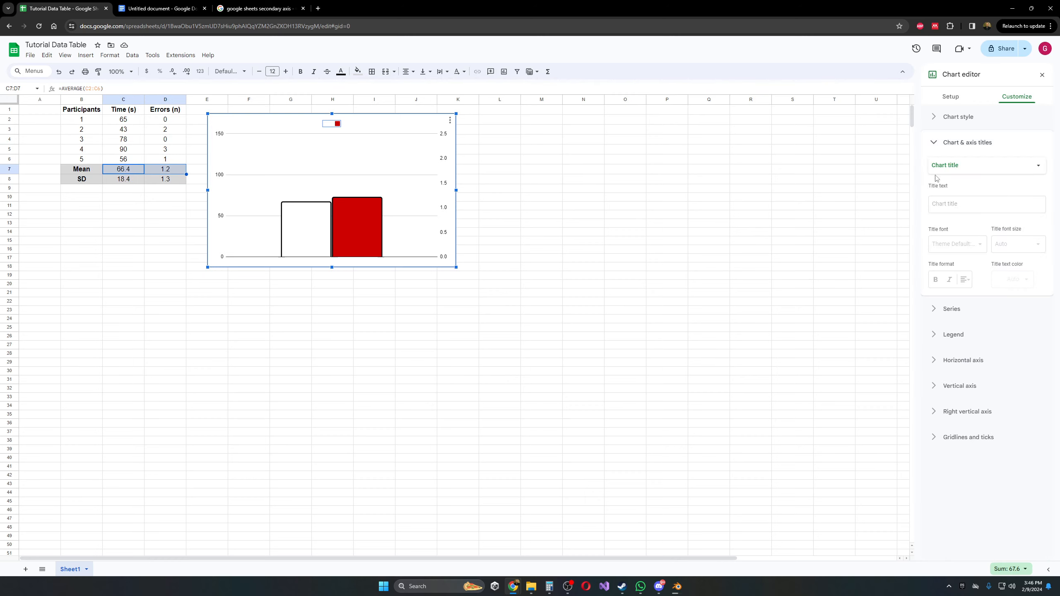
click(960, 204)
text(Test Data)
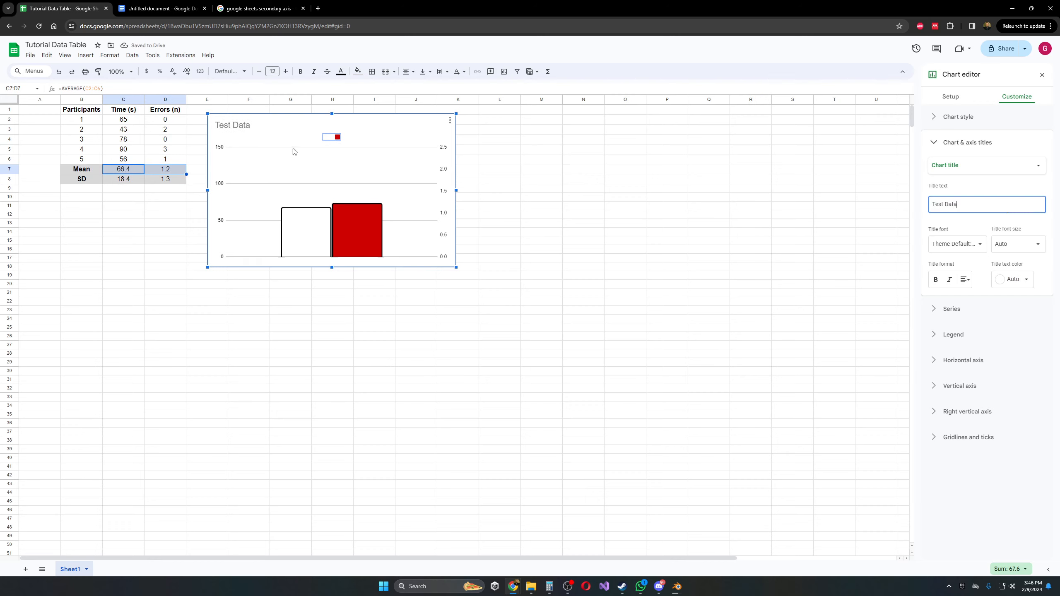
Step: Set the chart title's font to Wide and its font size to 18
click(978, 247)
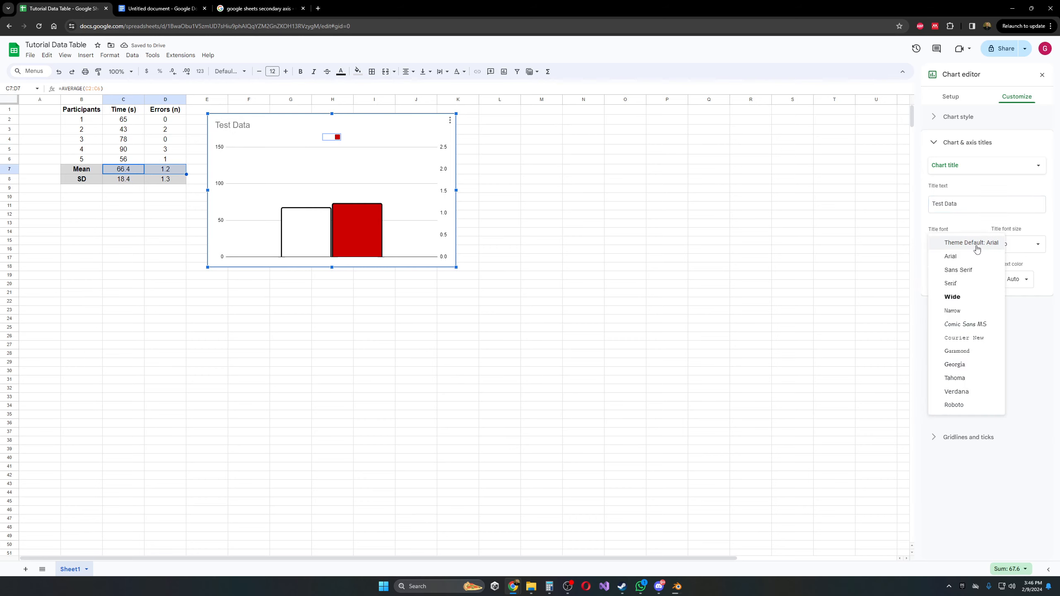
click(968, 301)
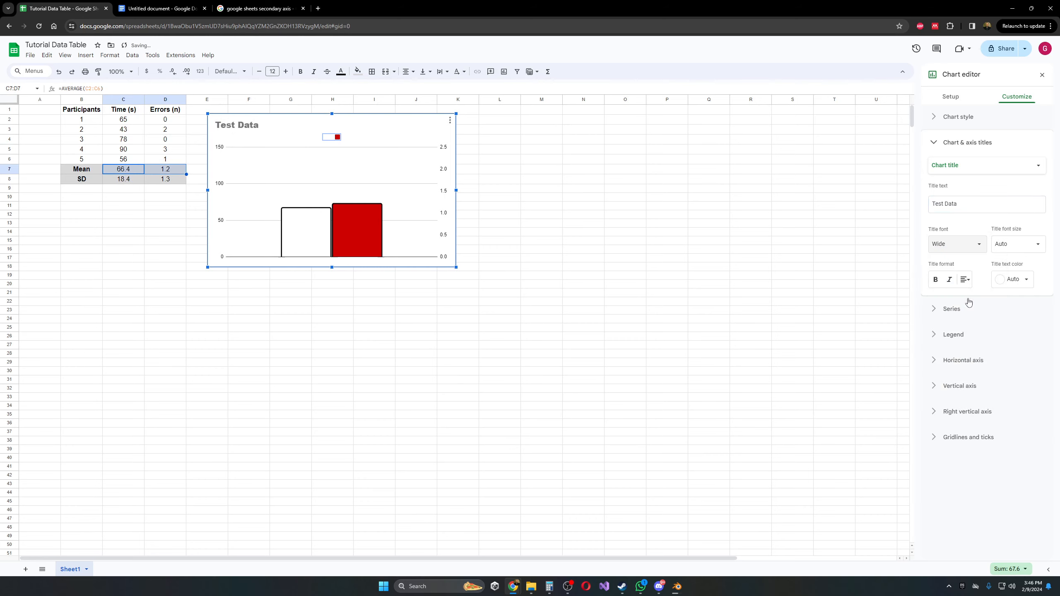
click(1015, 244)
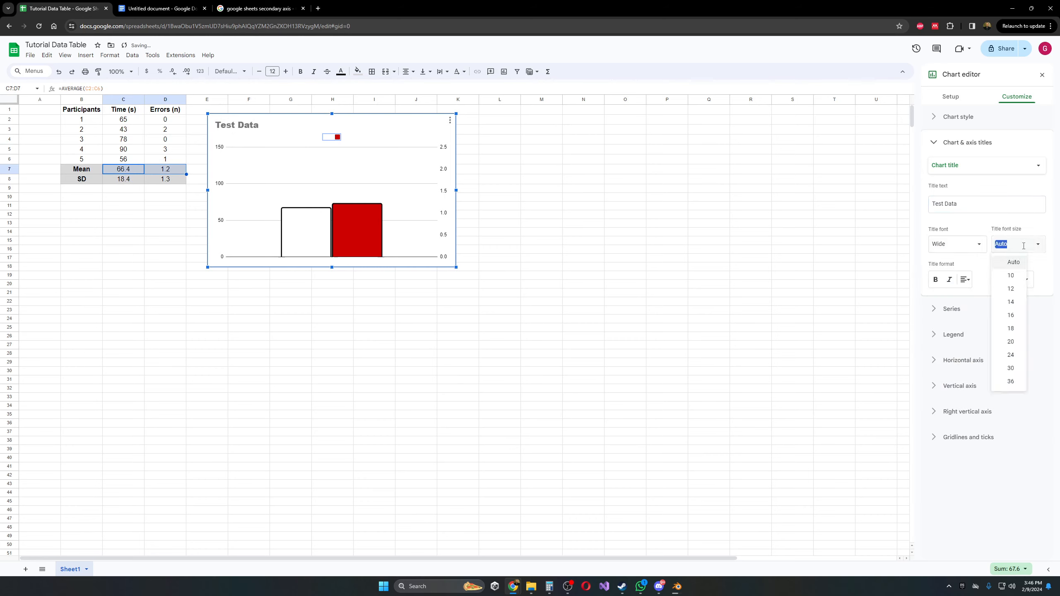
click(1015, 290)
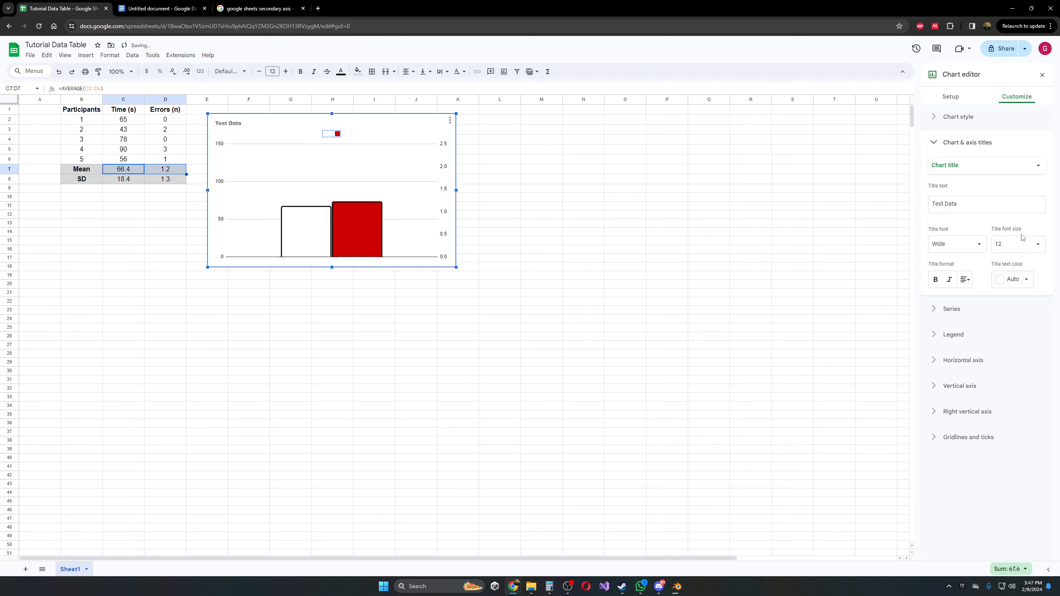
click(1012, 244)
click(1010, 329)
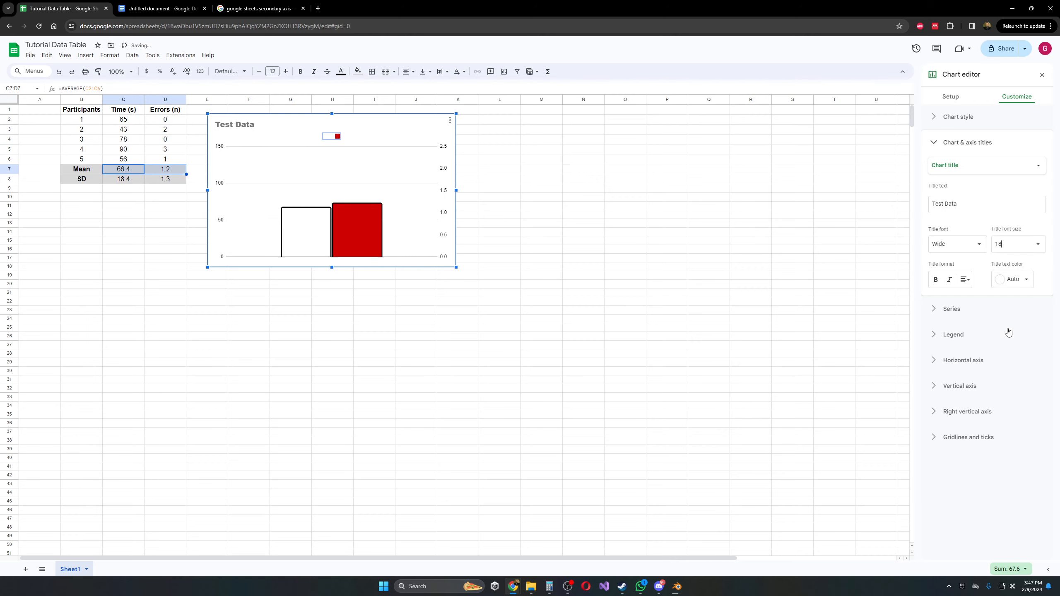
Step: Center the chart title and set its text color to black
click(935, 280)
click(949, 280)
click(949, 280)
click(964, 280)
click(977, 296)
click(1024, 284)
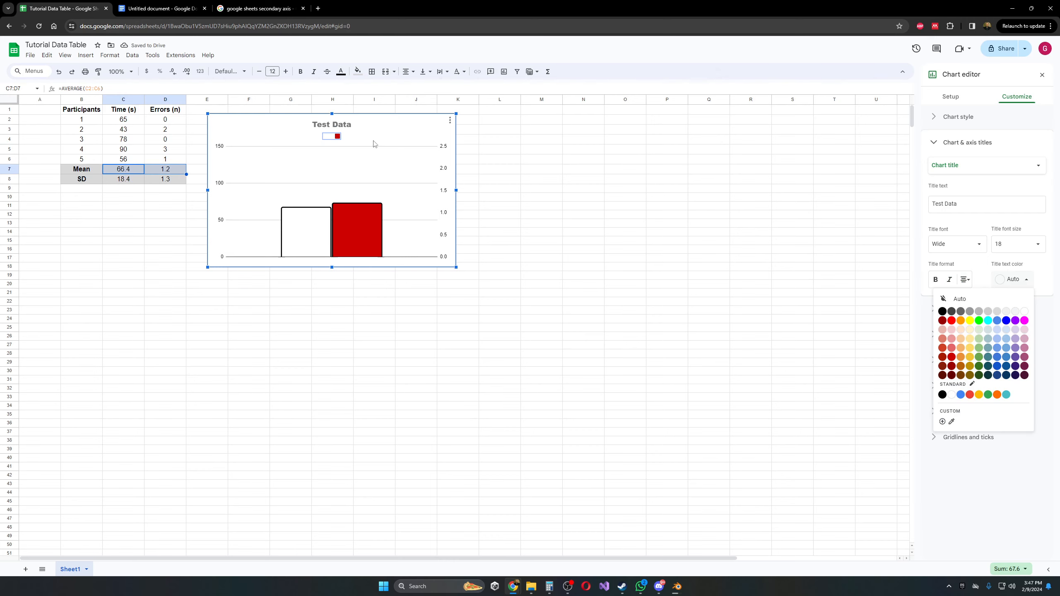
click(942, 311)
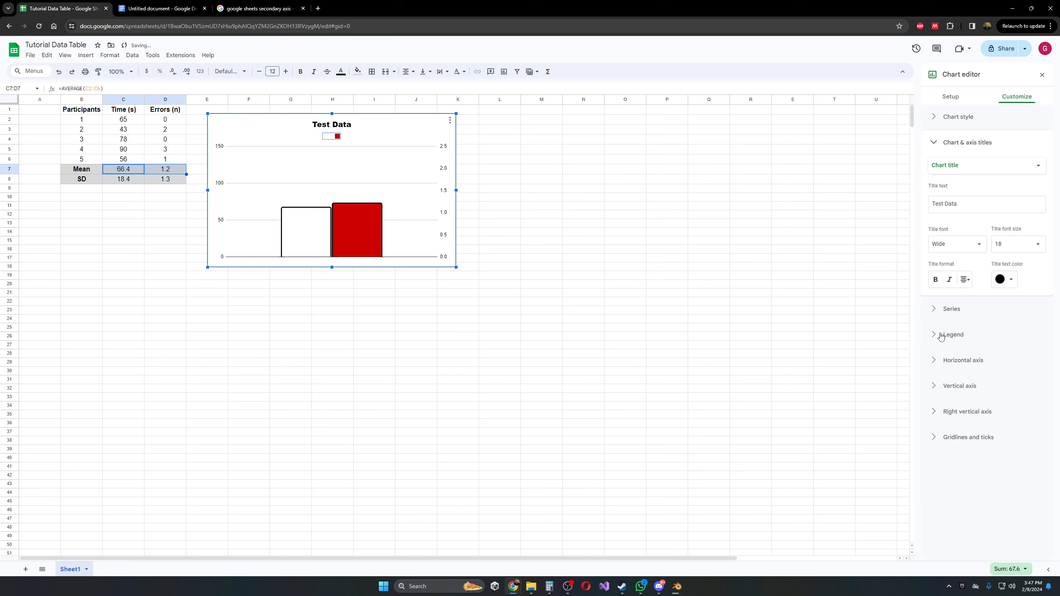
click(954, 166)
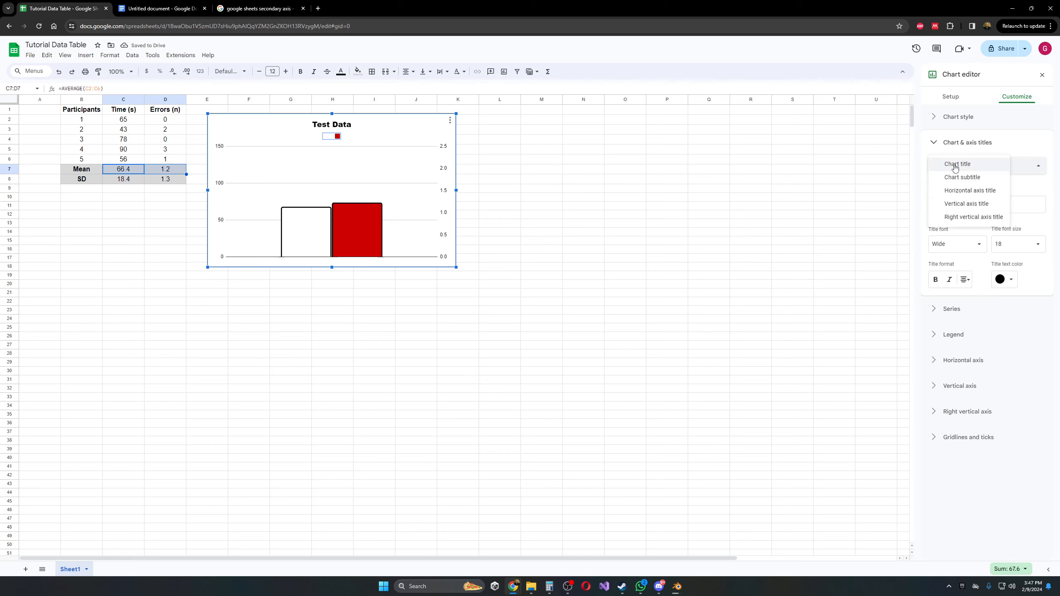
click(956, 165)
click(972, 142)
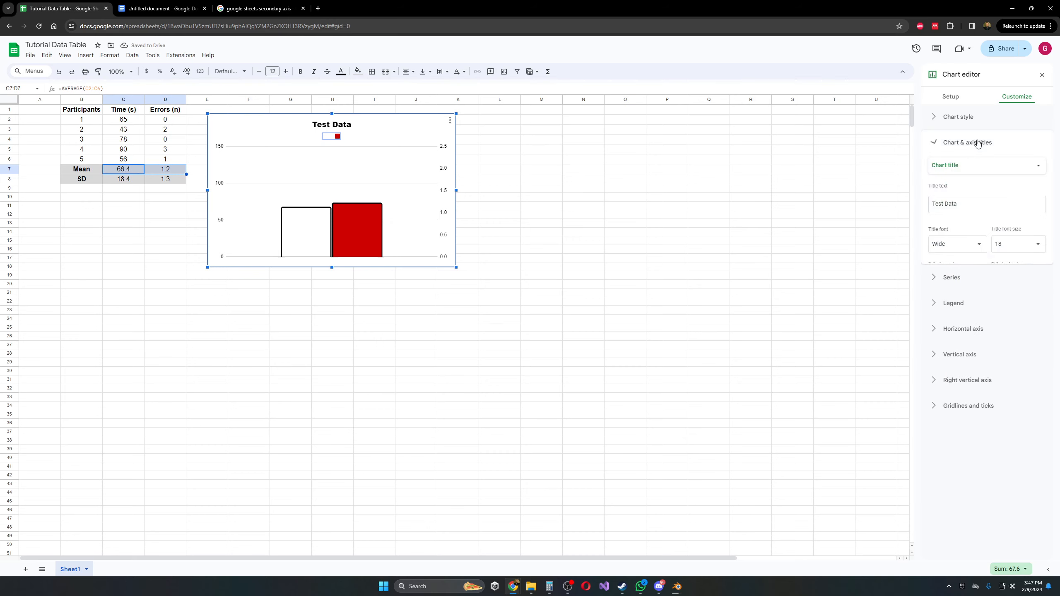
click(964, 166)
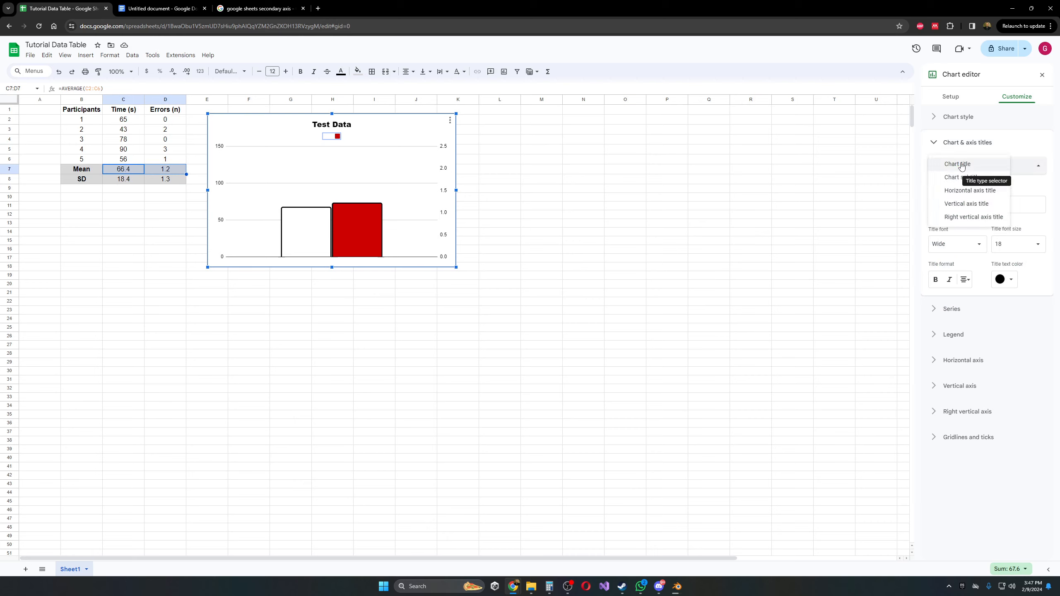
click(962, 194)
click(962, 202)
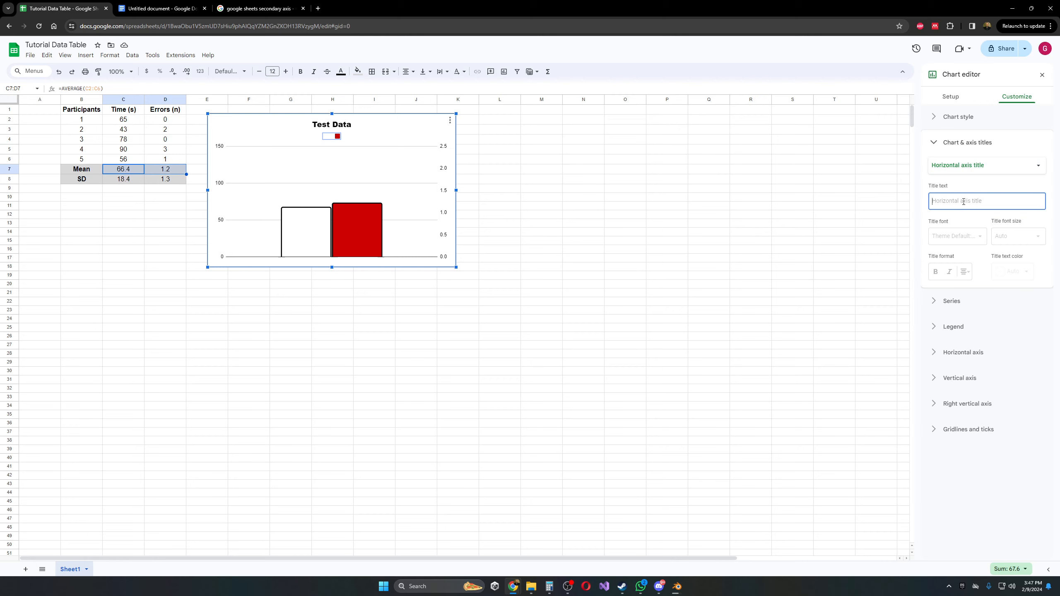
Step: Add the title "Time (s)" to the chart's left vertical axis
click(963, 168)
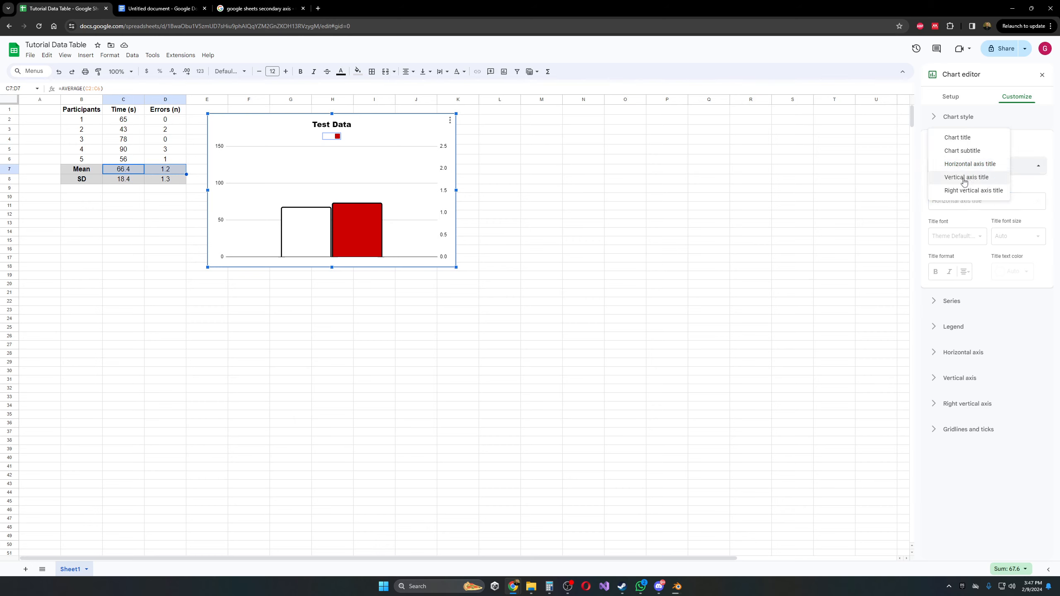
click(963, 178)
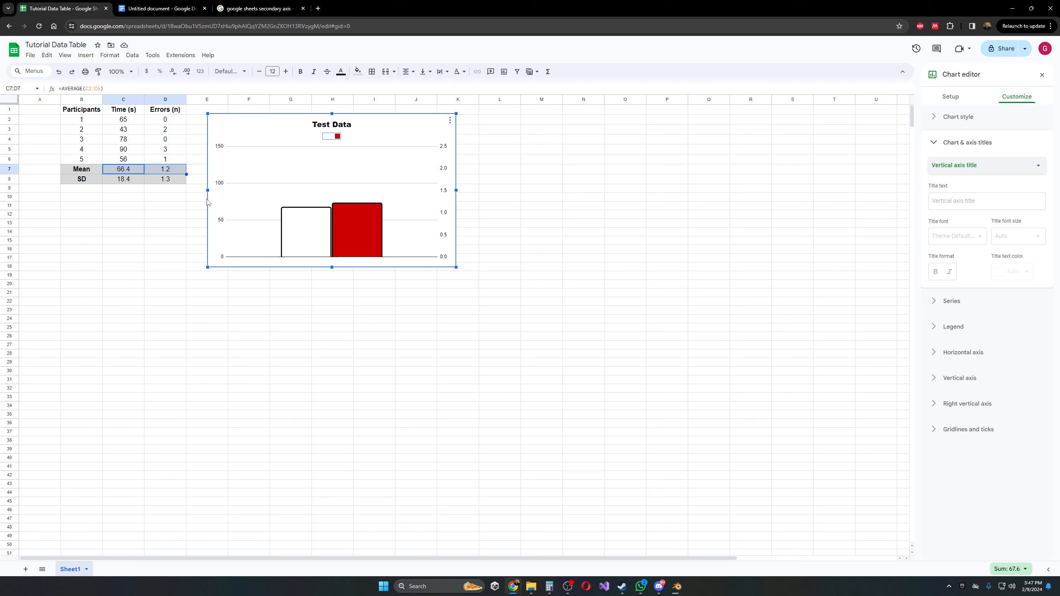
click(982, 204)
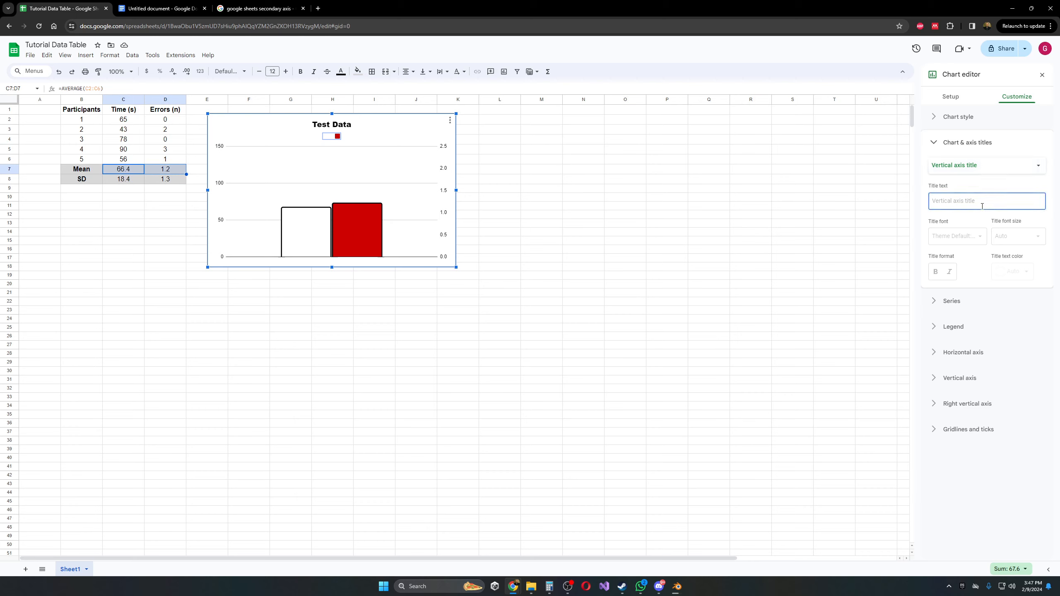
text(Time (s)
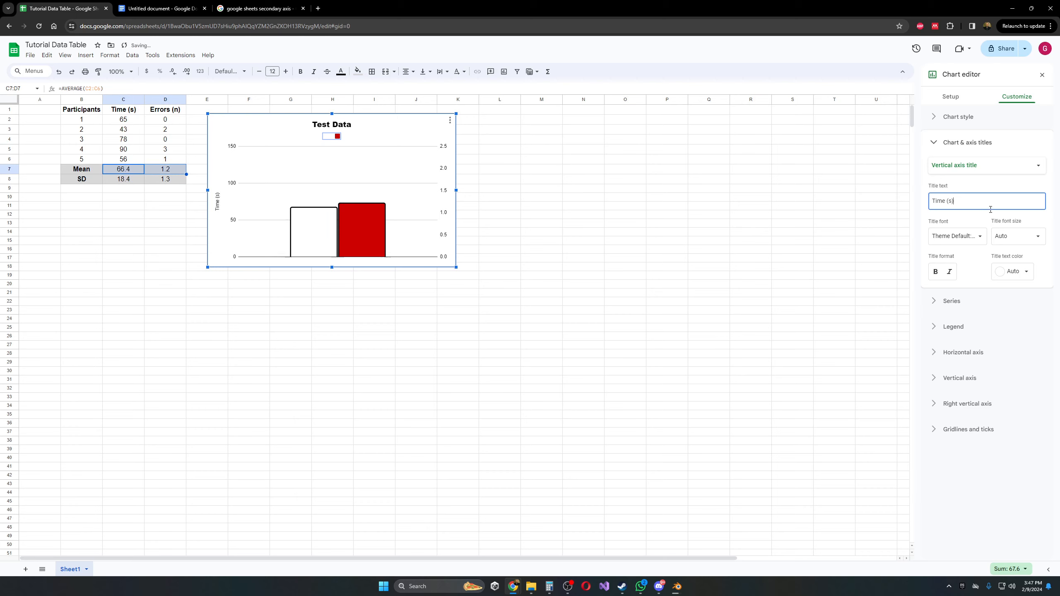
Step: Set the left vertical axis title's text color to black and its font size to 18
click(1015, 272)
click(1013, 272)
click(1013, 272)
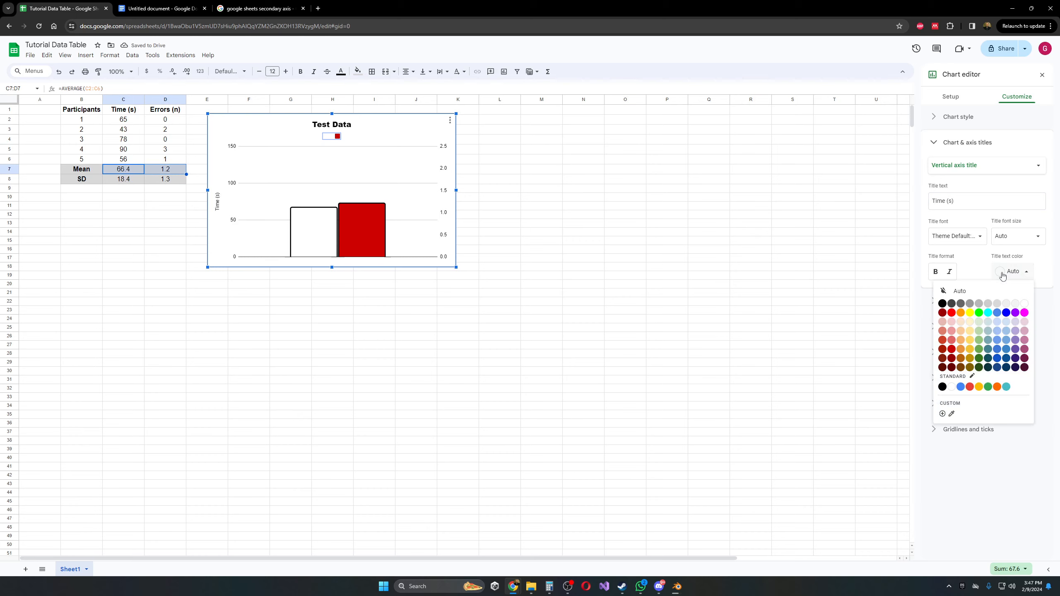
click(946, 304)
click(1013, 236)
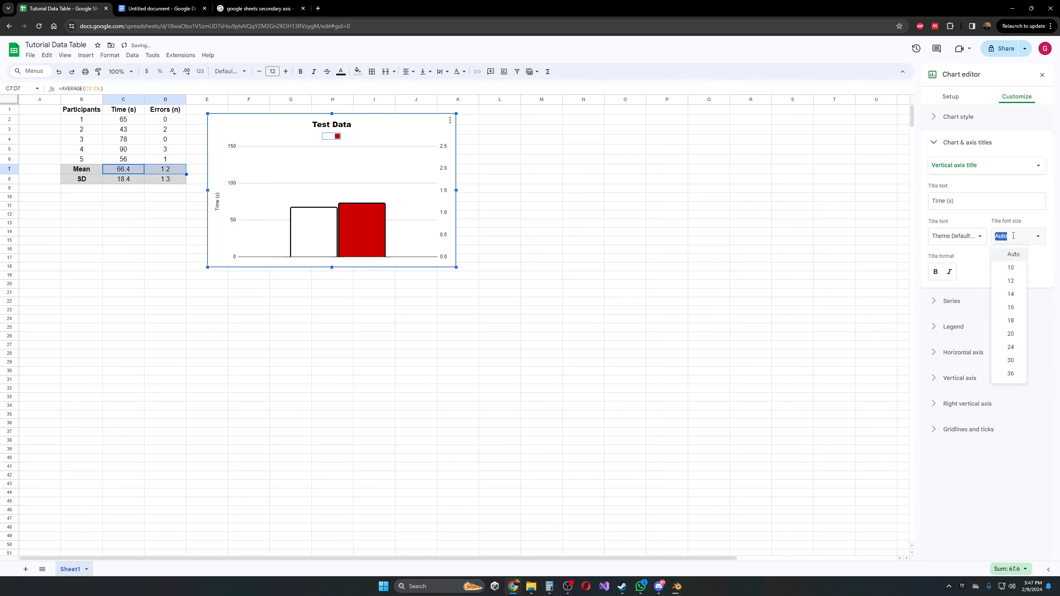
click(1010, 307)
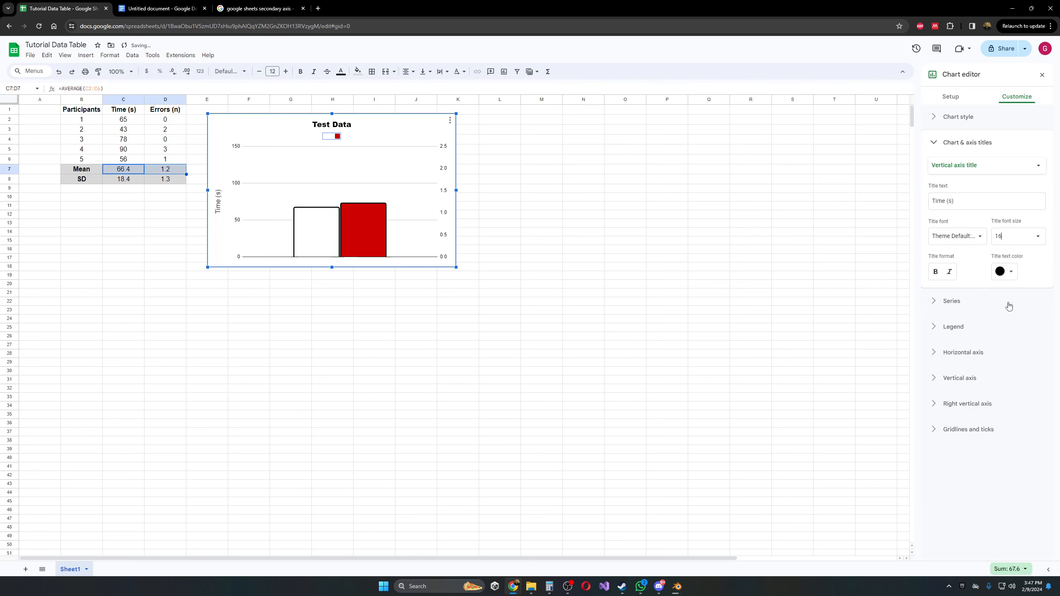
click(1014, 238)
click(1009, 320)
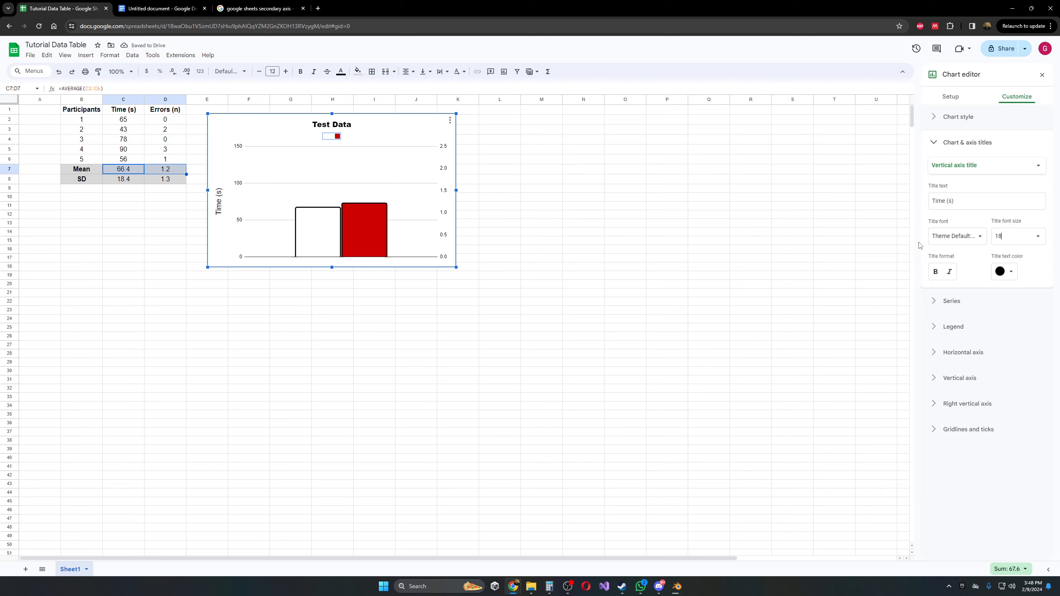
Step: Add the title "Error (n)" to the chart's right vertical axis
click(974, 165)
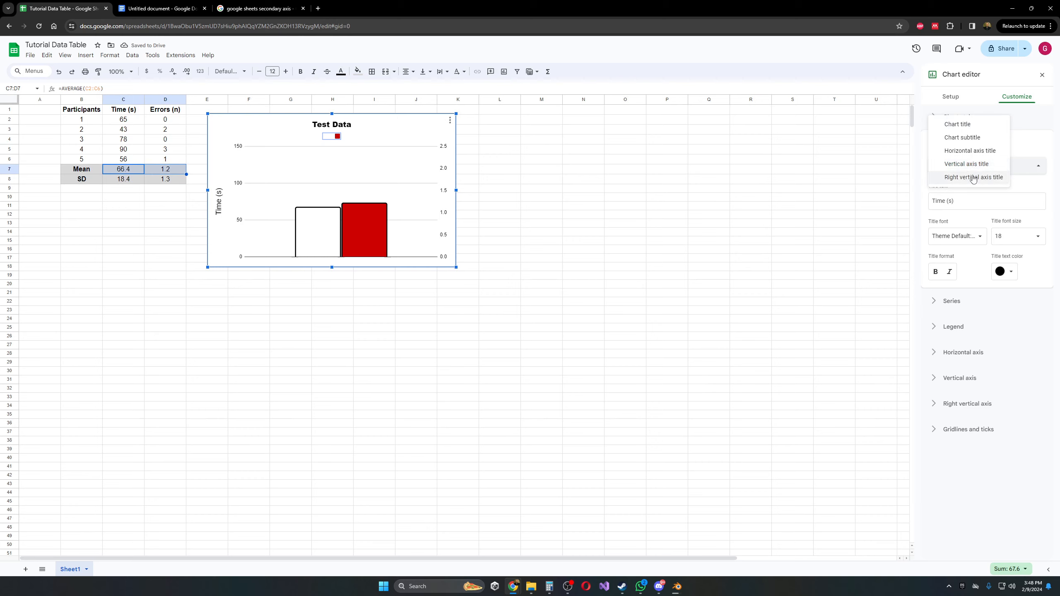
click(971, 178)
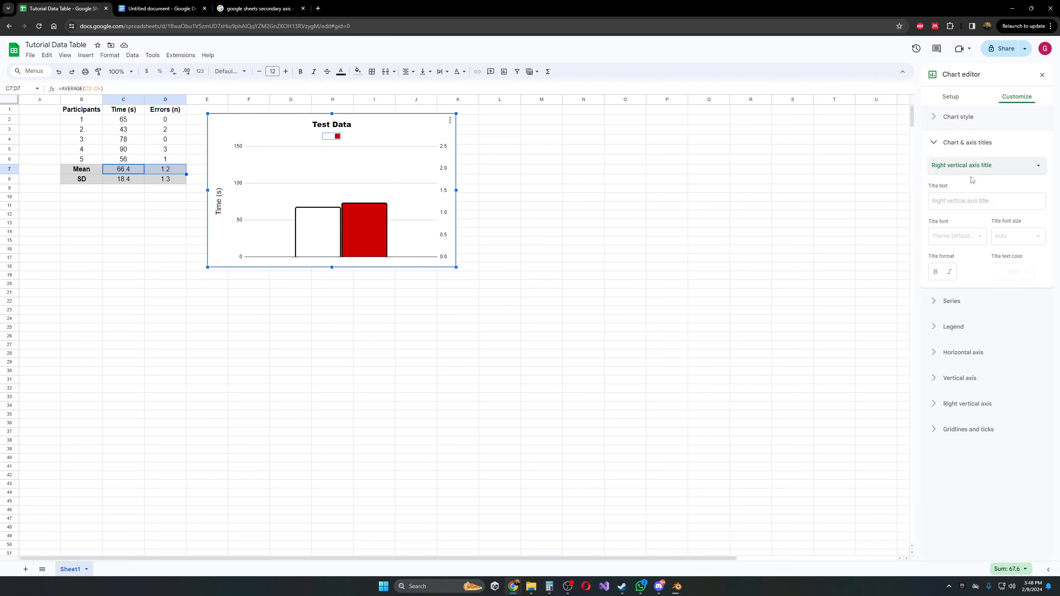
click(967, 203)
text(Erro)
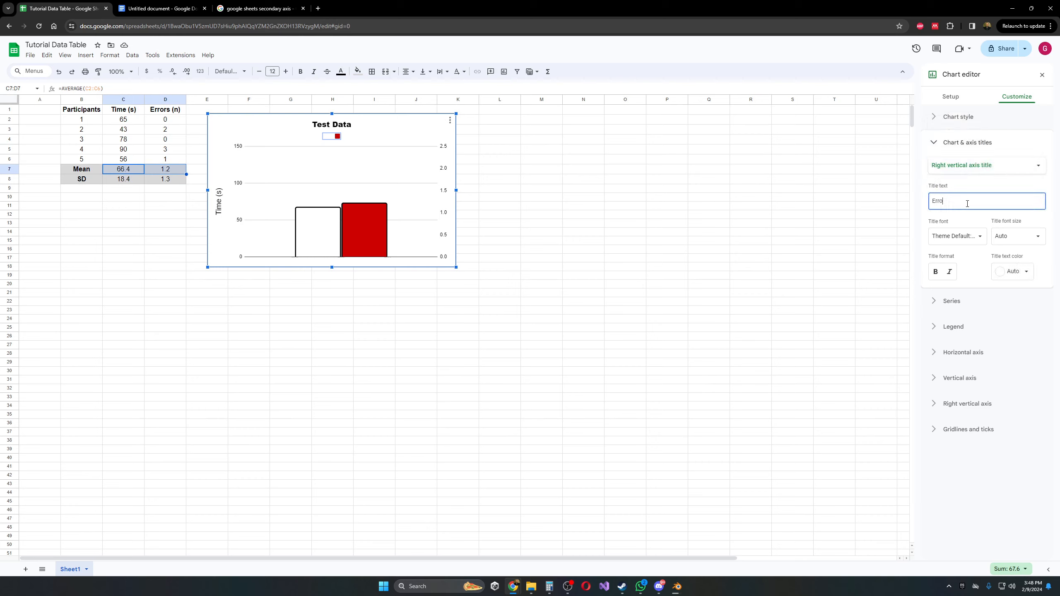
text(r (n)
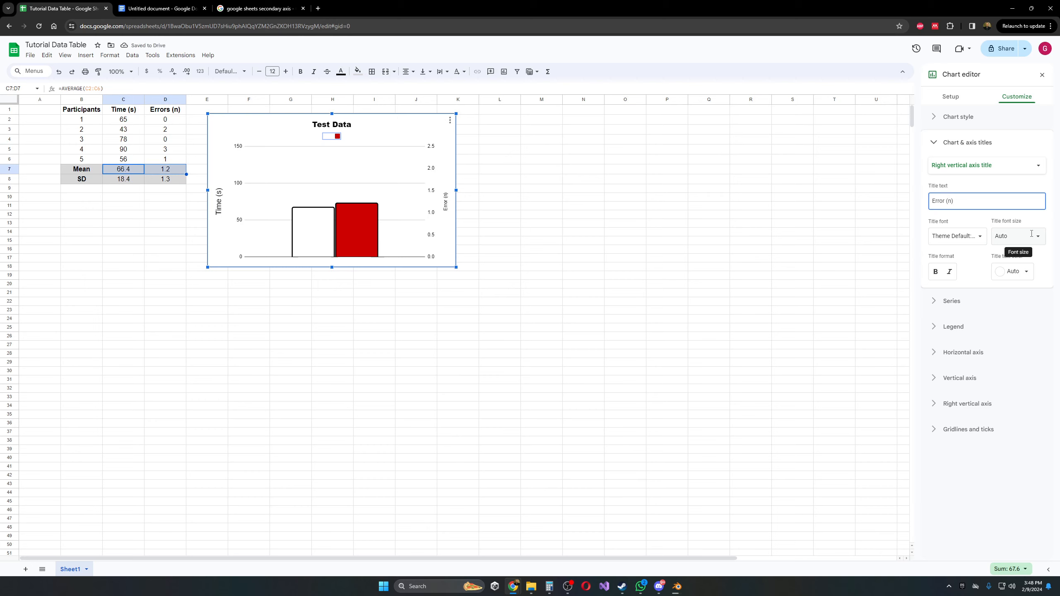
Step: Set the right vertical axis title's font size to 18 and its text color to black
click(1018, 241)
click(1011, 321)
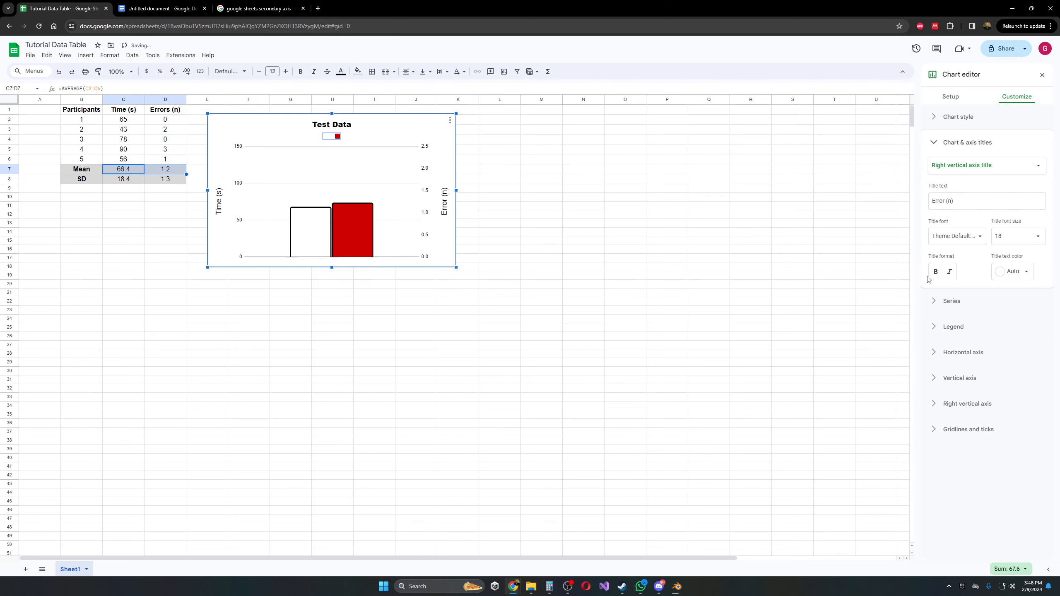
click(1013, 272)
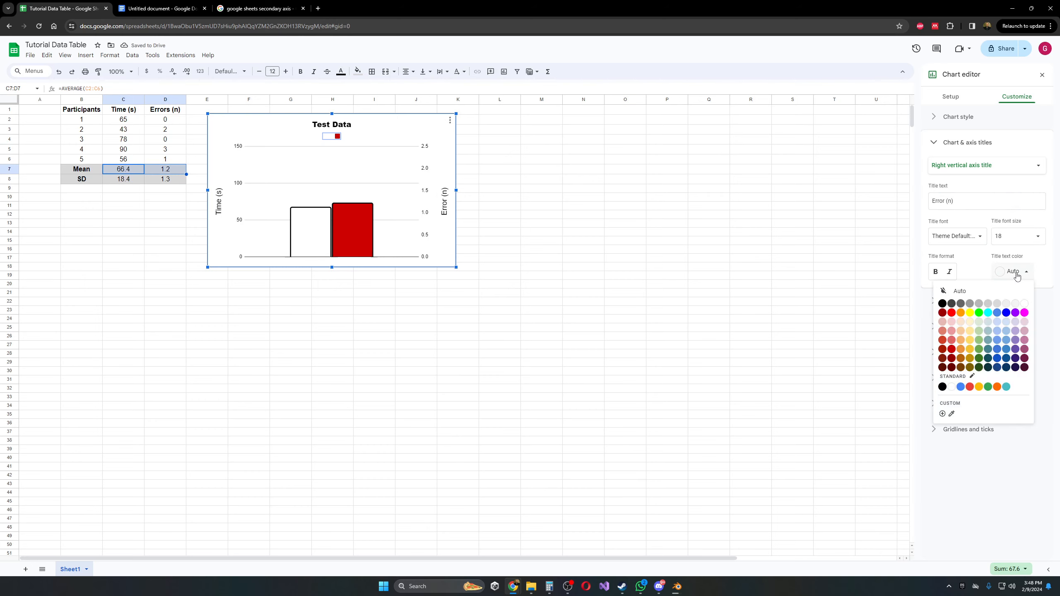
click(938, 305)
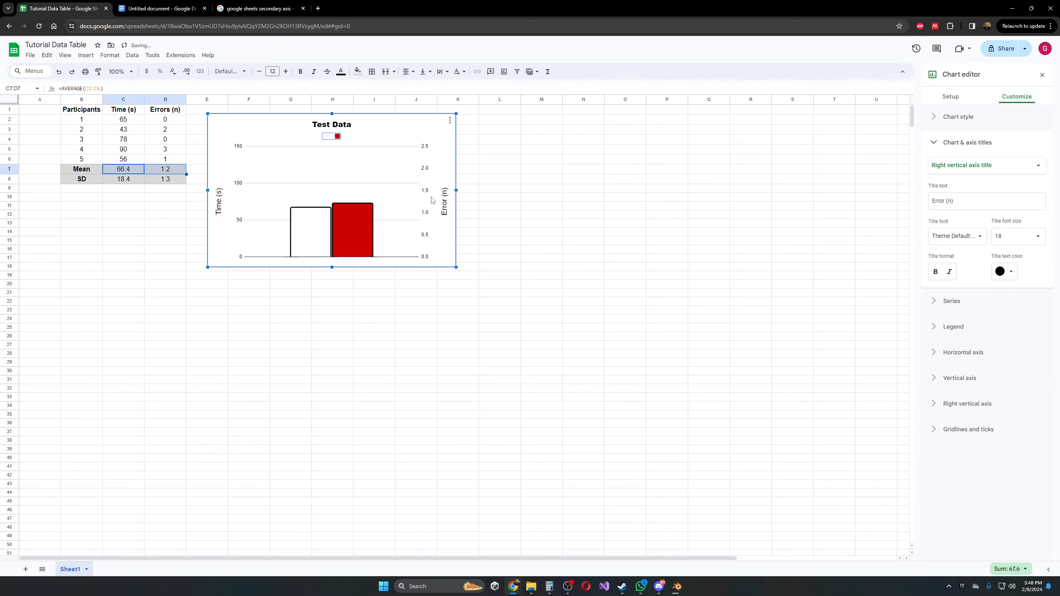
Step: Move the chart down and to the right so that it starts at about cell F4
drag(244, 126, 288, 150)
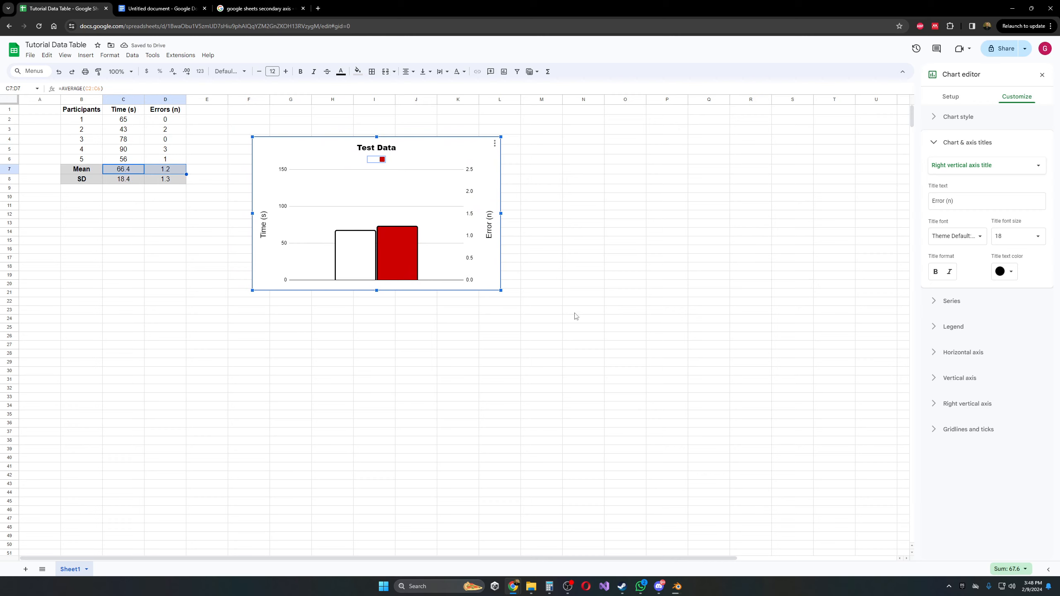
click(936, 143)
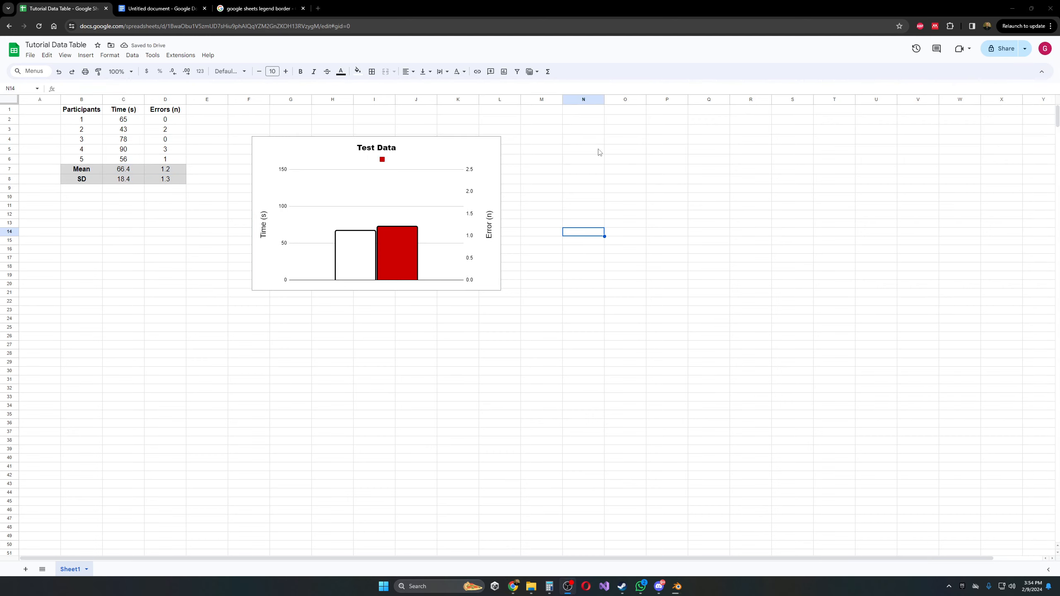
Step: Try orange and light gray as the chart's background color
click(422, 154)
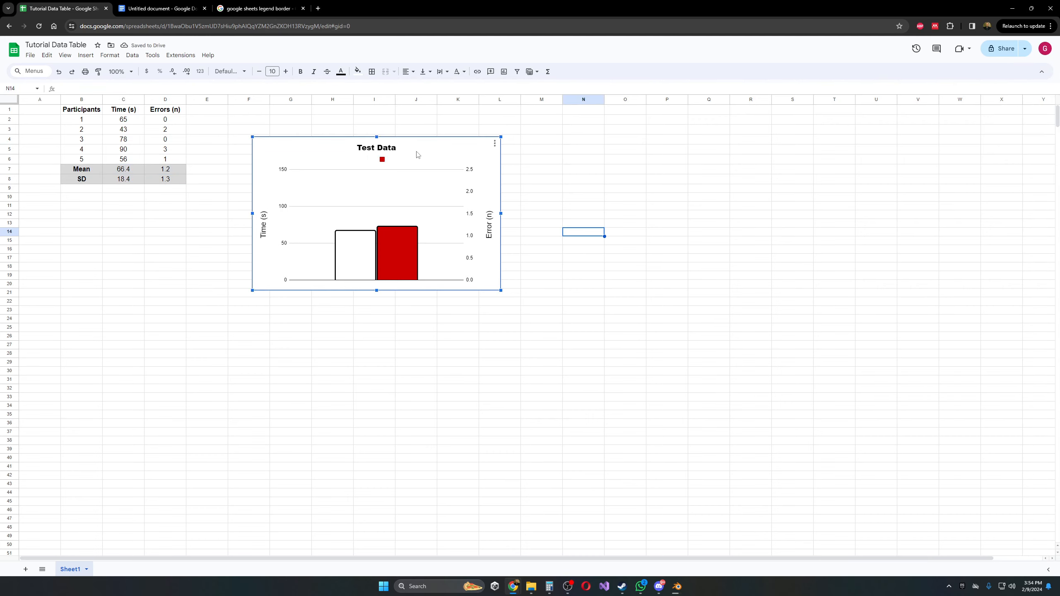
mouse_move(357, 259)
double_click(444, 151)
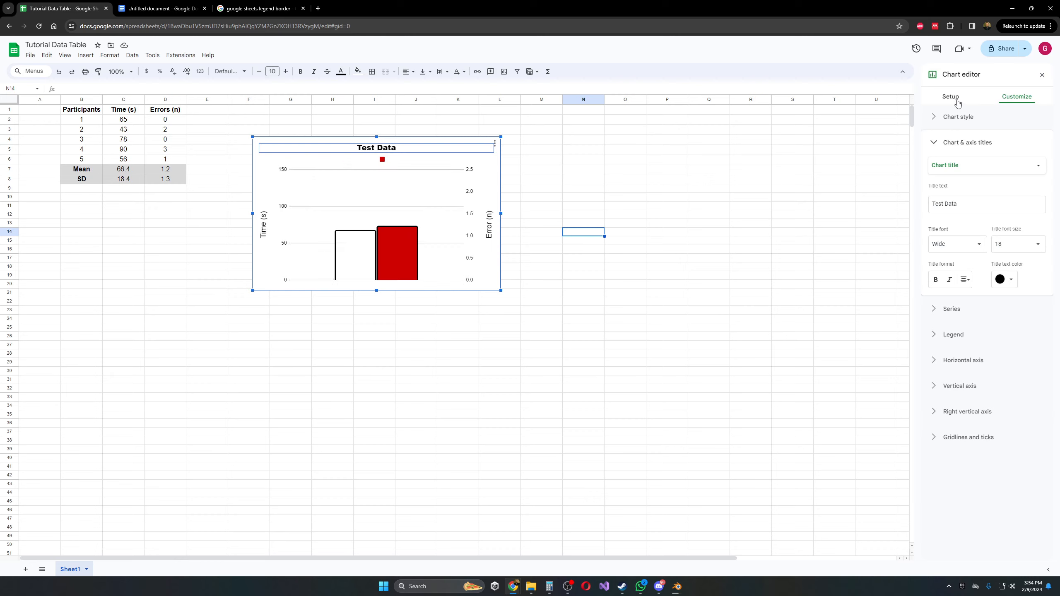
click(961, 166)
click(961, 165)
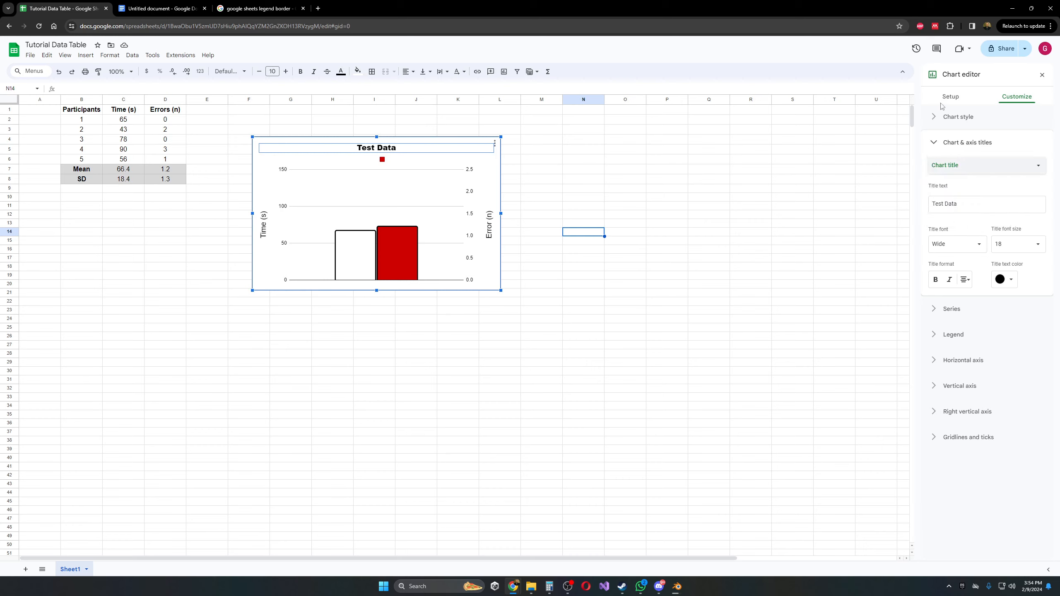
click(955, 118)
click(954, 156)
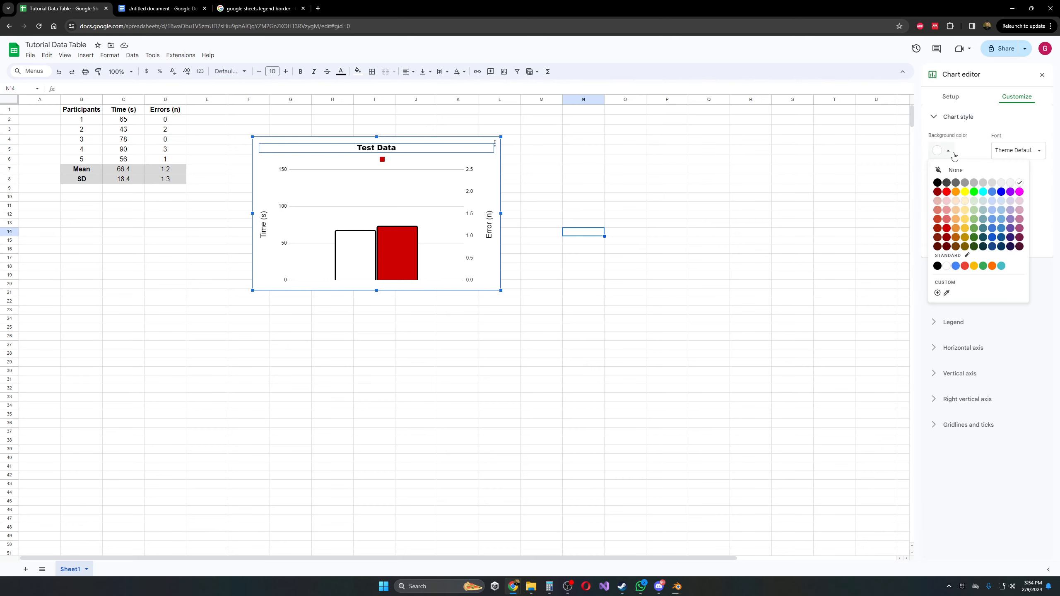
click(956, 193)
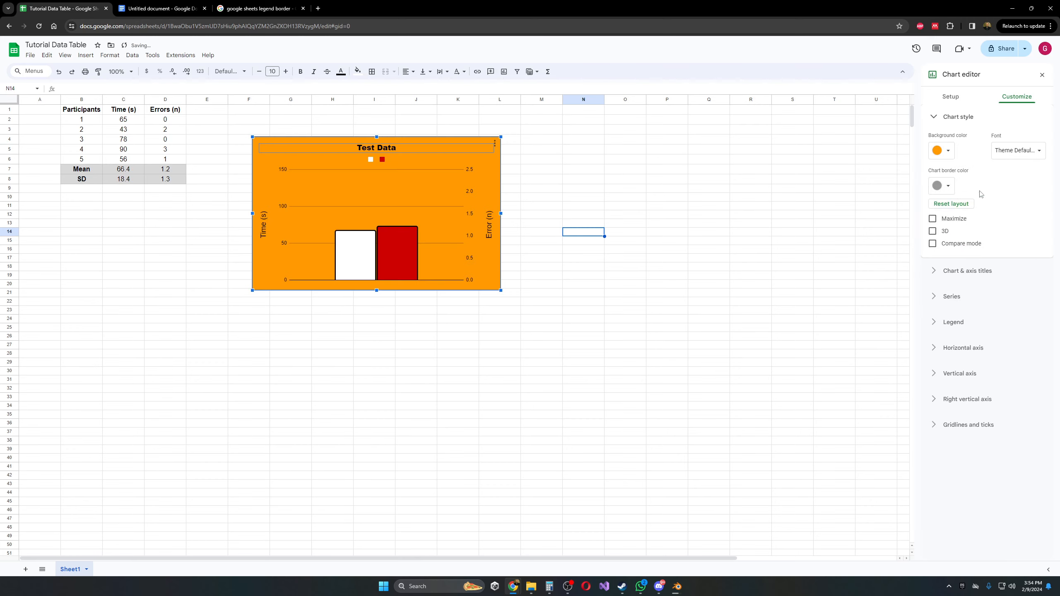
click(950, 152)
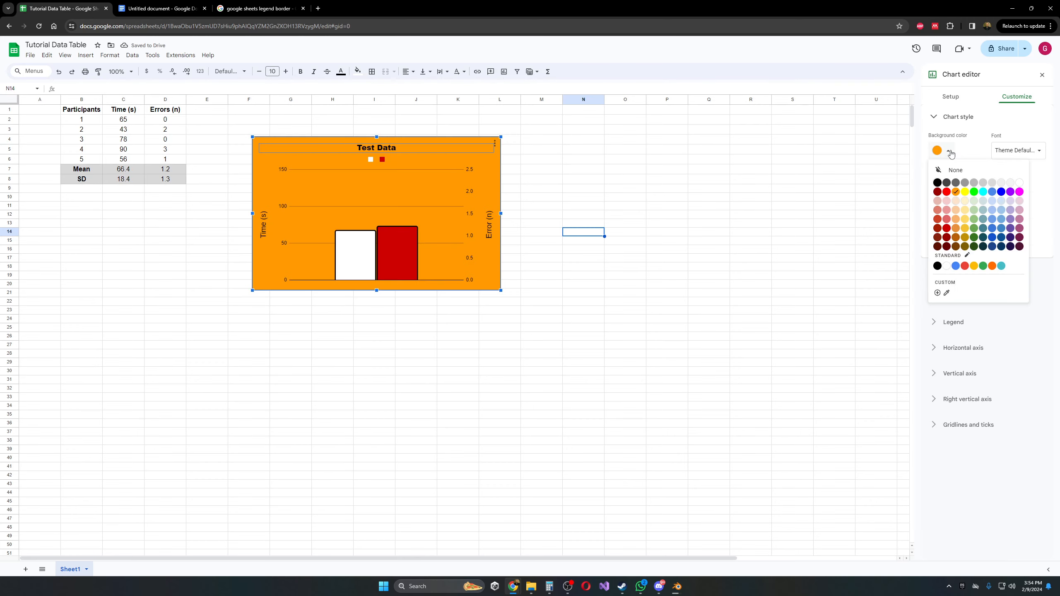
click(993, 184)
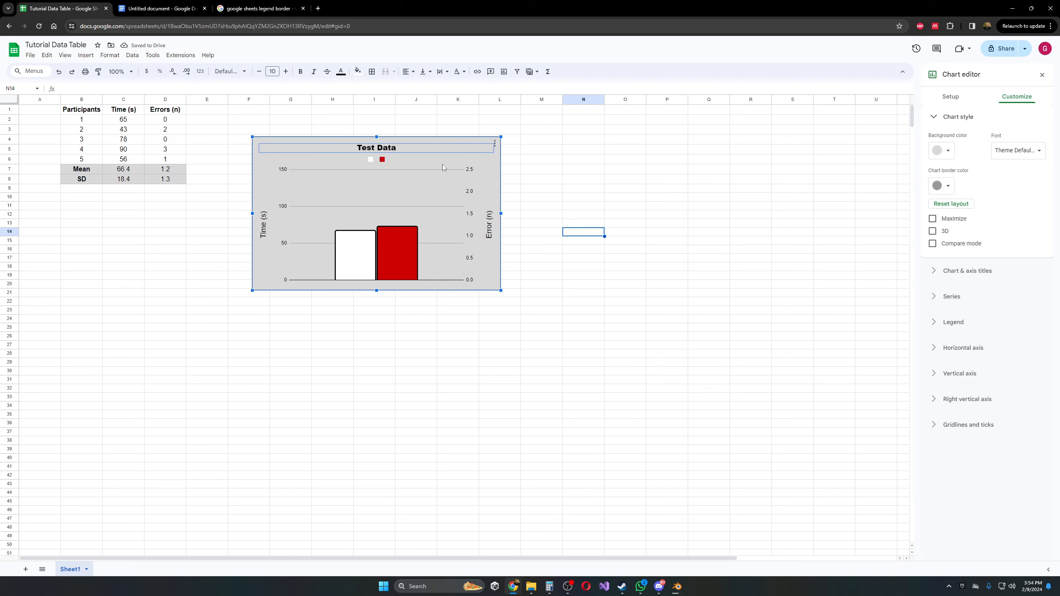
Step: Try a lighter gray chart background, and reset the background color to white
click(947, 150)
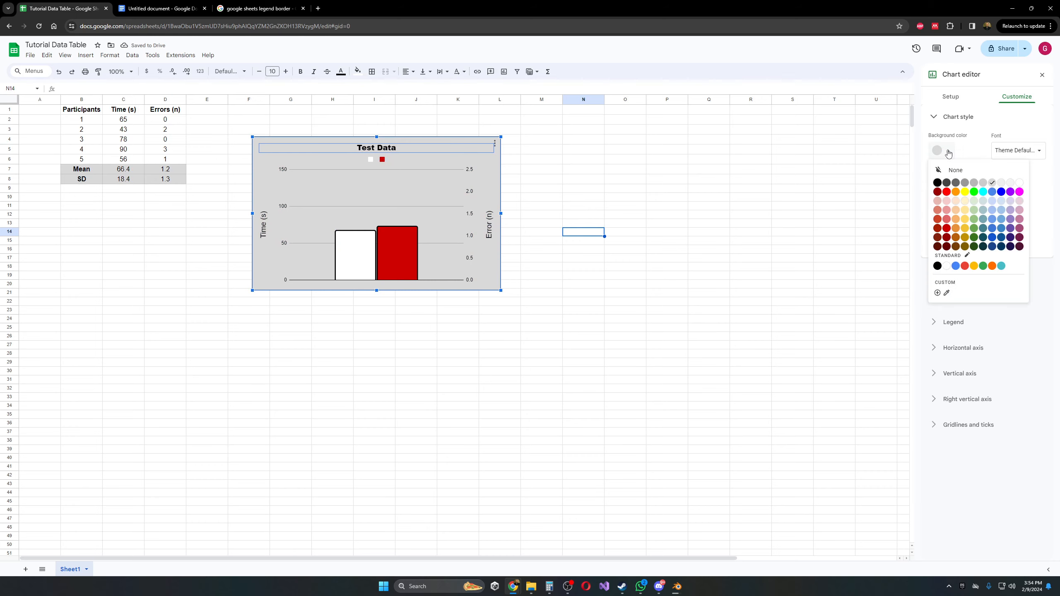
click(1004, 187)
click(948, 151)
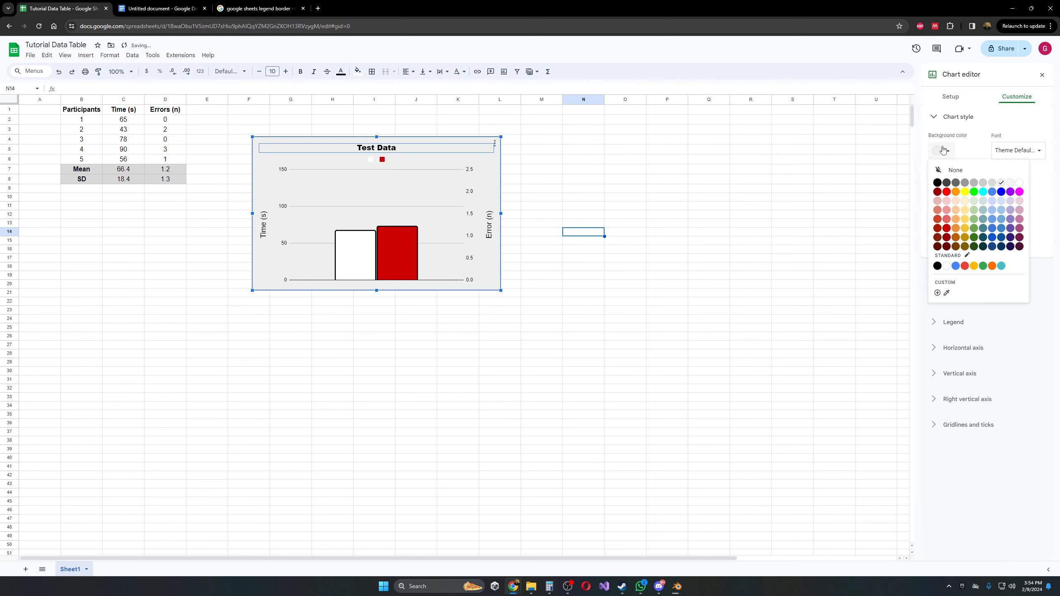
click(956, 169)
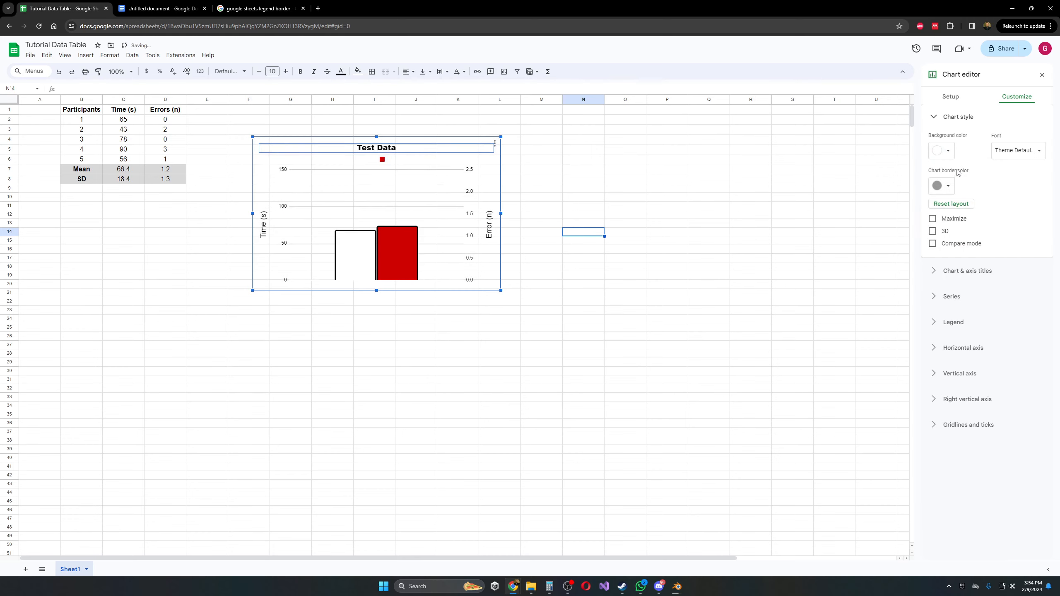
click(951, 154)
click(948, 271)
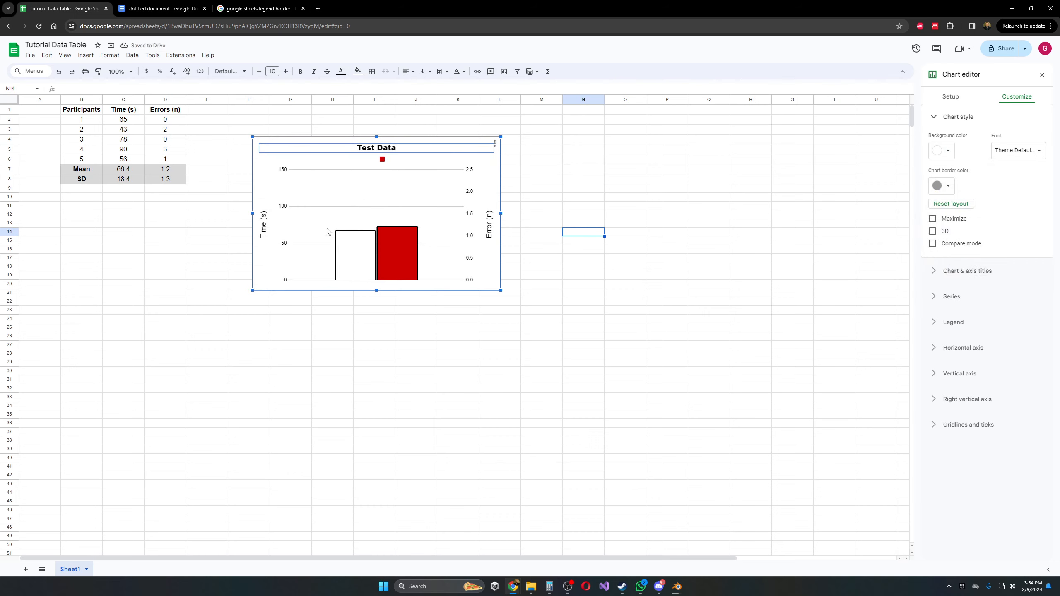
Step: Set the fill color of the white Time bar's data point to black
click(362, 252)
click(360, 252)
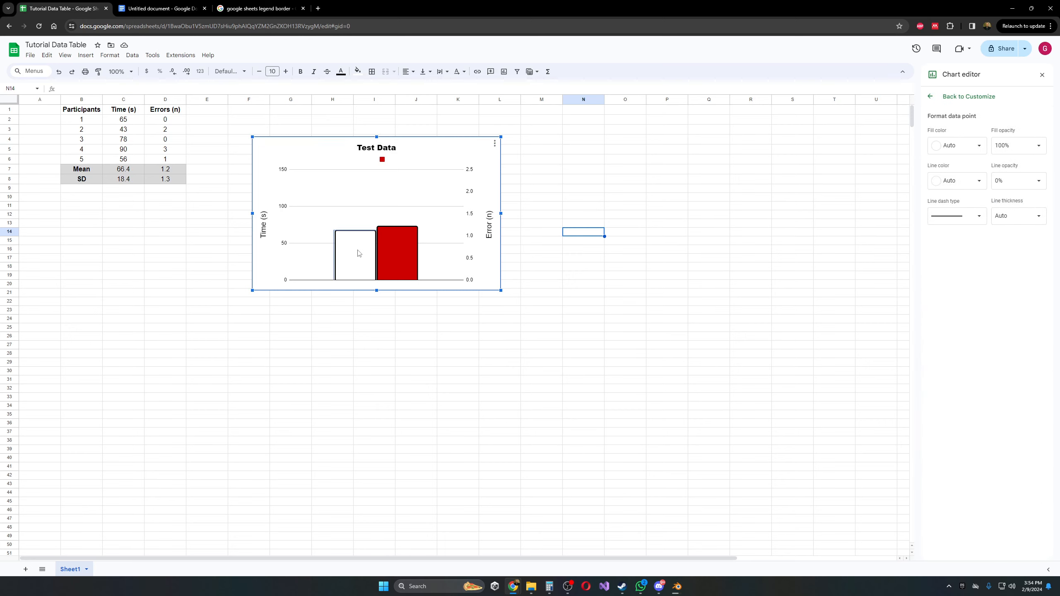
click(975, 145)
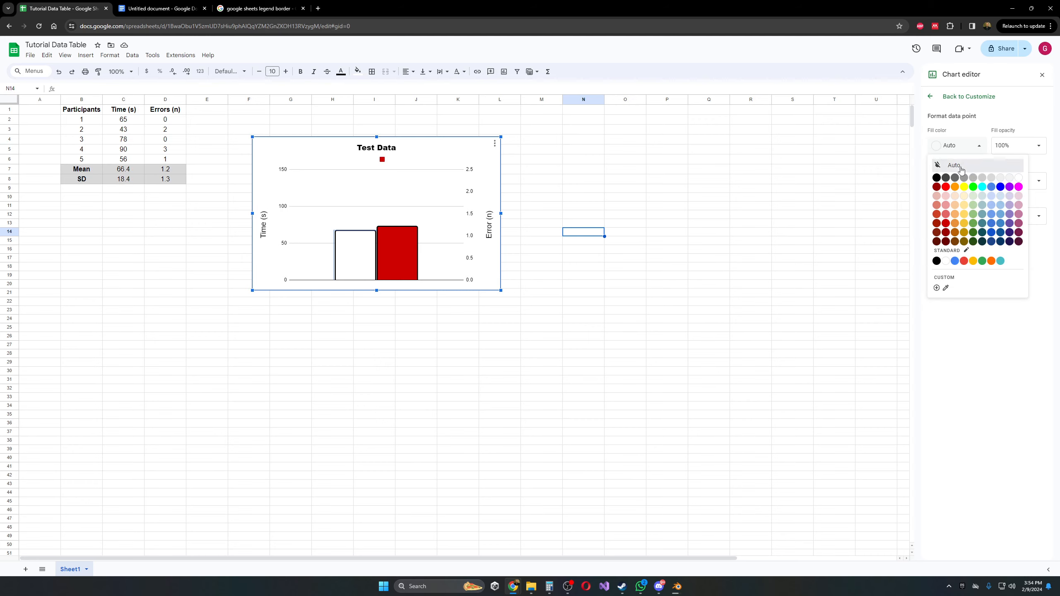
click(968, 145)
click(968, 145)
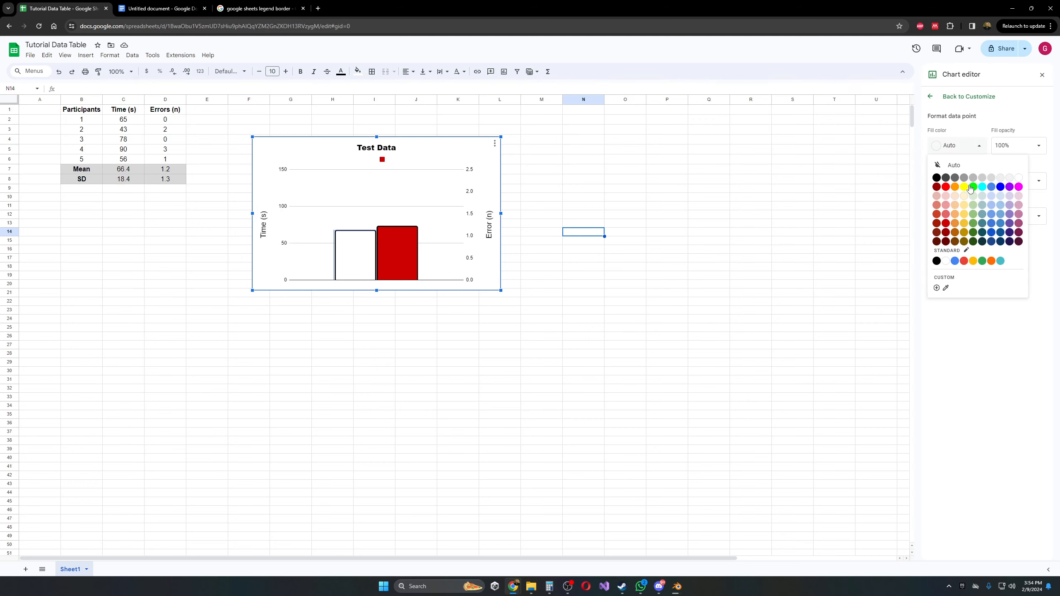
click(937, 177)
click(468, 338)
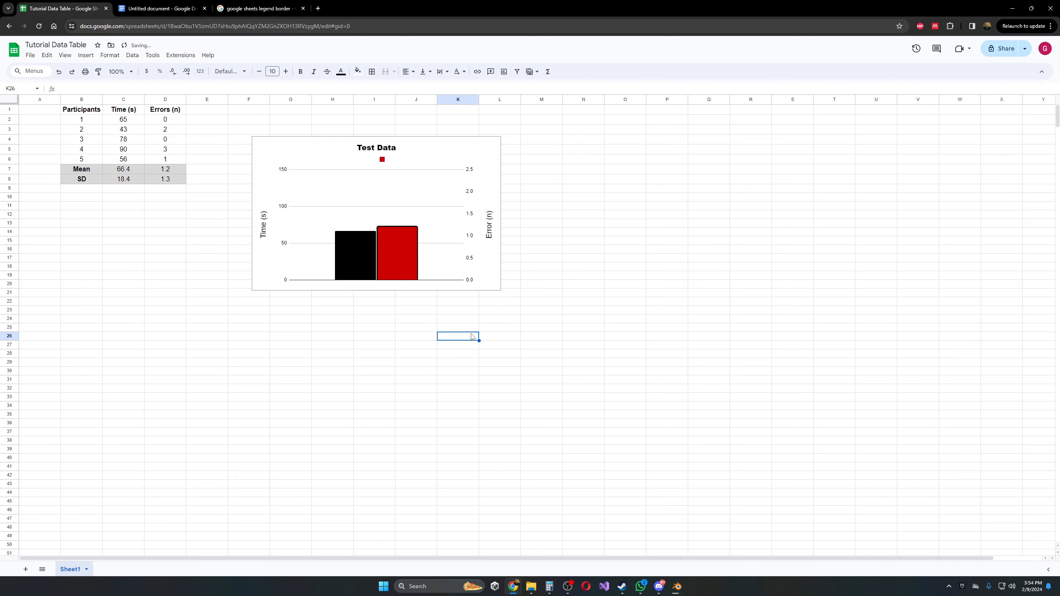
Step: Set the Column 1 series' fill color to green and its bar's data point fill color to Auto
double_click(342, 250)
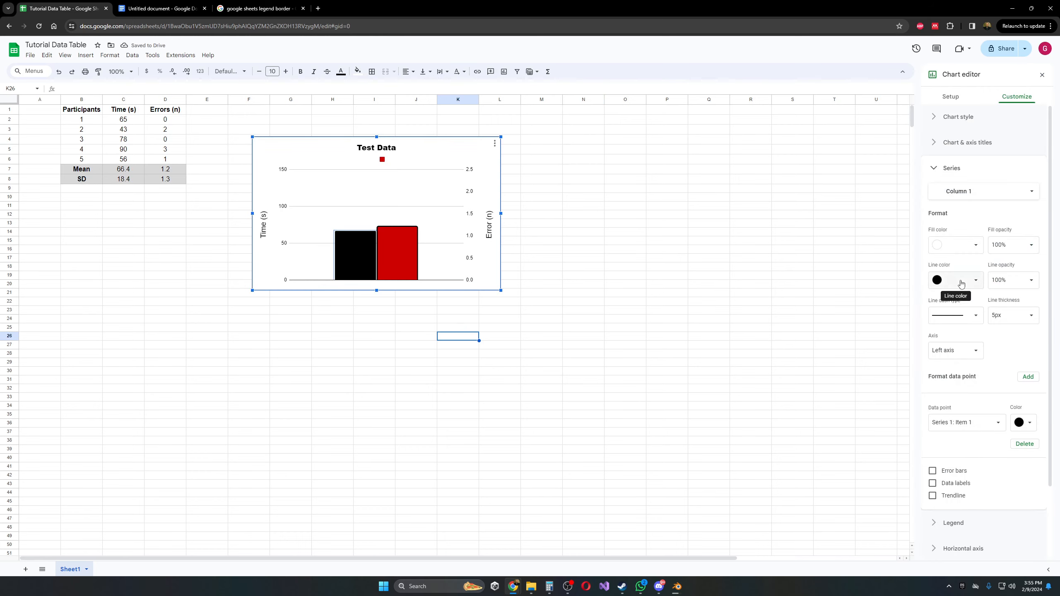
click(954, 246)
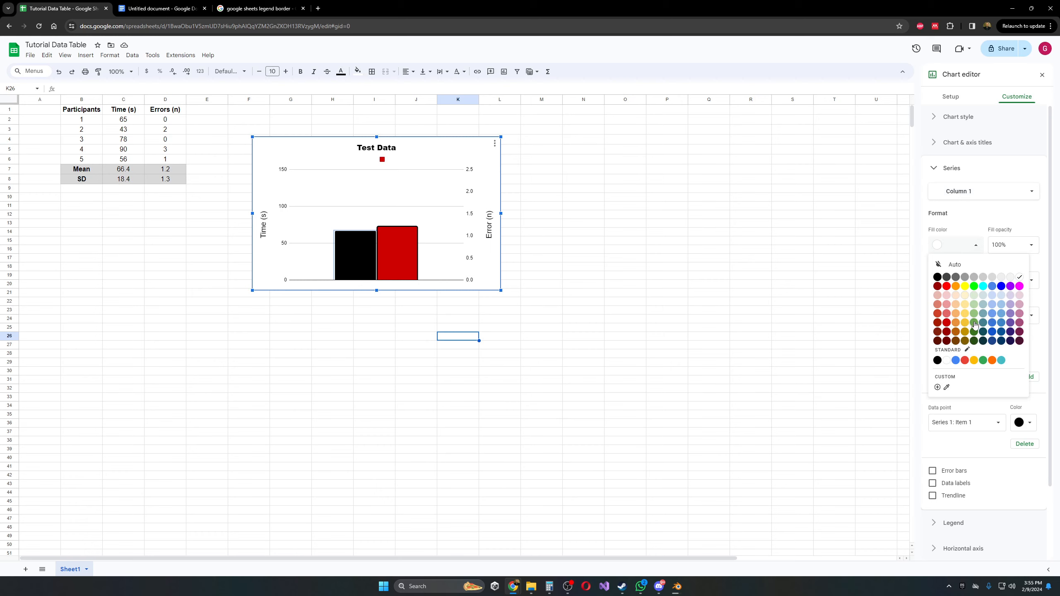
click(974, 325)
click(357, 254)
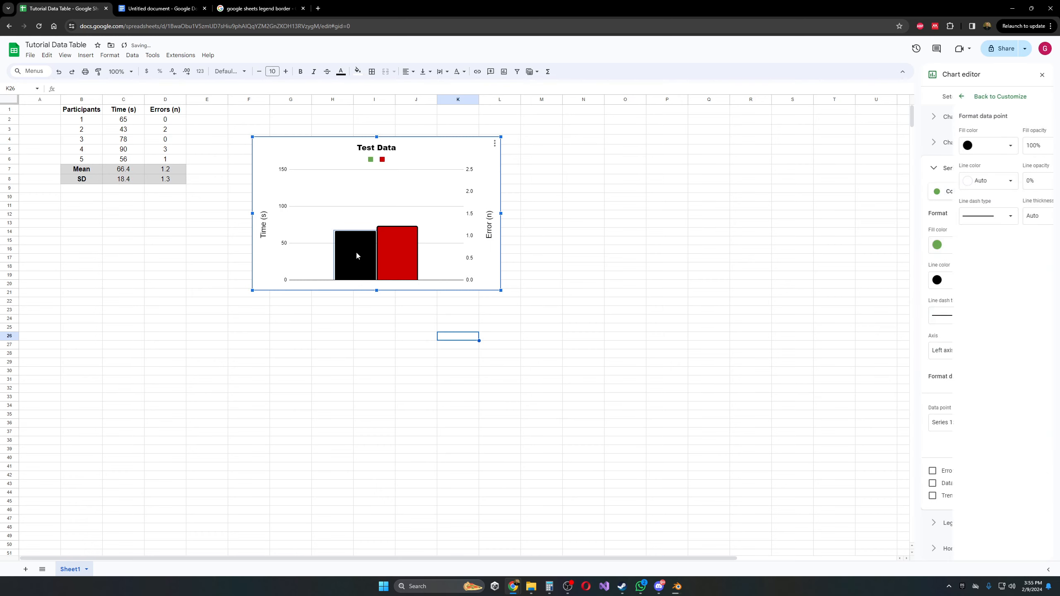
click(957, 148)
click(959, 170)
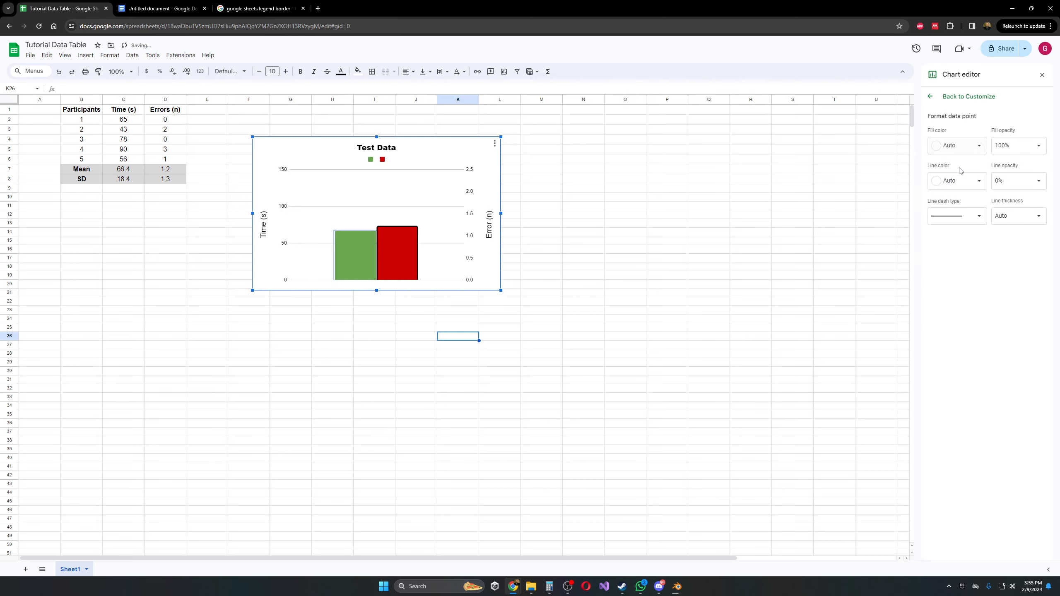
Step: Review the line dash type and thickness options of the green Column 1 series and the formatting of the red Column 2 series
click(378, 207)
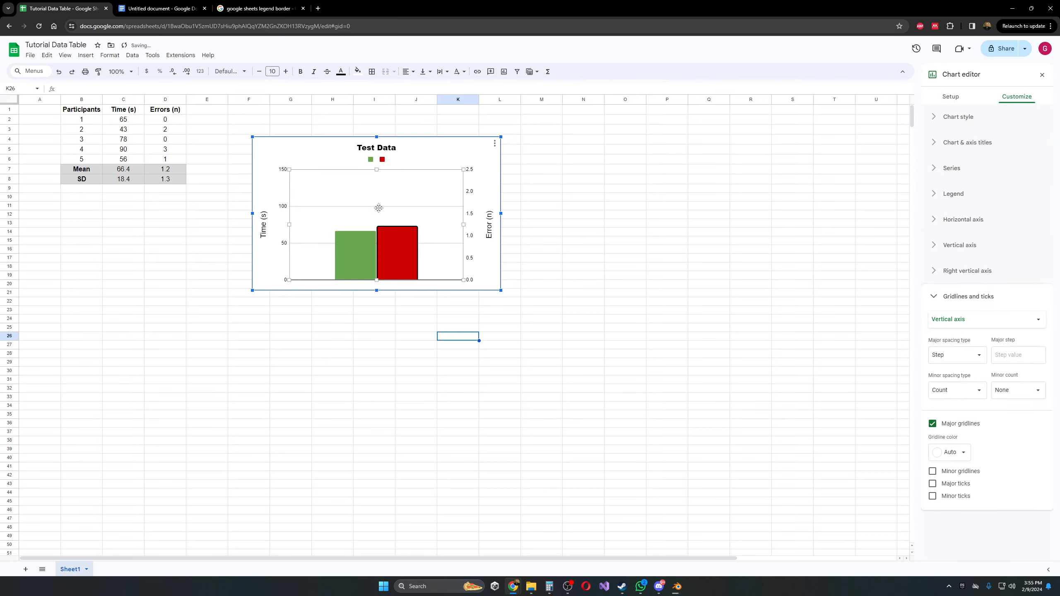
click(371, 239)
click(934, 104)
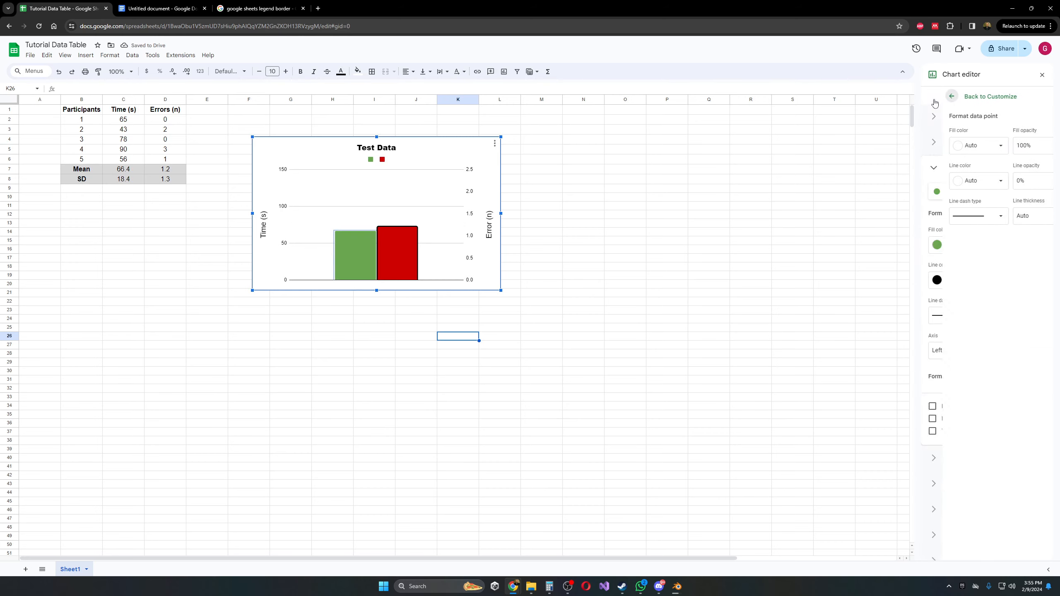
click(977, 318)
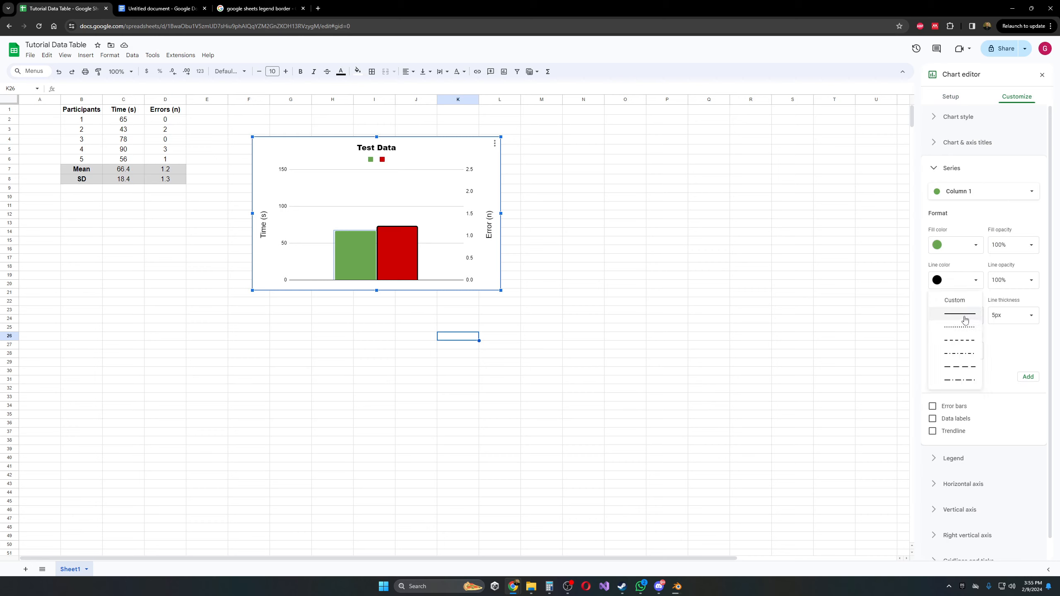
click(963, 316)
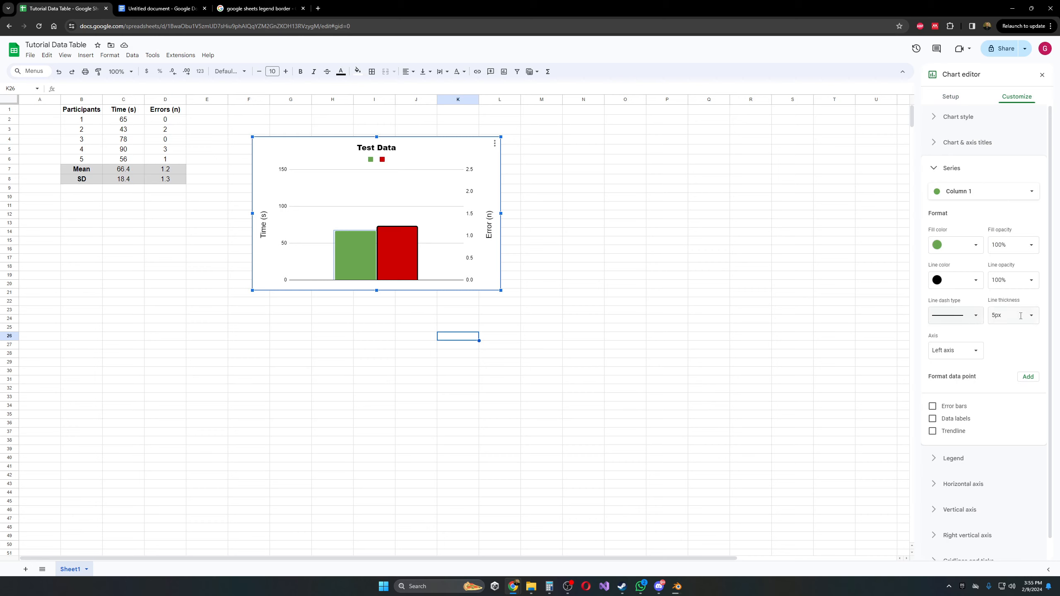
key(space)
click(991, 350)
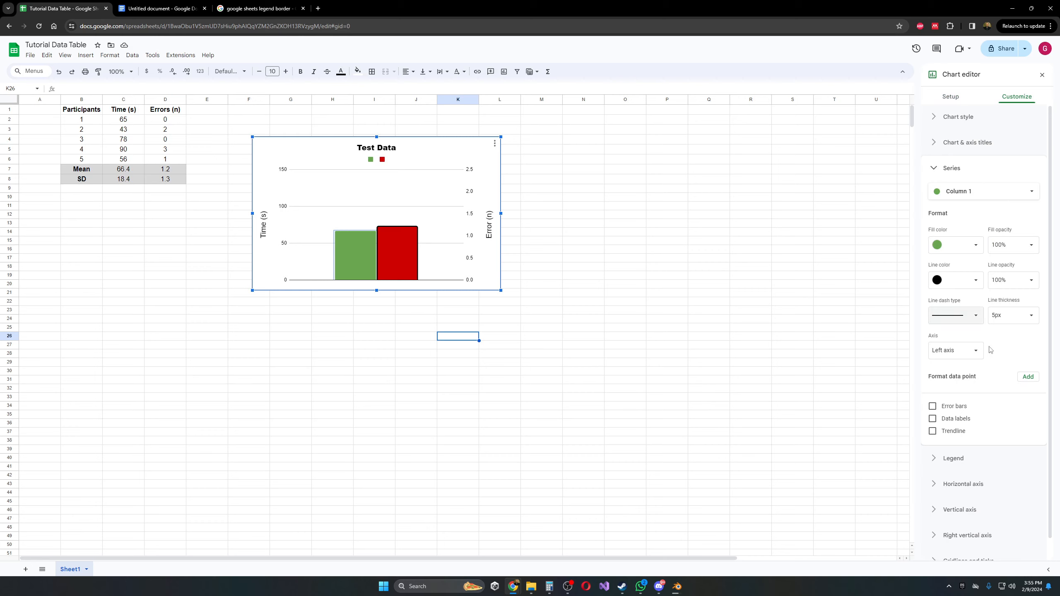
click(1023, 314)
key(Escape)
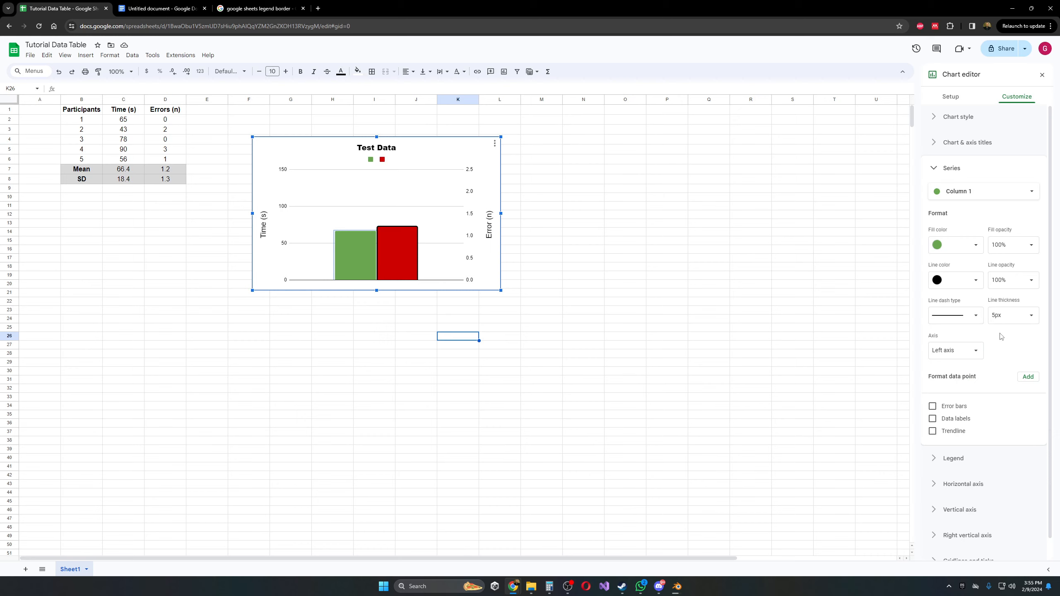
click(345, 201)
click(406, 247)
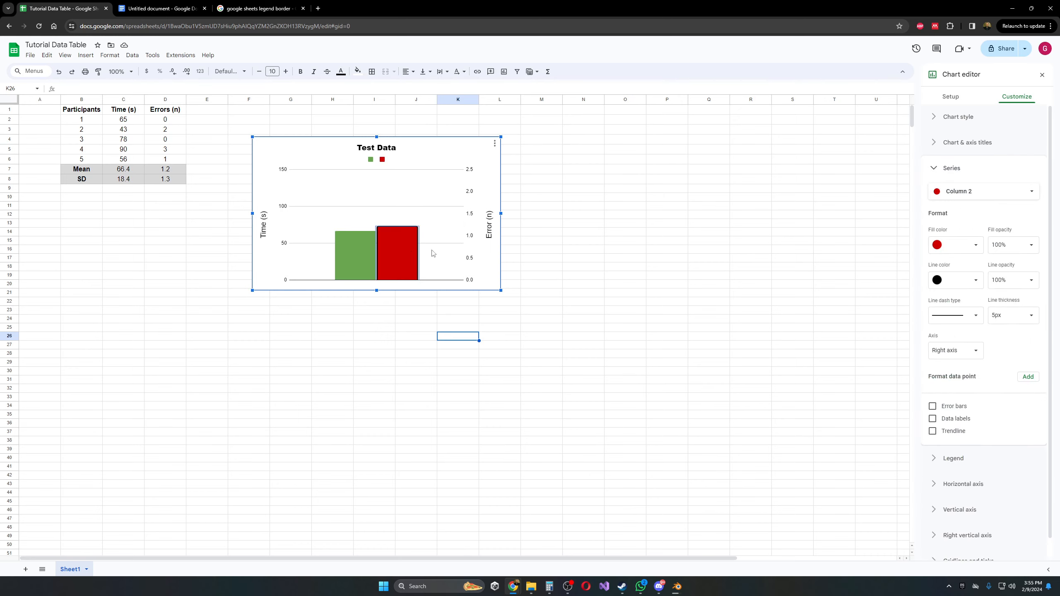
Step: Undo the recent data point and fill changes, and set the Column 1 series' fill color to green
key(ctrl+z)
key(ctrl+z)
key(ctrl+z)
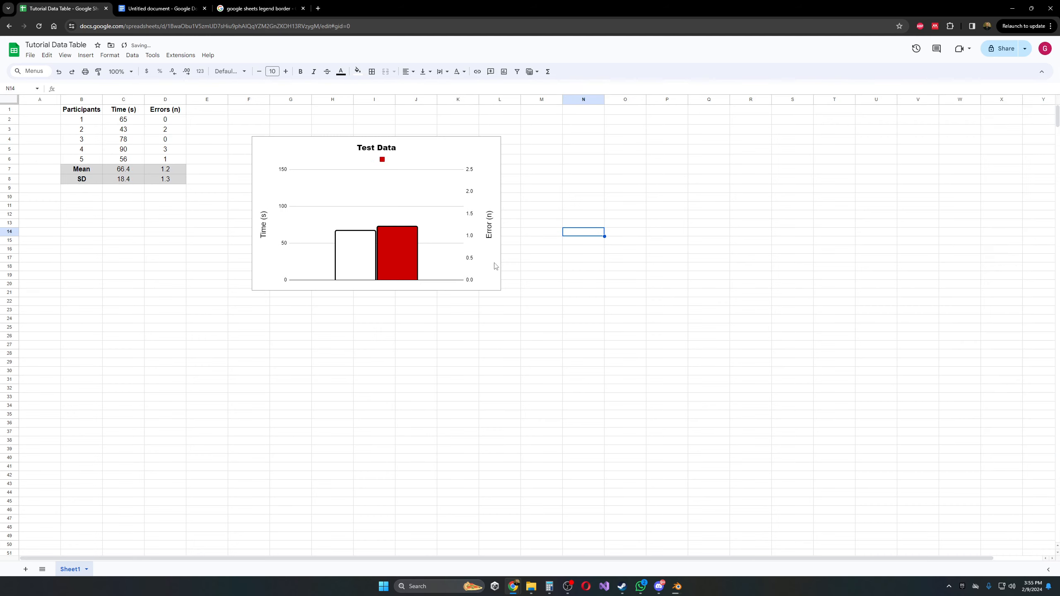
double_click(358, 251)
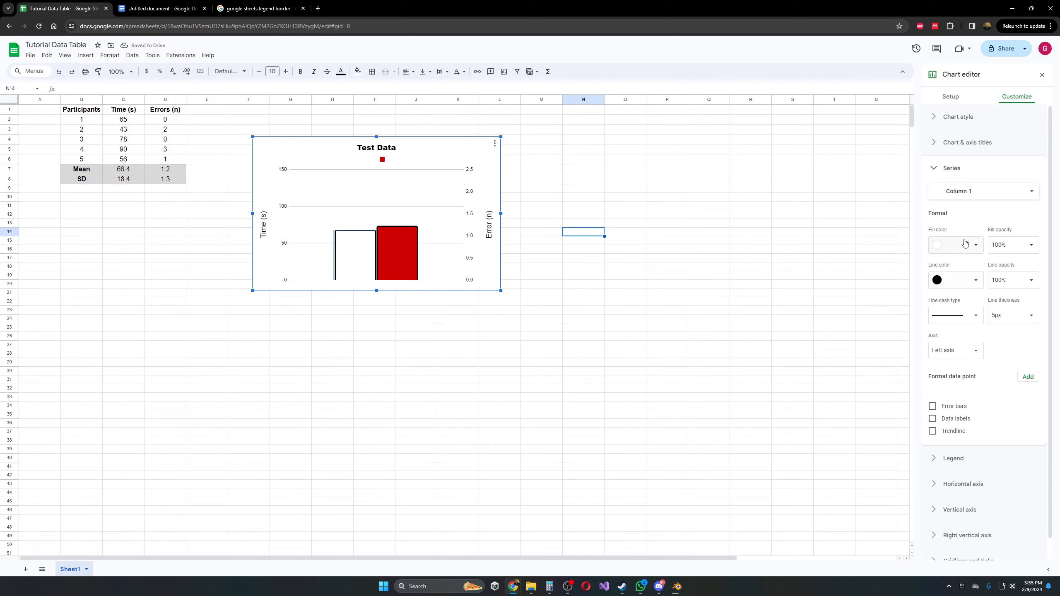
click(960, 247)
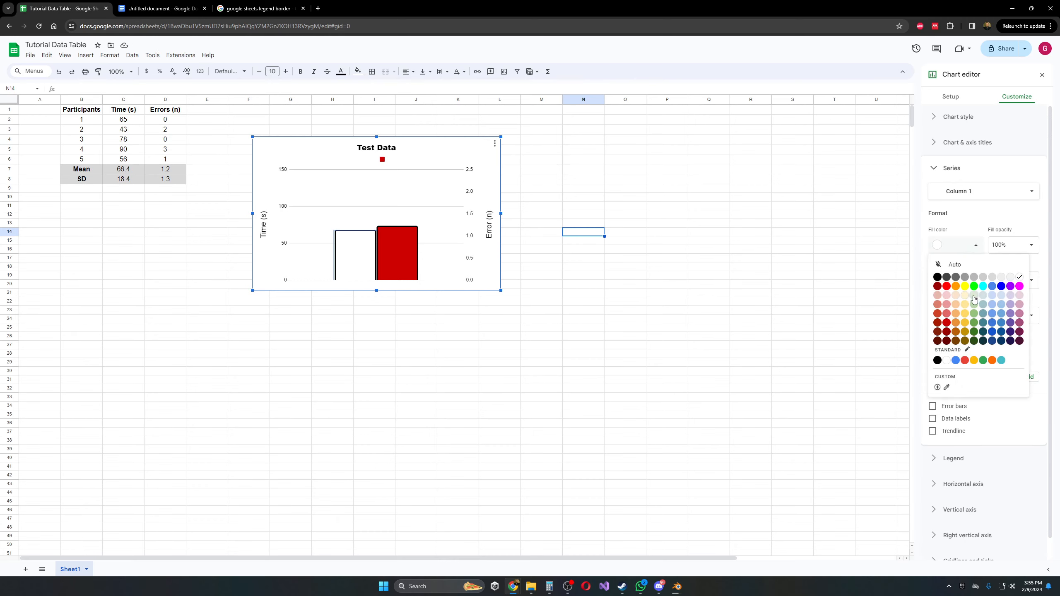
click(975, 322)
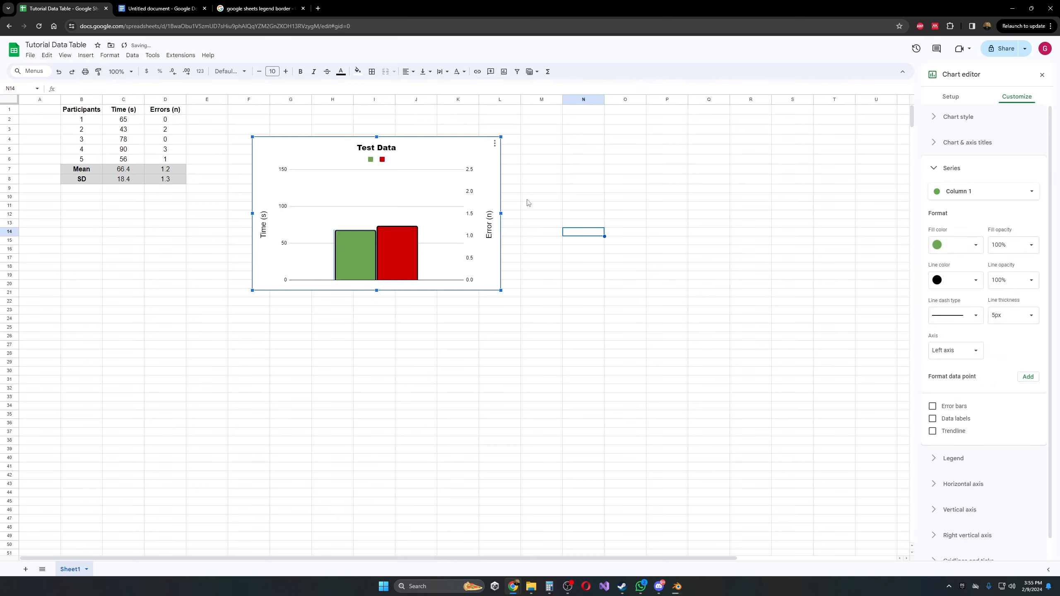
Step: Try the legend positions None, Top, Bottom, Left, Right and Inside on the chart
click(434, 149)
click(363, 252)
click(371, 160)
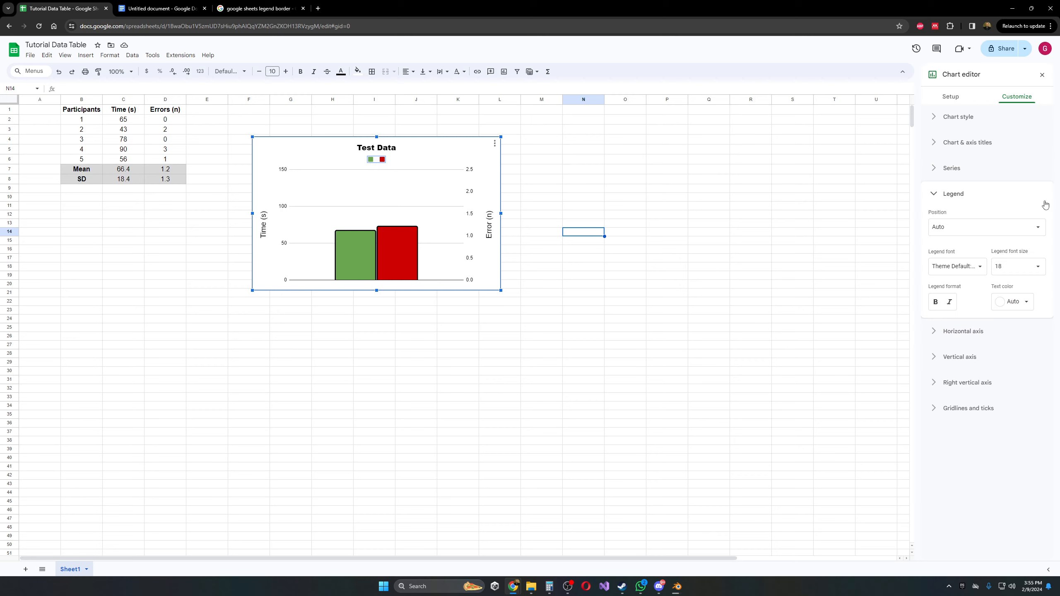
click(957, 229)
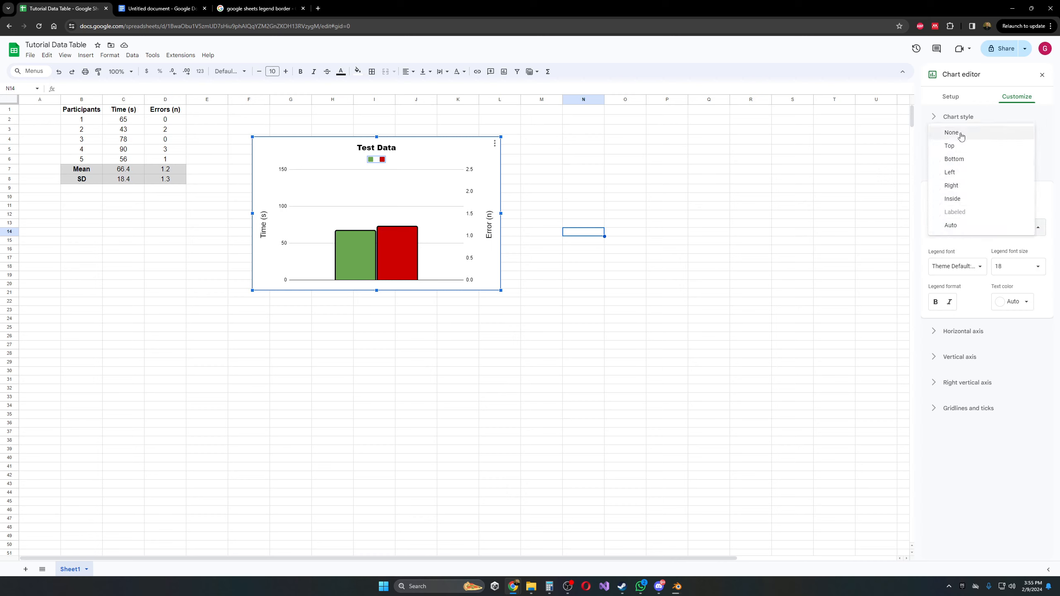
click(961, 137)
click(959, 230)
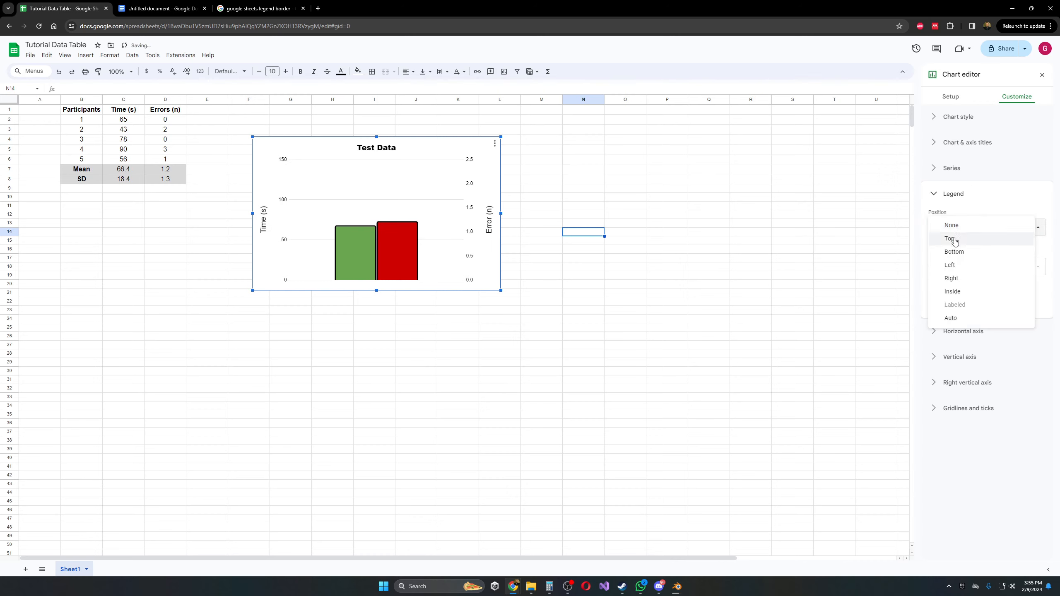
click(954, 240)
click(959, 230)
click(956, 241)
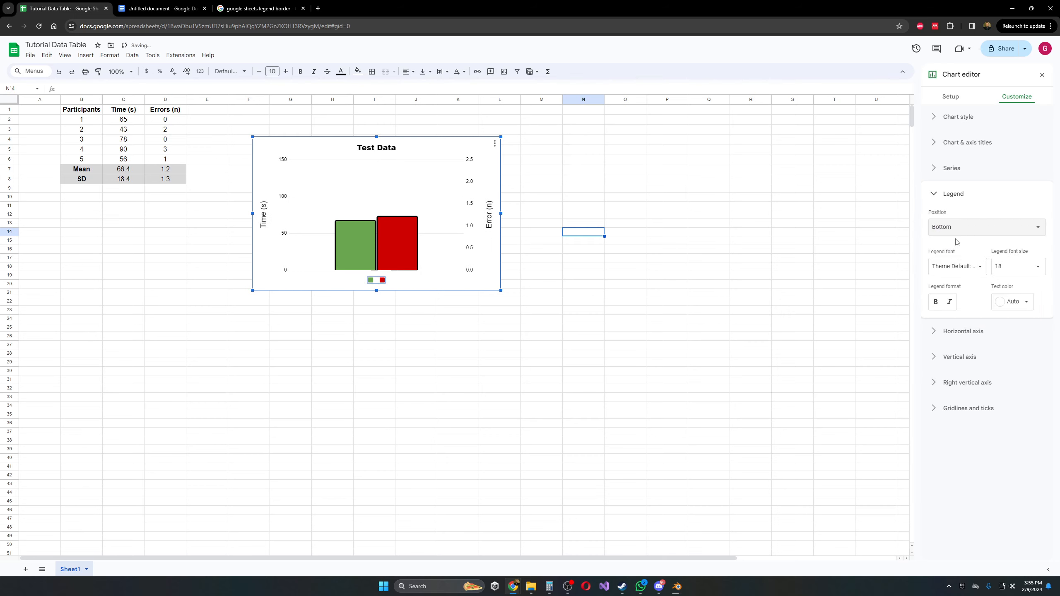
click(955, 231)
click(951, 239)
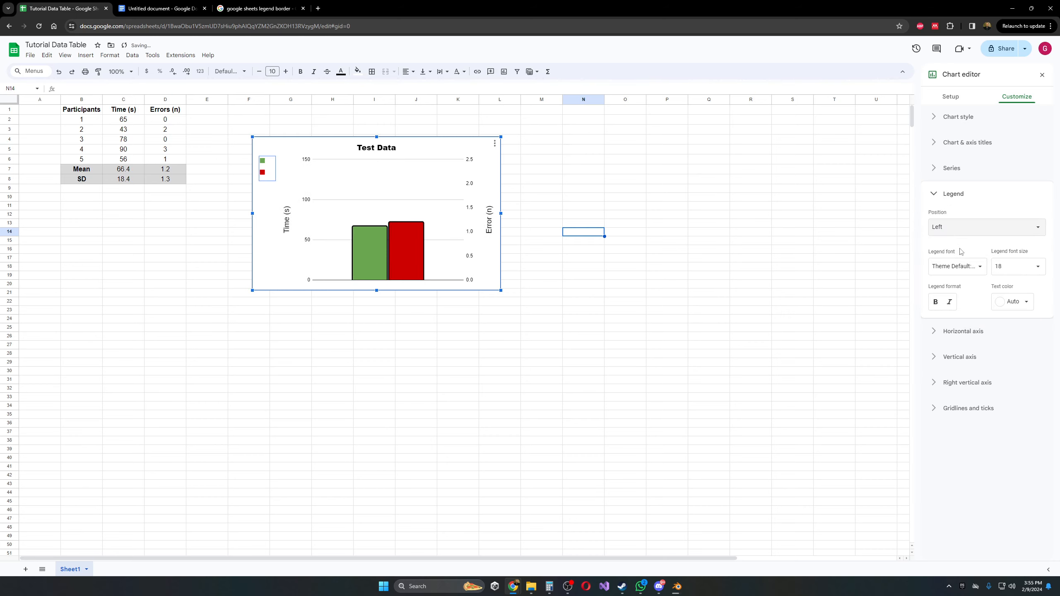
click(958, 229)
click(954, 238)
click(955, 229)
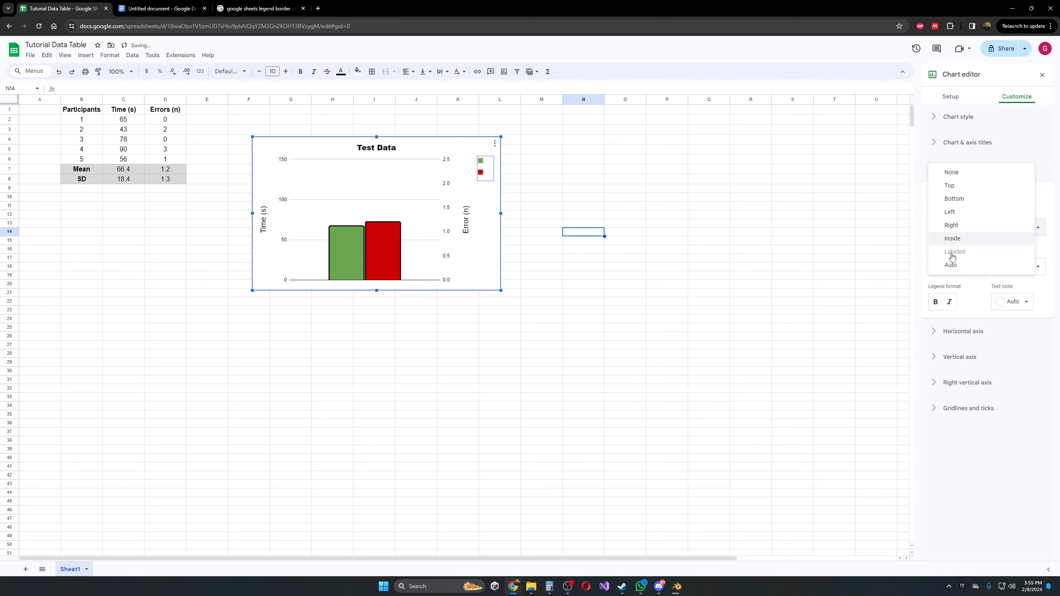
click(953, 239)
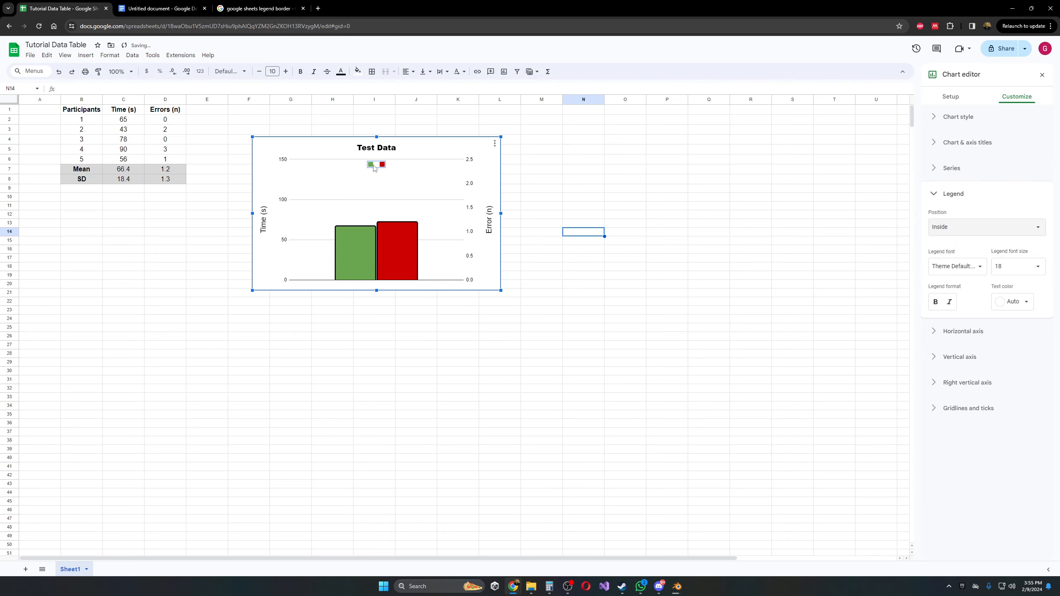
Step: Place the legend at the bottom of the chart and label its green entry "Time (s)"
click(976, 230)
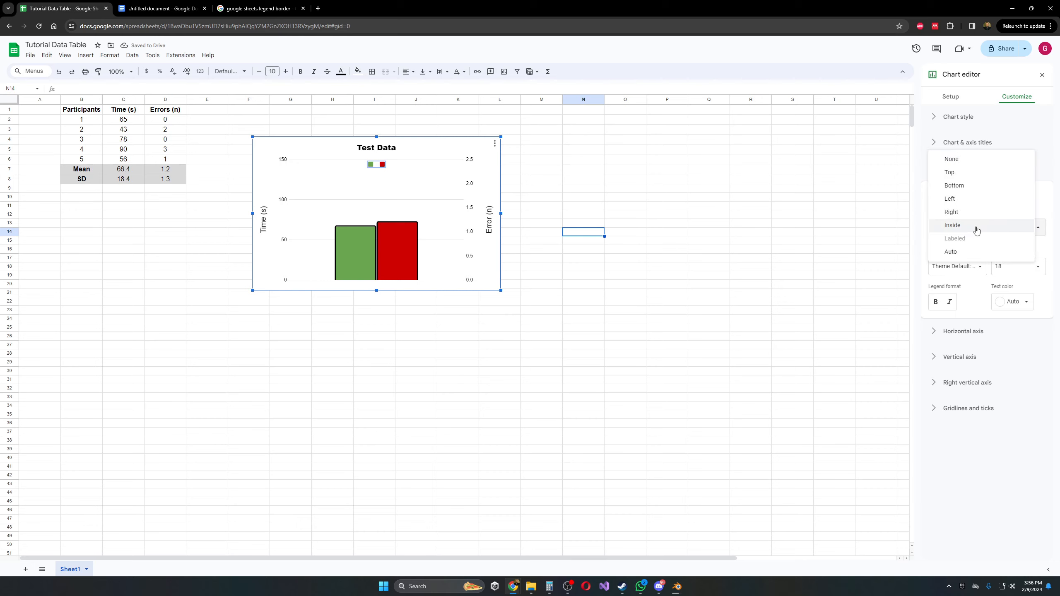
click(957, 189)
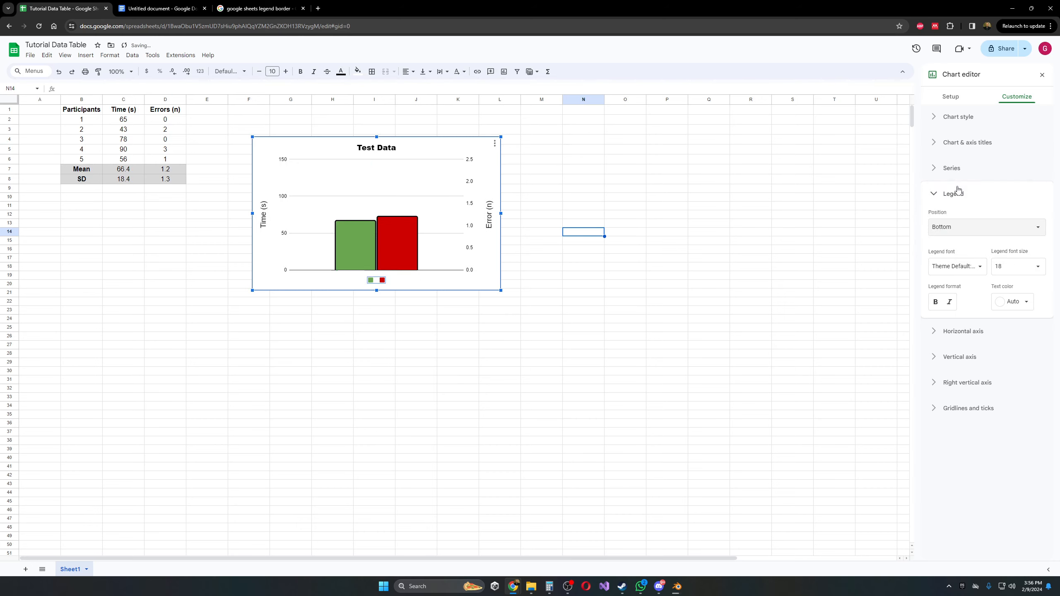
click(374, 282)
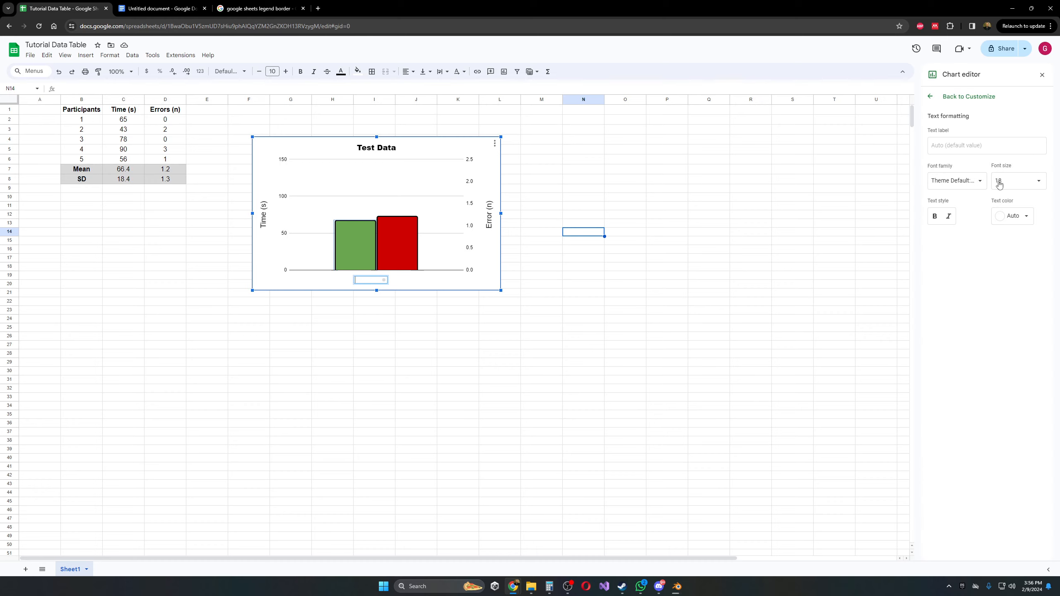
click(962, 148)
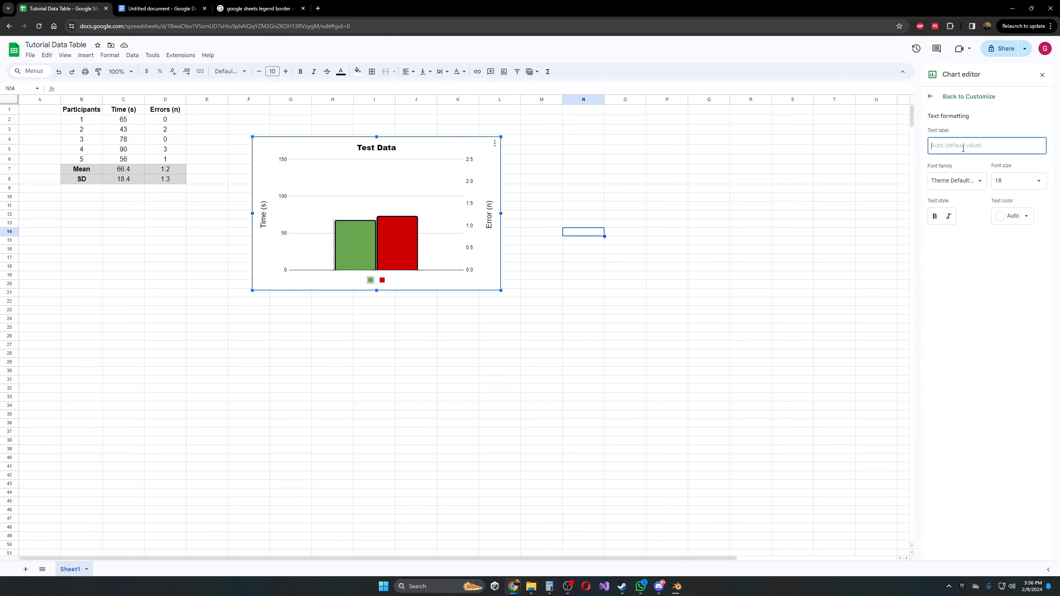
text(Time)
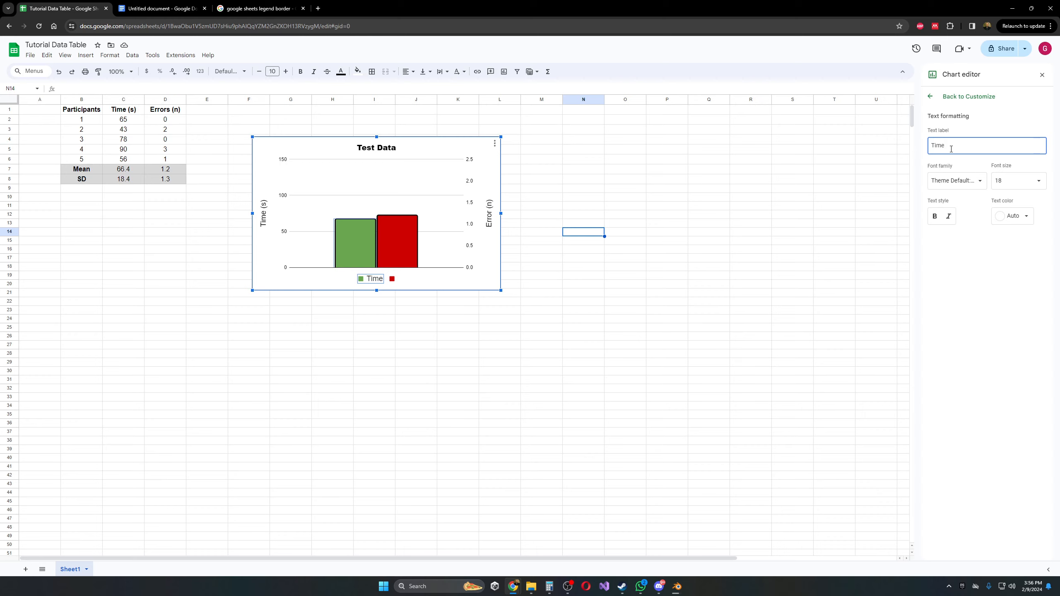
text(s))
Step: Label the legend's red entry "Error (n)"
click(399, 280)
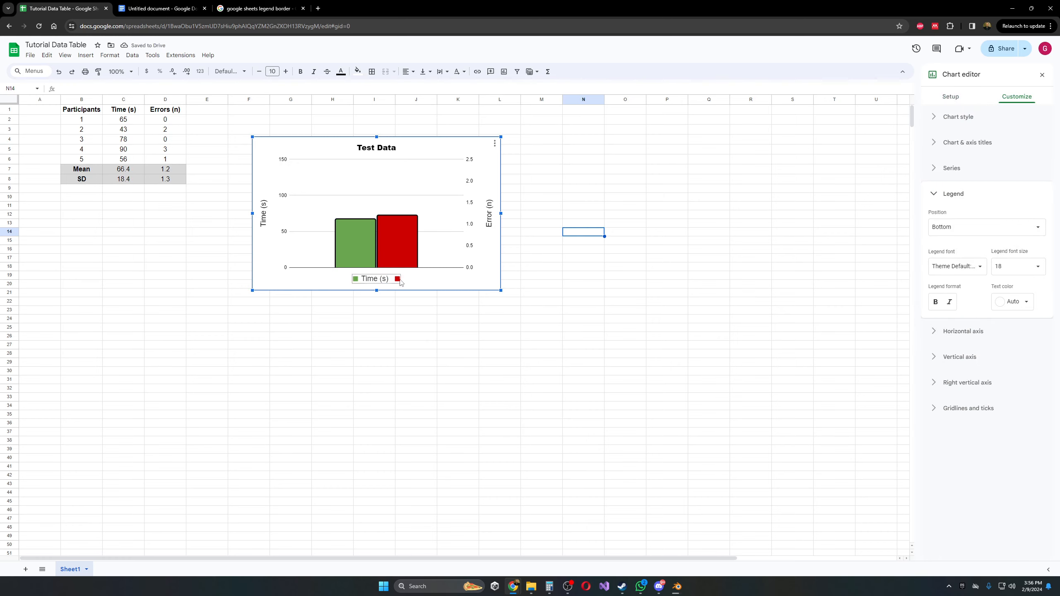
click(399, 280)
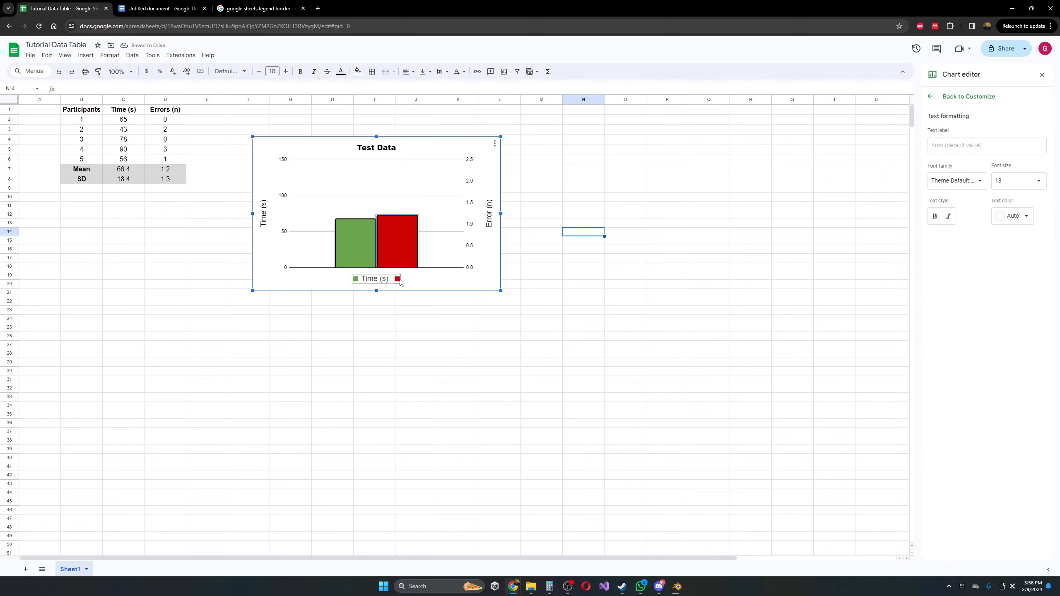
click(955, 145)
text(Error (n)
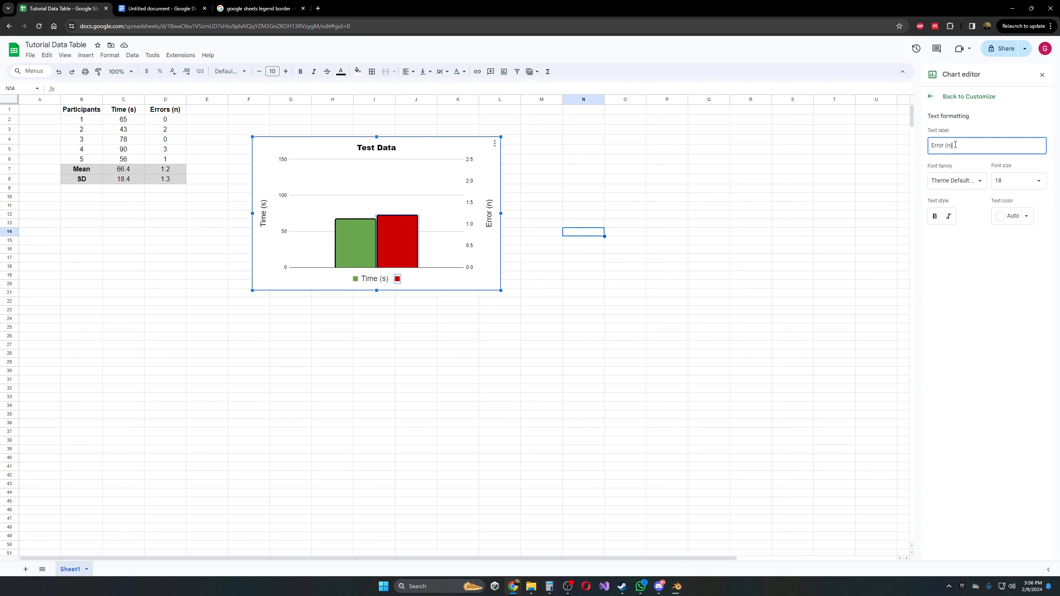
click(489, 219)
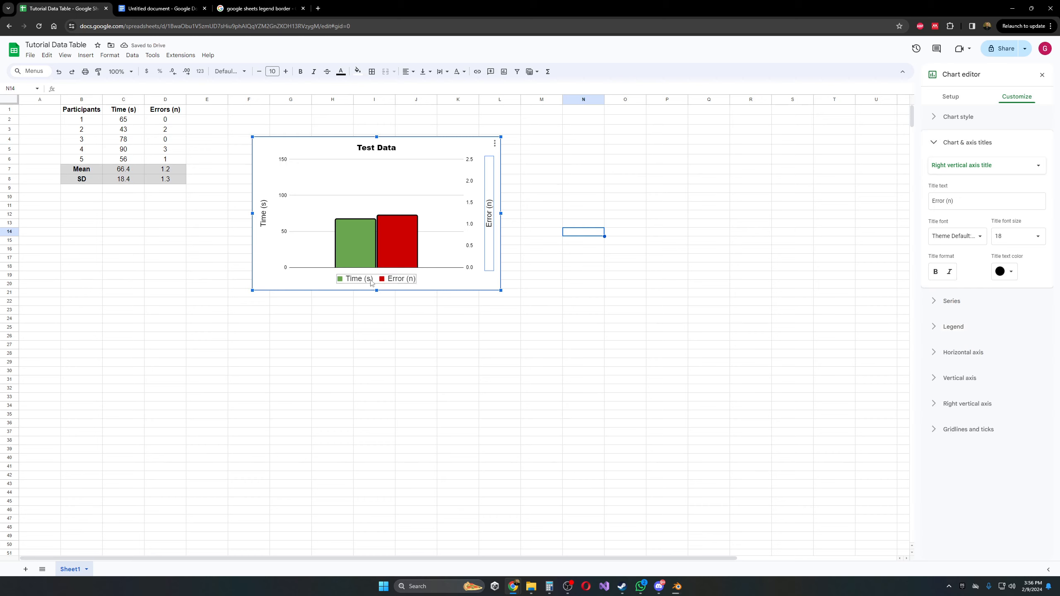
Step: Change the left vertical axis title to "Seconds"
click(264, 218)
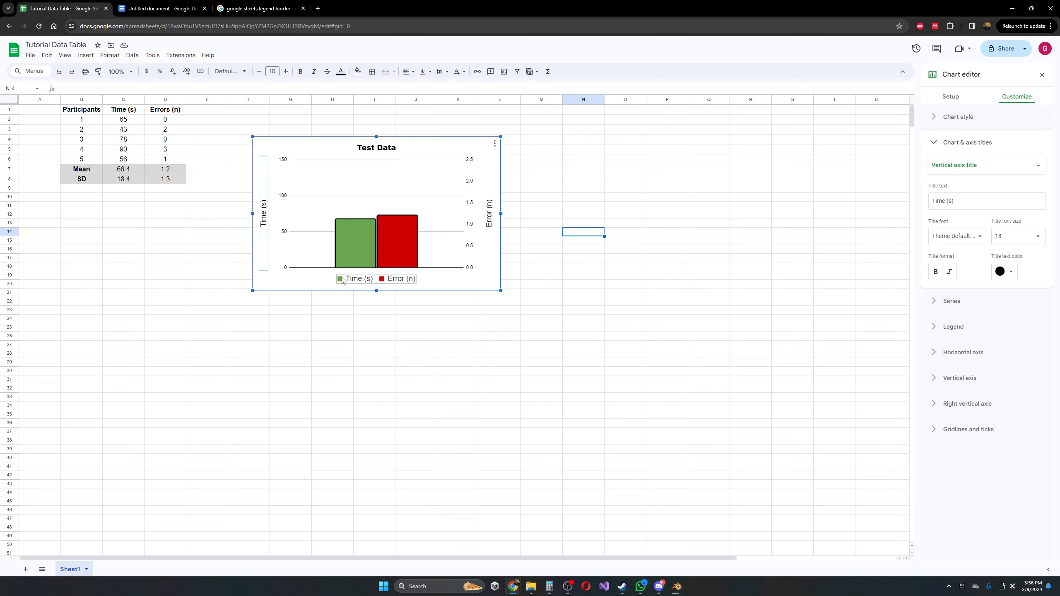
double_click(264, 215)
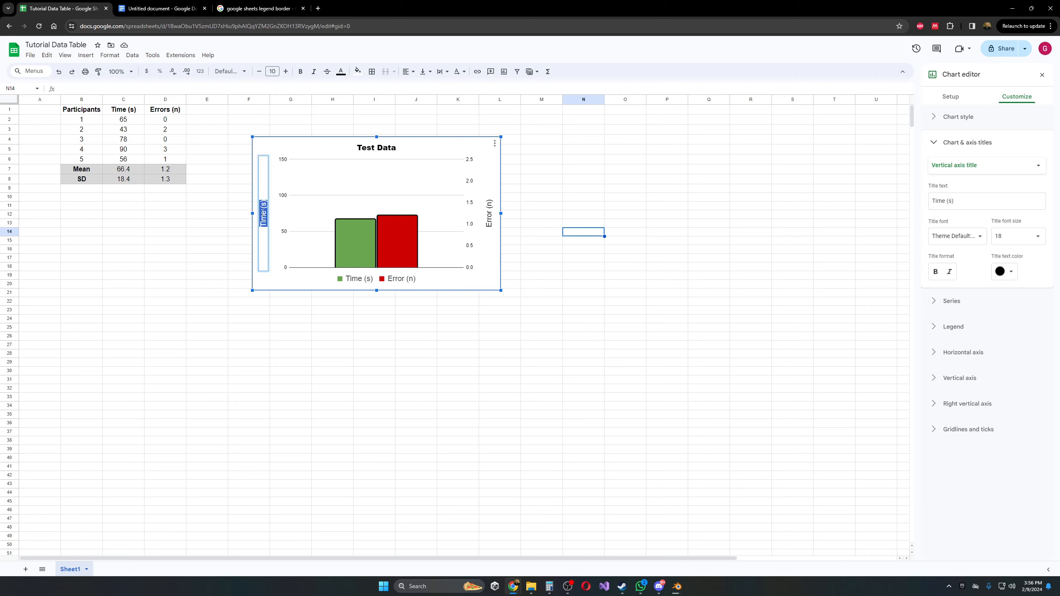
text(Seconds)
key(Return)
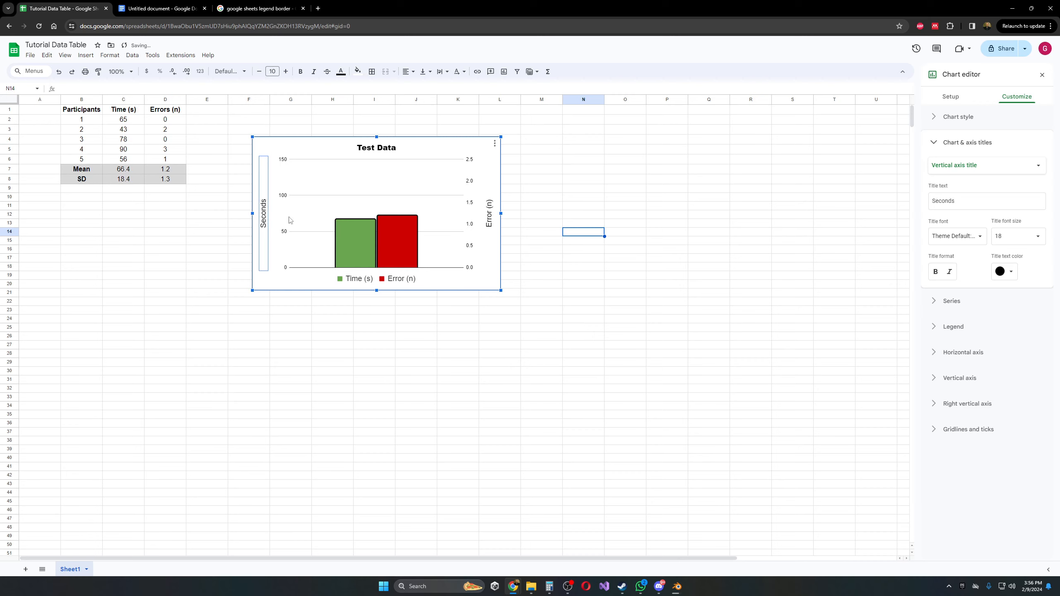
Step: Change the right vertical axis title to "Number" and deselect the chart
double_click(484, 225)
text(Number)
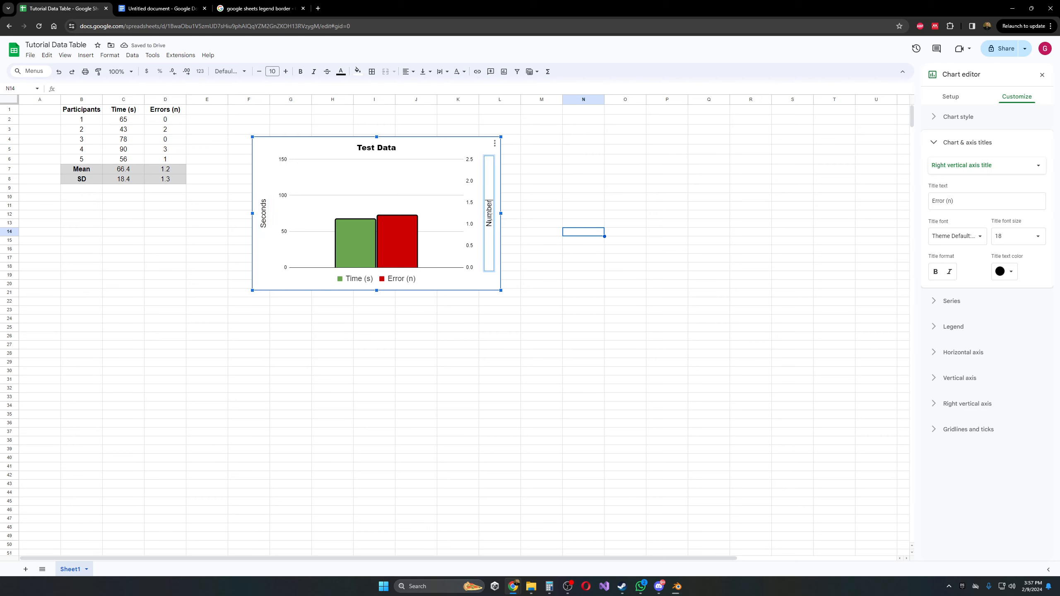
key(Return)
click(528, 357)
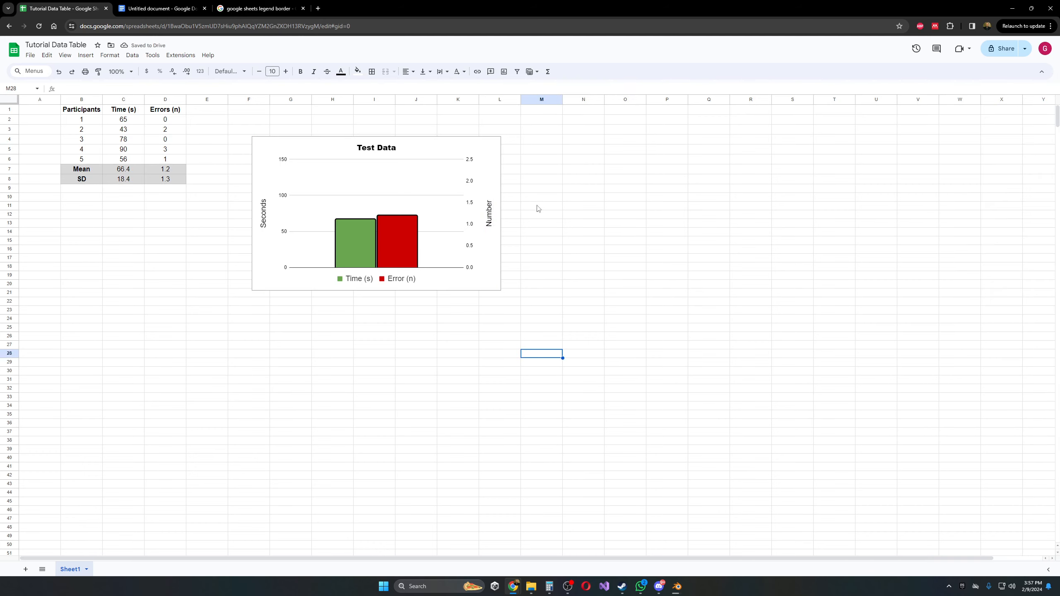
Step: Inspect the Time column's SD cell C8 and the formatting options of the chart's Time (s) series
click(495, 213)
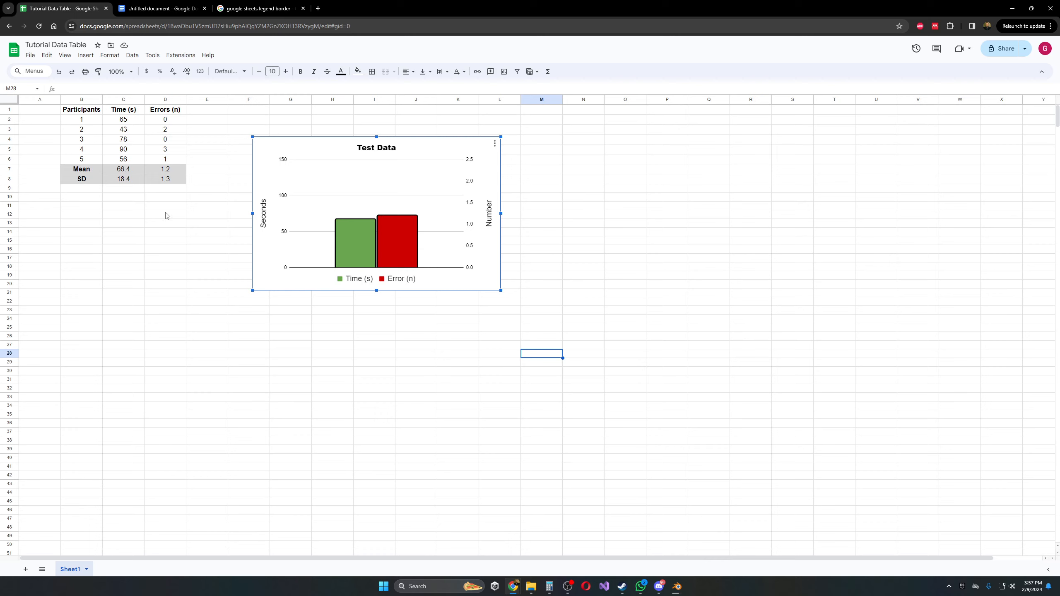
click(135, 181)
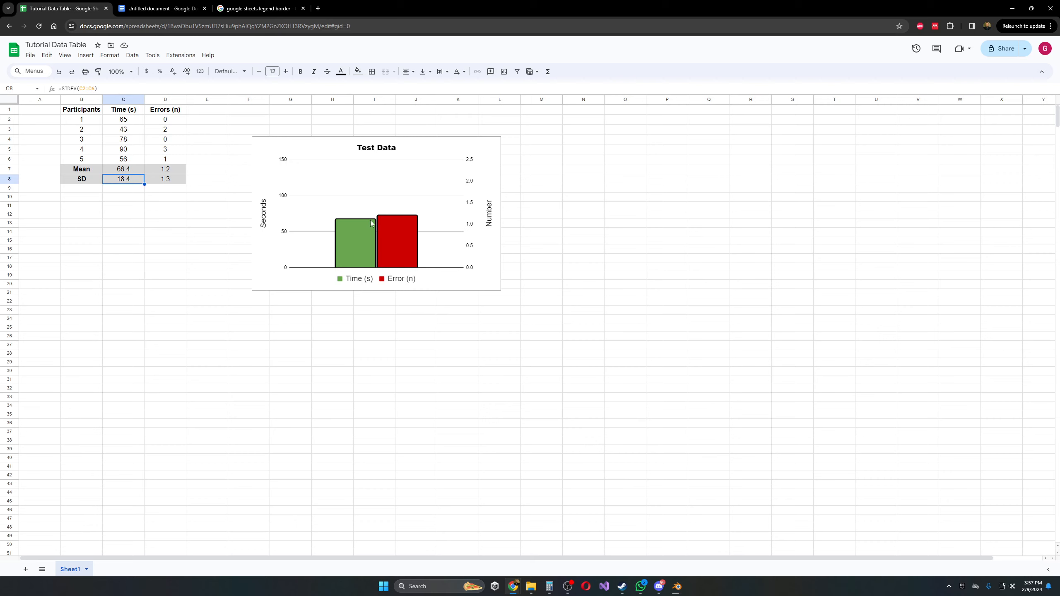
double_click(361, 242)
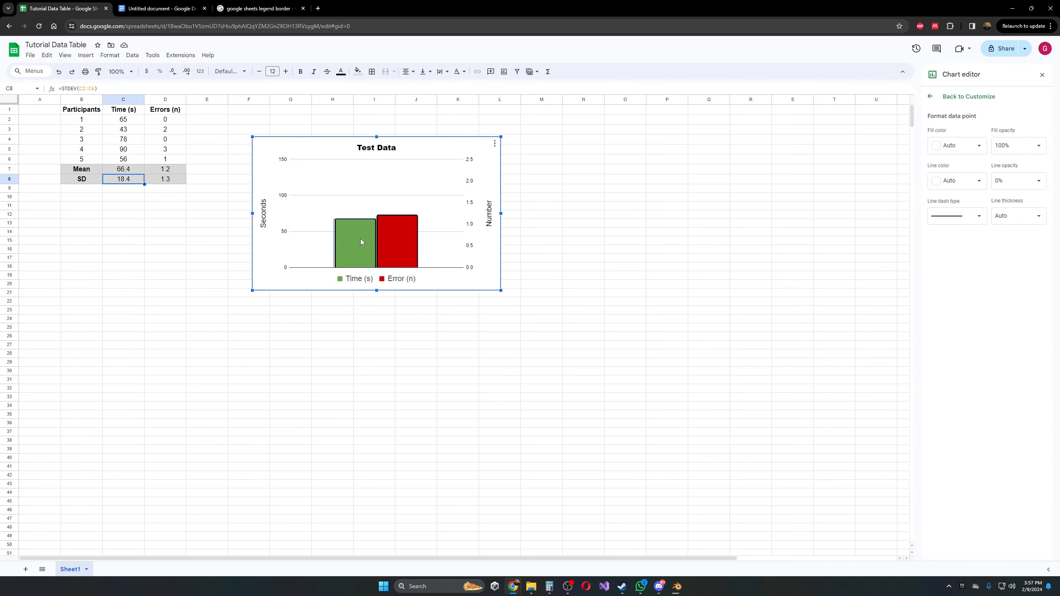
click(930, 96)
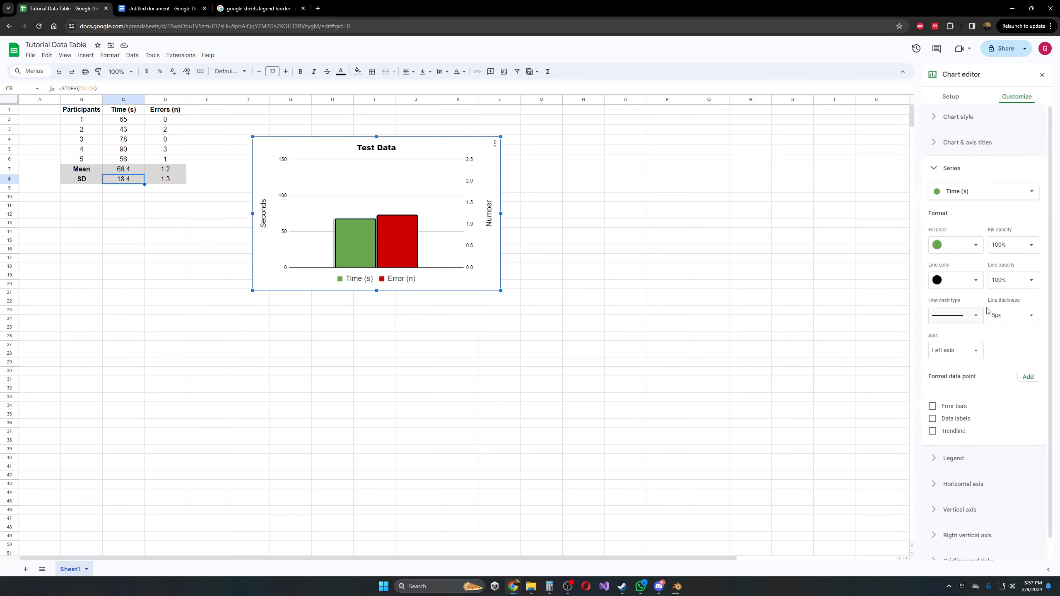
click(937, 169)
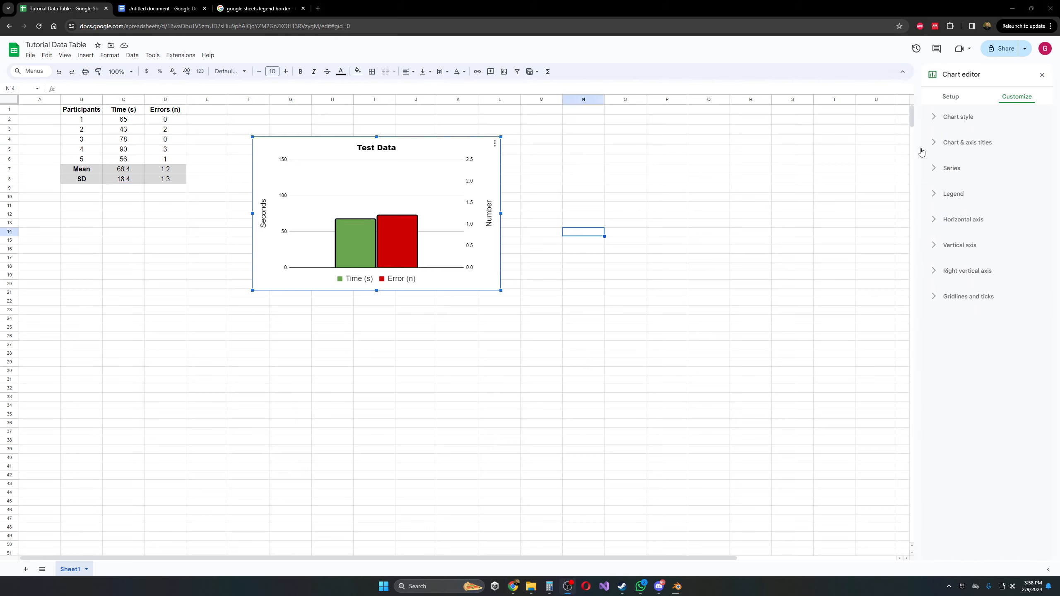
Step: Add error bars to the Time (s) series and set their type to Constant
click(934, 171)
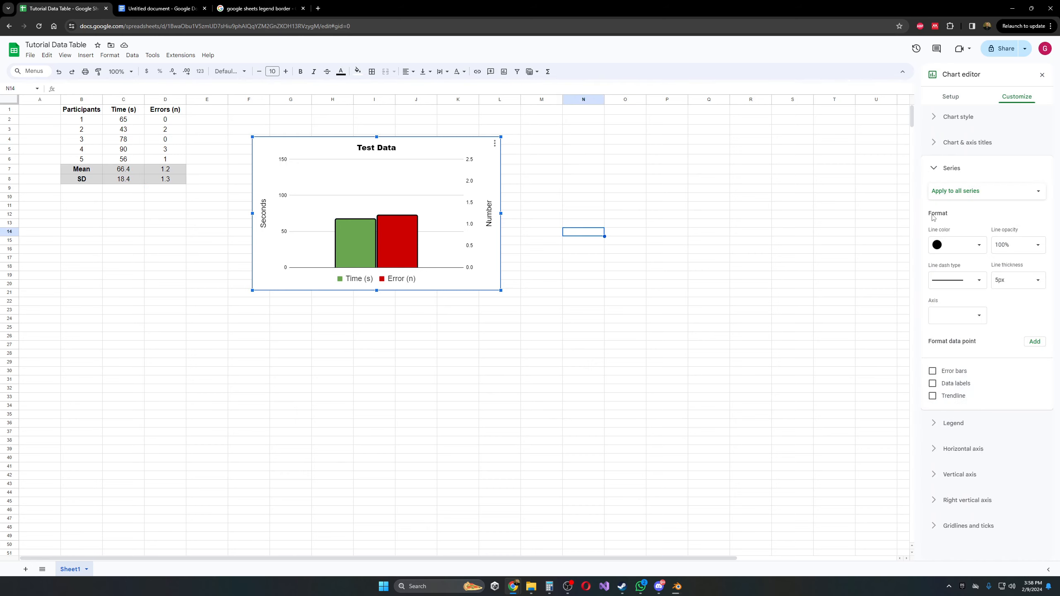
click(958, 193)
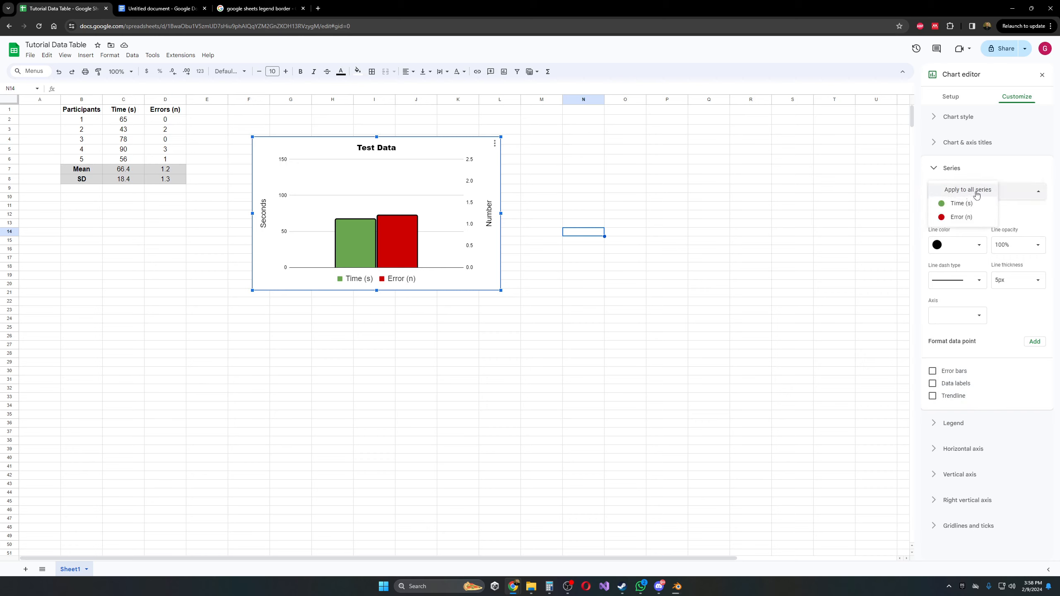
click(960, 206)
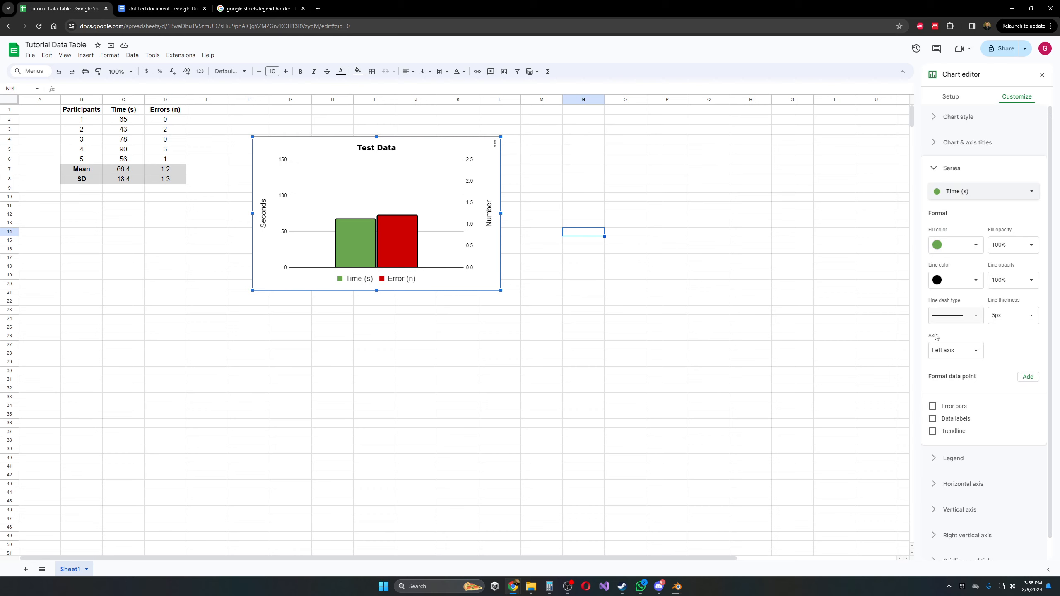
click(933, 407)
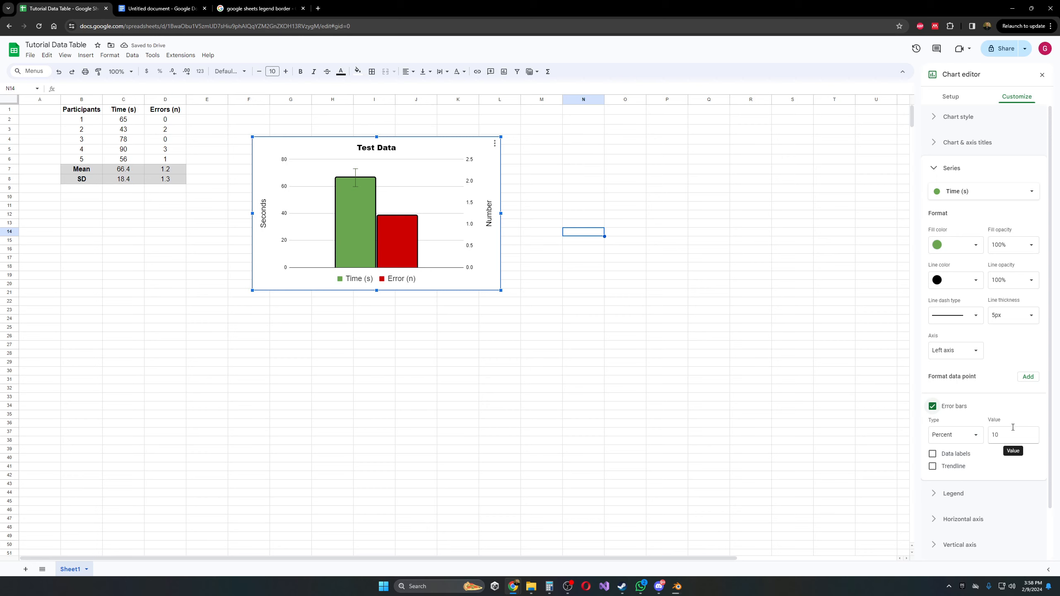
click(956, 434)
click(964, 419)
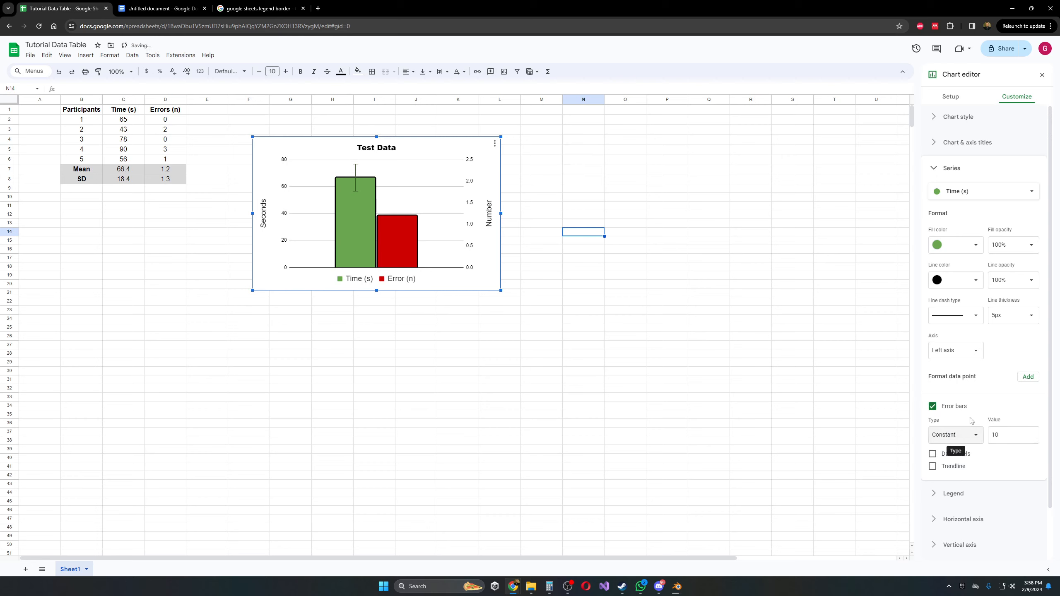
Step: Set the constant error bar value of the Time (s) series to 18.4
click(997, 435)
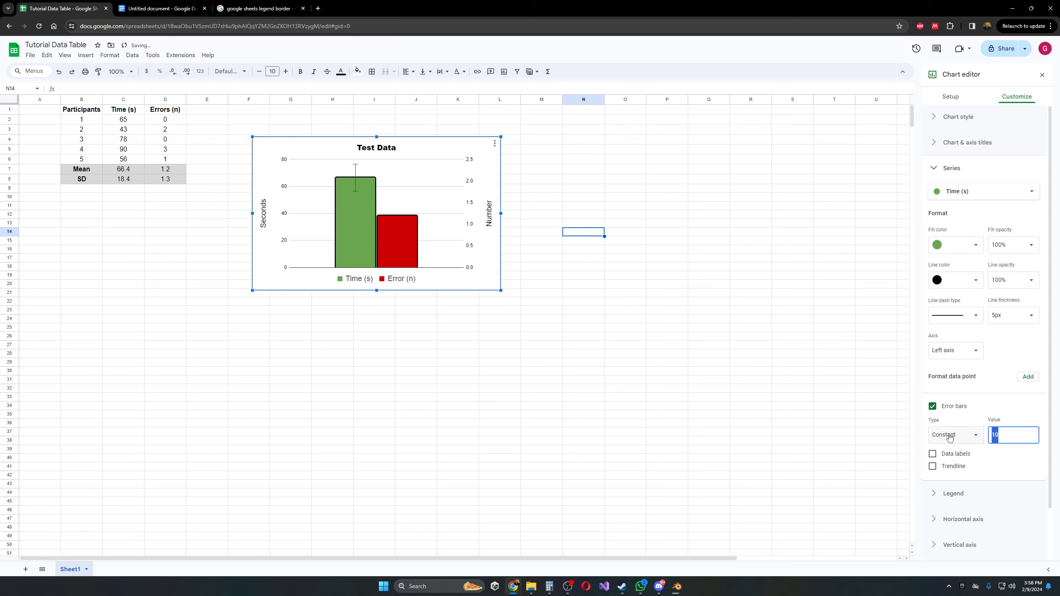
click(1006, 434)
key(BackSpace)
key(BackSpace)
text(0)
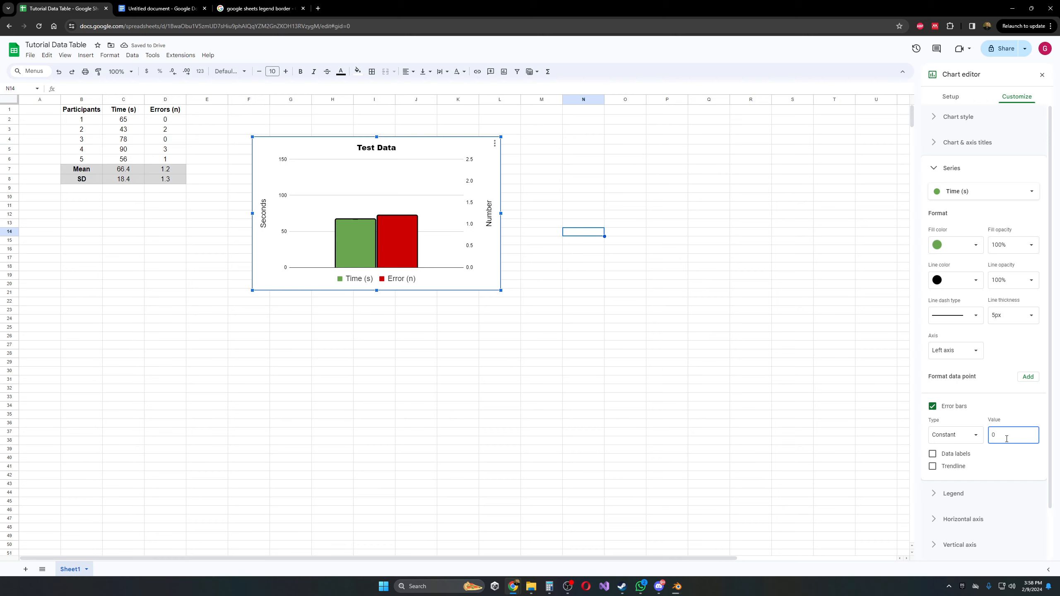
text(18.4)
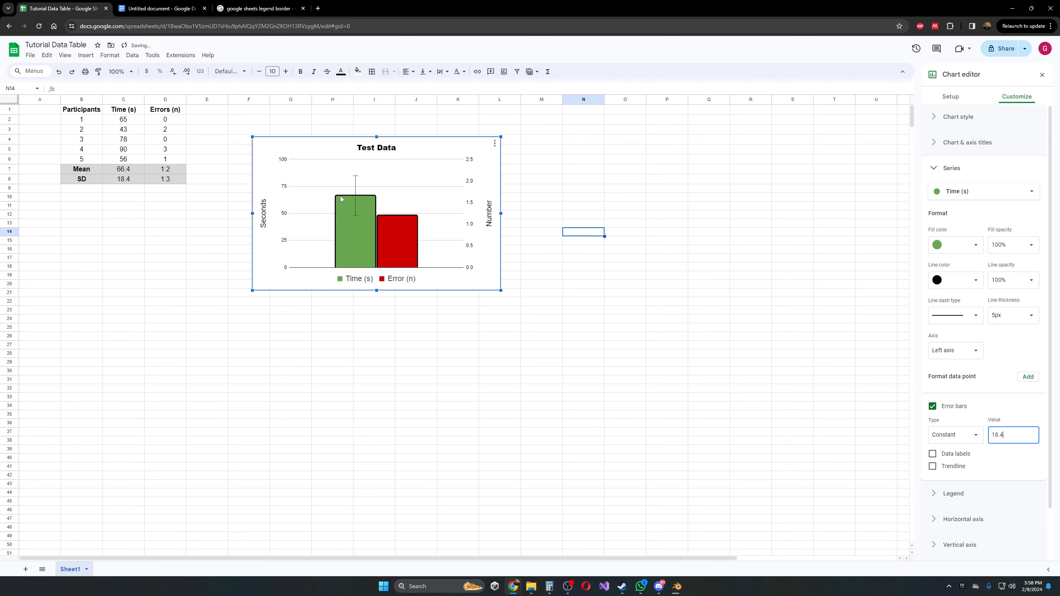
click(357, 181)
Step: Add error bars to the Error (n) series with type Constant and a value of 1.3
click(981, 191)
click(960, 205)
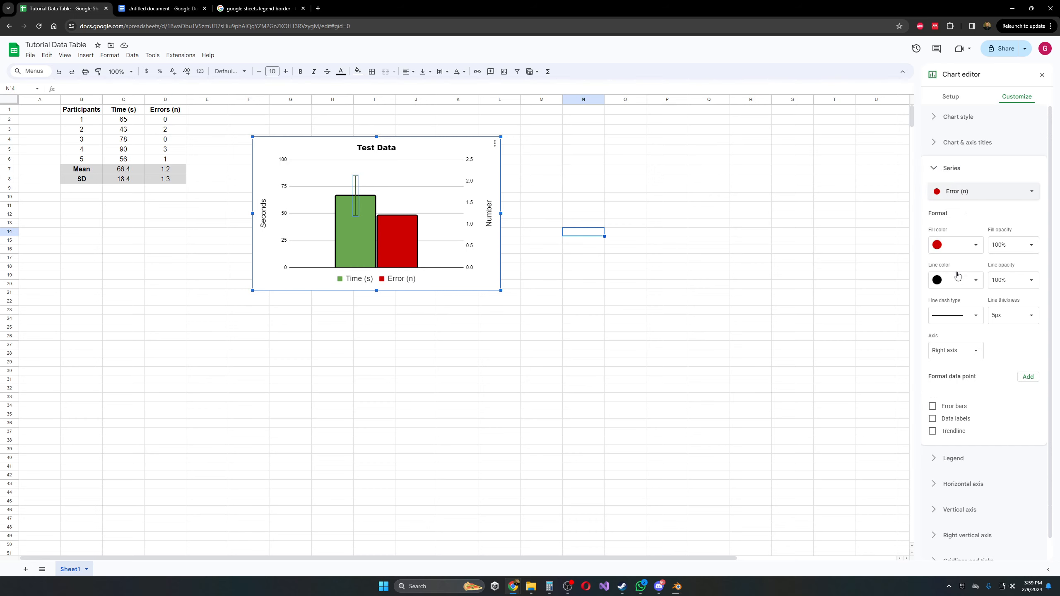
click(932, 406)
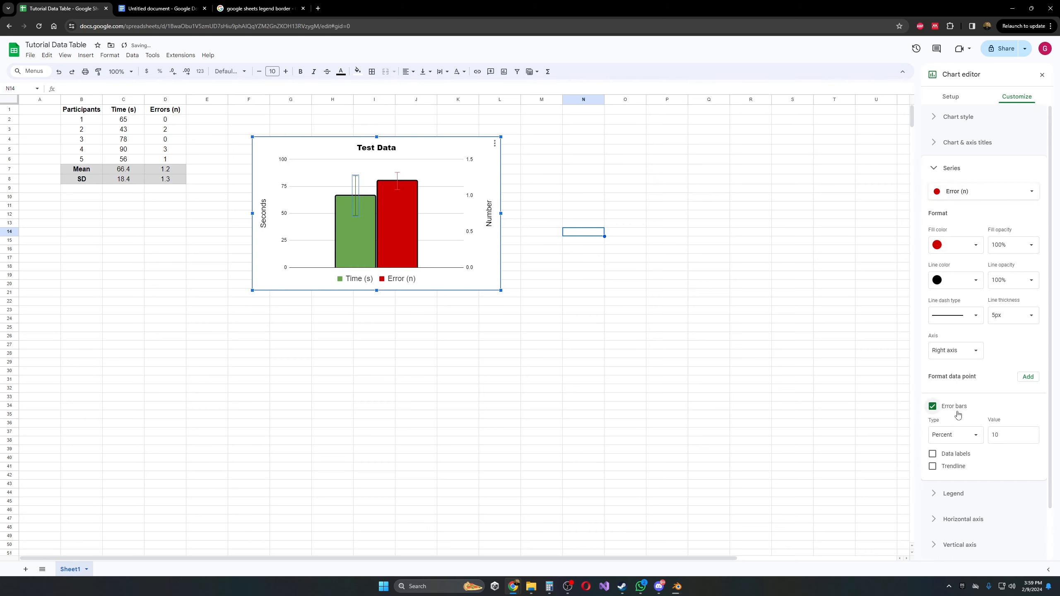
click(957, 431)
click(955, 419)
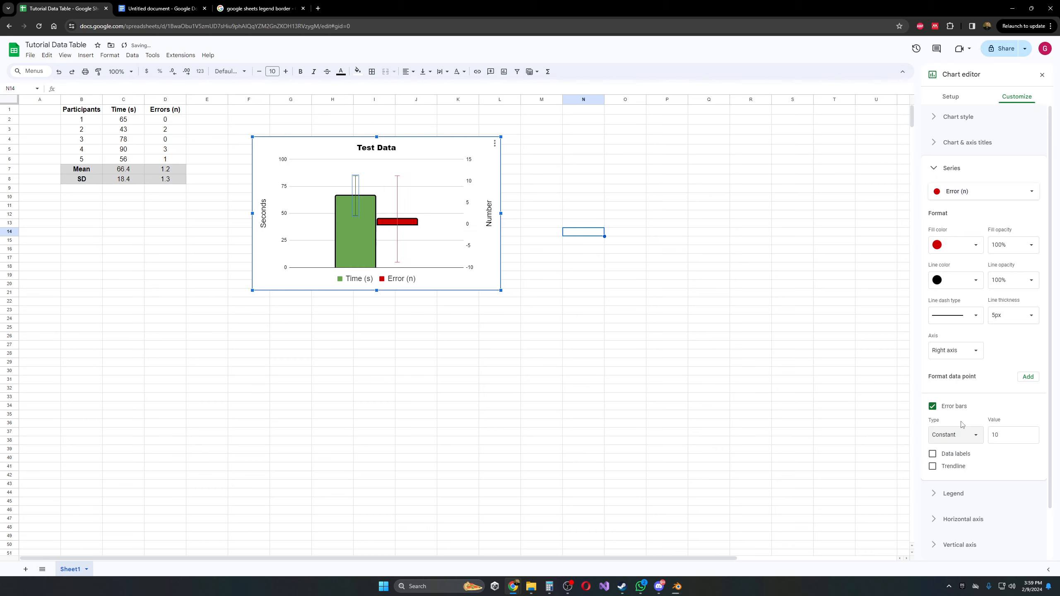
click(1019, 438)
drag(1020, 439, 954, 437)
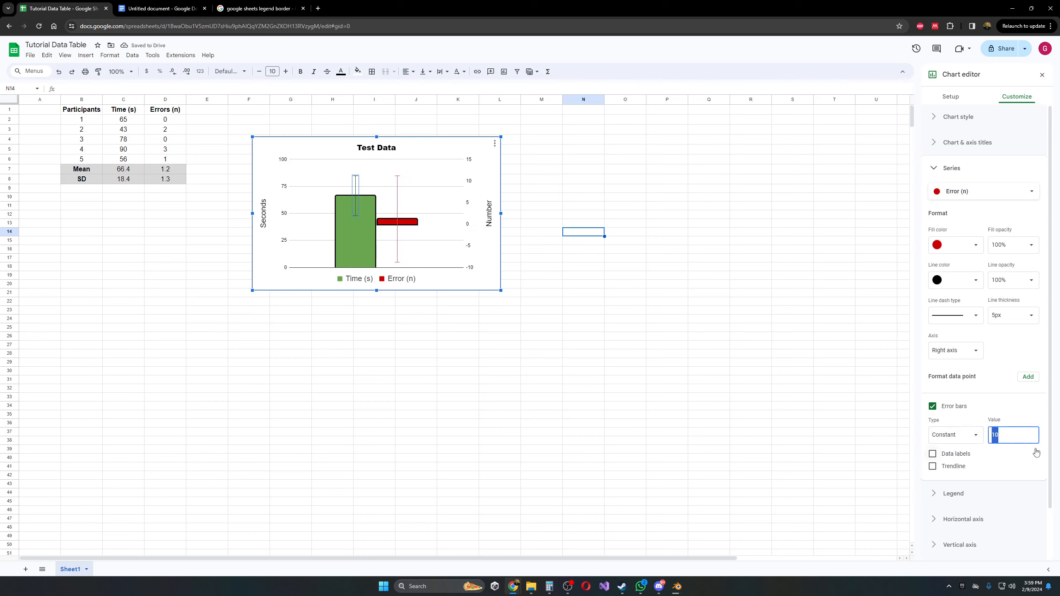
text(1.3)
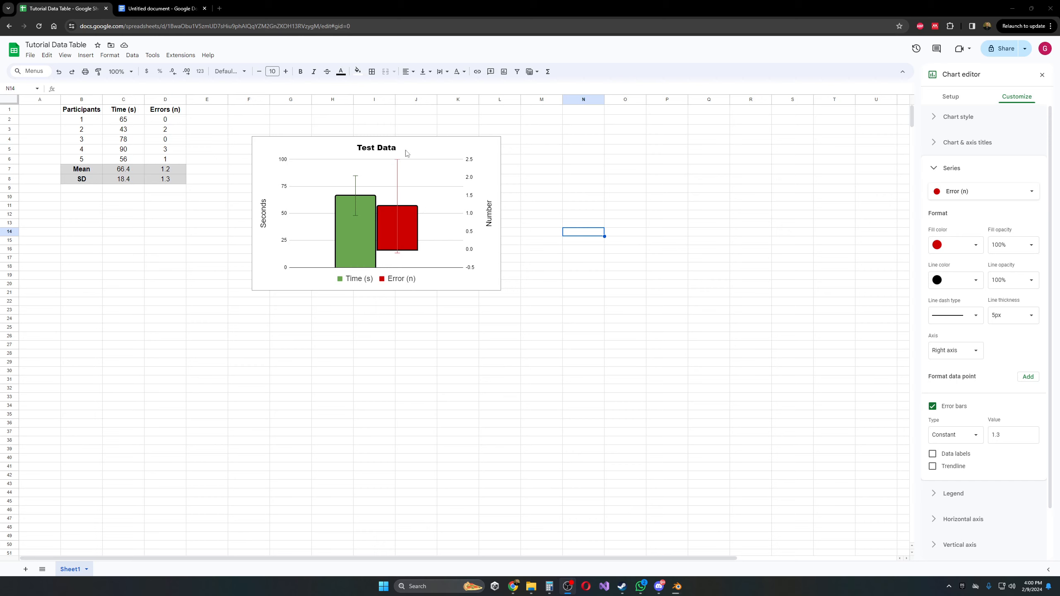
Step: Set the minimum value of the chart's right vertical axis to 0
click(933, 170)
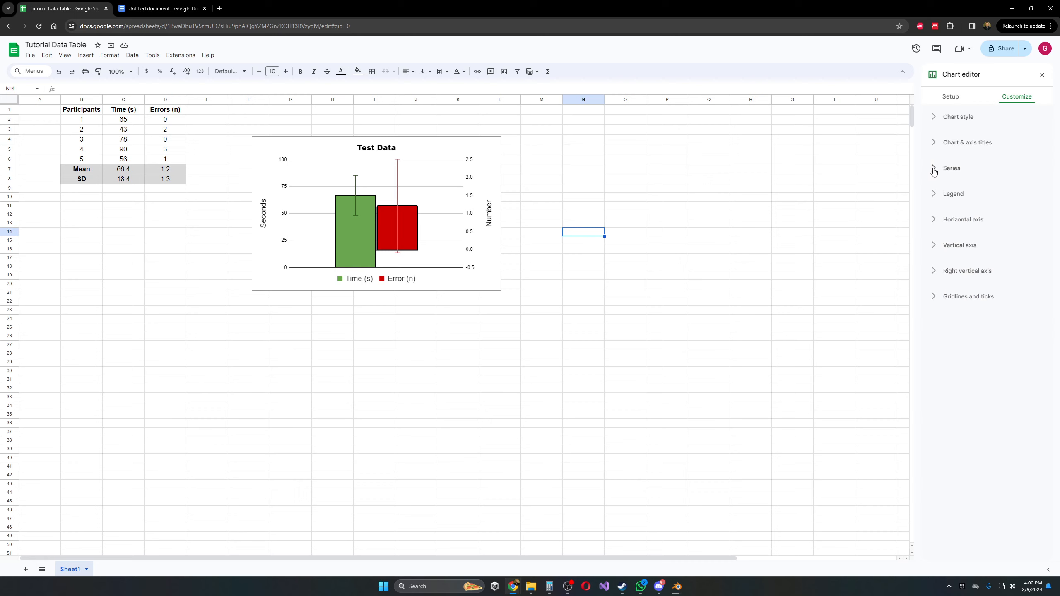
click(473, 214)
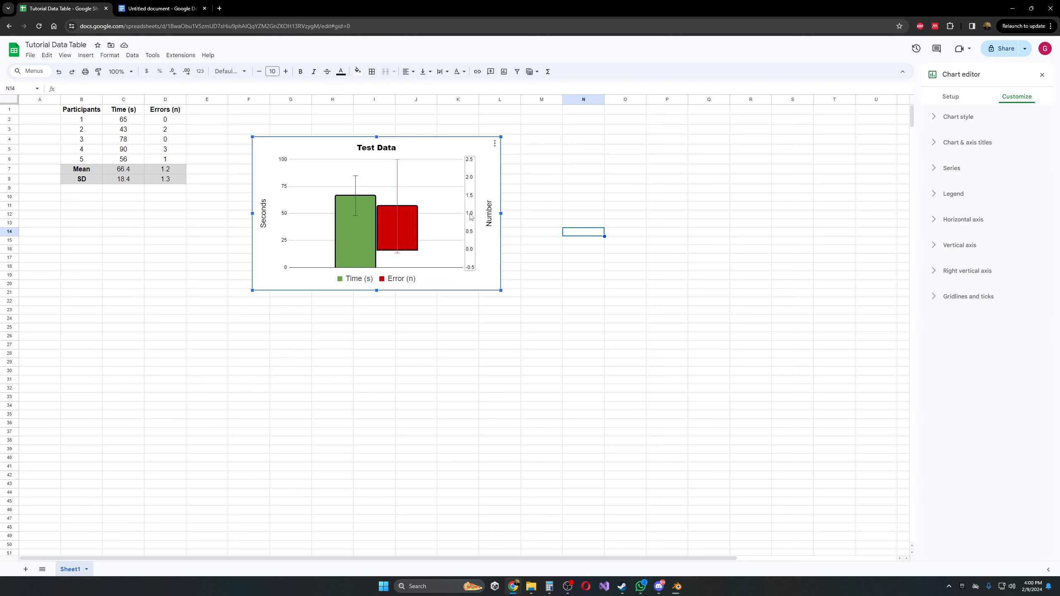
click(471, 216)
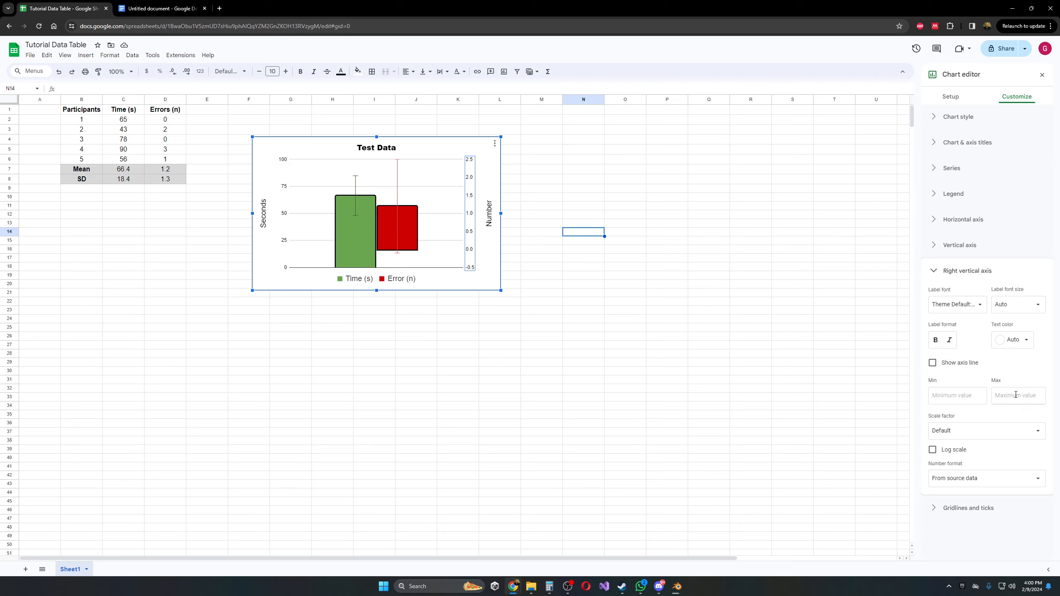
click(966, 395)
text(0)
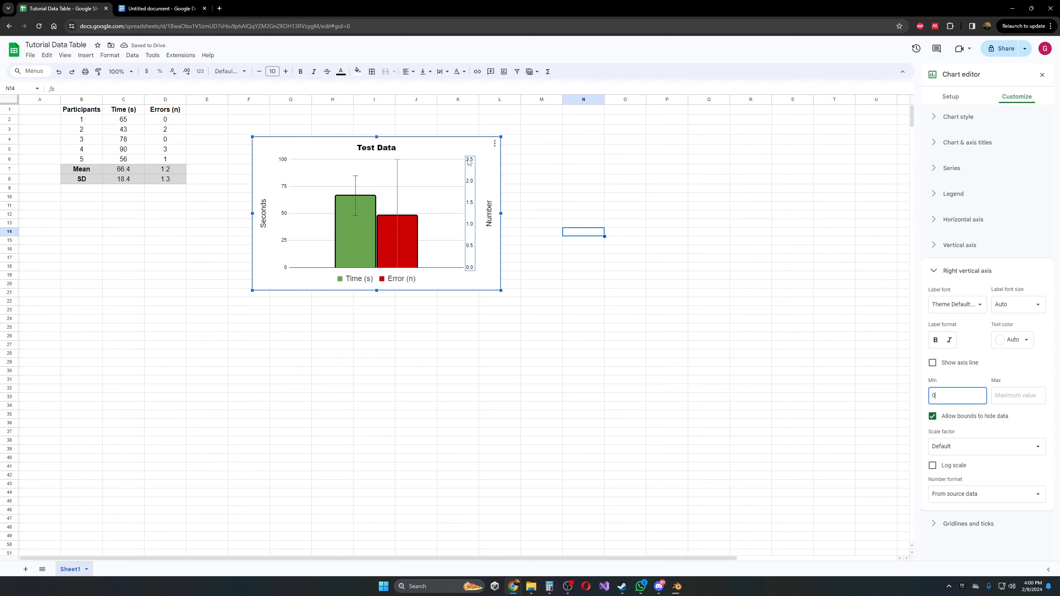
Step: Try to color the Error (n) error bar black with the sheet's fill color, and undo the fill
click(399, 183)
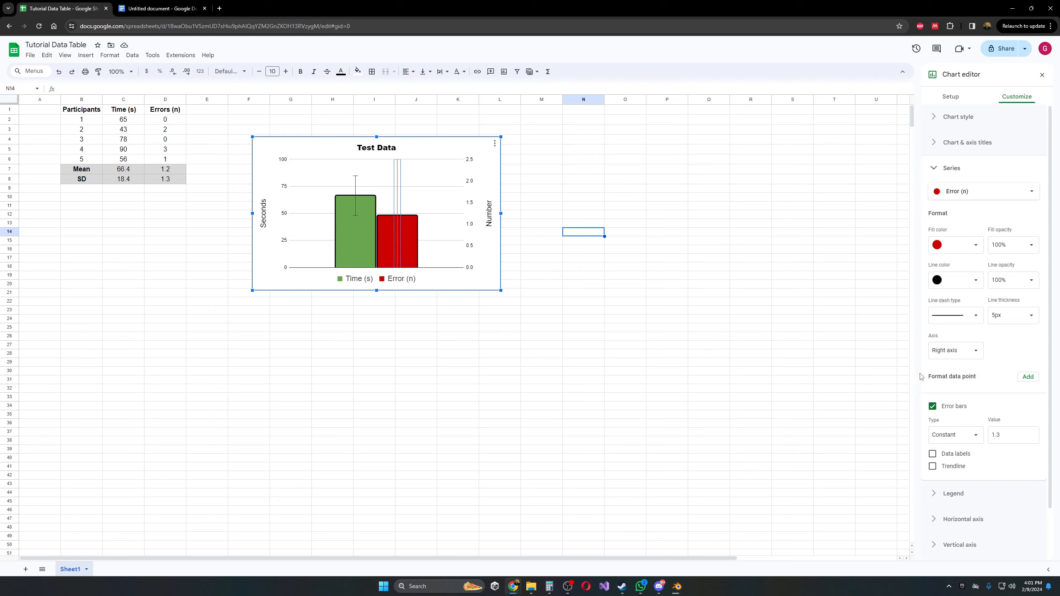
click(362, 72)
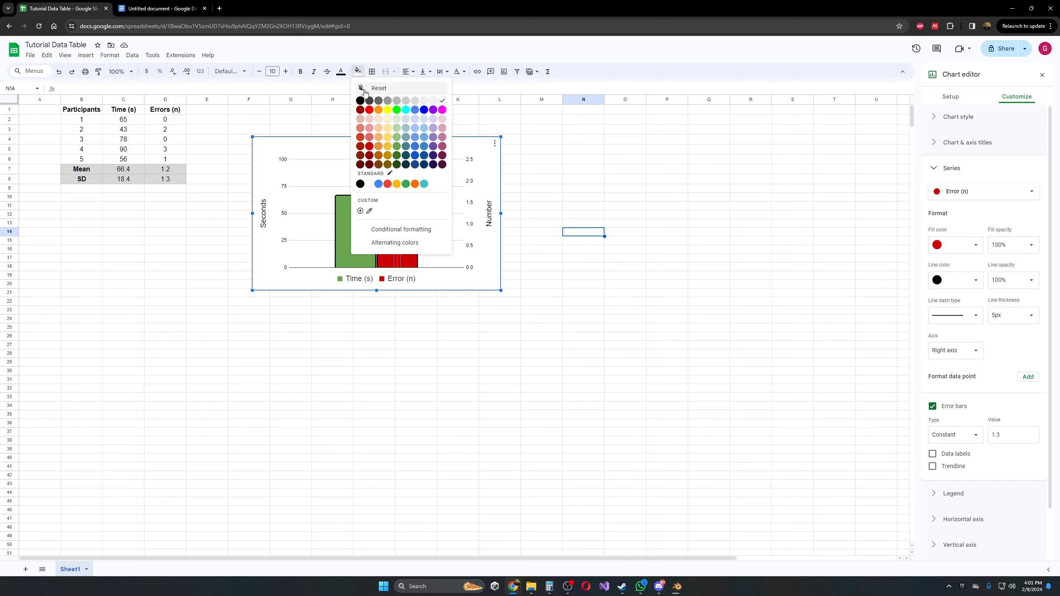
click(360, 102)
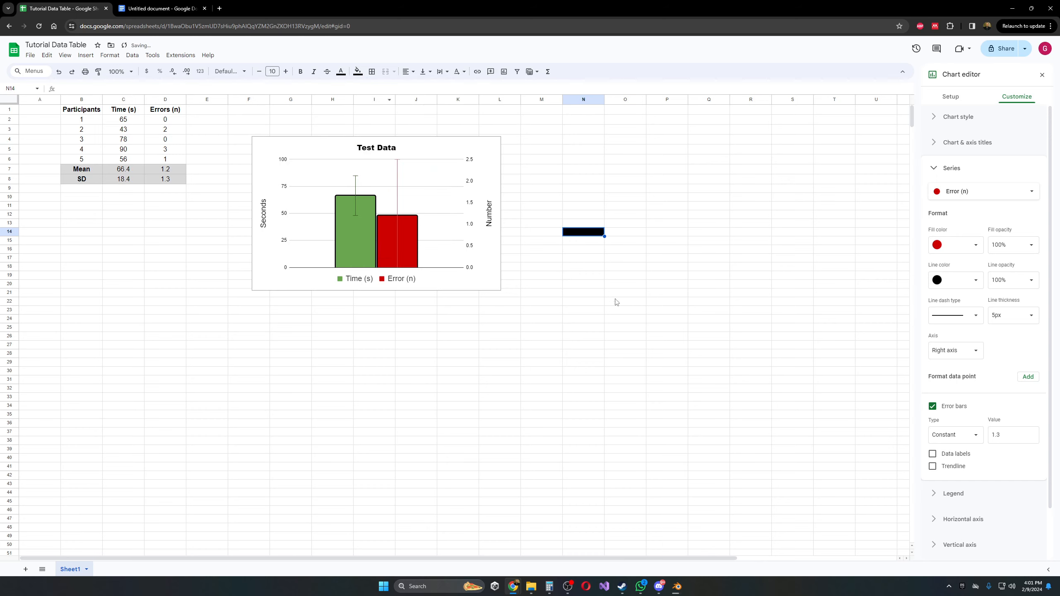
key(ctrl+z)
Step: Examine the editing options and series settings of the Error (n) error bar for a way to recolor it
click(401, 179)
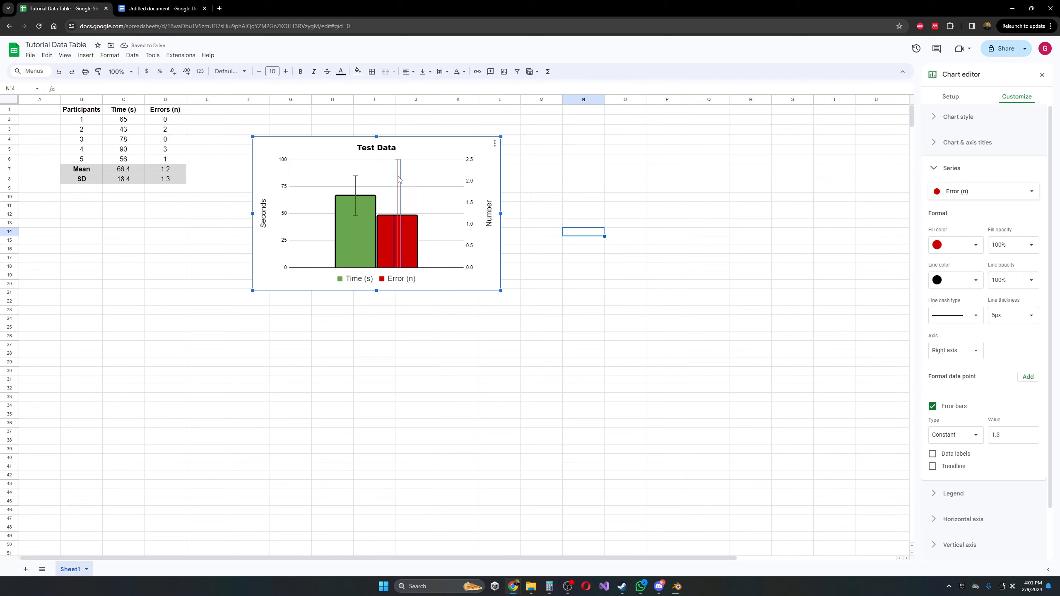
right_click(399, 178)
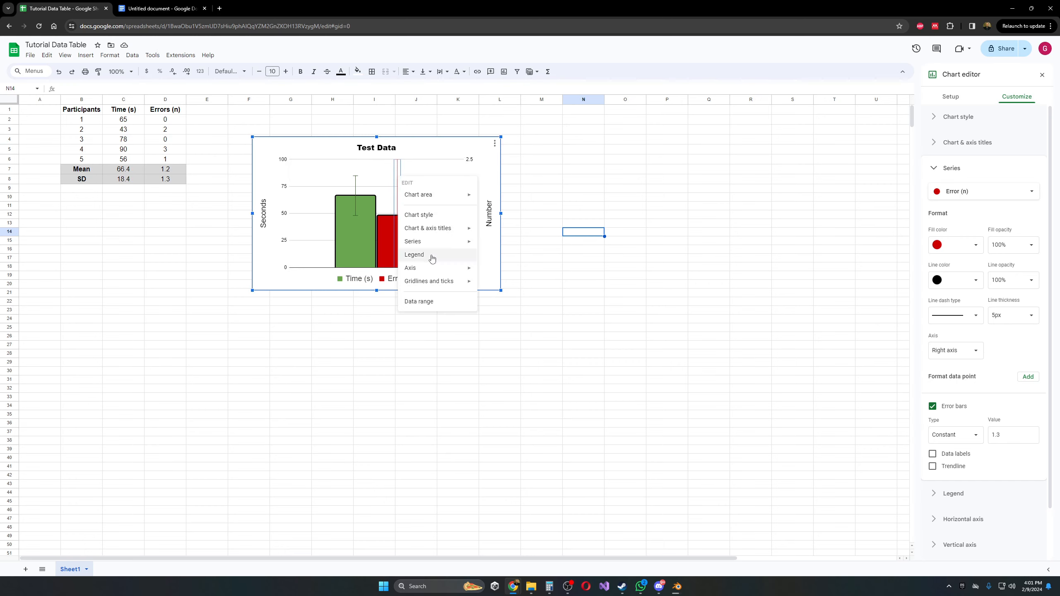
mouse_move(434, 243)
click(501, 273)
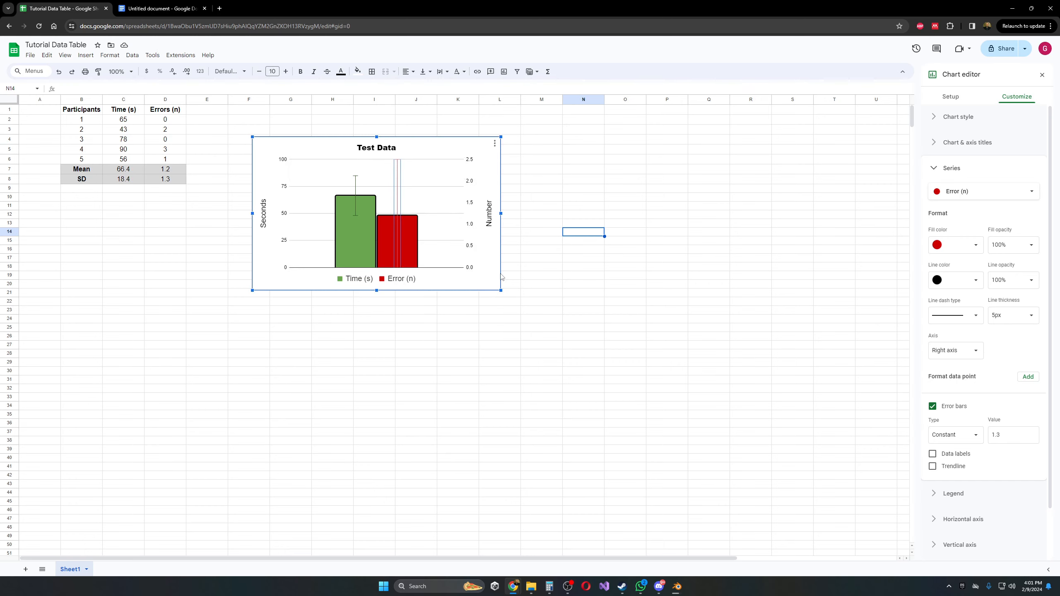
scroll(994, 215, down, 2)
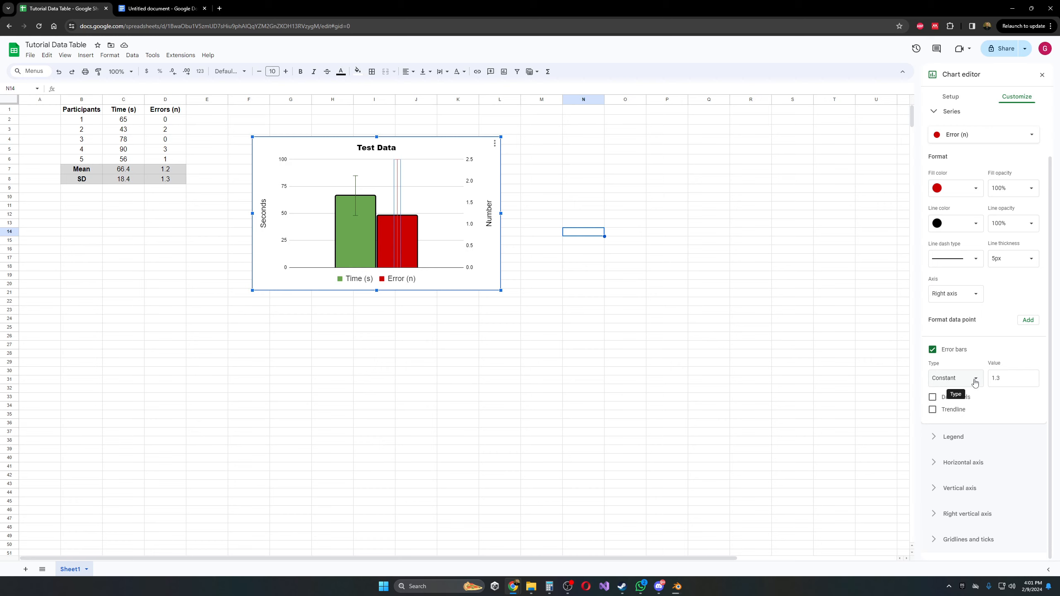
click(425, 193)
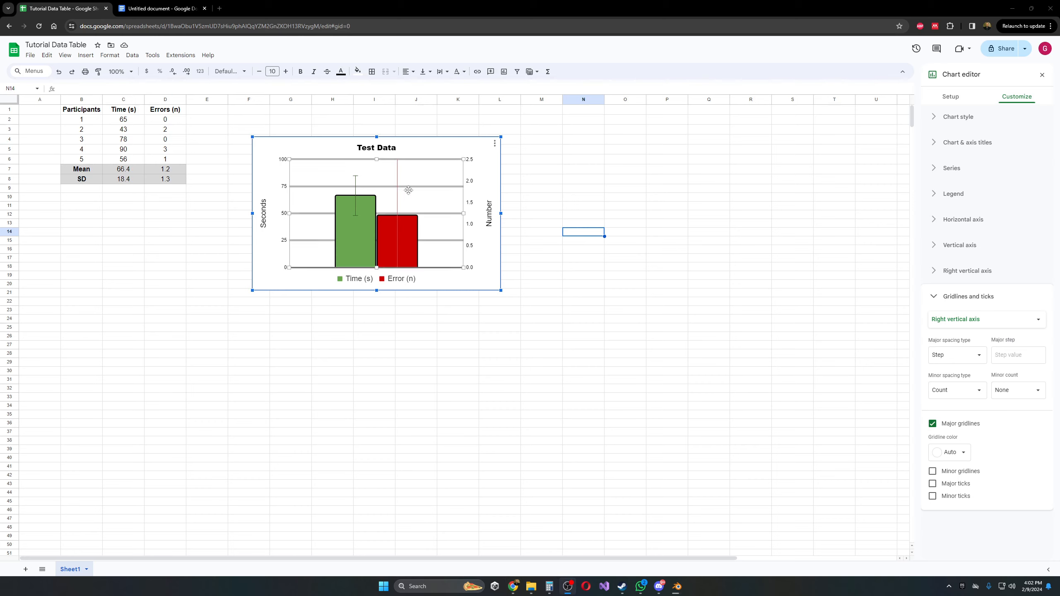
Step: Try blue, a darker blue, dark red and black as fill colors for the Error (n) column
click(404, 232)
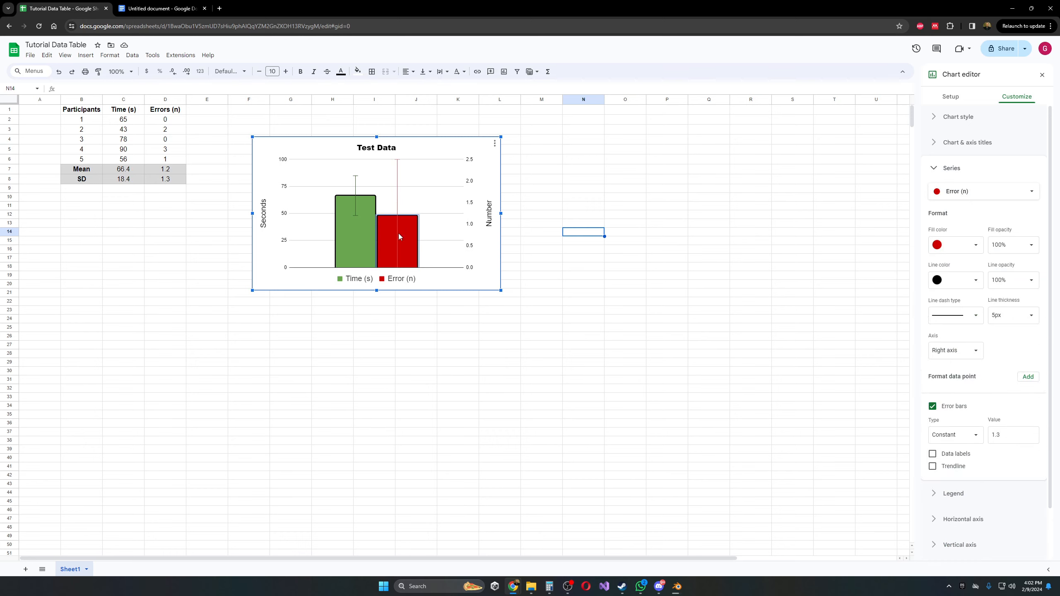
click(981, 245)
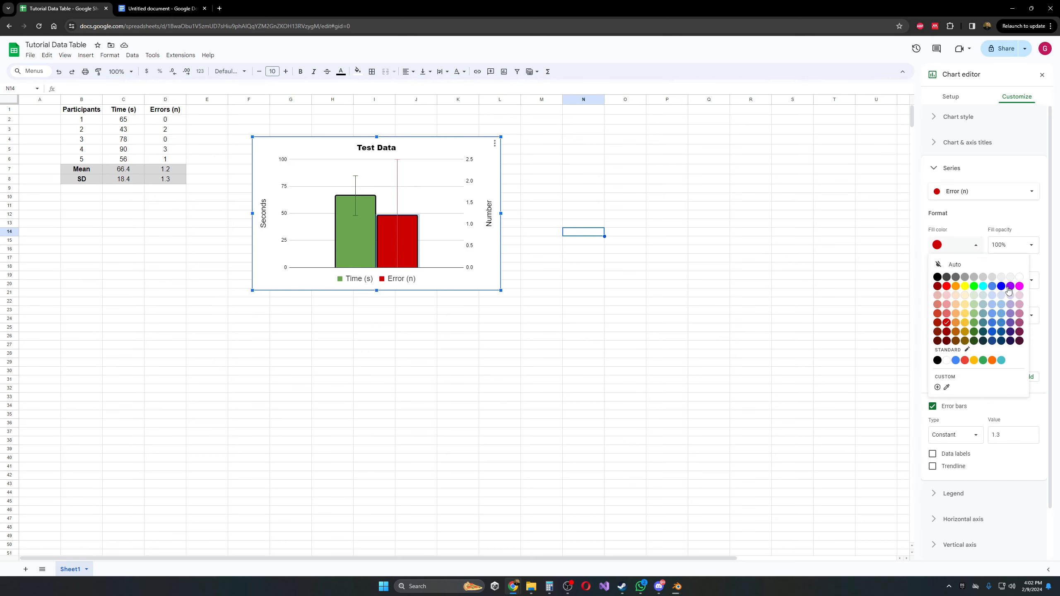
click(993, 287)
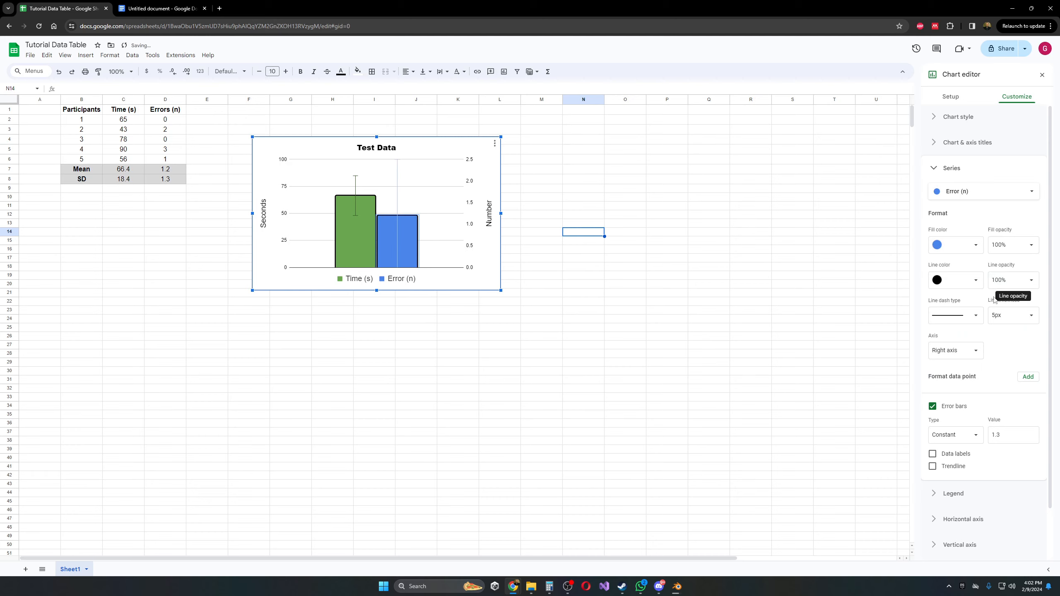
click(967, 251)
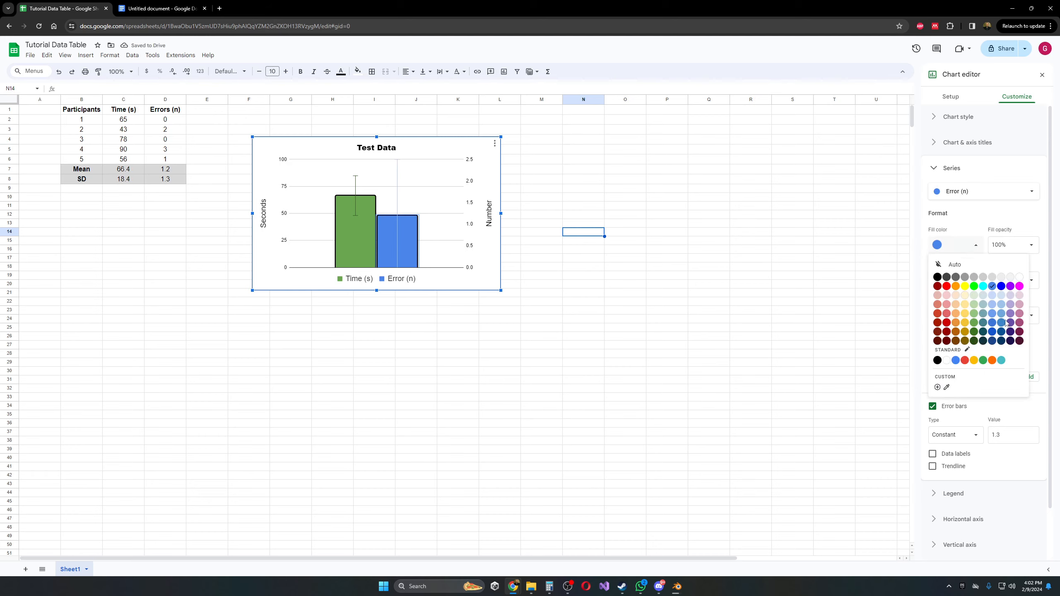
click(992, 325)
click(965, 251)
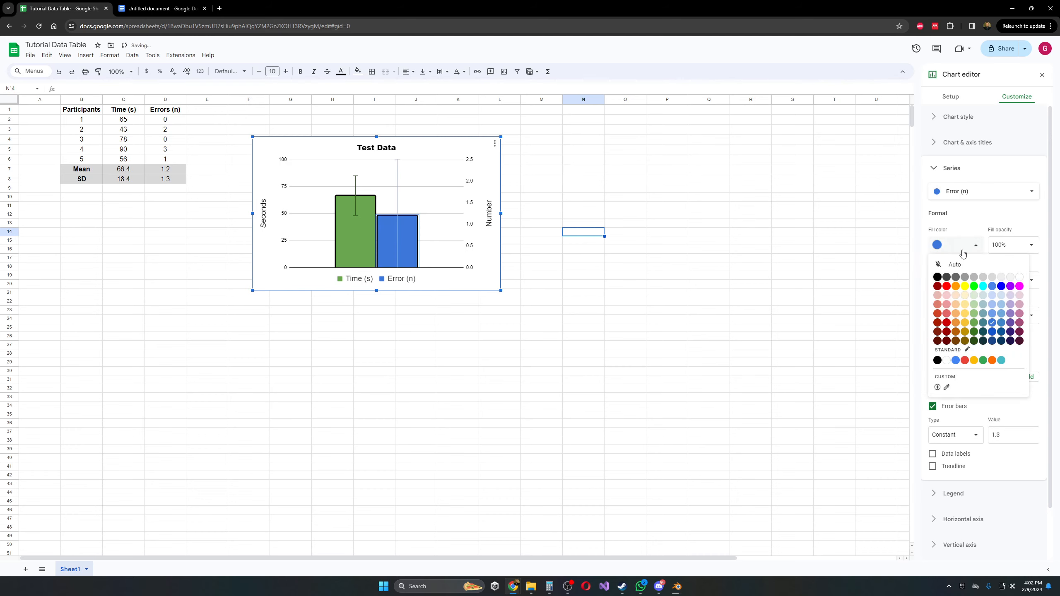
click(947, 333)
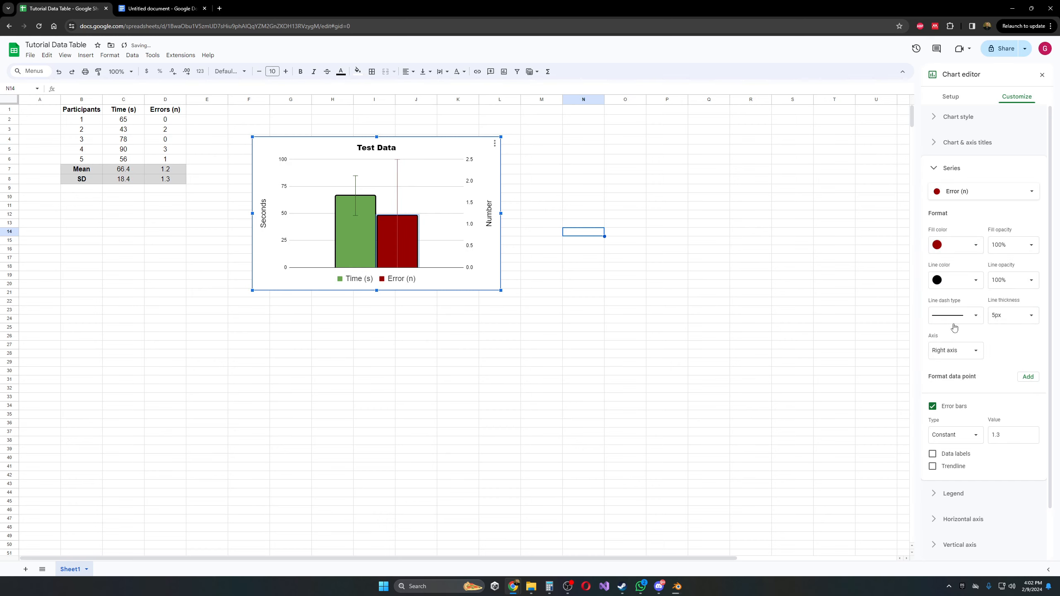
click(960, 255)
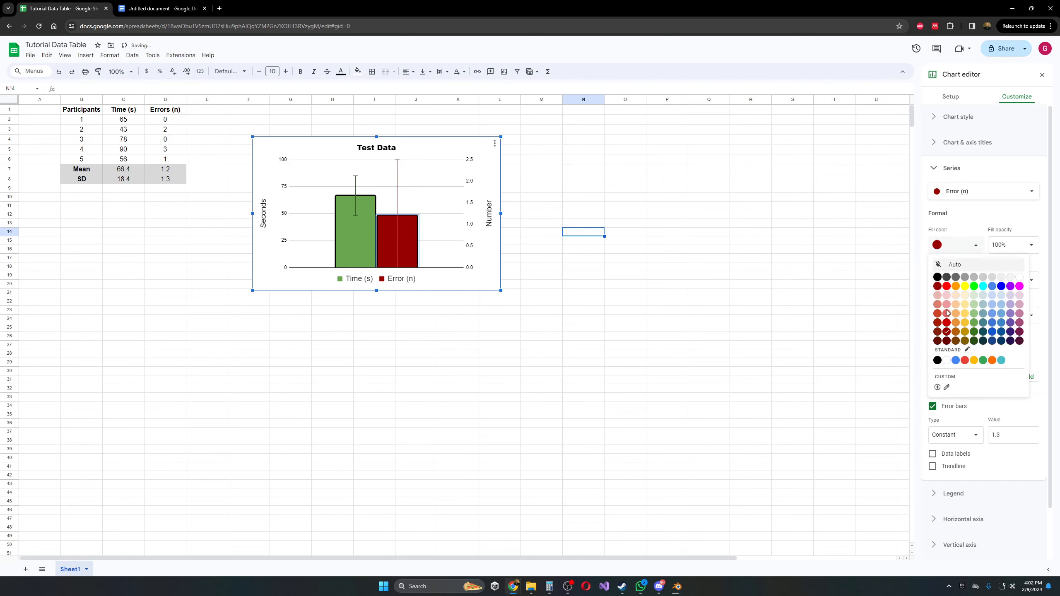
click(938, 277)
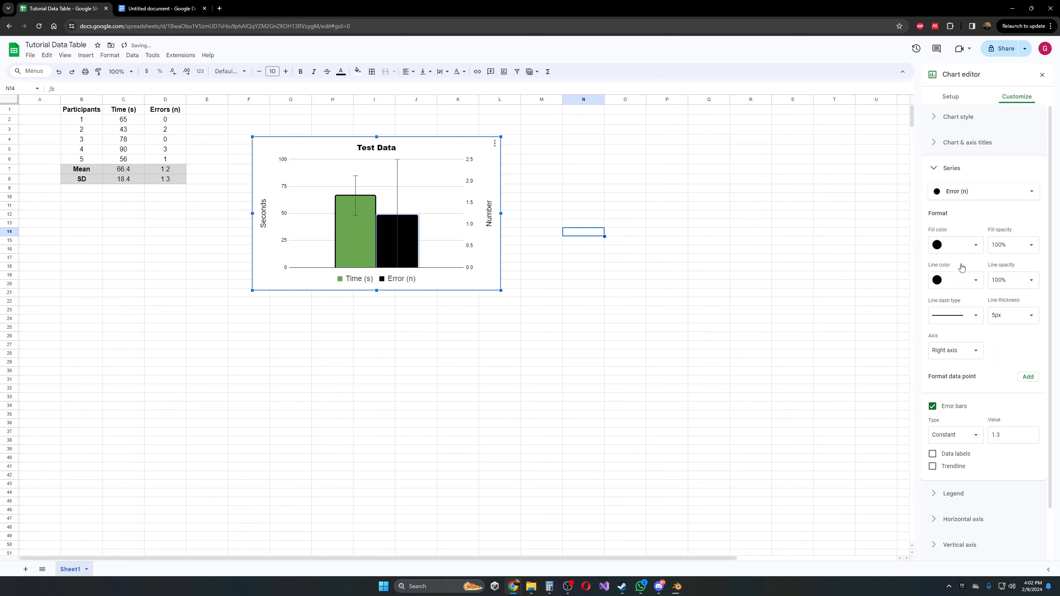
Step: Set the fill color of the Error (n) column to dark yellow and deselect the chart
click(960, 247)
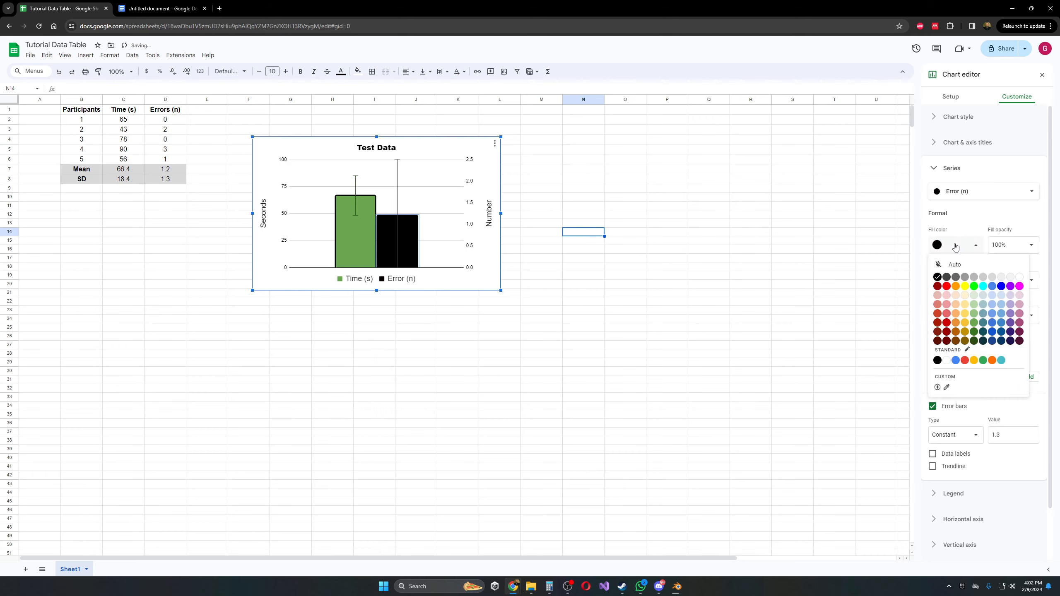
click(964, 322)
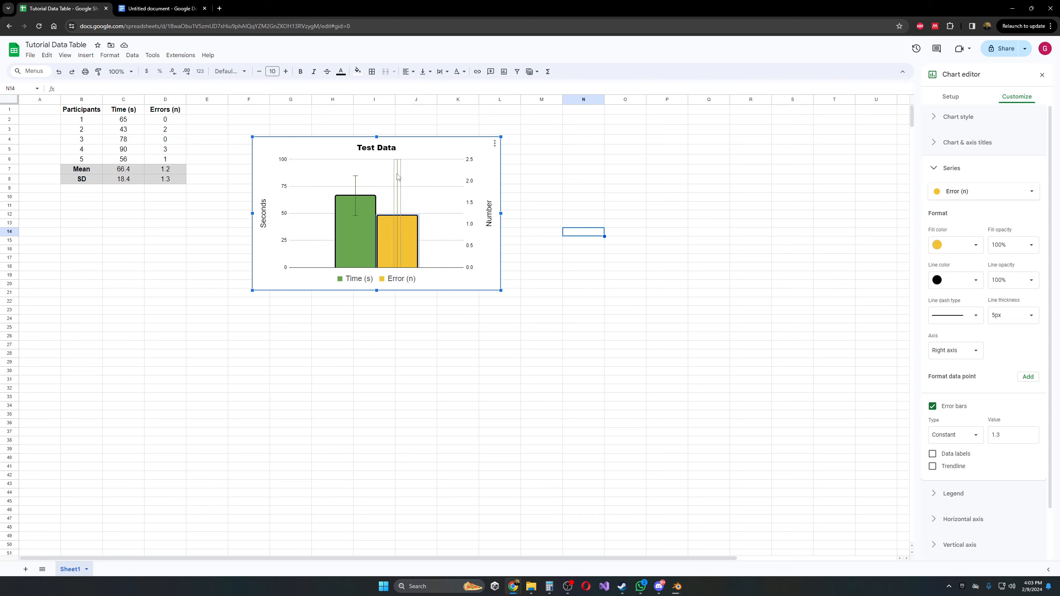
click(642, 303)
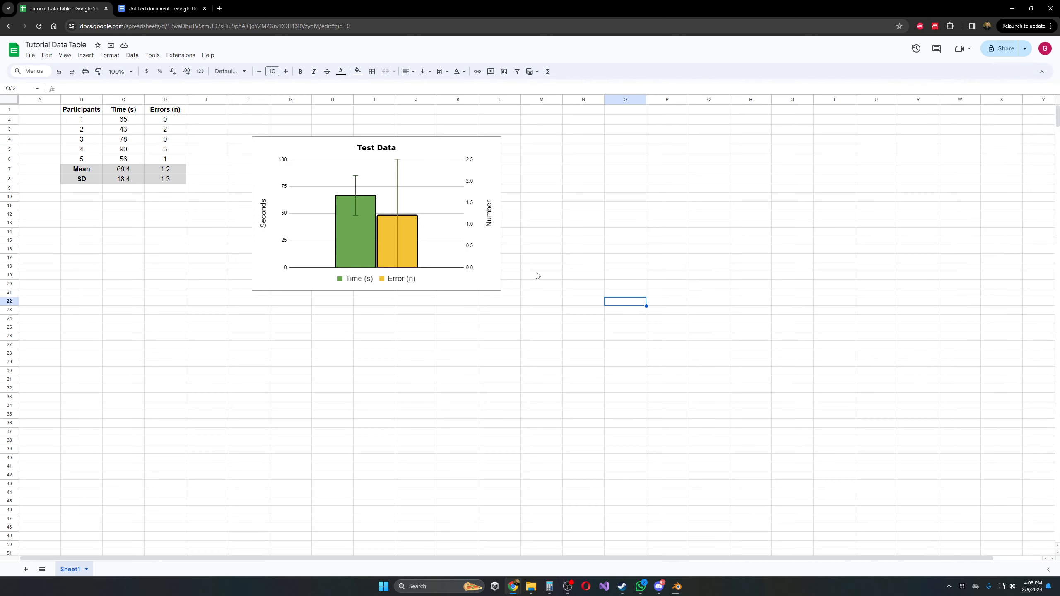
Step: Copy the whole Test Data chart from the spreadsheet
click(453, 143)
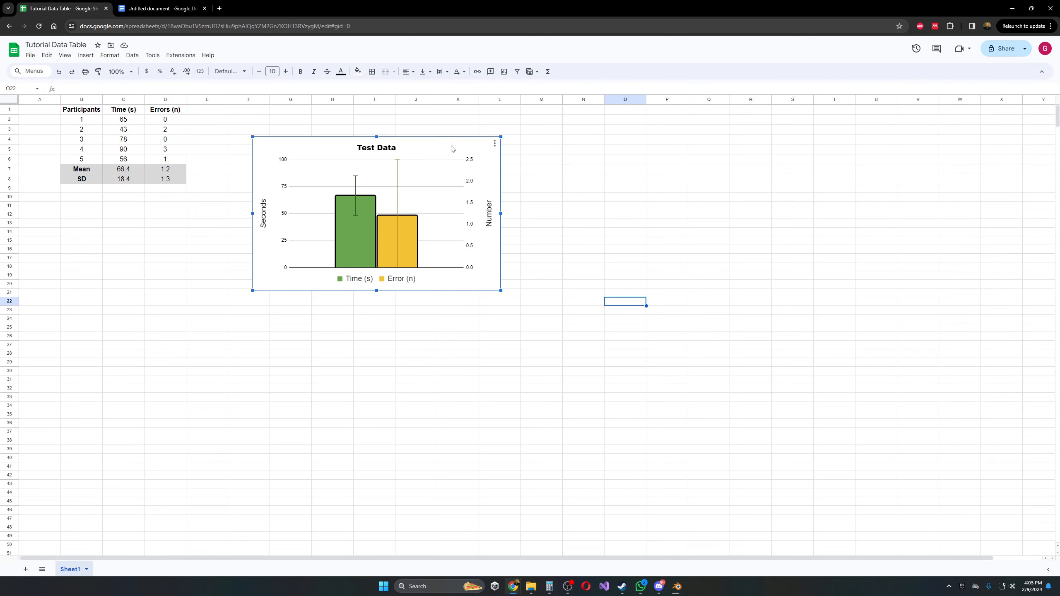
click(597, 151)
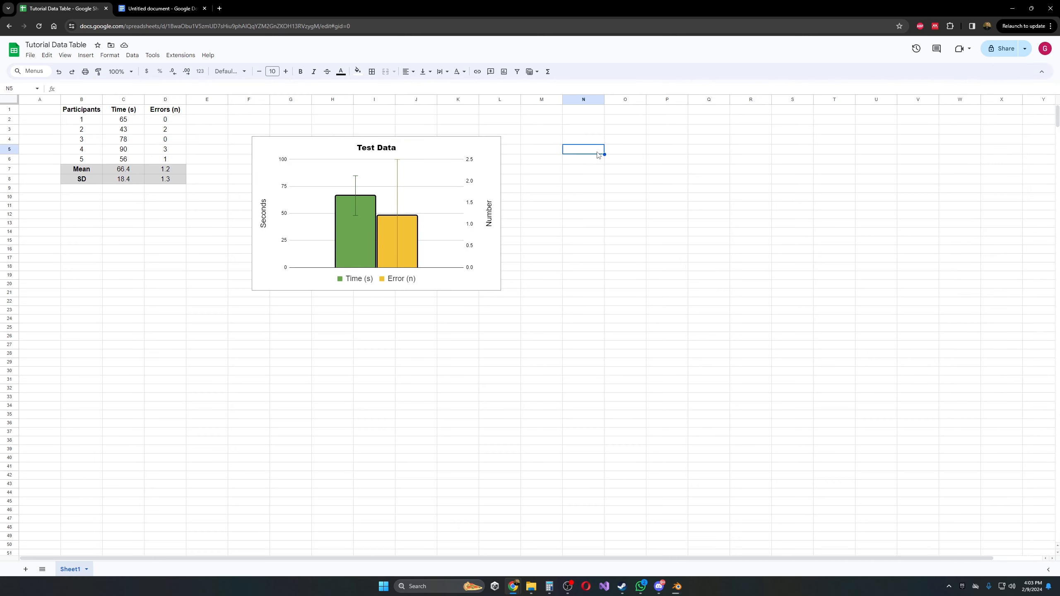
click(431, 150)
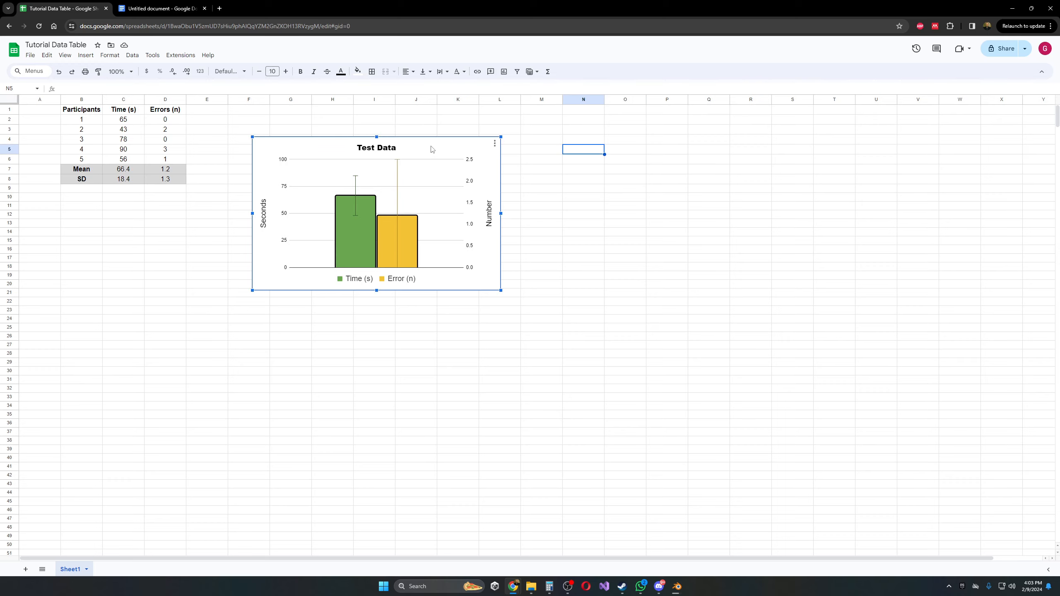
right_click(432, 149)
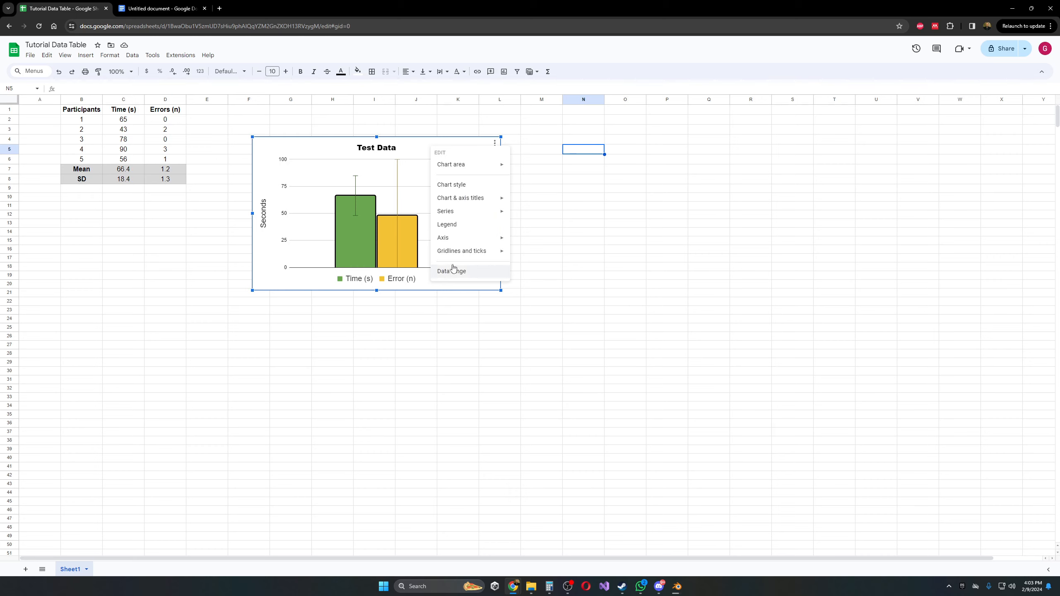
click(47, 56)
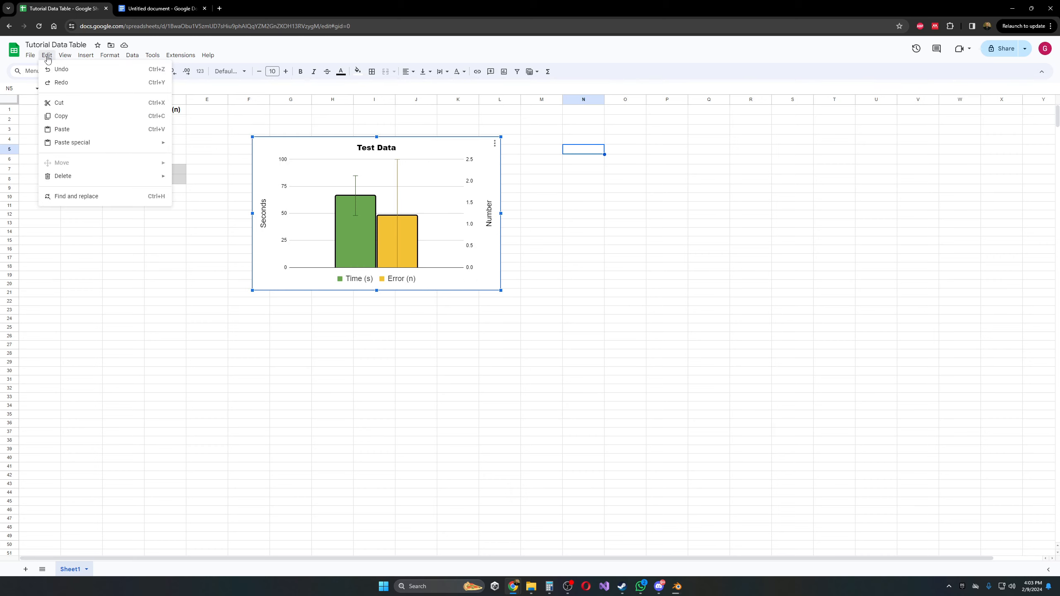
click(61, 116)
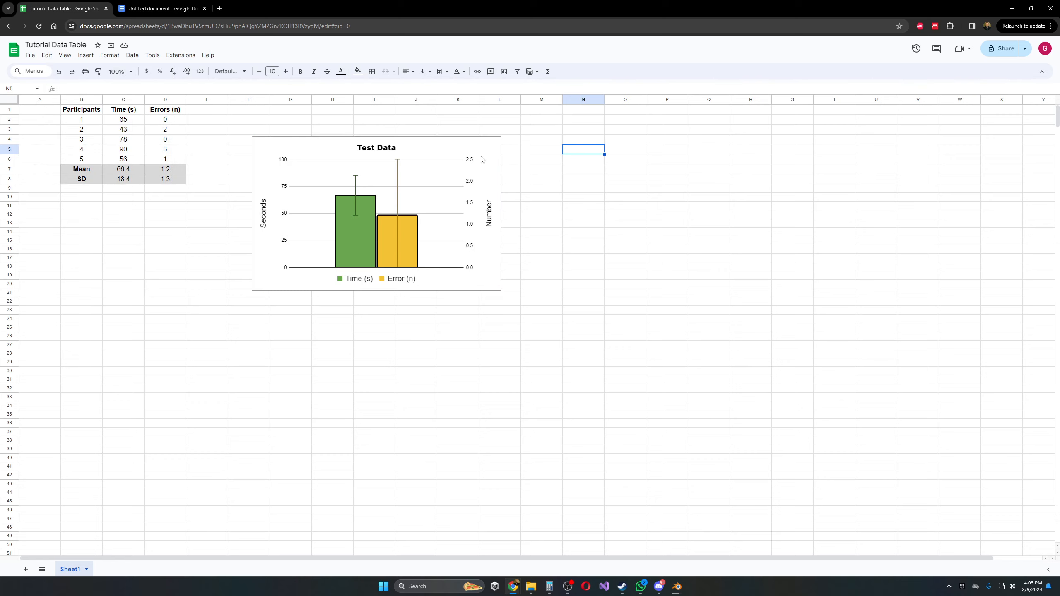
Step: Switch to the untitled Google Docs document and enter the placeholder lines "Title", "Name", "Class # - Class name", "Date" and "Assignment Name"
click(167, 8)
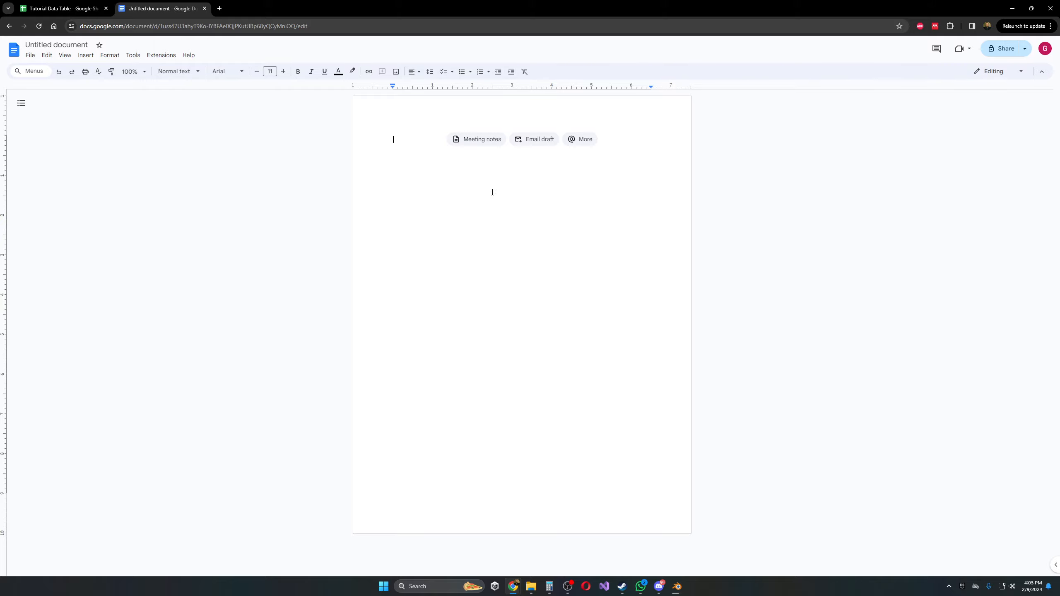
text(Title)
key(Return)
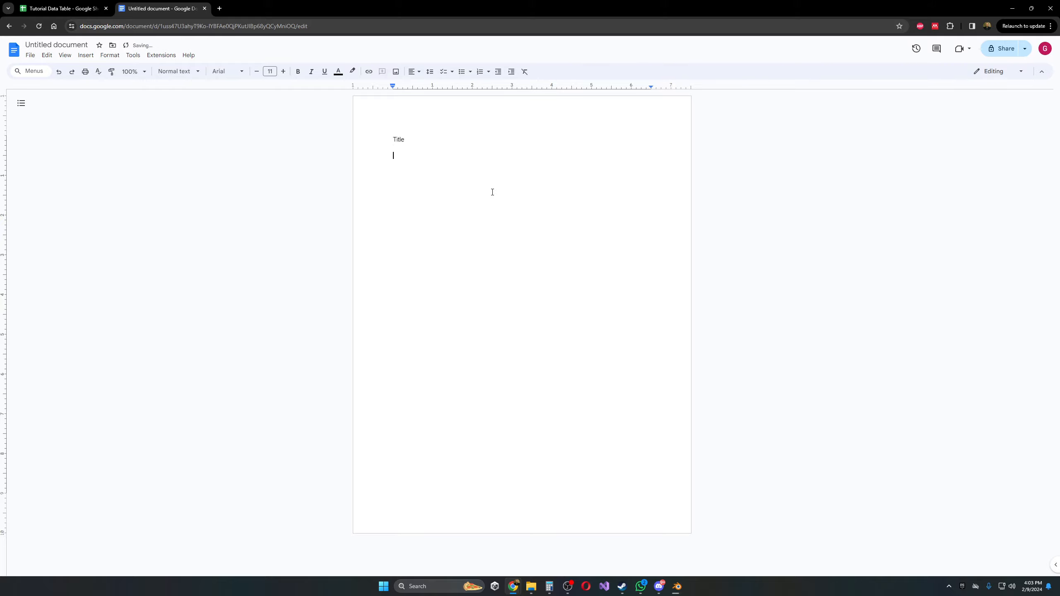
text(Name)
key(Return)
text(Class # - Class name)
key(Return)
text(Assignment Nam)
key(Down)
key(Down)
key(Down)
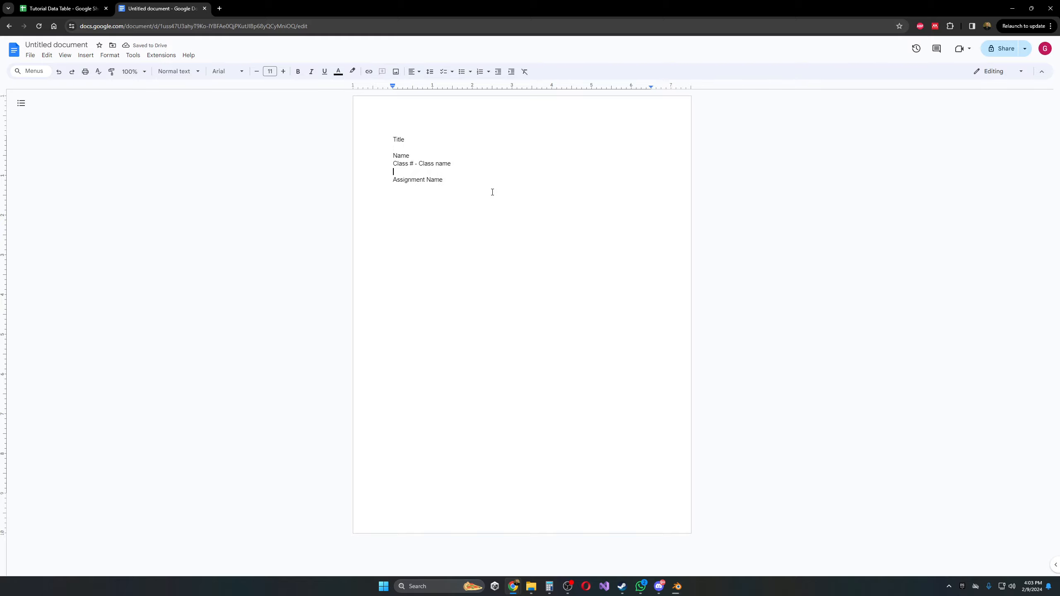
key(Return)
key(Up)
text(D)
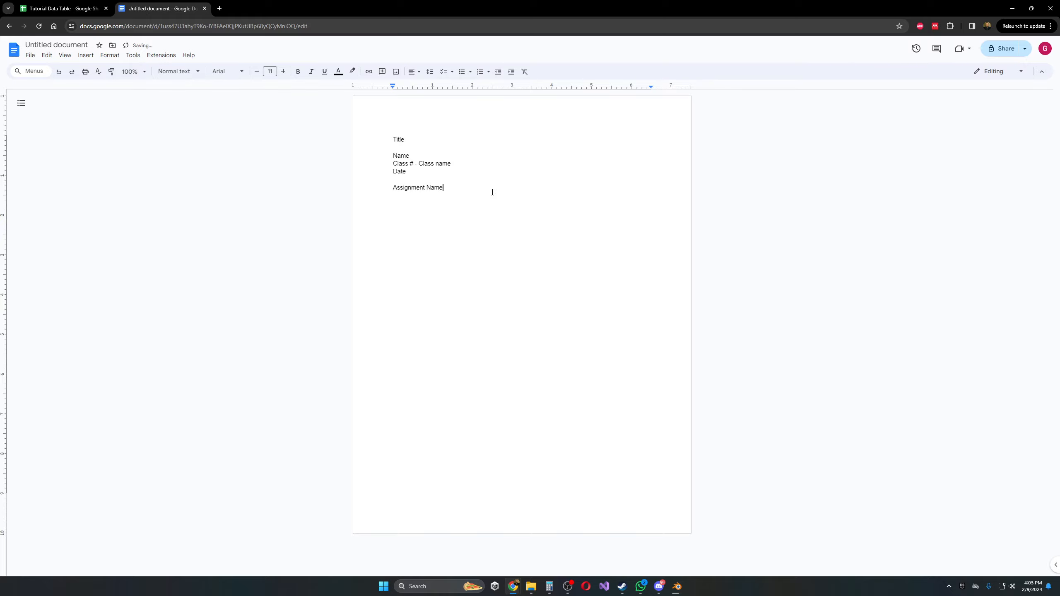
Step: Add a "Text" line below the assignment name, followed by several dotted filler lines and a closing "End of Text" line
key(Return)
text(Tex)
key(shift+Up)
key(shift+Down)
key(shift+Left)
key(shift+Left)
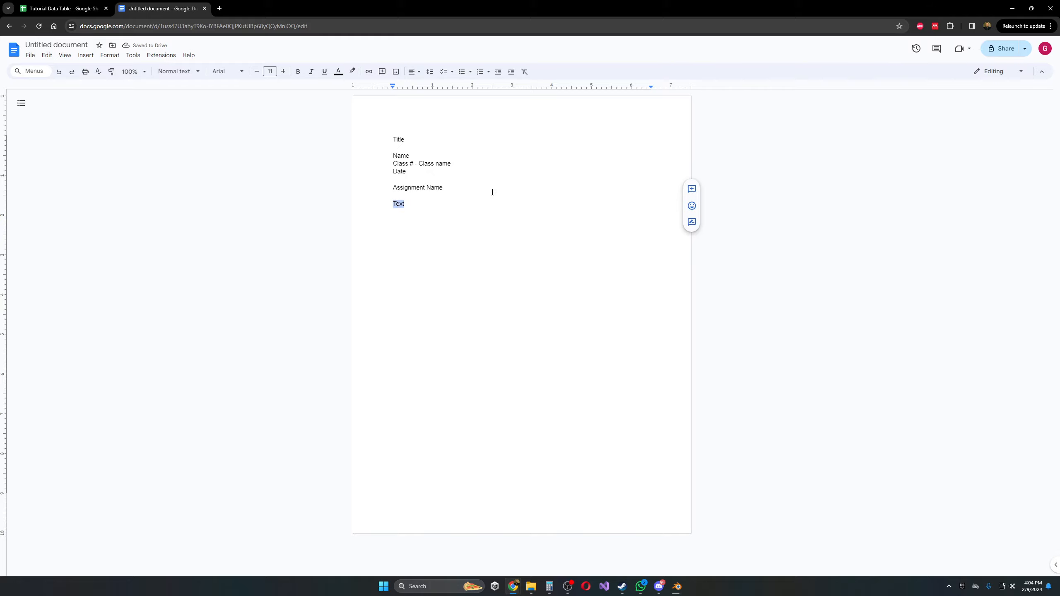
key(Right)
key(Return)
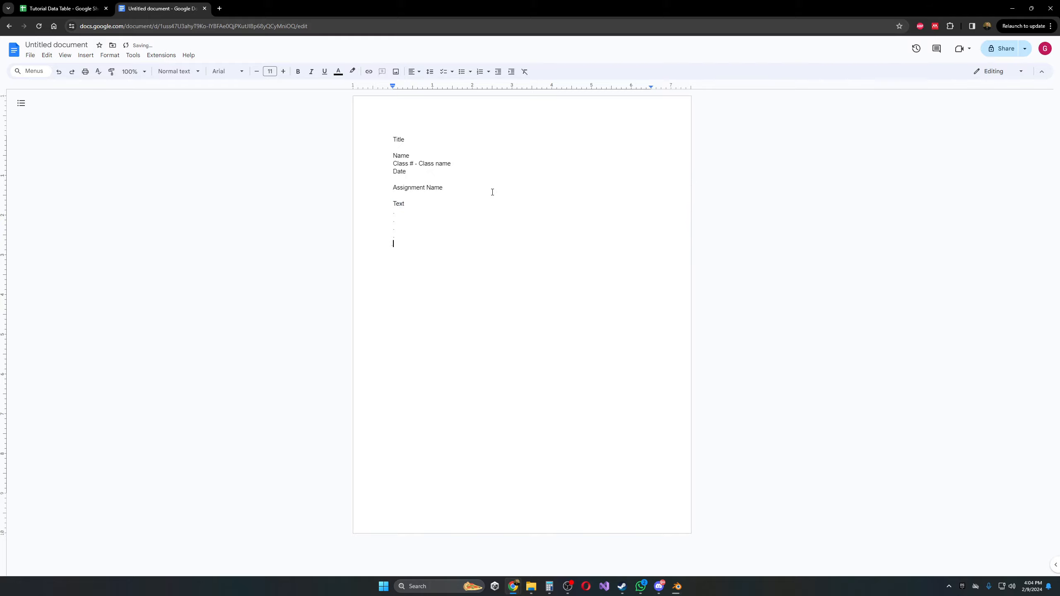
key(Return)
key(Return)
key(Return)
text(End of T)
Step: Paste the copied chart below the "End of Text" line, unlinked from the spreadsheet
click(47, 55)
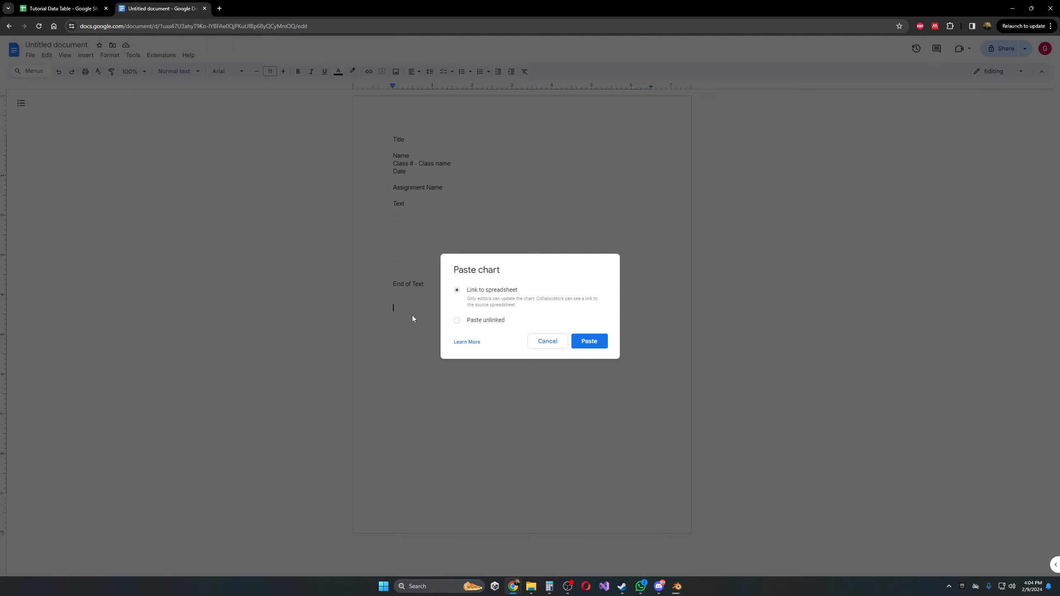
click(457, 320)
click(589, 341)
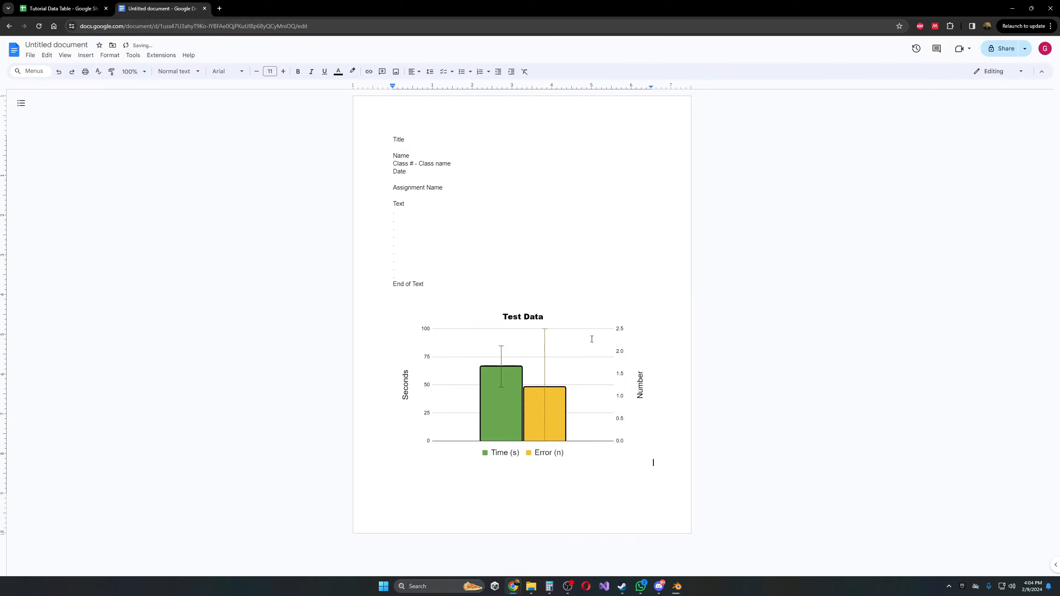
Step: Compare the pasted chart with the spreadsheet original and examine its size, recolor and adjustment image options for a border setting
click(546, 355)
click(615, 391)
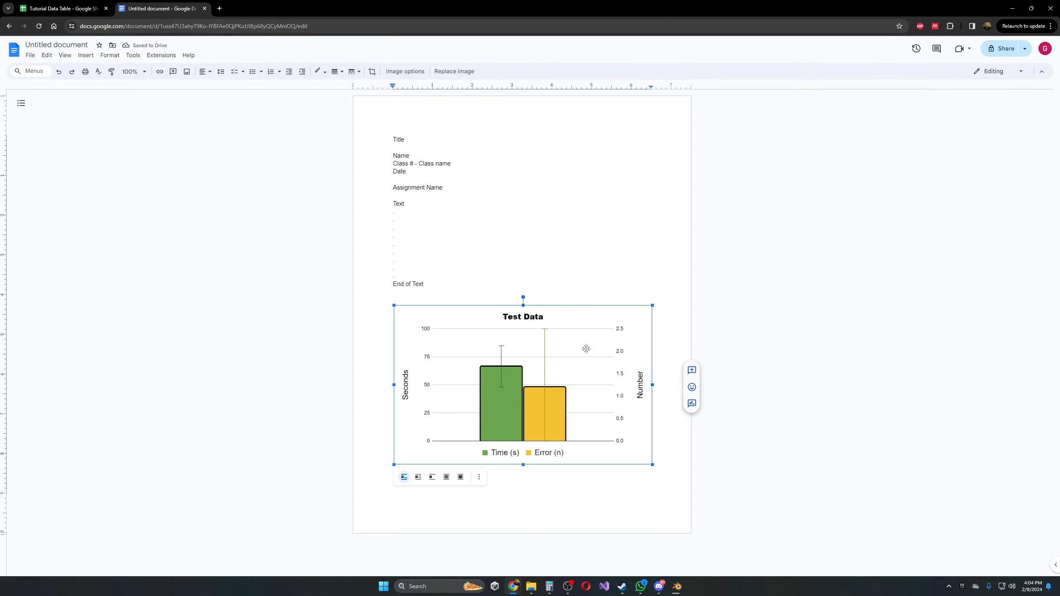
click(81, 5)
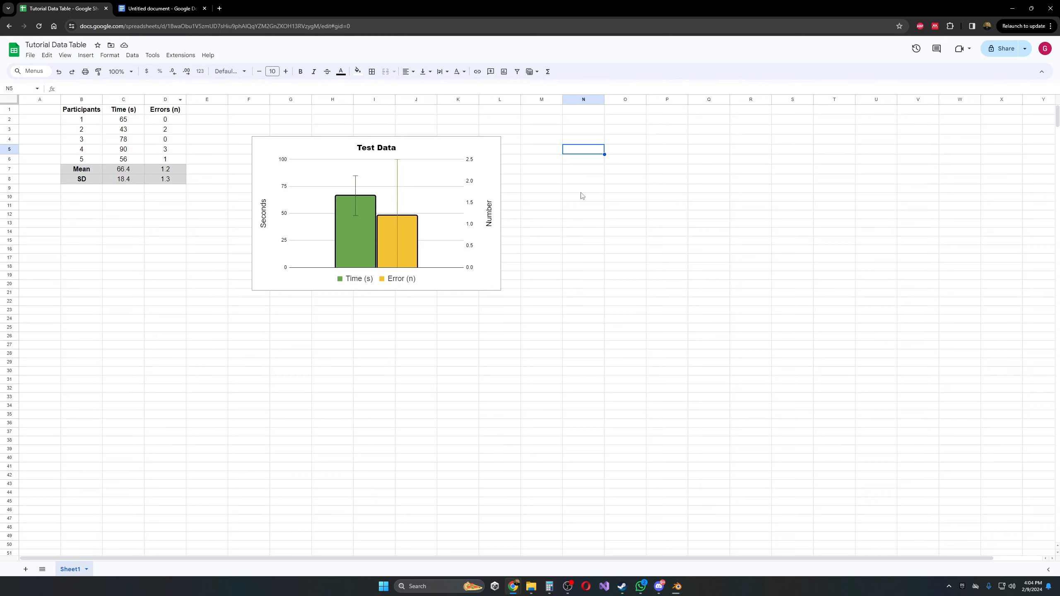
key(ctrl+Tab)
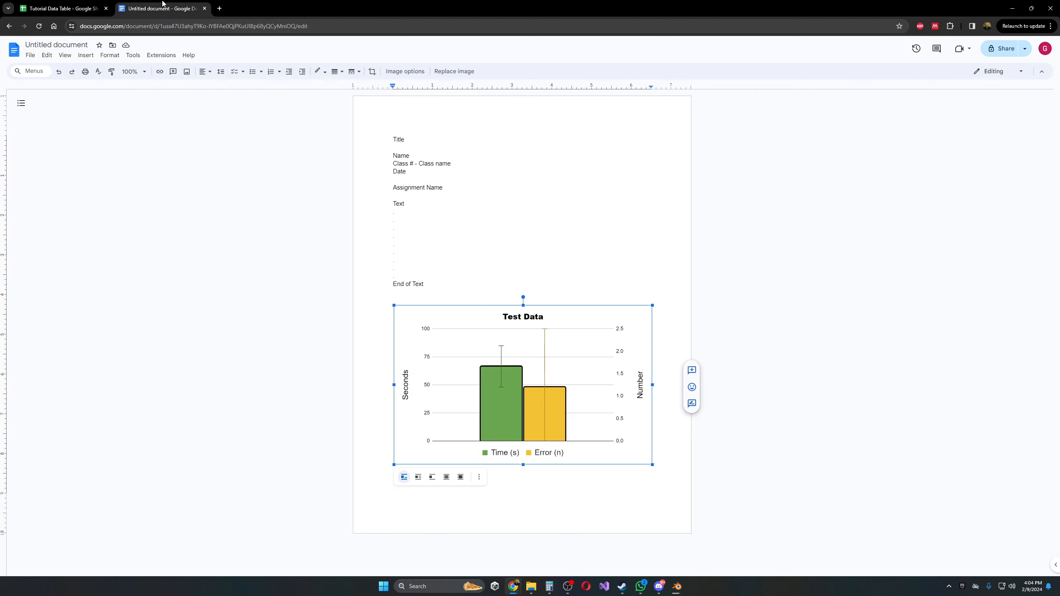
right_click(583, 315)
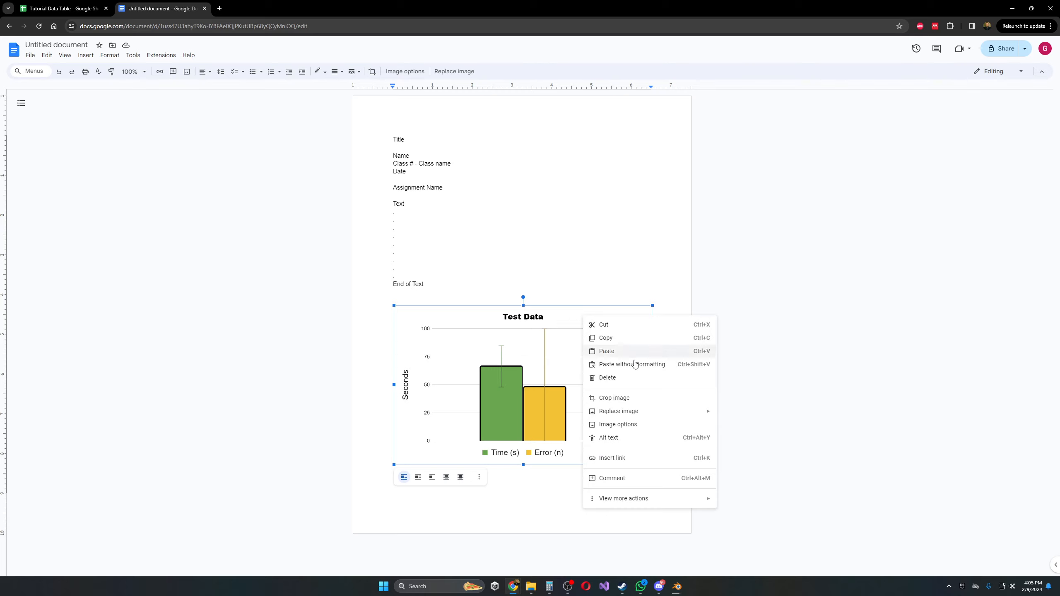
click(618, 425)
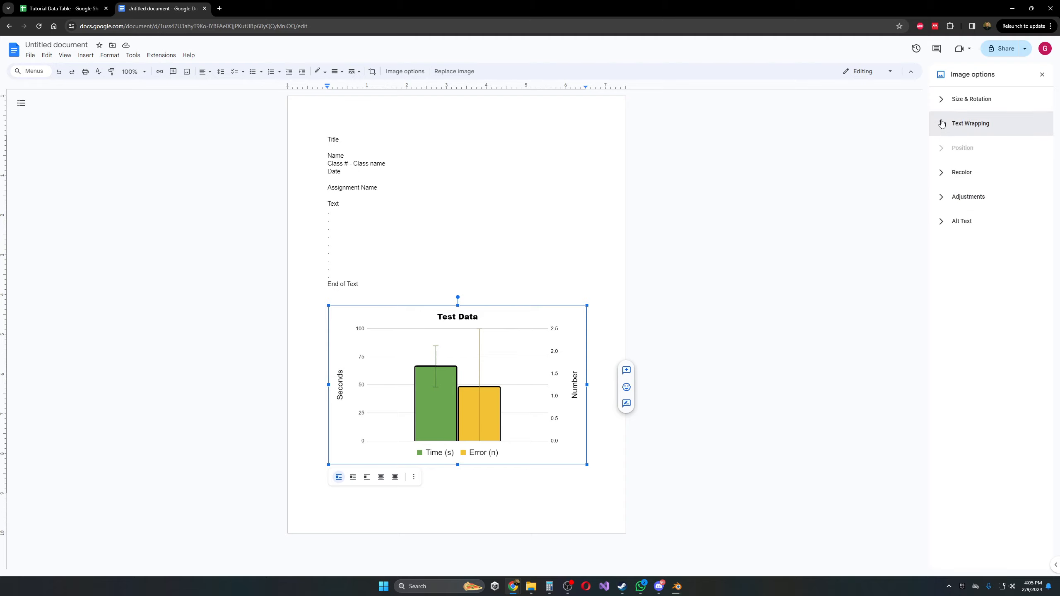
click(942, 102)
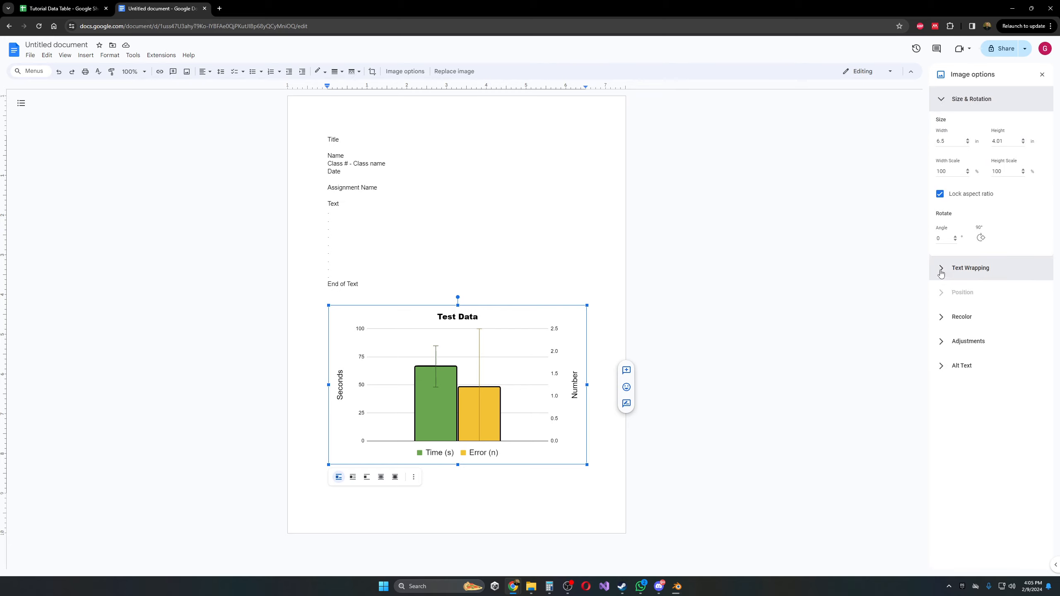
click(941, 318)
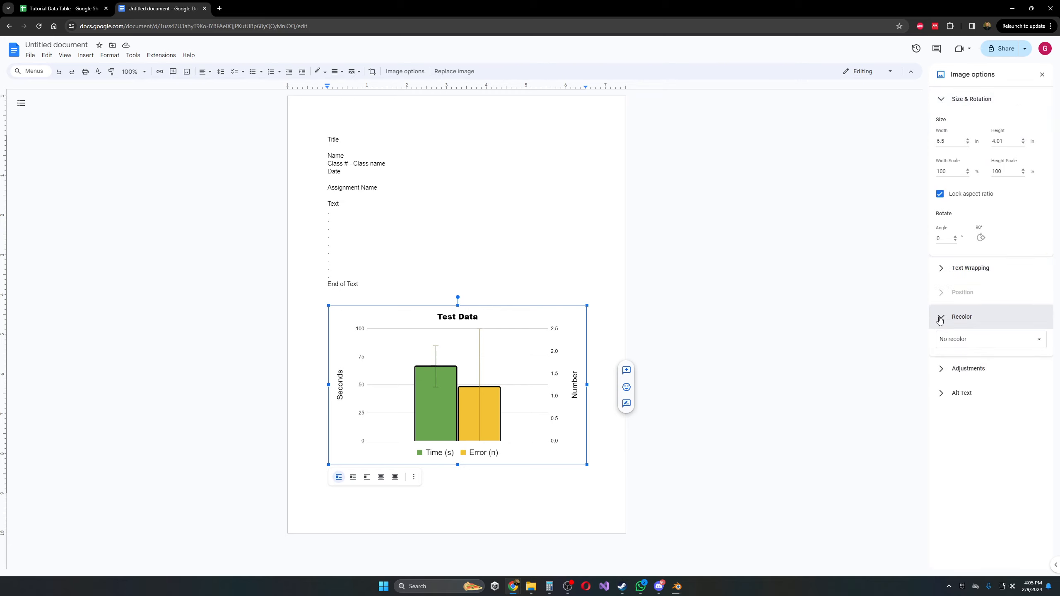
click(949, 346)
click(950, 346)
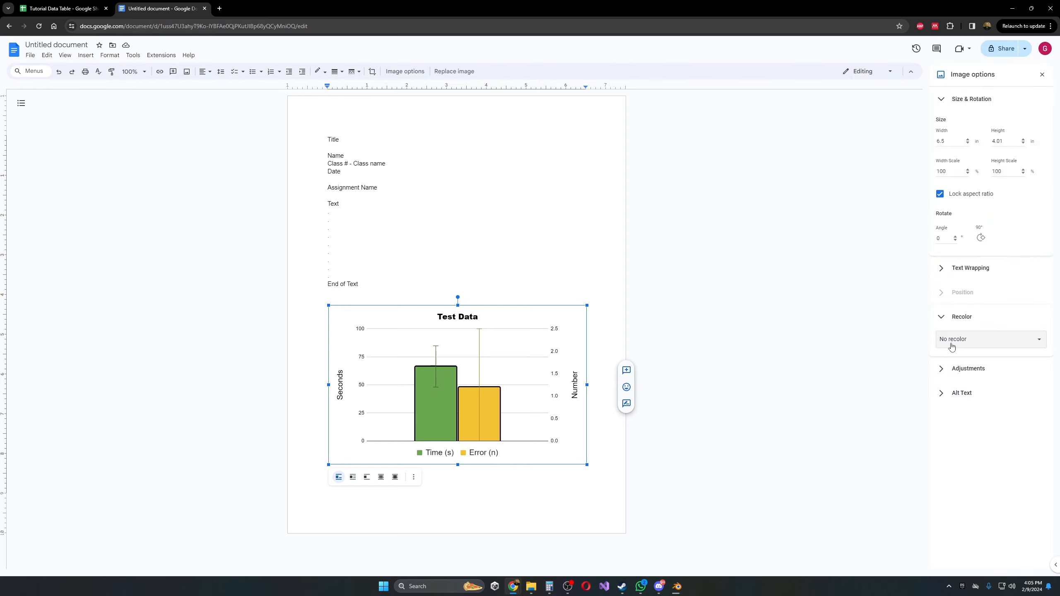
click(944, 368)
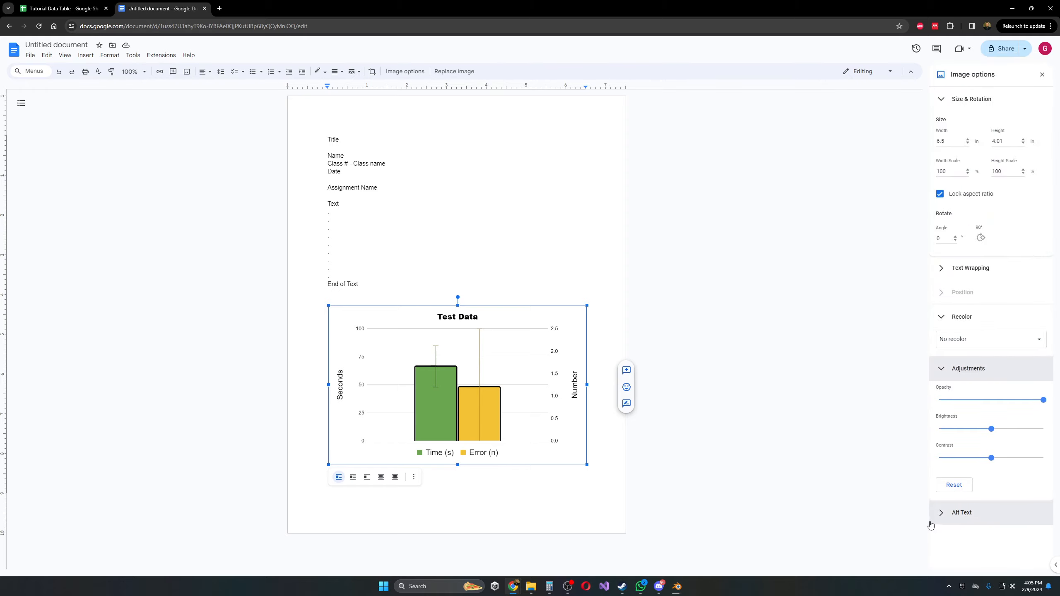
click(931, 523)
scroll(980, 463, up, 2)
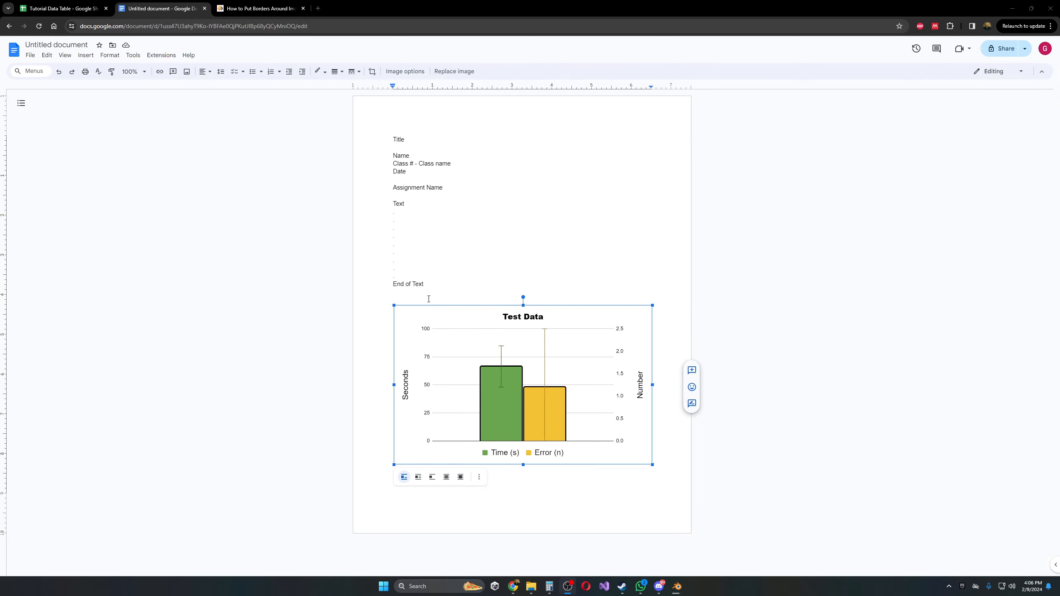
Step: Try shrinking the pasted chart proportionally from its upper-left corner, and undo the resizing
click(407, 321)
drag(394, 305, 471, 353)
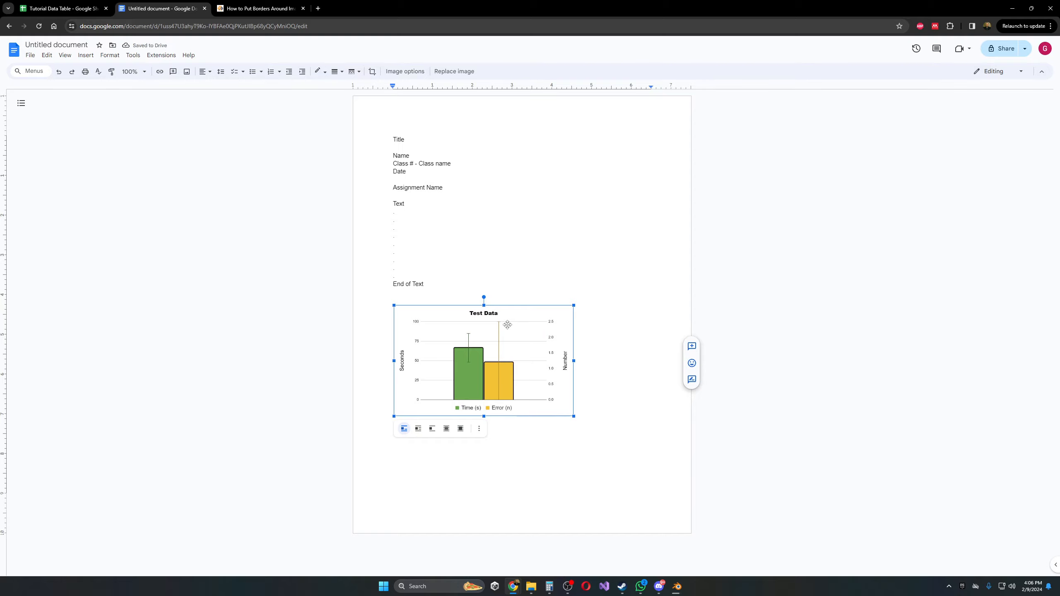
click(58, 71)
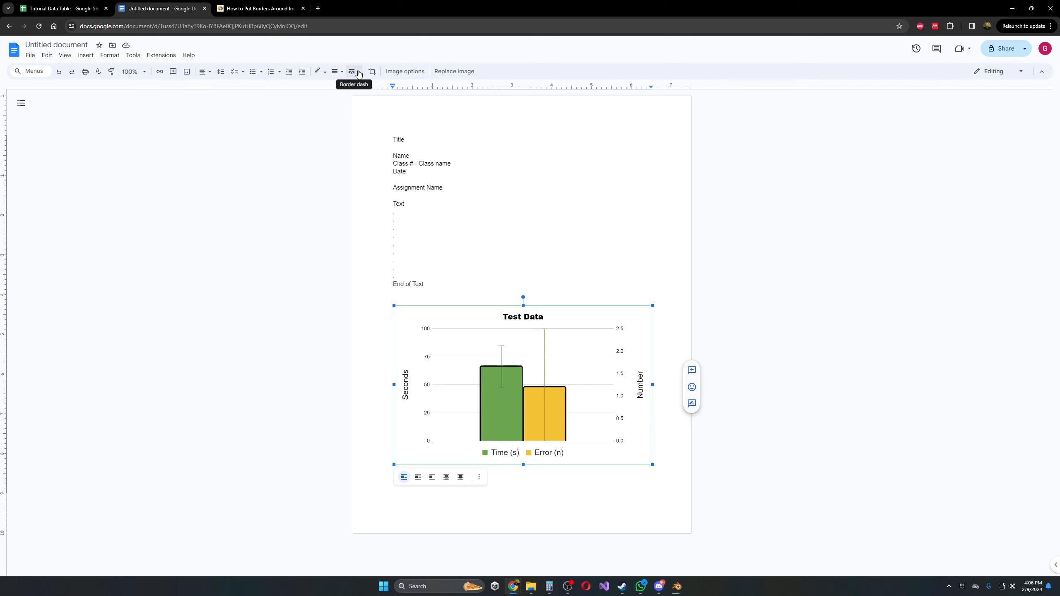
Step: Give the pasted chart a black border with a weight of 1 pt and deselect it
click(319, 71)
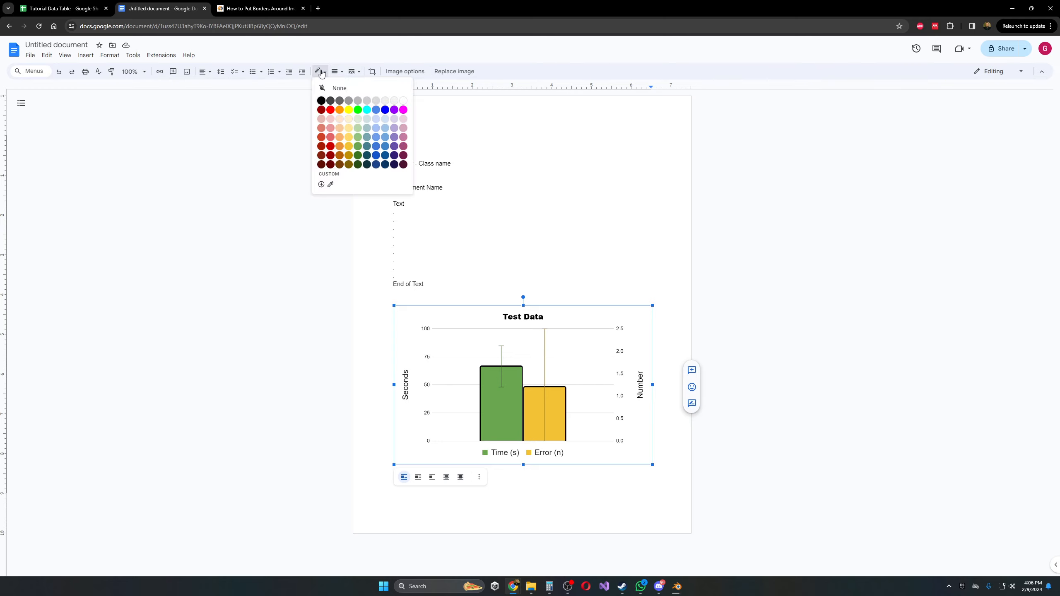
click(321, 101)
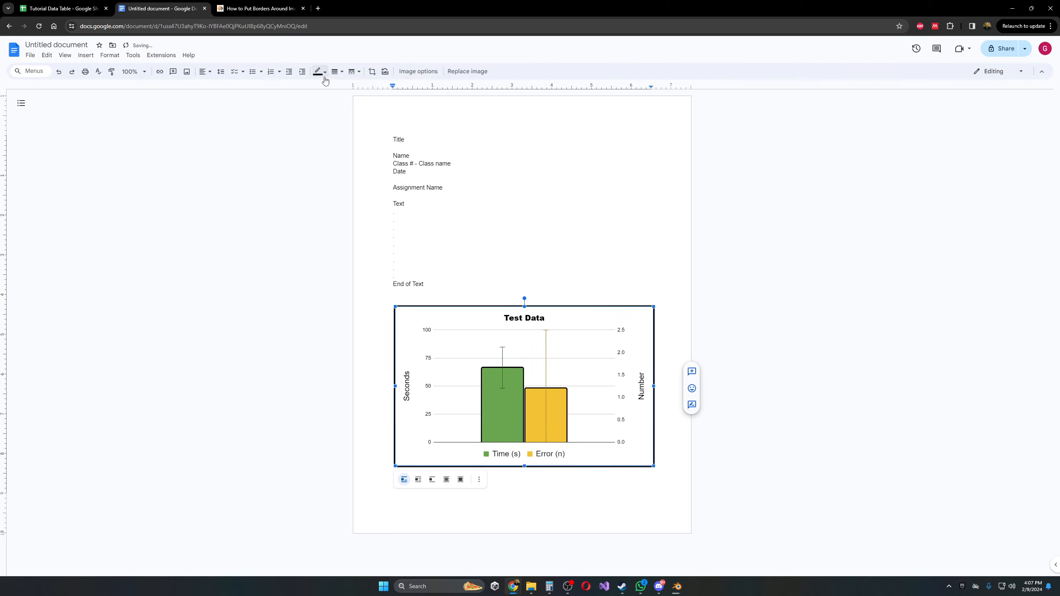
click(336, 72)
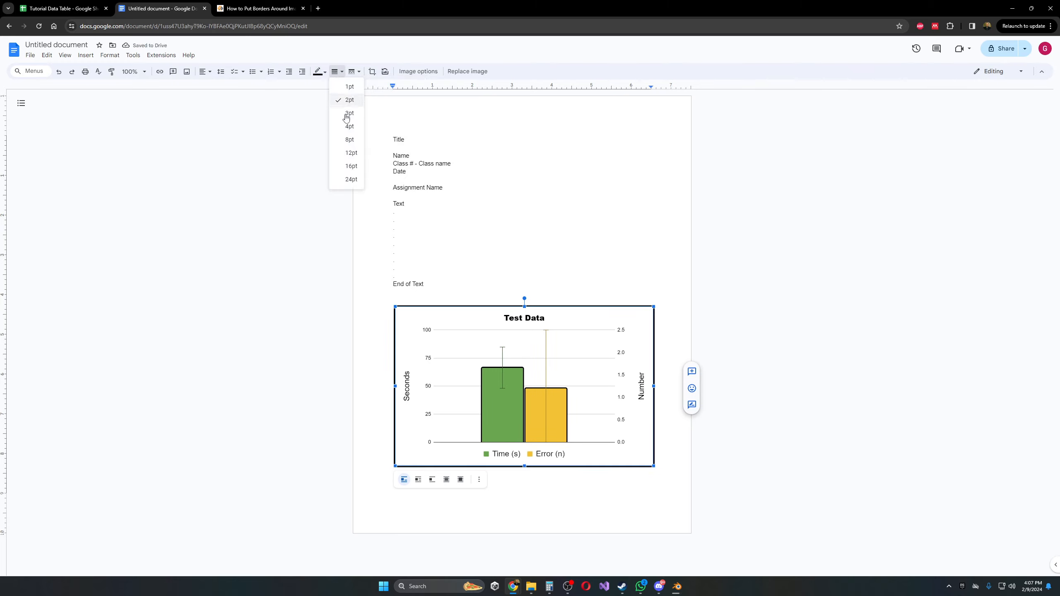
click(349, 87)
click(771, 269)
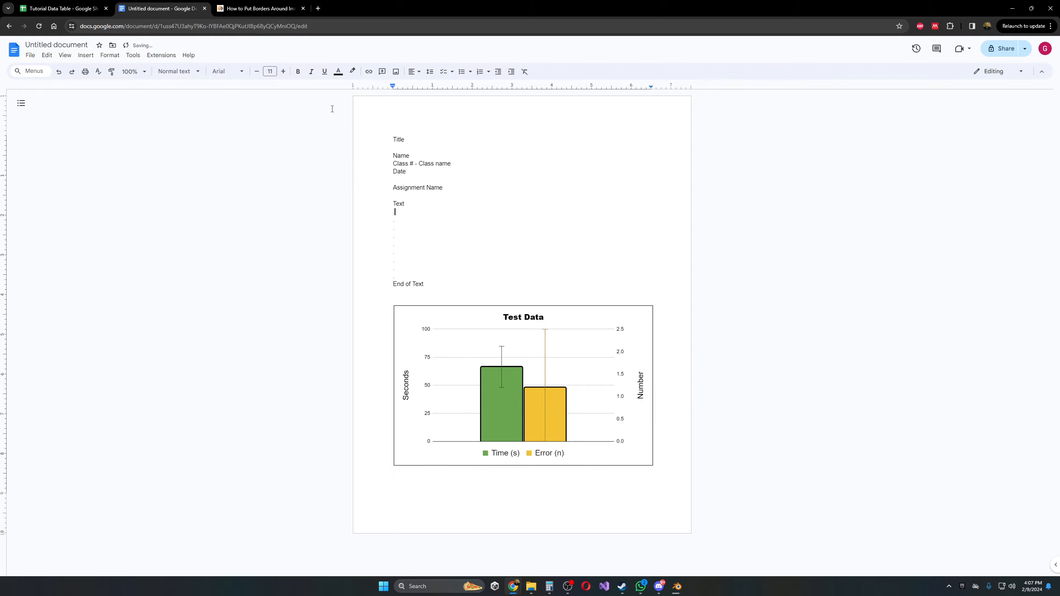
Step: Set the chart's border weight to 2 pt and deselect the chart
click(439, 323)
click(337, 72)
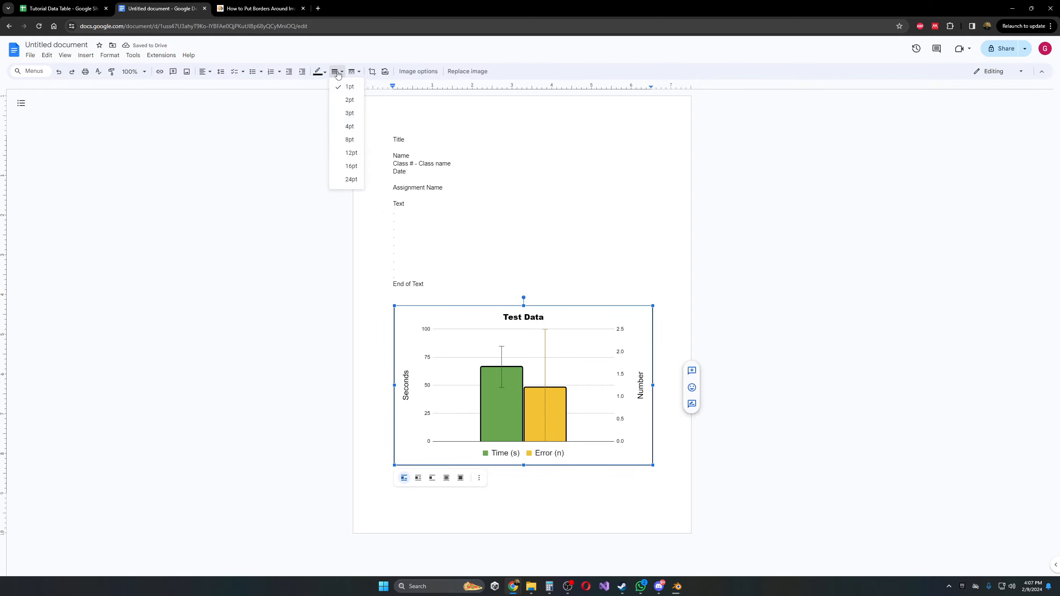
click(350, 113)
click(570, 206)
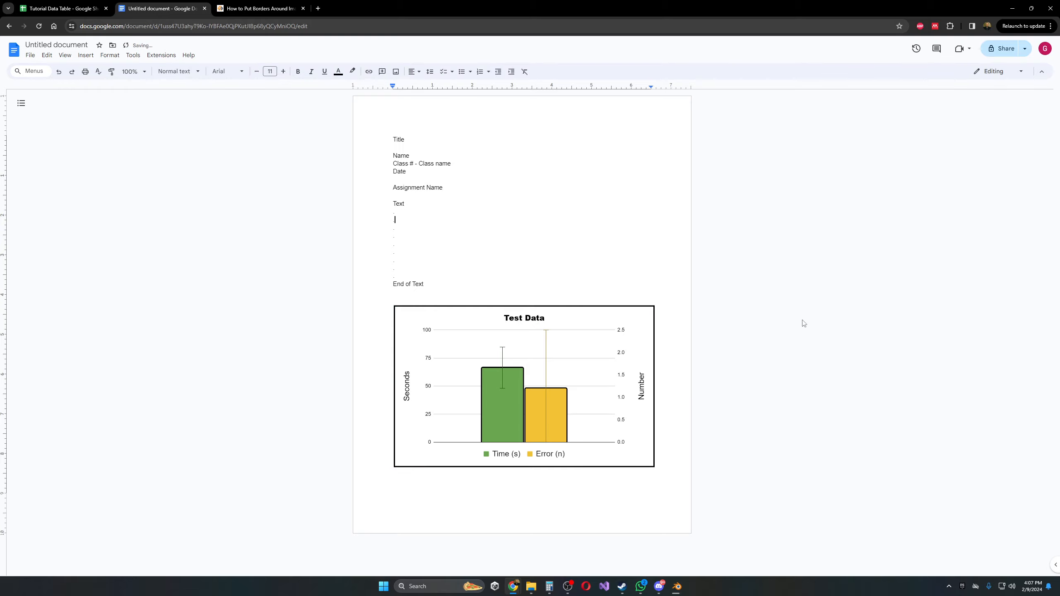
Step: Center-align the bordered chart on the page and deselect it
click(543, 345)
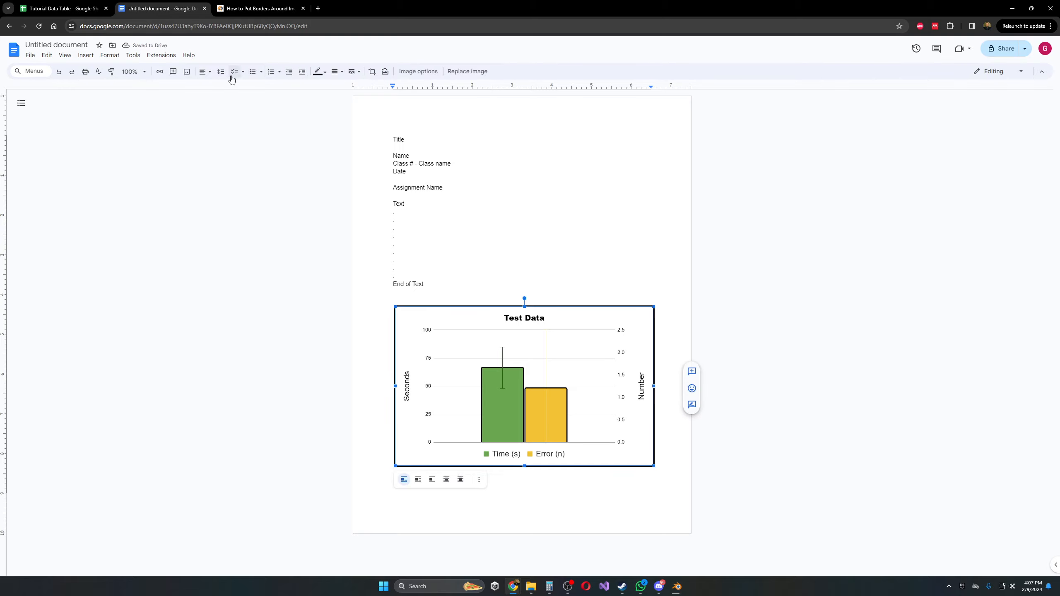
click(203, 71)
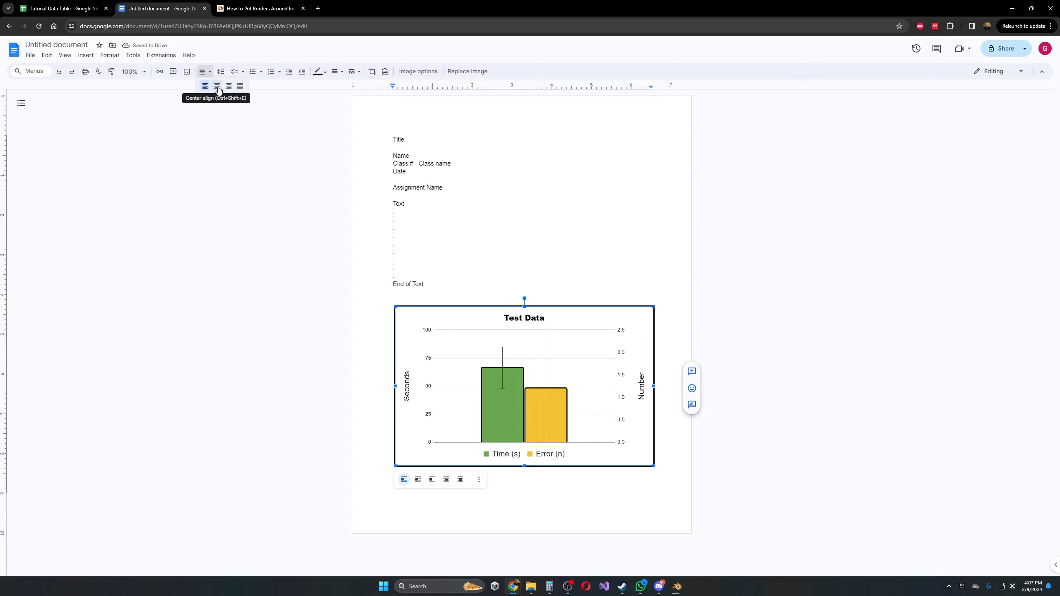
click(217, 86)
click(608, 260)
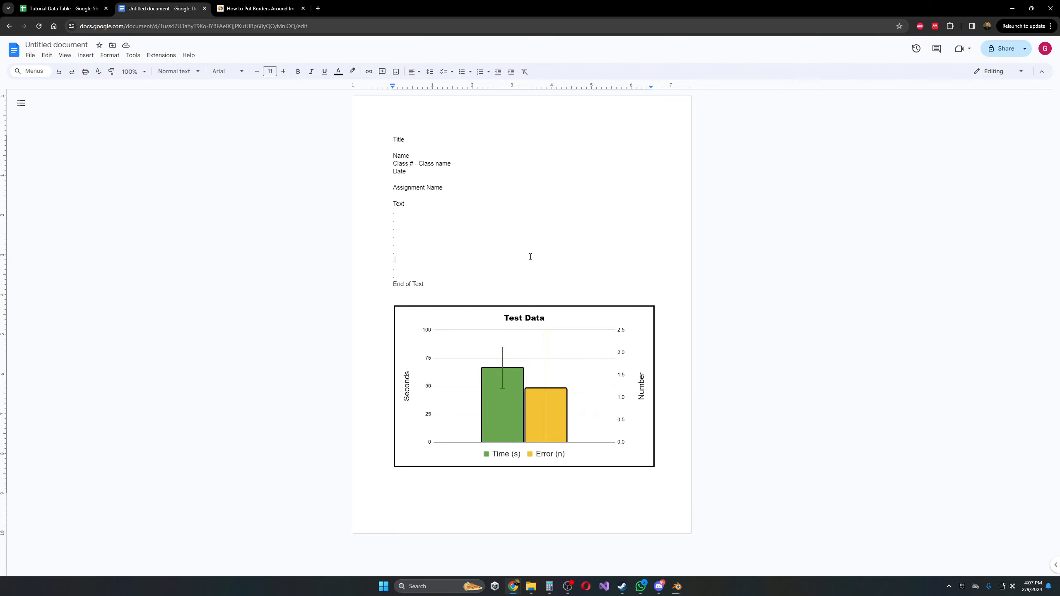
Step: Switch to the Tutorial Data Table spreadsheet and copy the table in B1:D8, from the Participants header through the SD row
click(47, 3)
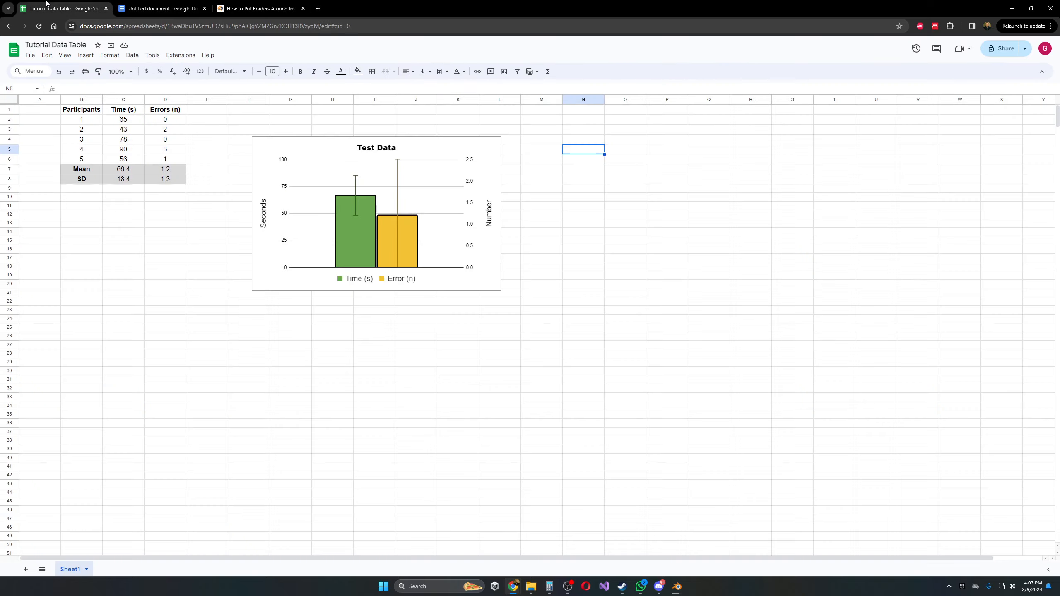
drag(77, 111, 162, 180)
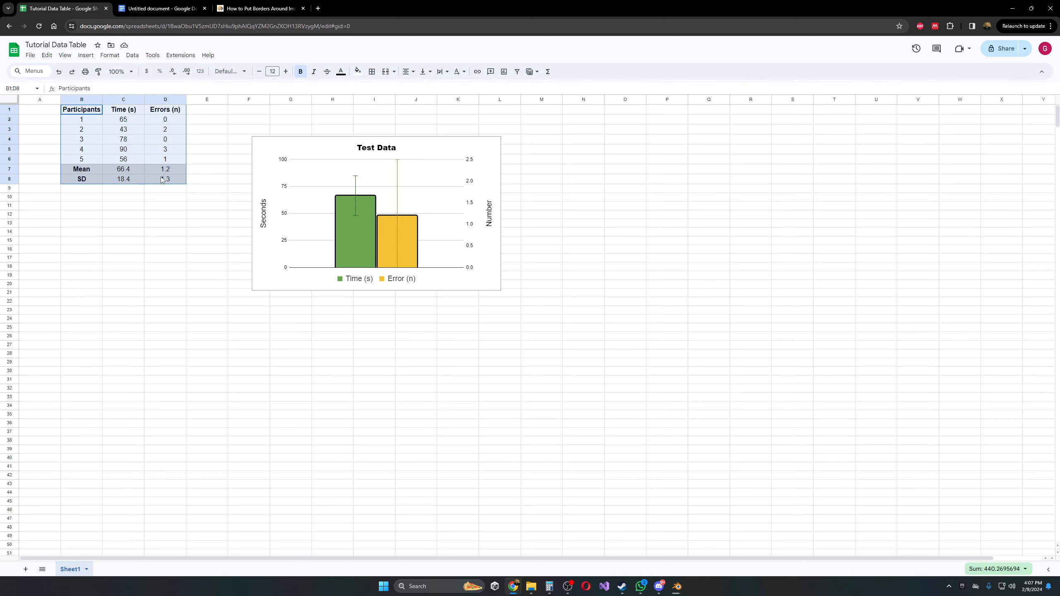
right_click(163, 138)
click(186, 160)
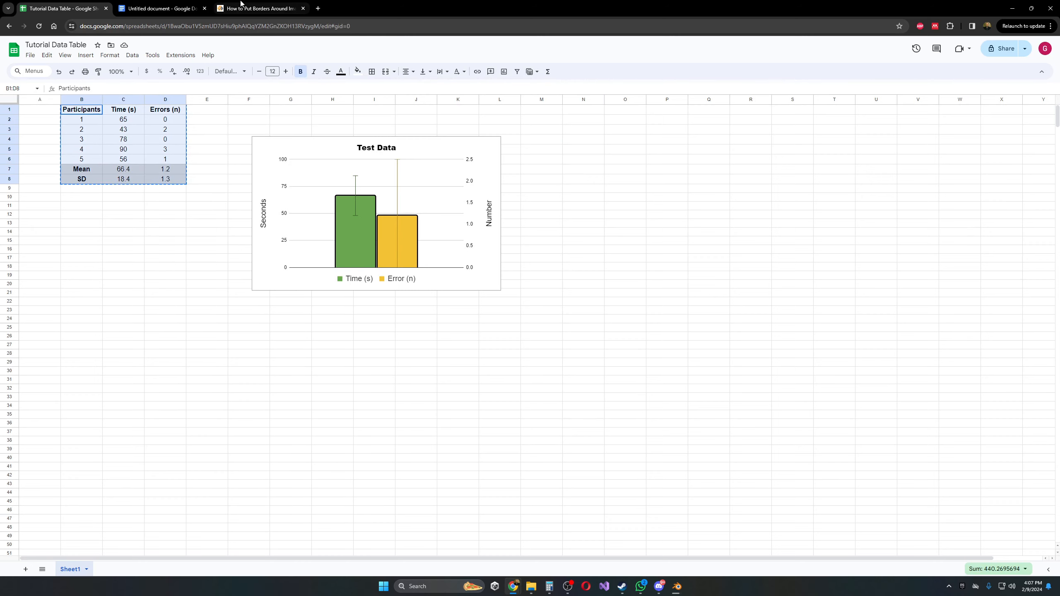
Step: Return to the Google Docs report and add a new line below the bordered chart
click(163, 8)
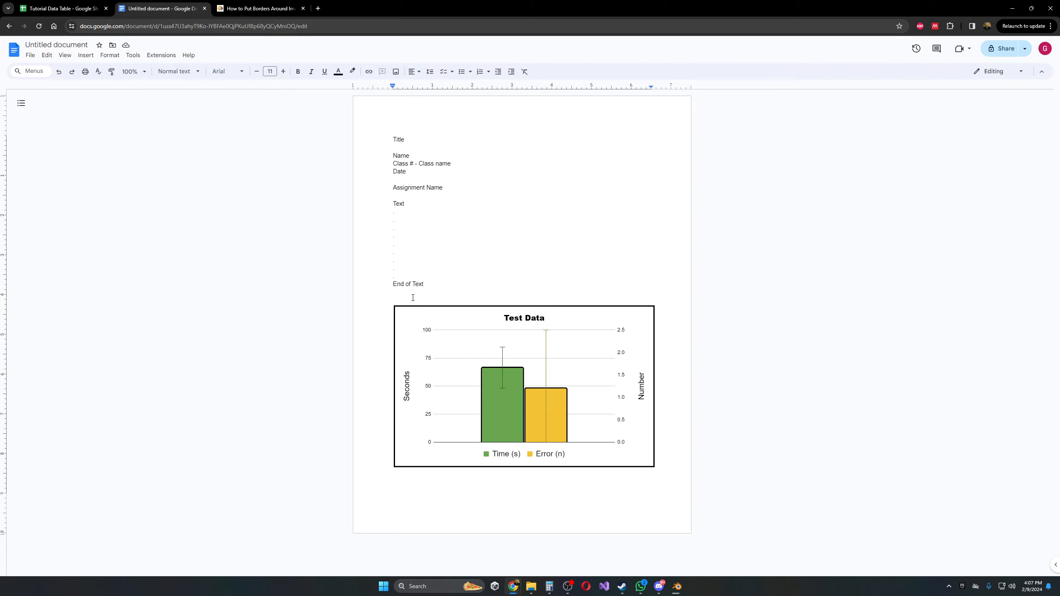
click(396, 336)
click(685, 459)
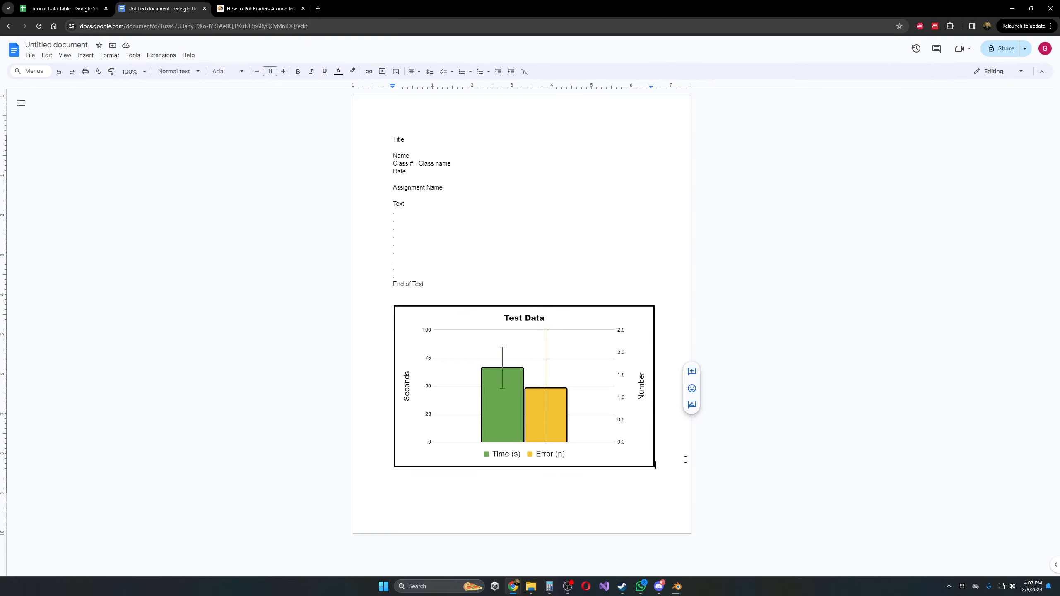
key(Return)
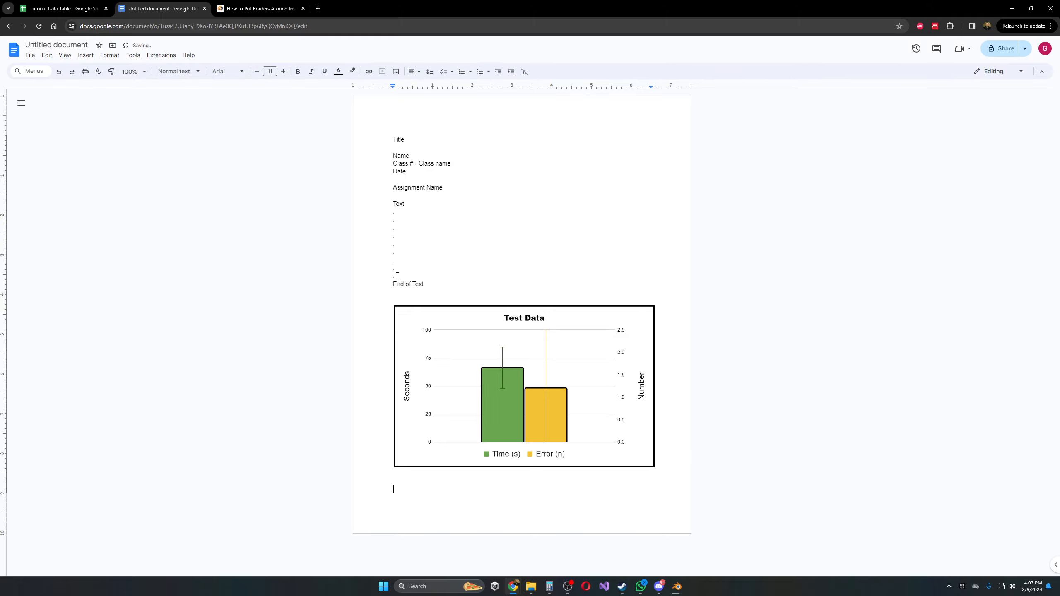
Step: Paste the copied table below the chart, unlinked from the spreadsheet
key(ctrl+v)
click(458, 320)
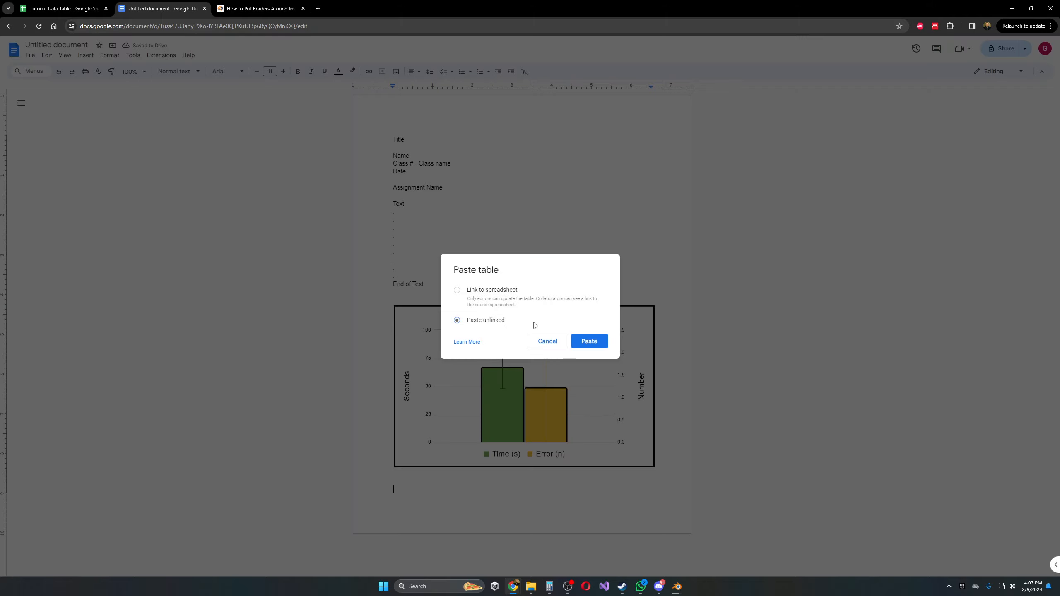
click(586, 341)
scroll(560, 362, down, 6)
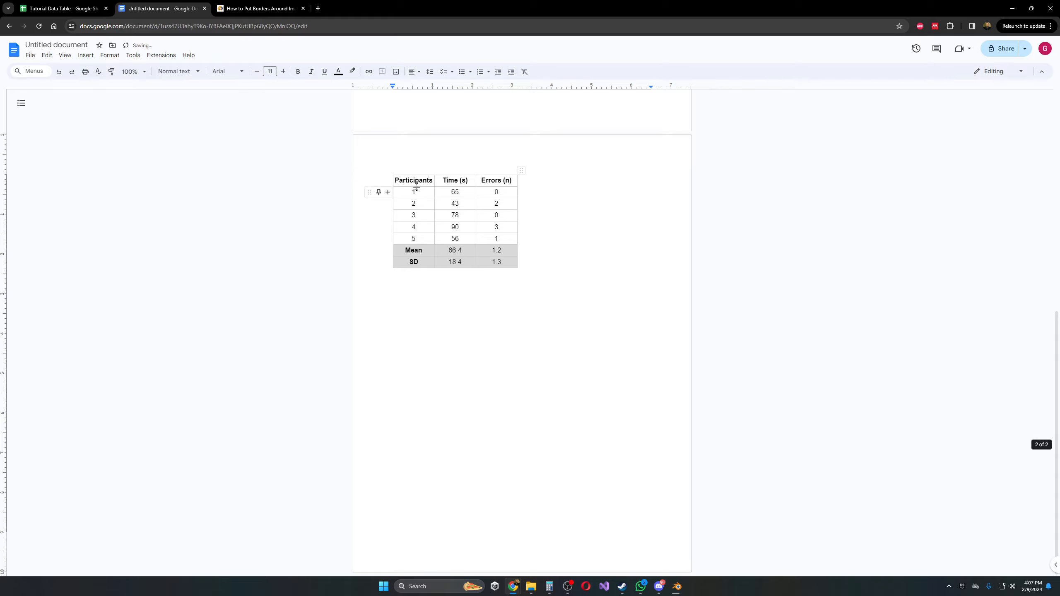
drag(413, 187, 498, 268)
click(603, 295)
scroll(600, 307, up, 5)
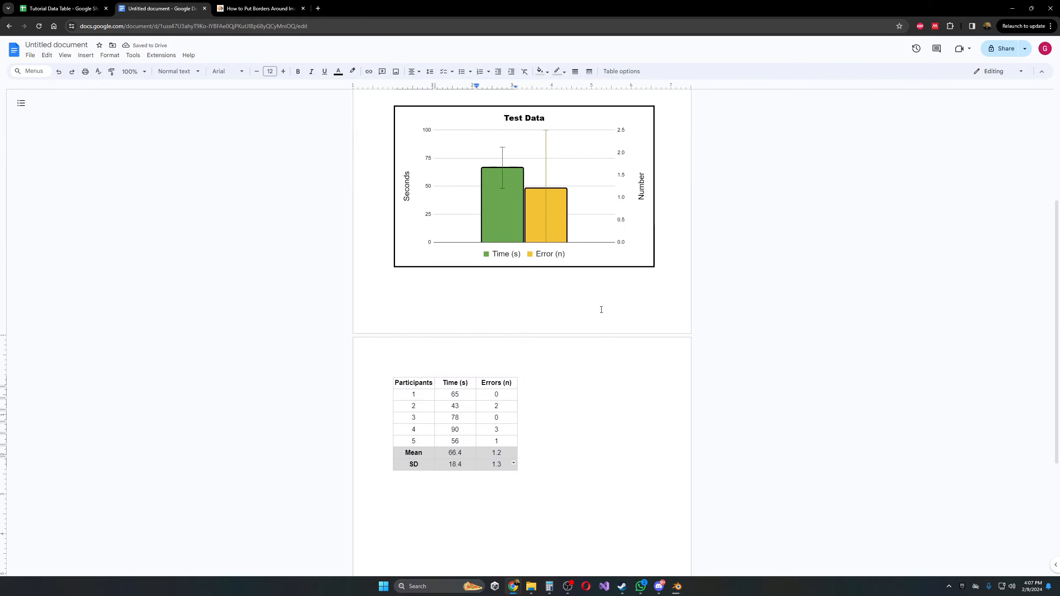
scroll(542, 347, down, 2)
Step: Try to center the pasted table by applying center alignment to all its cells, and deselect it
drag(424, 319, 489, 397)
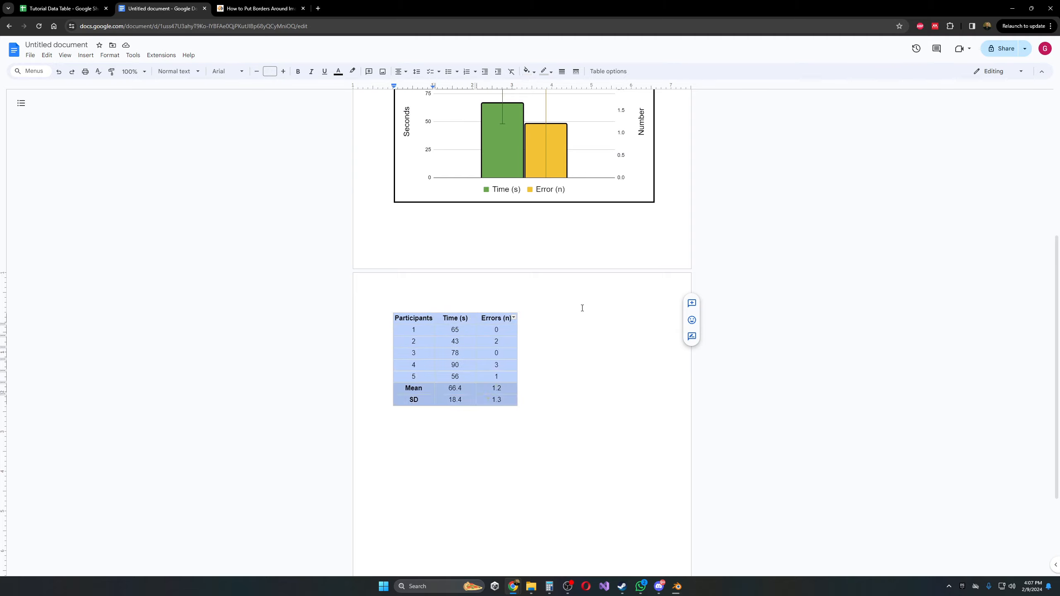
click(400, 71)
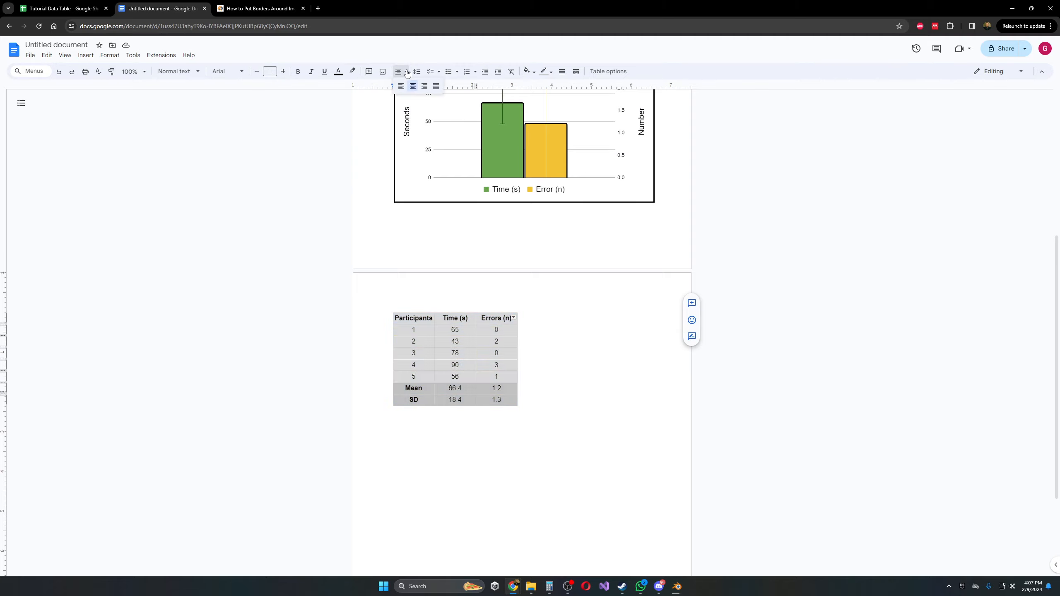
click(415, 90)
click(520, 321)
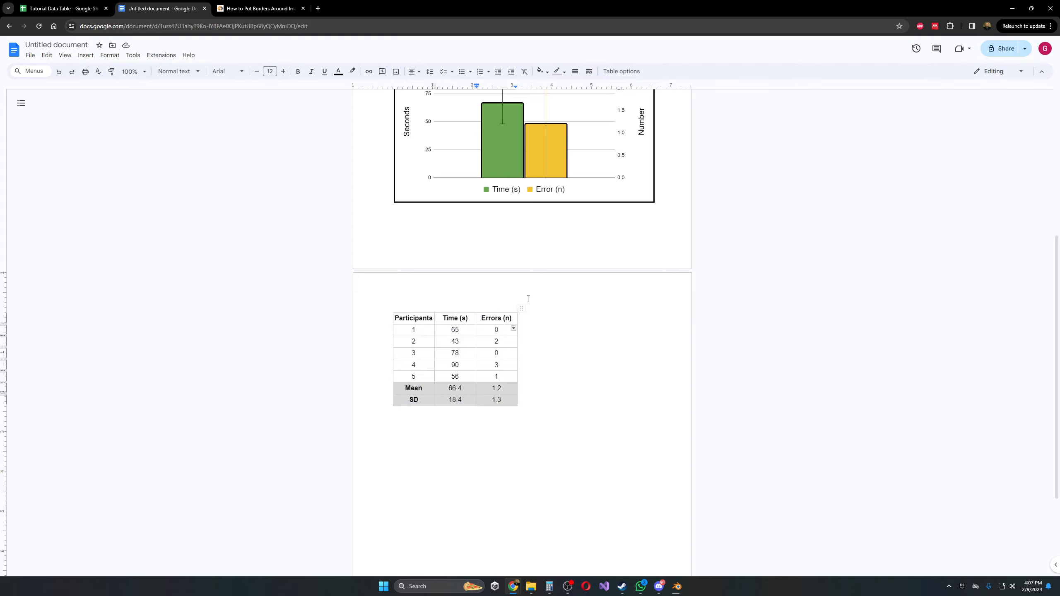
Step: Try moving the table to another position on the second page, and undo both the move and the paste
key(Up)
drag(518, 307, 522, 308)
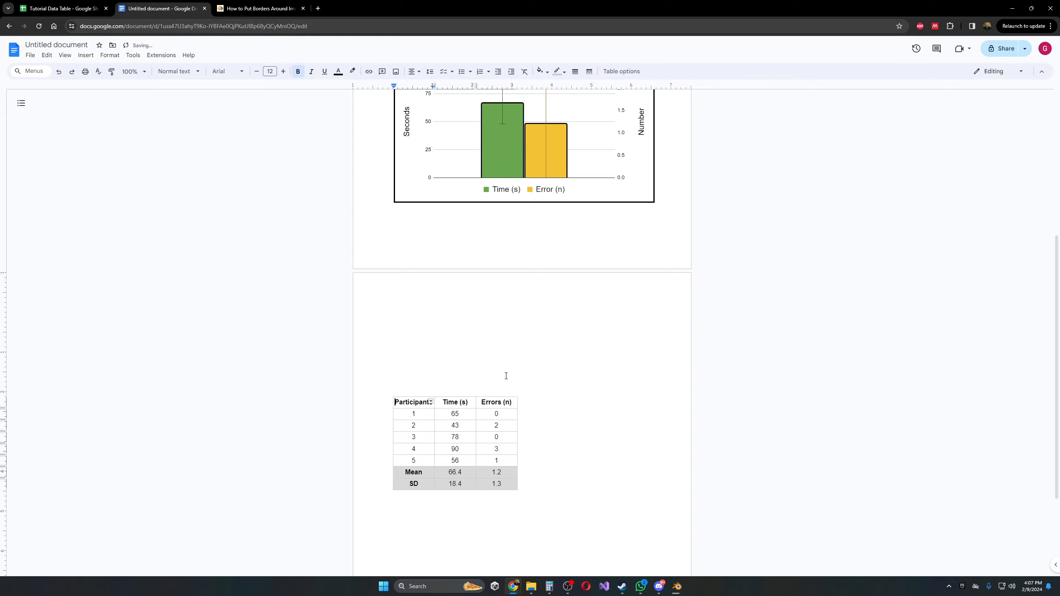
click(416, 346)
key(ctrl+z)
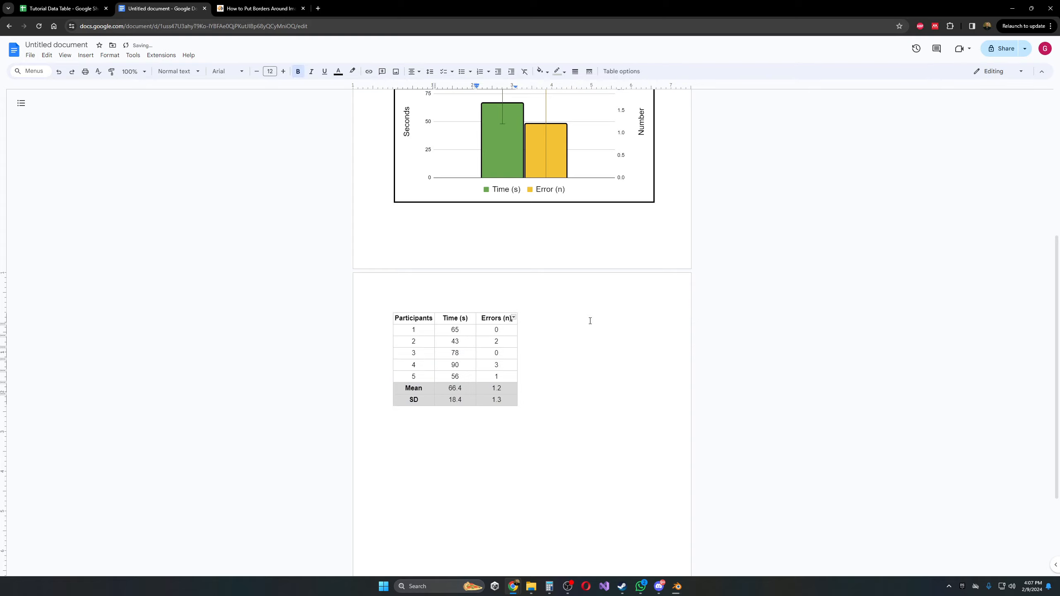
key(ctrl+z)
Step: Insert the copied spreadsheet table again on the empty line under the chart, choosing the unlinked option
right_click(424, 482)
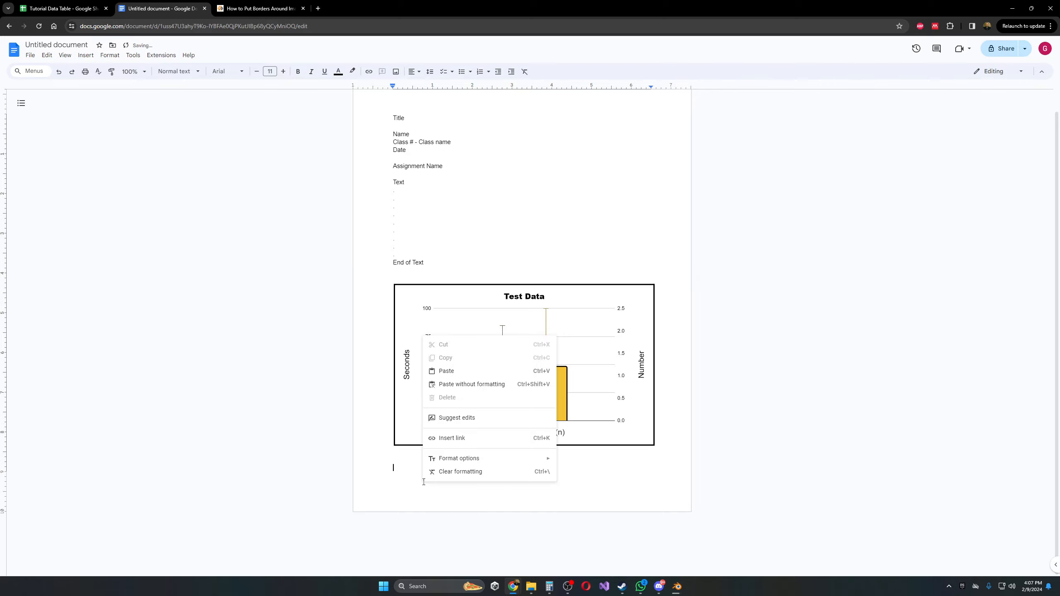
click(465, 372)
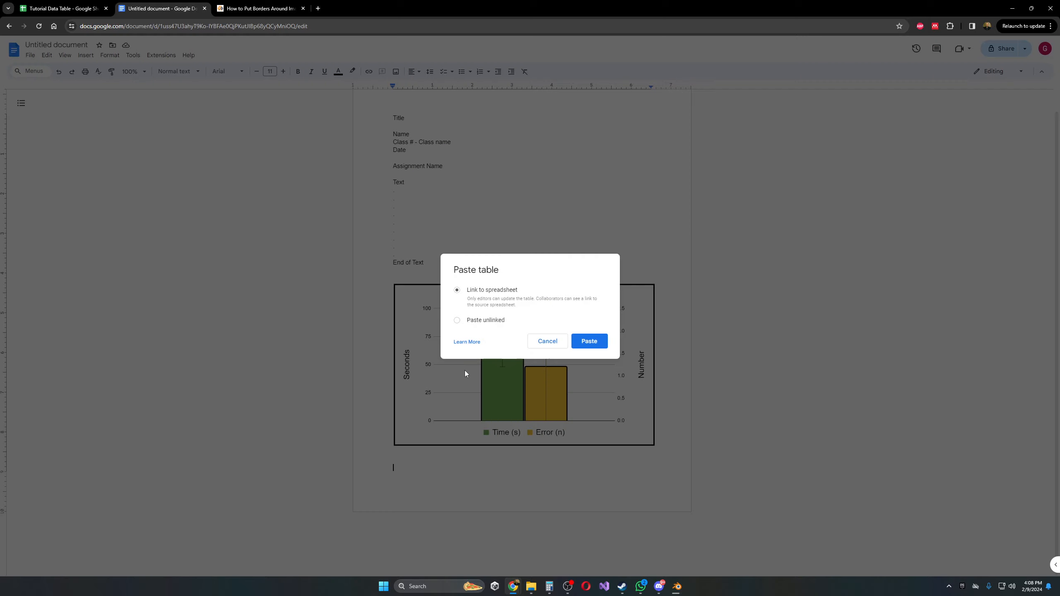
click(474, 322)
click(589, 341)
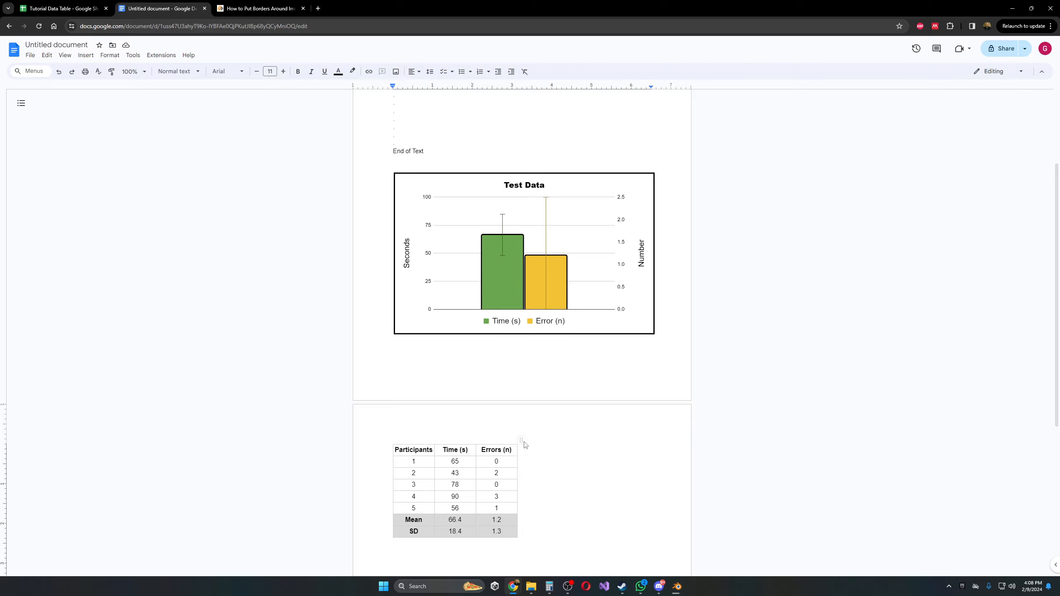
Step: Try repositioning the table toward the middle of the second page, and undo the move
drag(522, 441, 579, 440)
scroll(594, 442, down, 5)
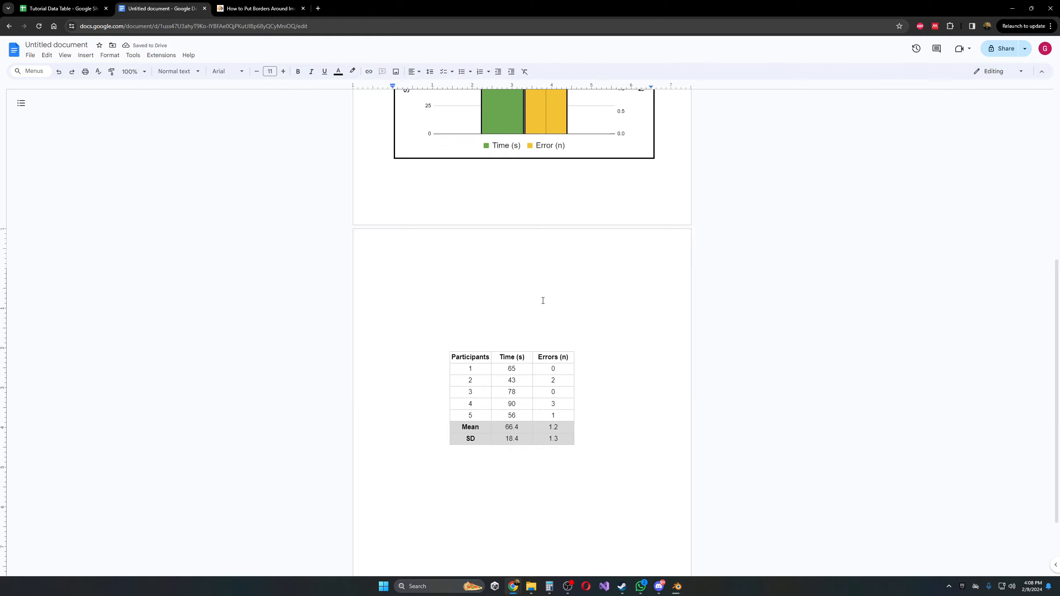
key(Up)
key(Up)
key(Up)
key(Up)
key(Up)
key(Up)
key(Up)
key(Up)
key(Up)
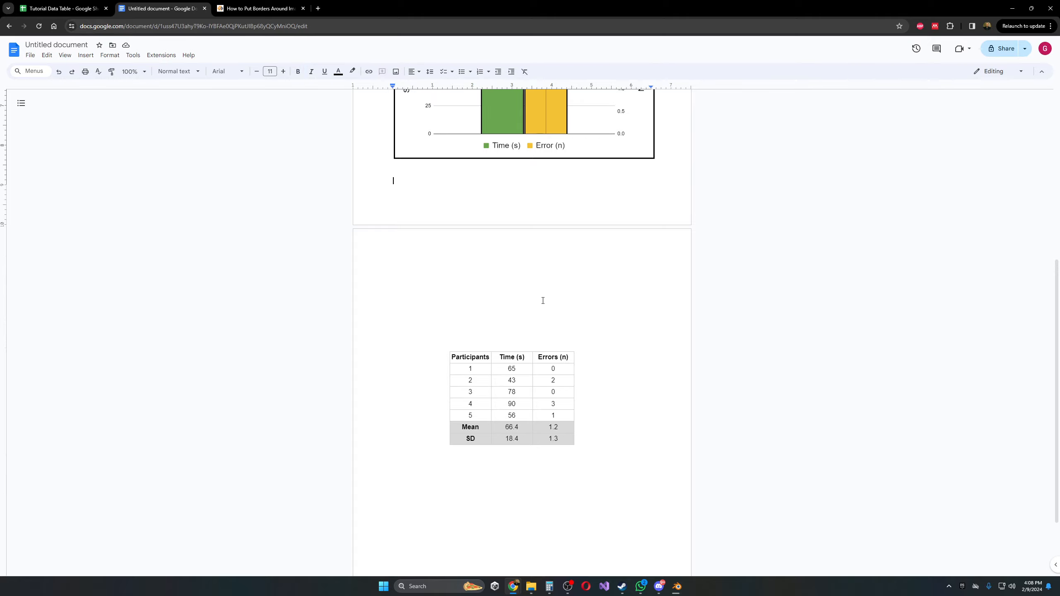
key(ctrl+z)
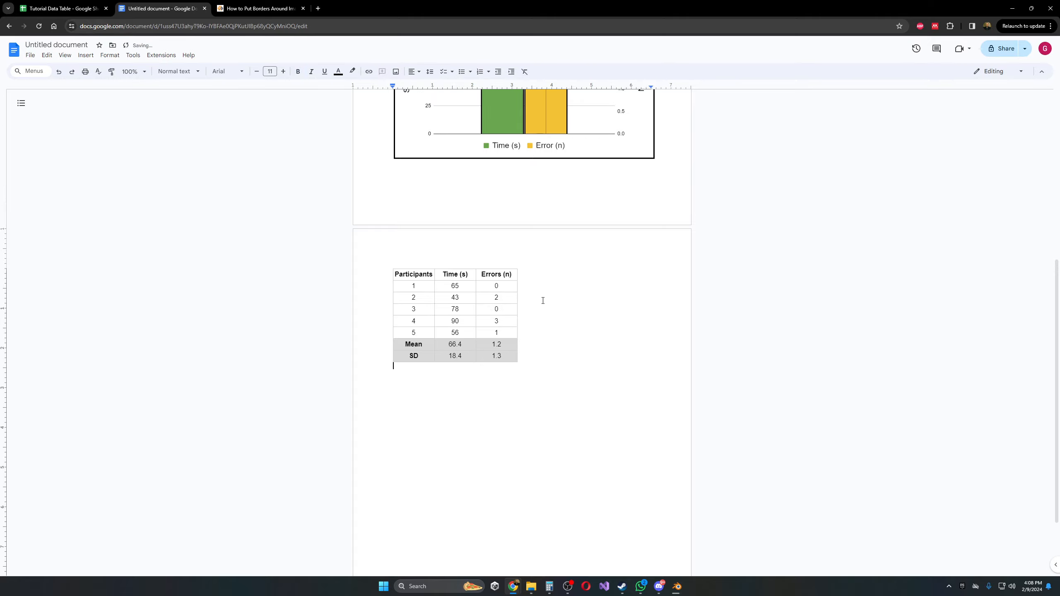
click(473, 241)
scroll(561, 400, up, 3)
scroll(561, 400, down, 1)
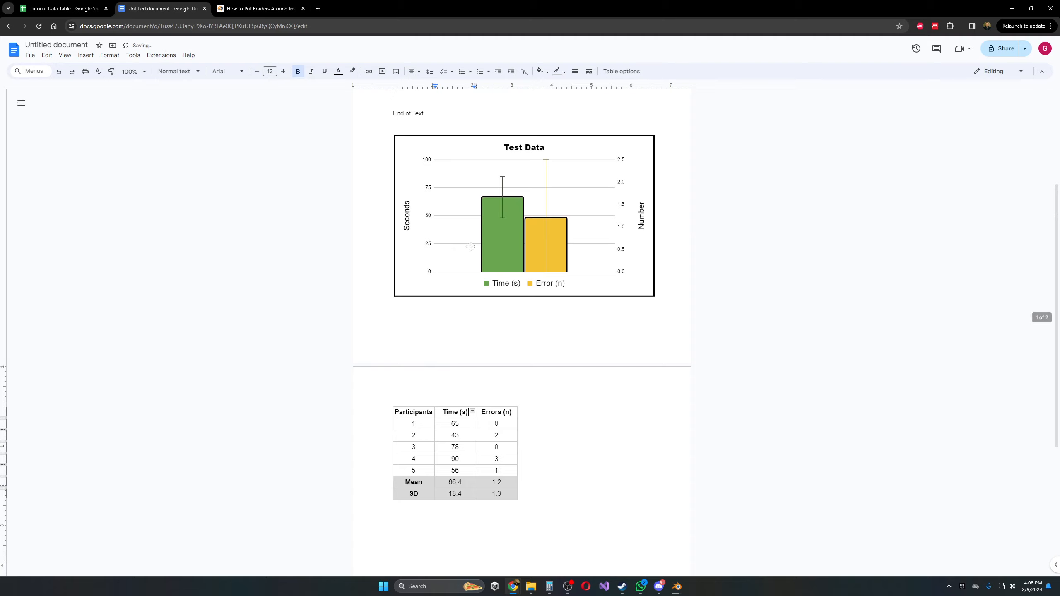
click(561, 493)
key(Up)
key(Up)
key(Up)
key(Up)
key(Up)
key(Up)
key(Up)
key(Up)
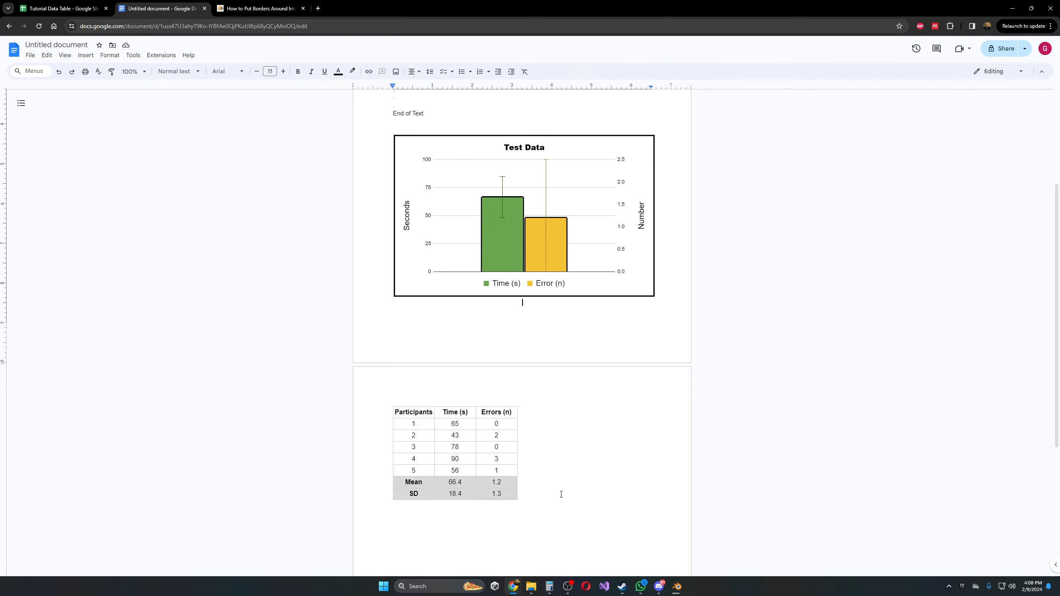
key(Right)
key(Left)
mouse_move(385, 416)
click(586, 422)
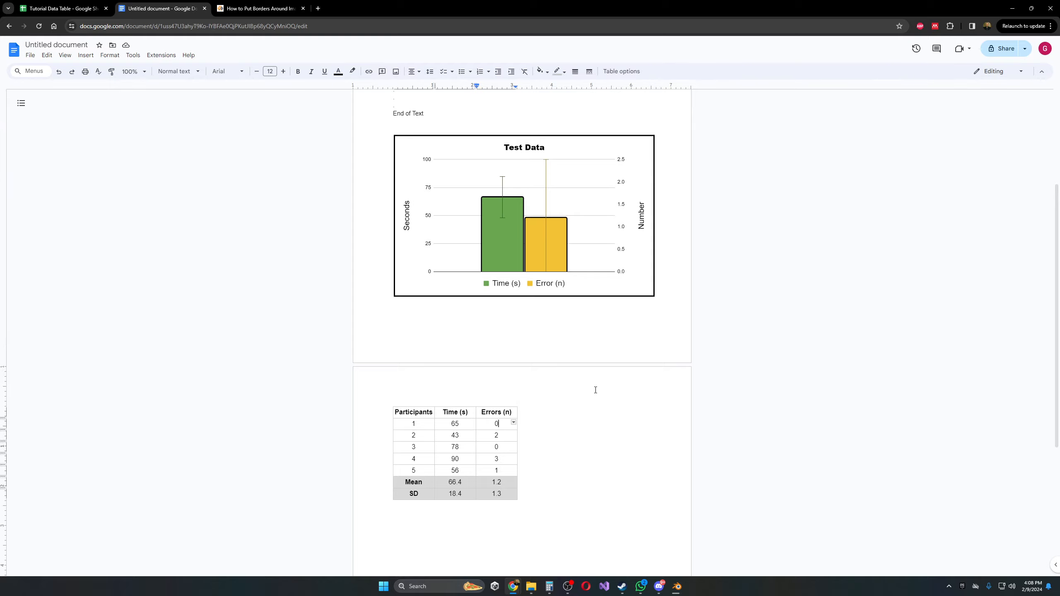
Step: Rename the document as Test Example Document
scroll(585, 389, up, 5)
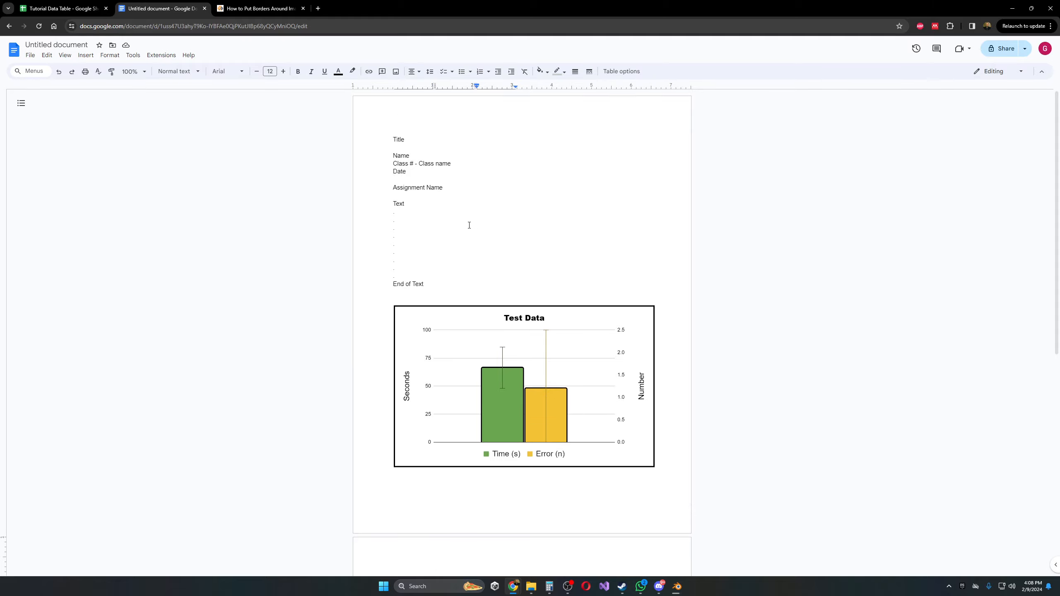
scroll(472, 228, down, 8)
scroll(614, 295, up, 8)
click(70, 45)
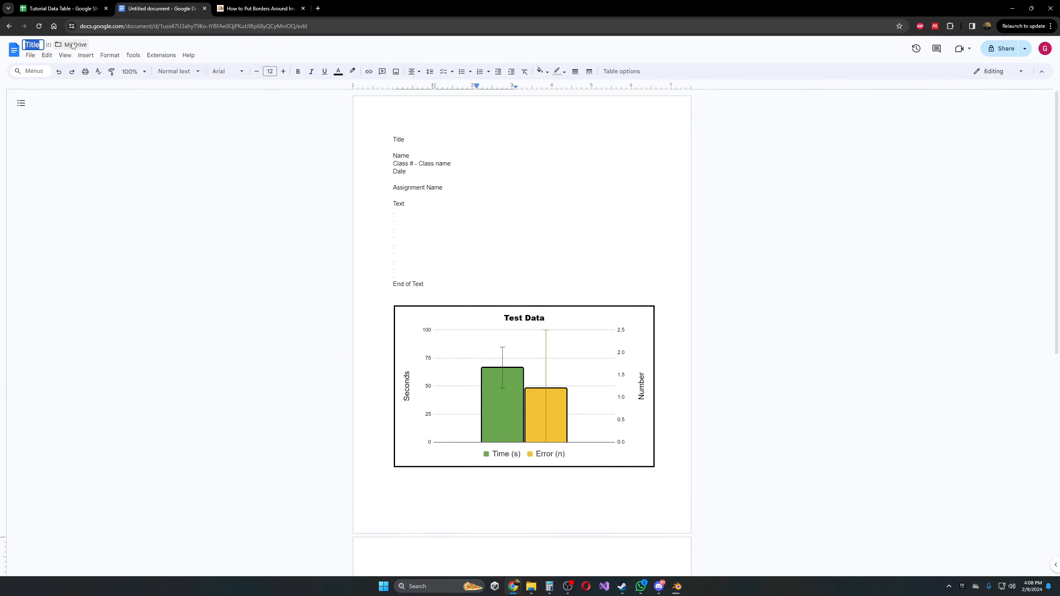
text(Test)
text(Example Document)
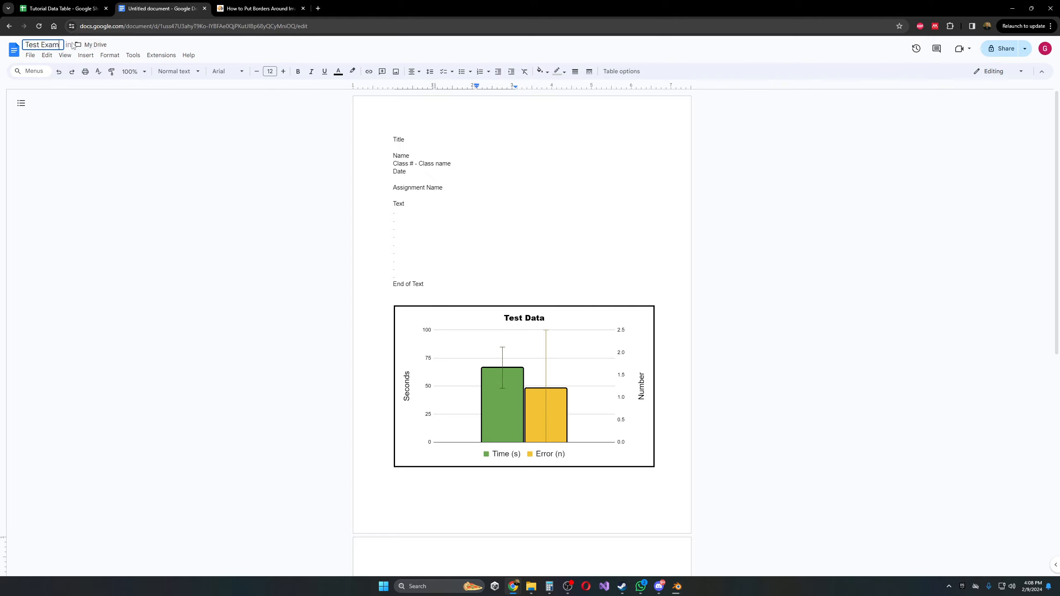
key(Return)
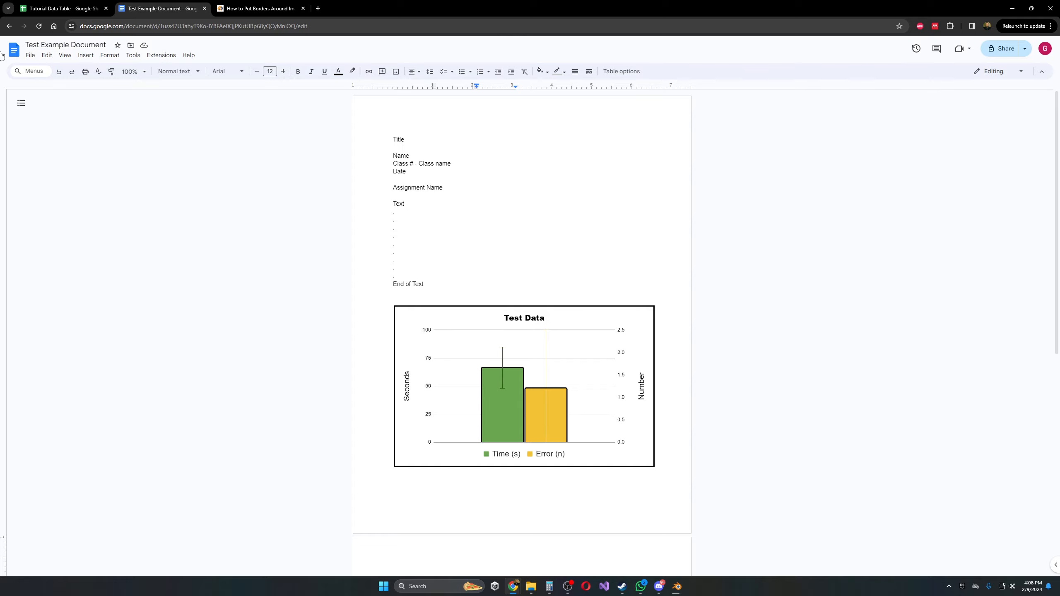
Step: Download the report as a PDF document
click(31, 55)
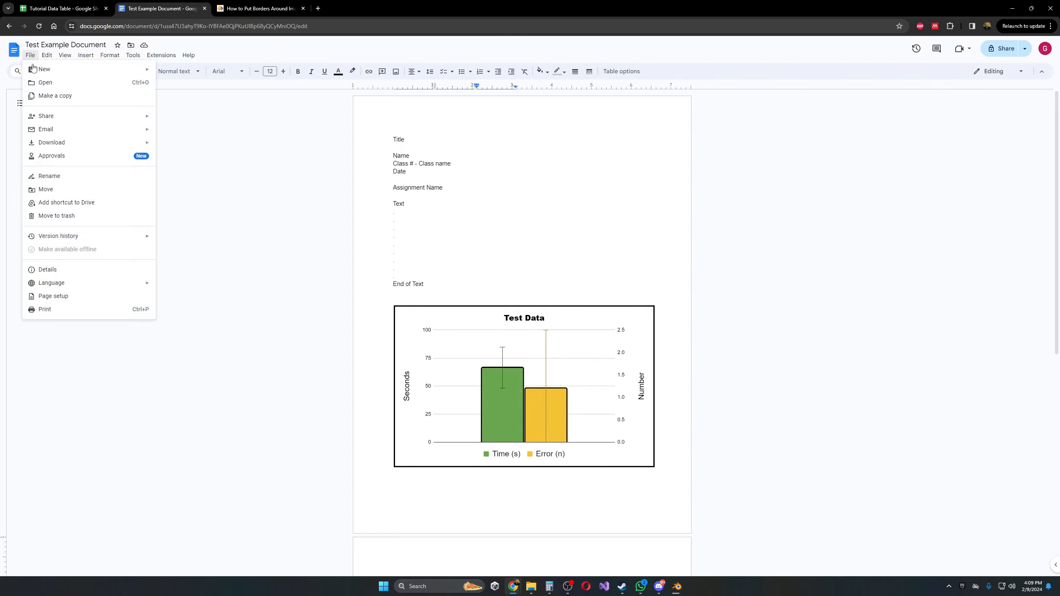
mouse_move(60, 144)
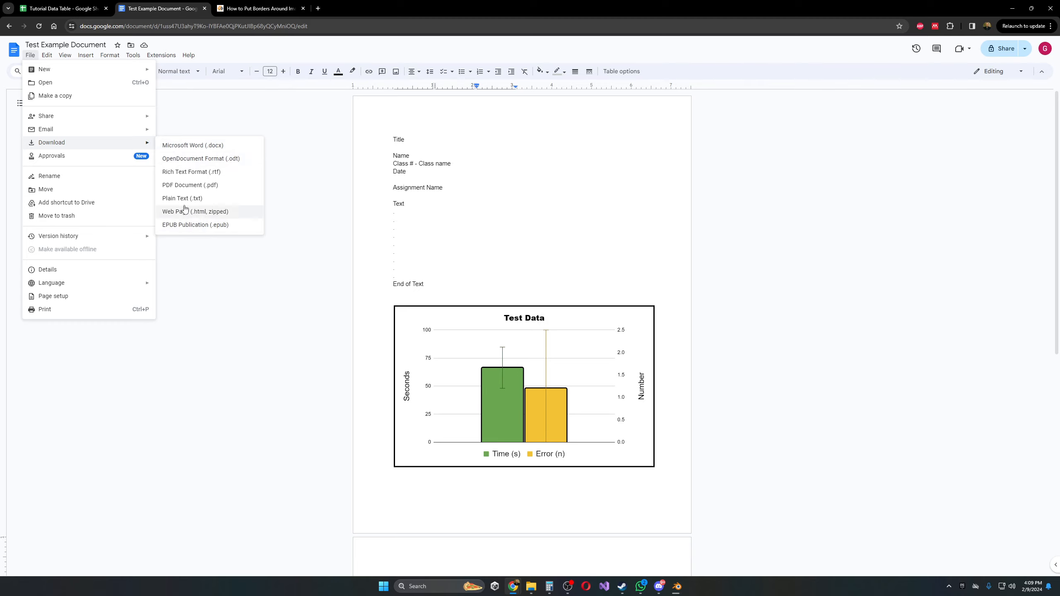
click(186, 185)
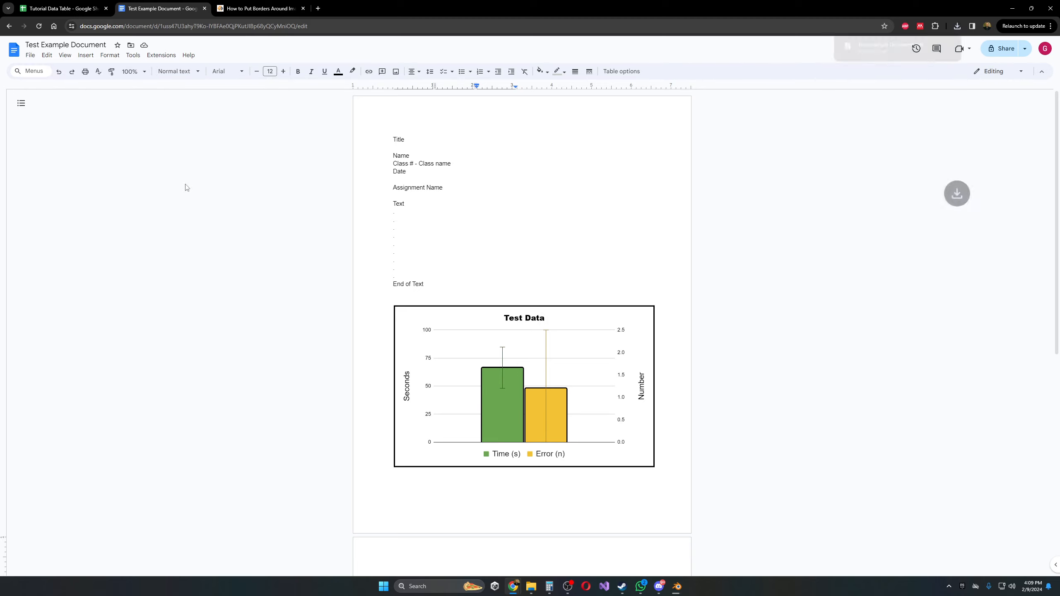
Step: Open the downloaded PDF and examine how the chart and table appear across its pages
click(876, 55)
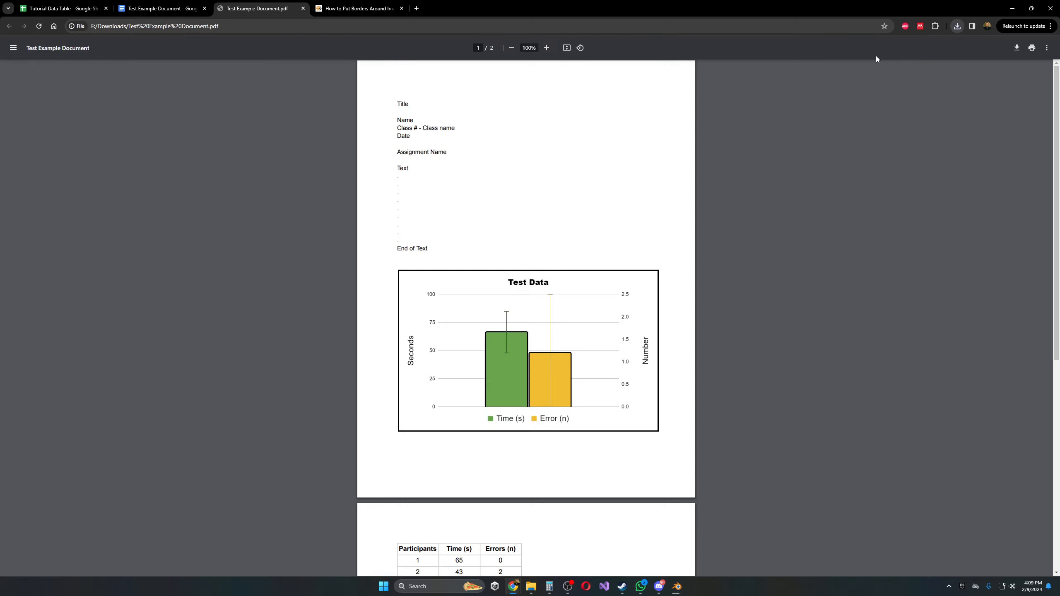
scroll(459, 171, down, 5)
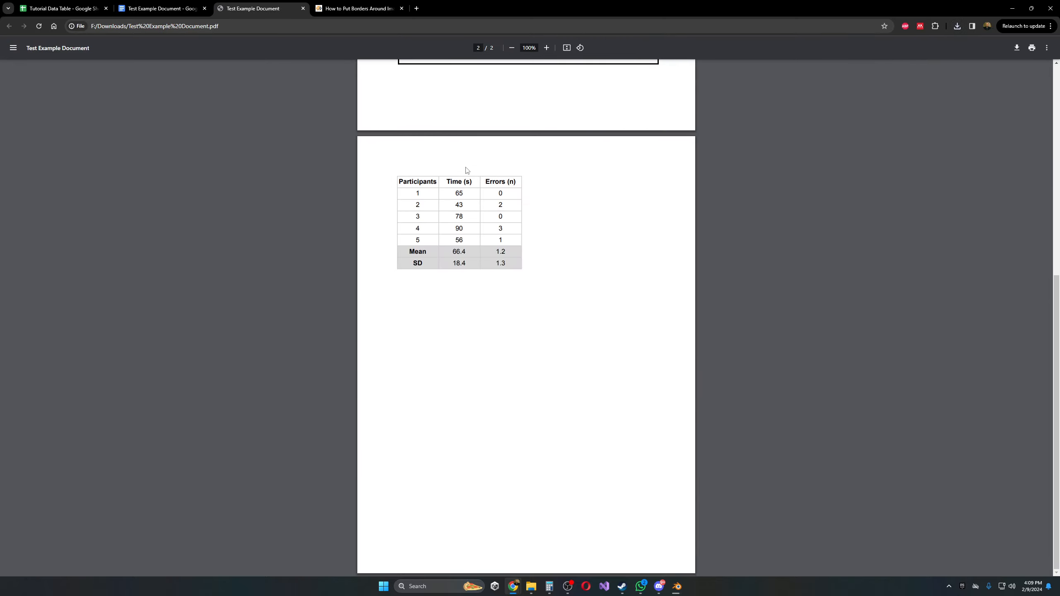
scroll(467, 169, up, 5)
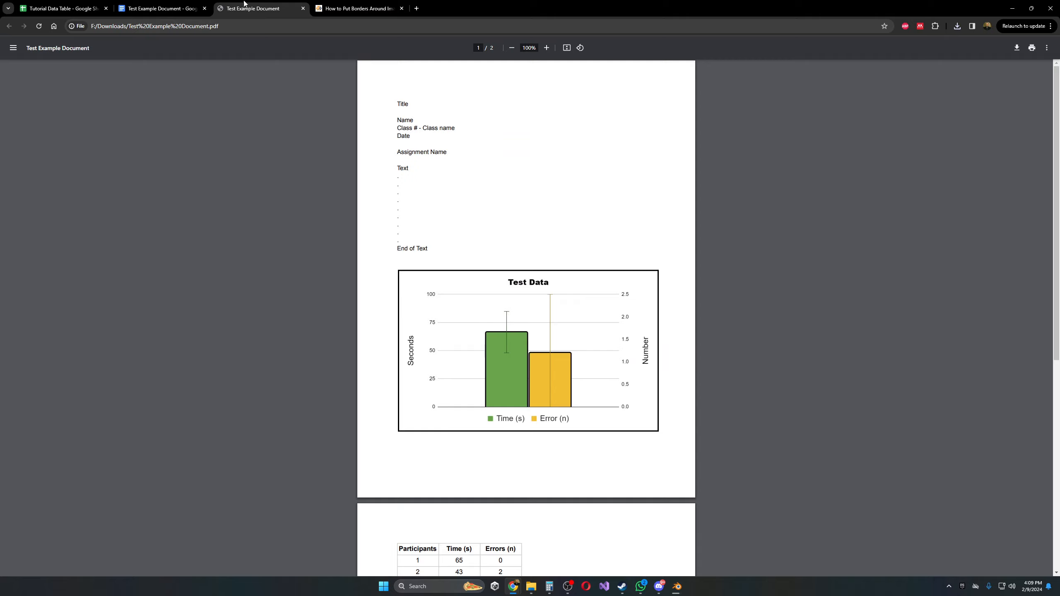